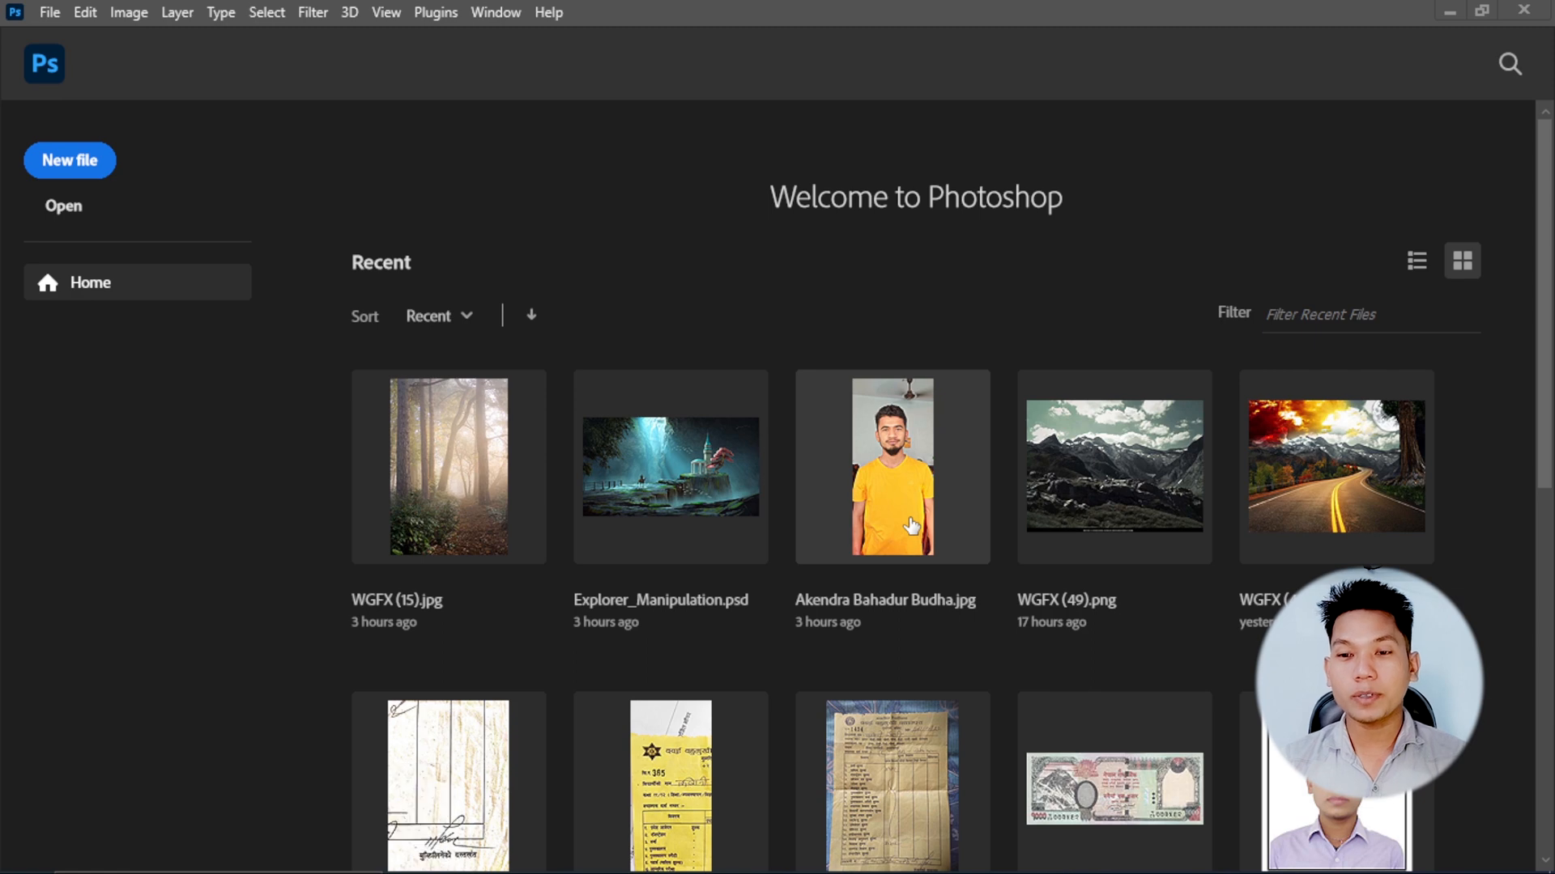
Open the recent portrait photo of the man in the yellow T-shirt.
{"action": "left_click", "coordinate": [916, 481]}
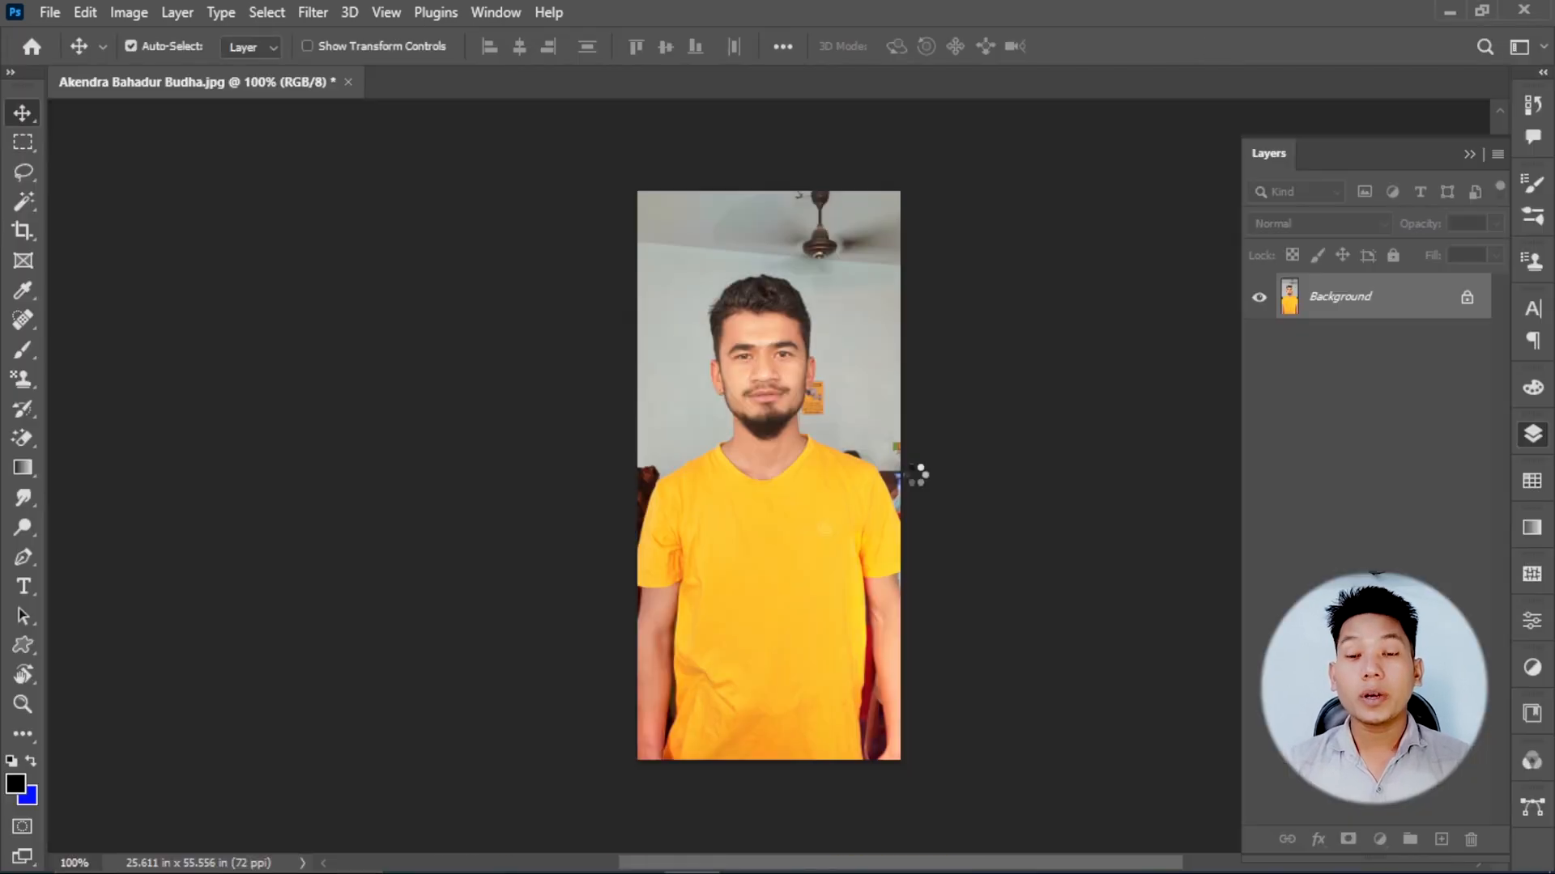
{"action": "scroll", "coordinate": [826, 328], "scroll_direction": "up", "scroll_amount": 1}
{"action": "scroll", "coordinate": [824, 322], "scroll_direction": "up", "scroll_amount": 2}
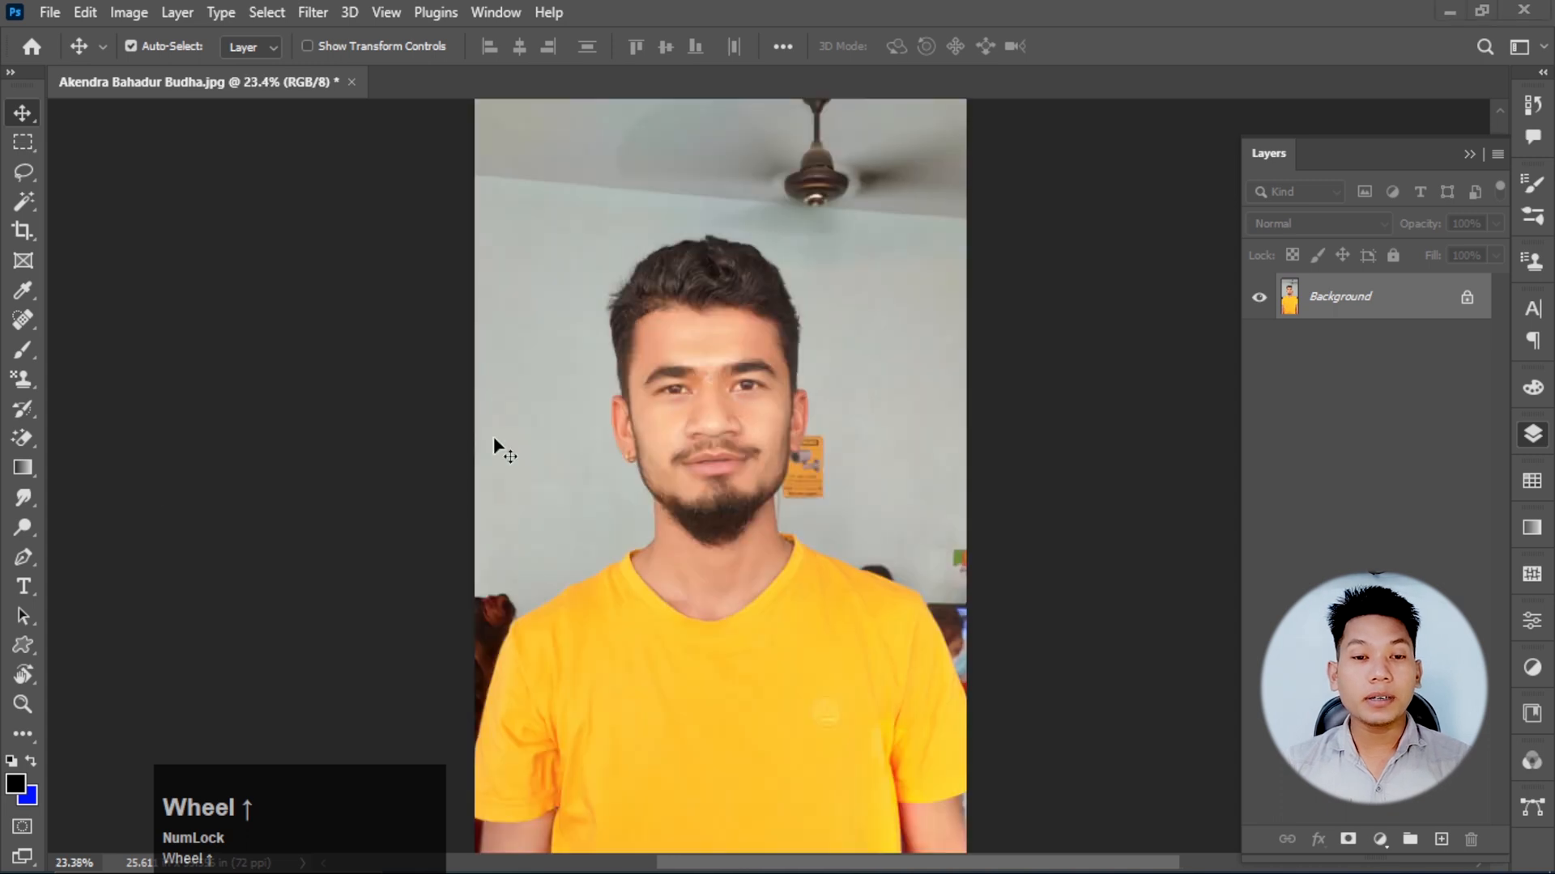
Look through the eraser tool variants and the Magic Wand tool group, leaving the standard Eraser tool active.
{"action": "right_click", "coordinate": [30, 442]}
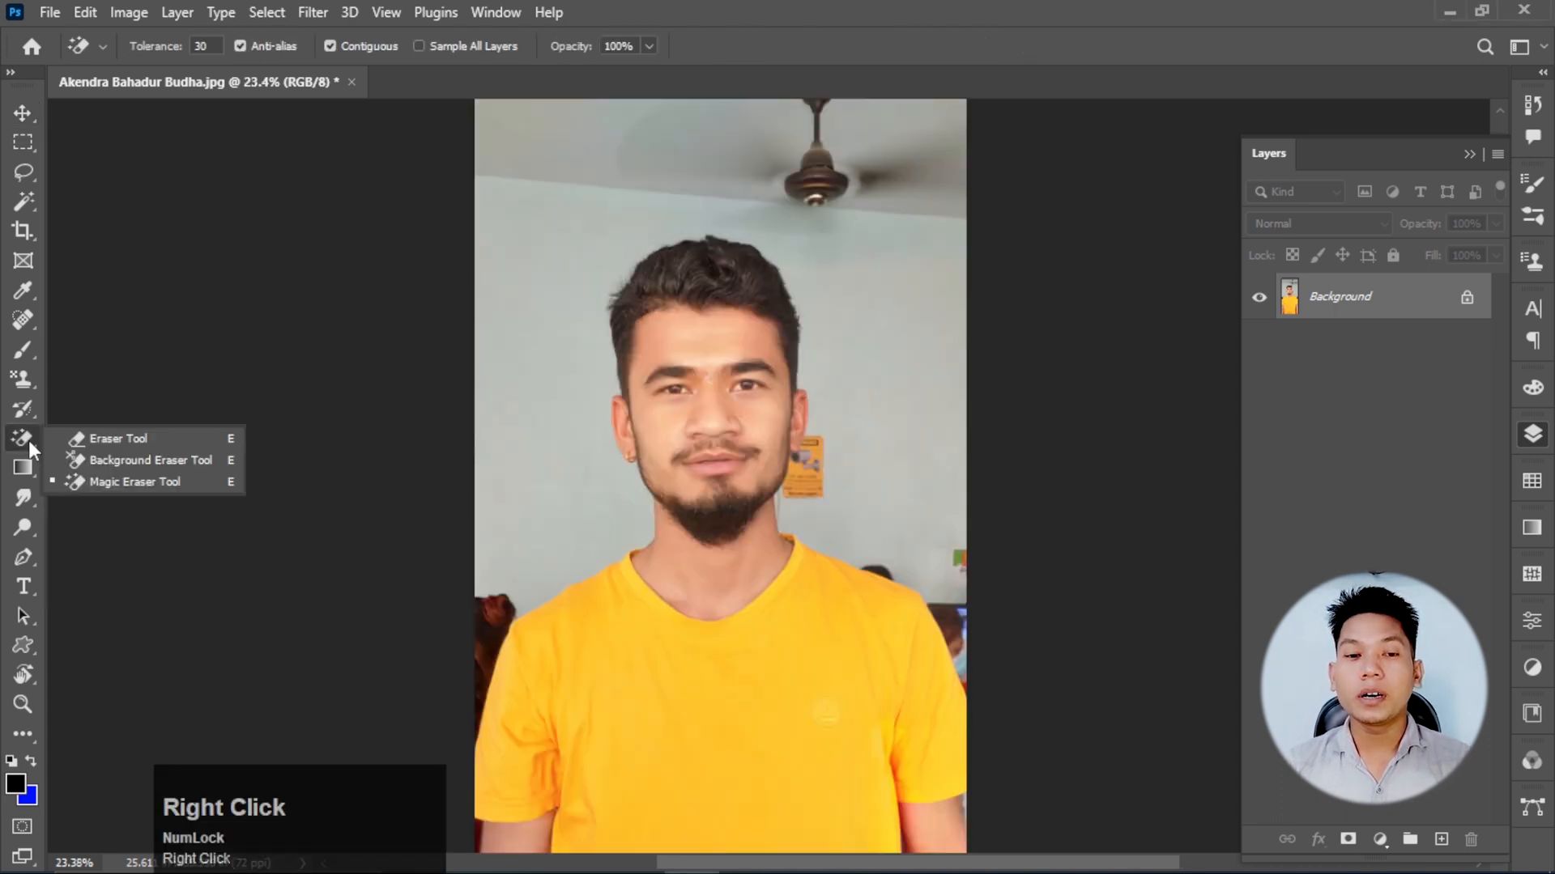
{"action": "left_click", "coordinate": [133, 431]}
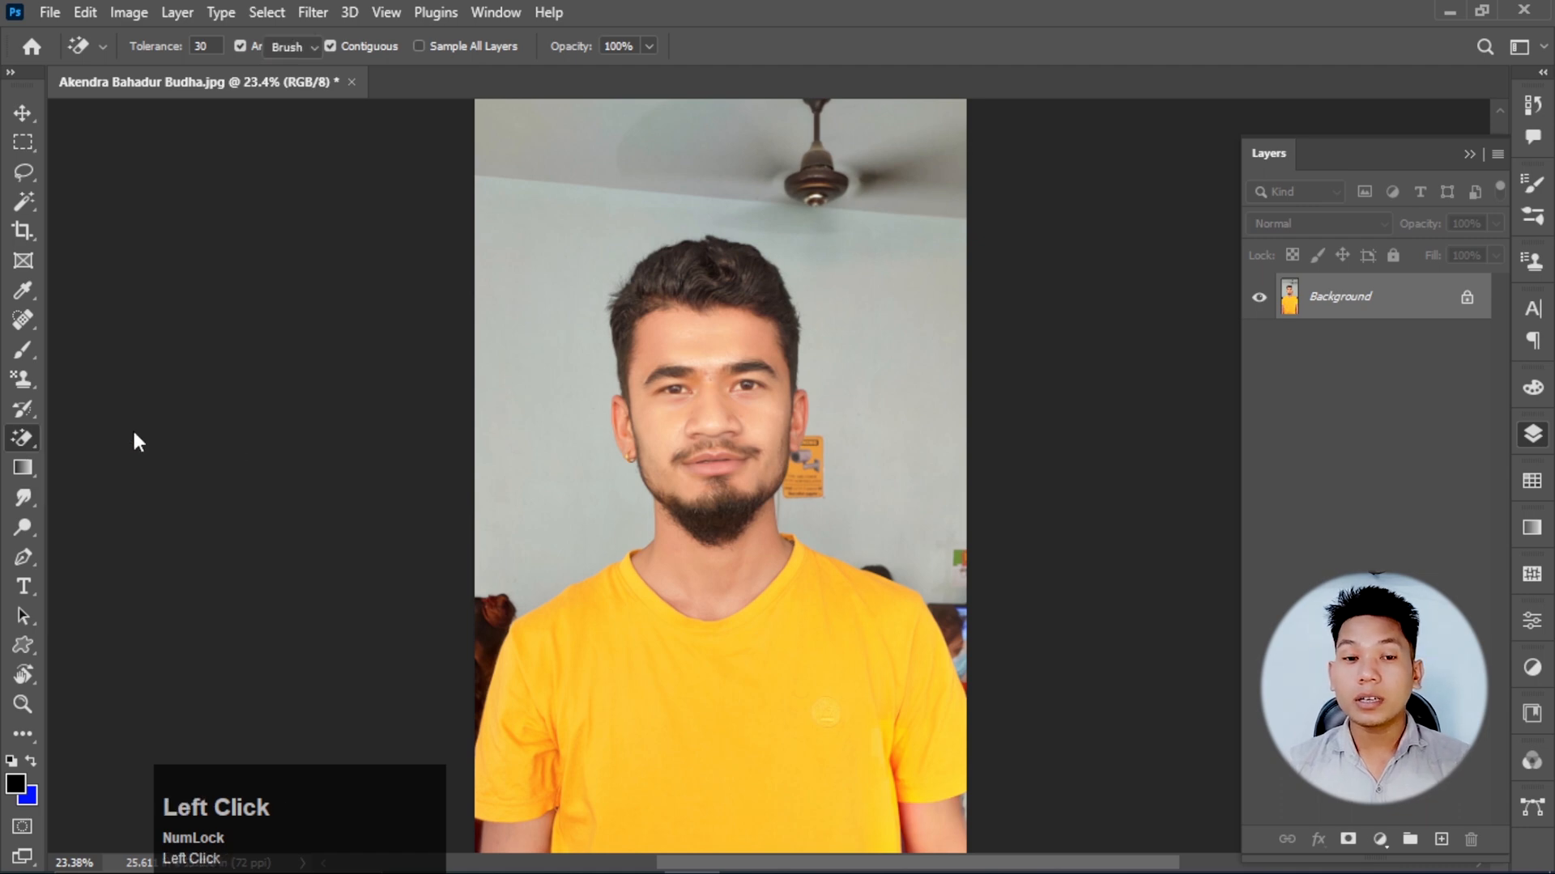
{"action": "right_click", "coordinate": [32, 445]}
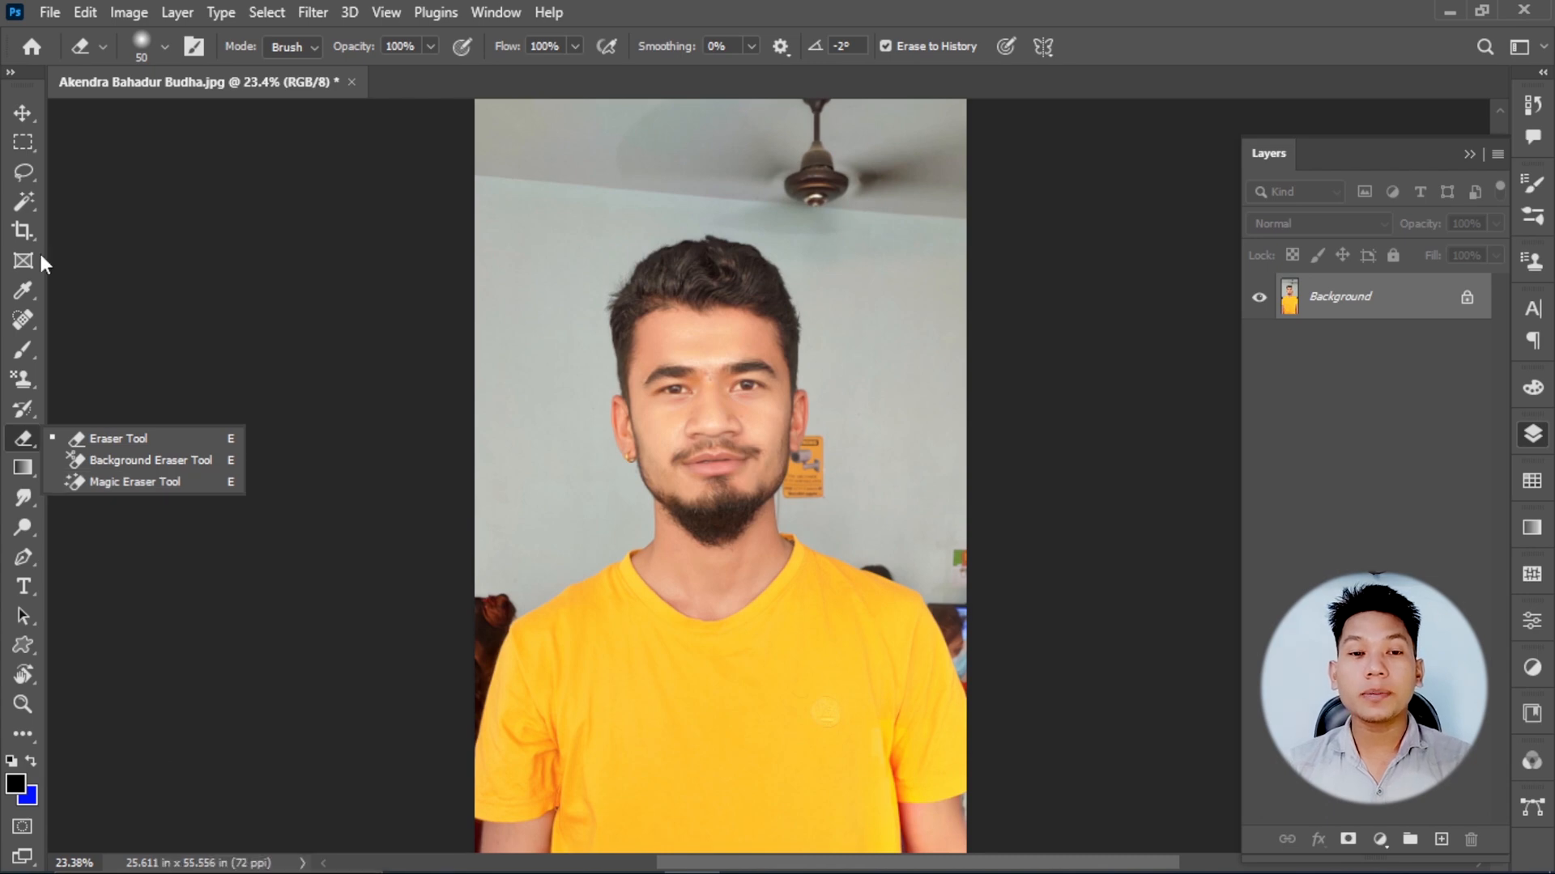
{"action": "right_click", "coordinate": [24, 198]}
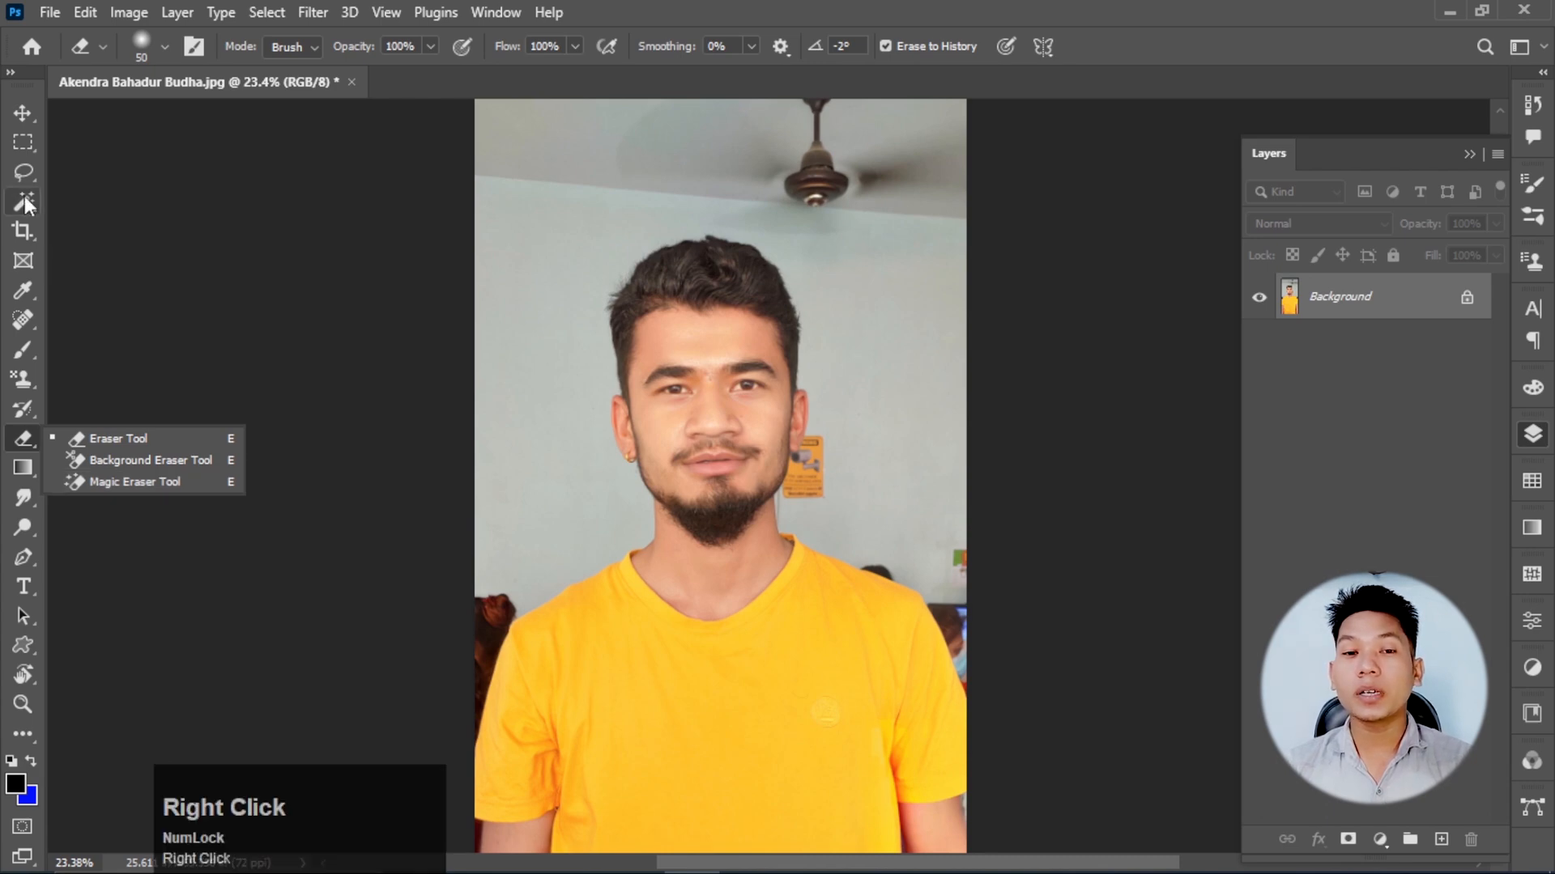
{"action": "left_click", "coordinate": [140, 246]}
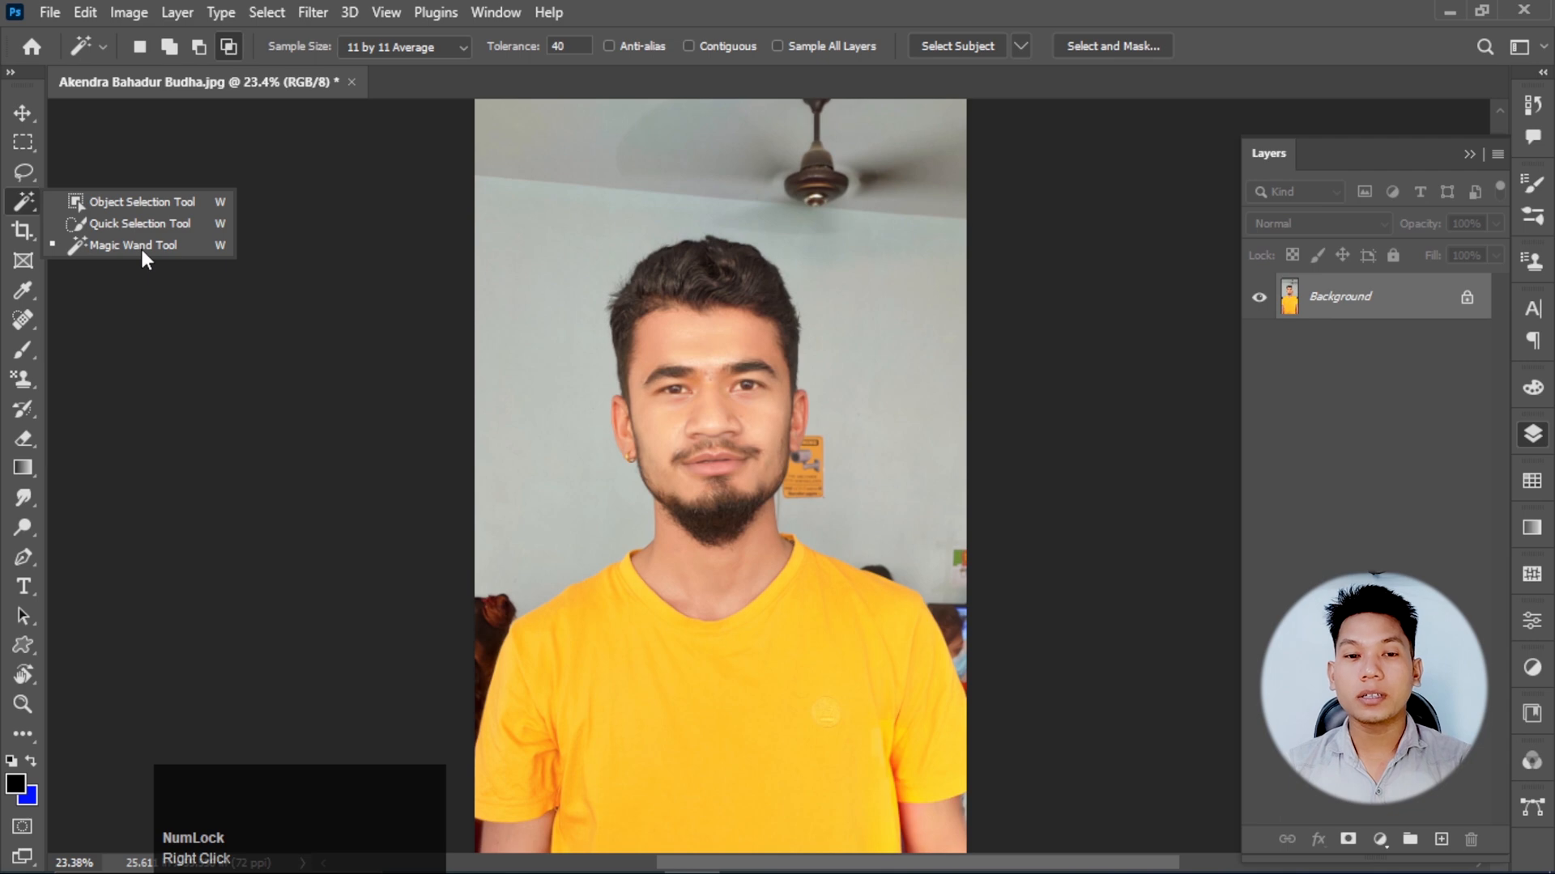
{"action": "left_click", "coordinate": [23, 438]}
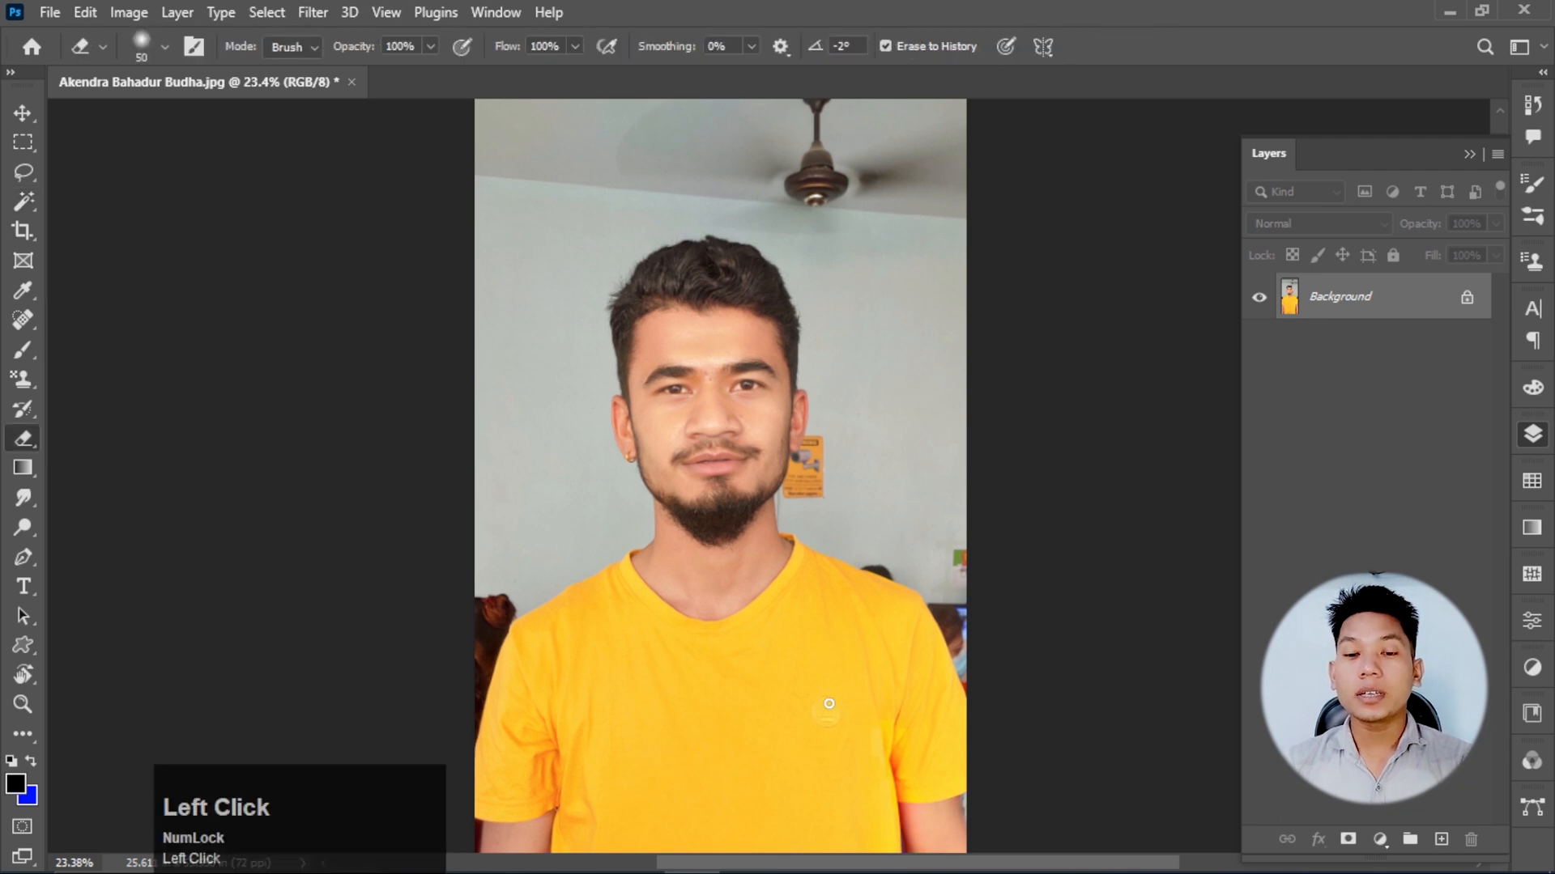
Switch to Chrome and search Google Images for "flower".
{"action": "mouse_move", "coordinate": [762, 860]}
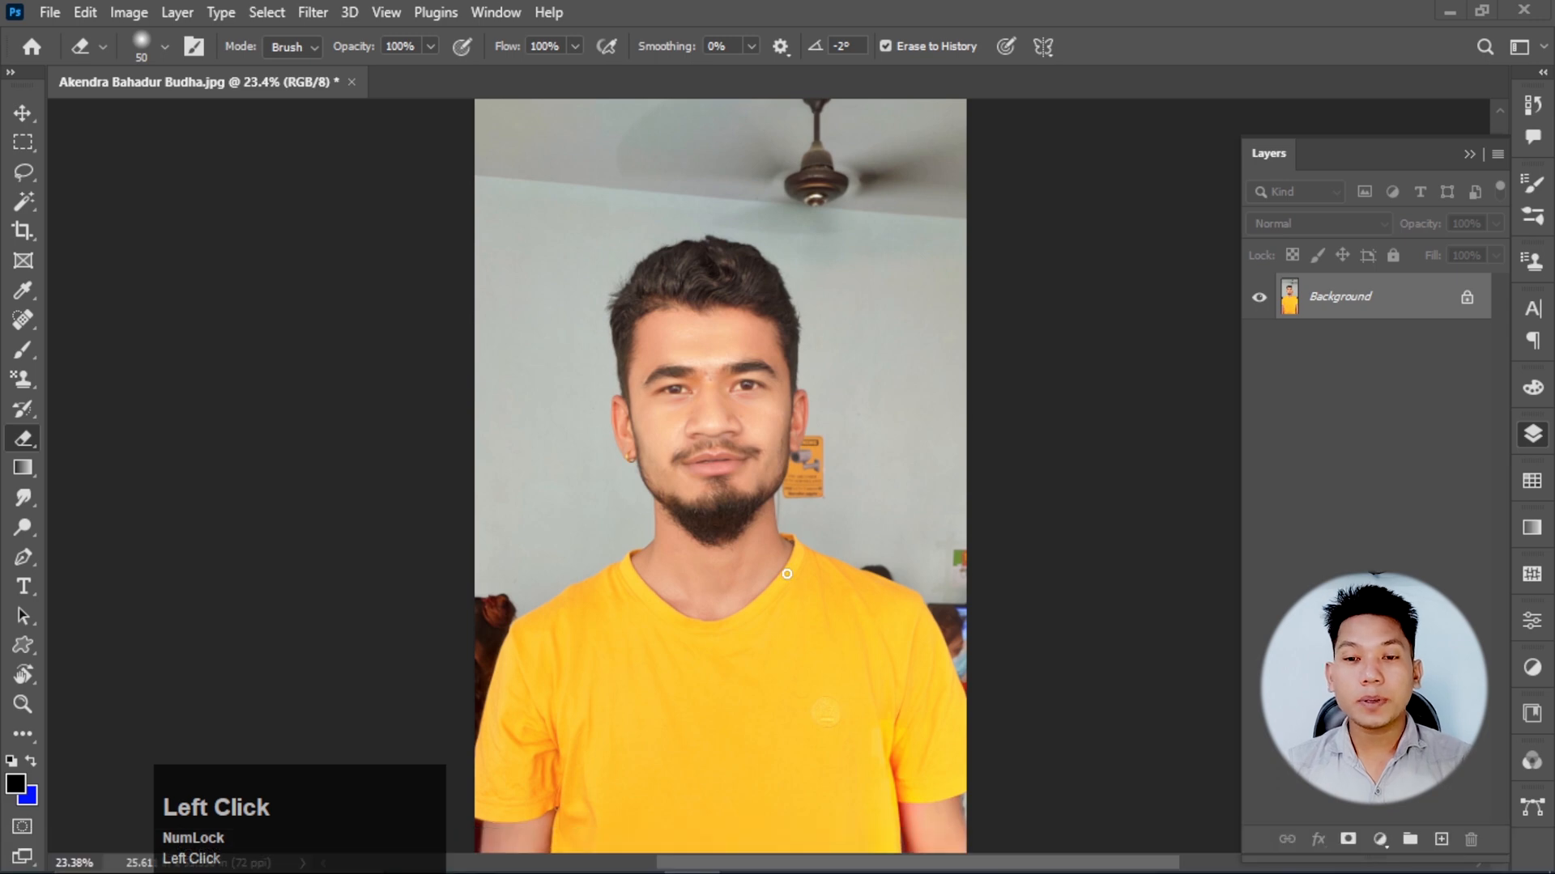
{"action": "left_click", "coordinate": [587, 852]}
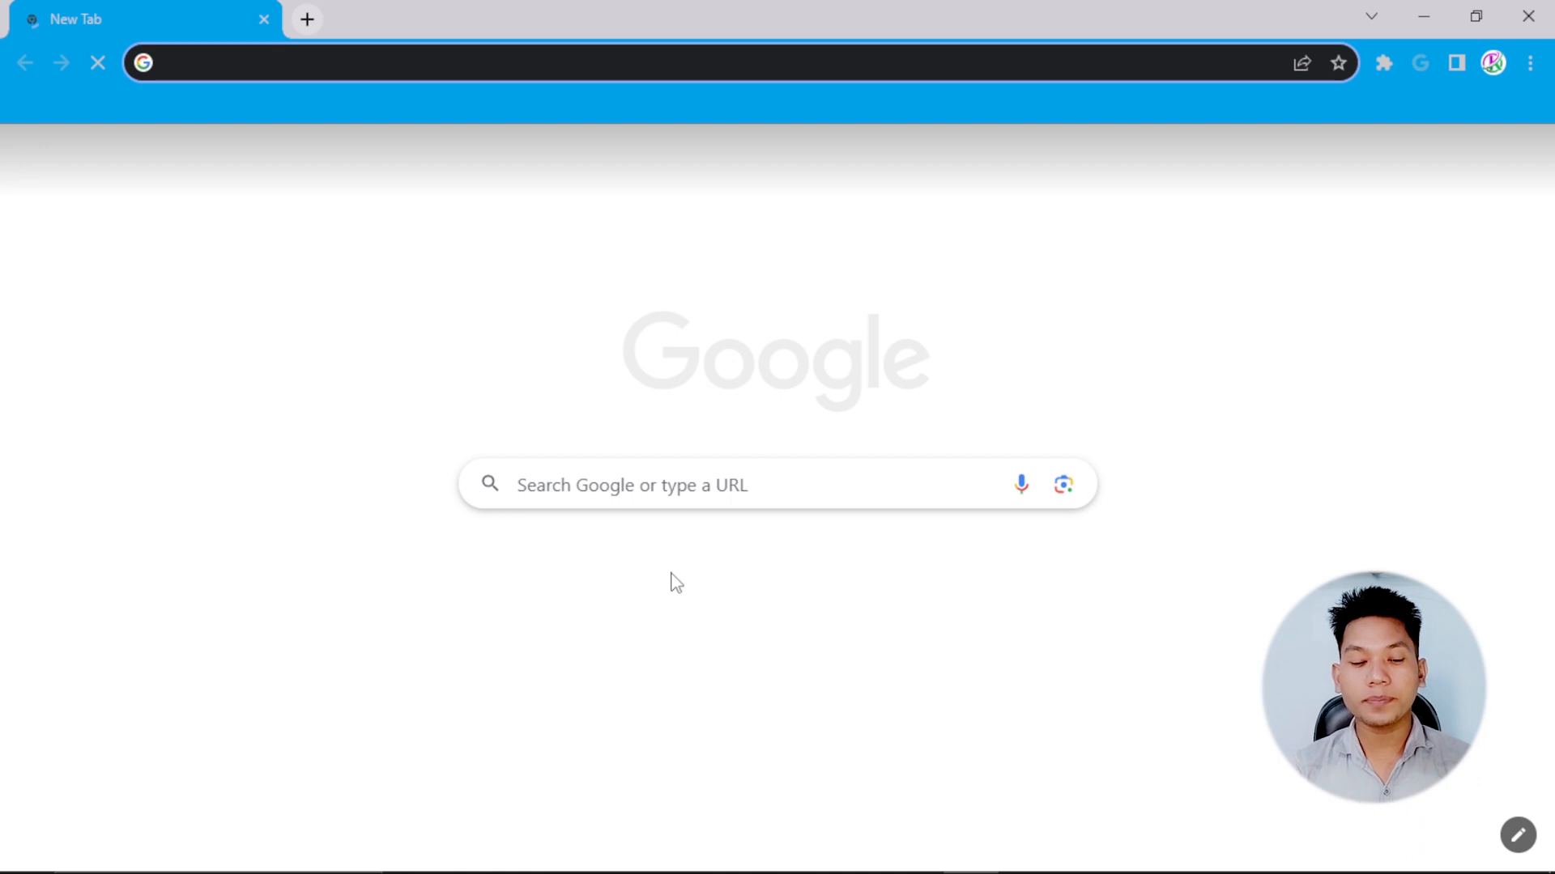
{"action": "type", "text": "flowe"}
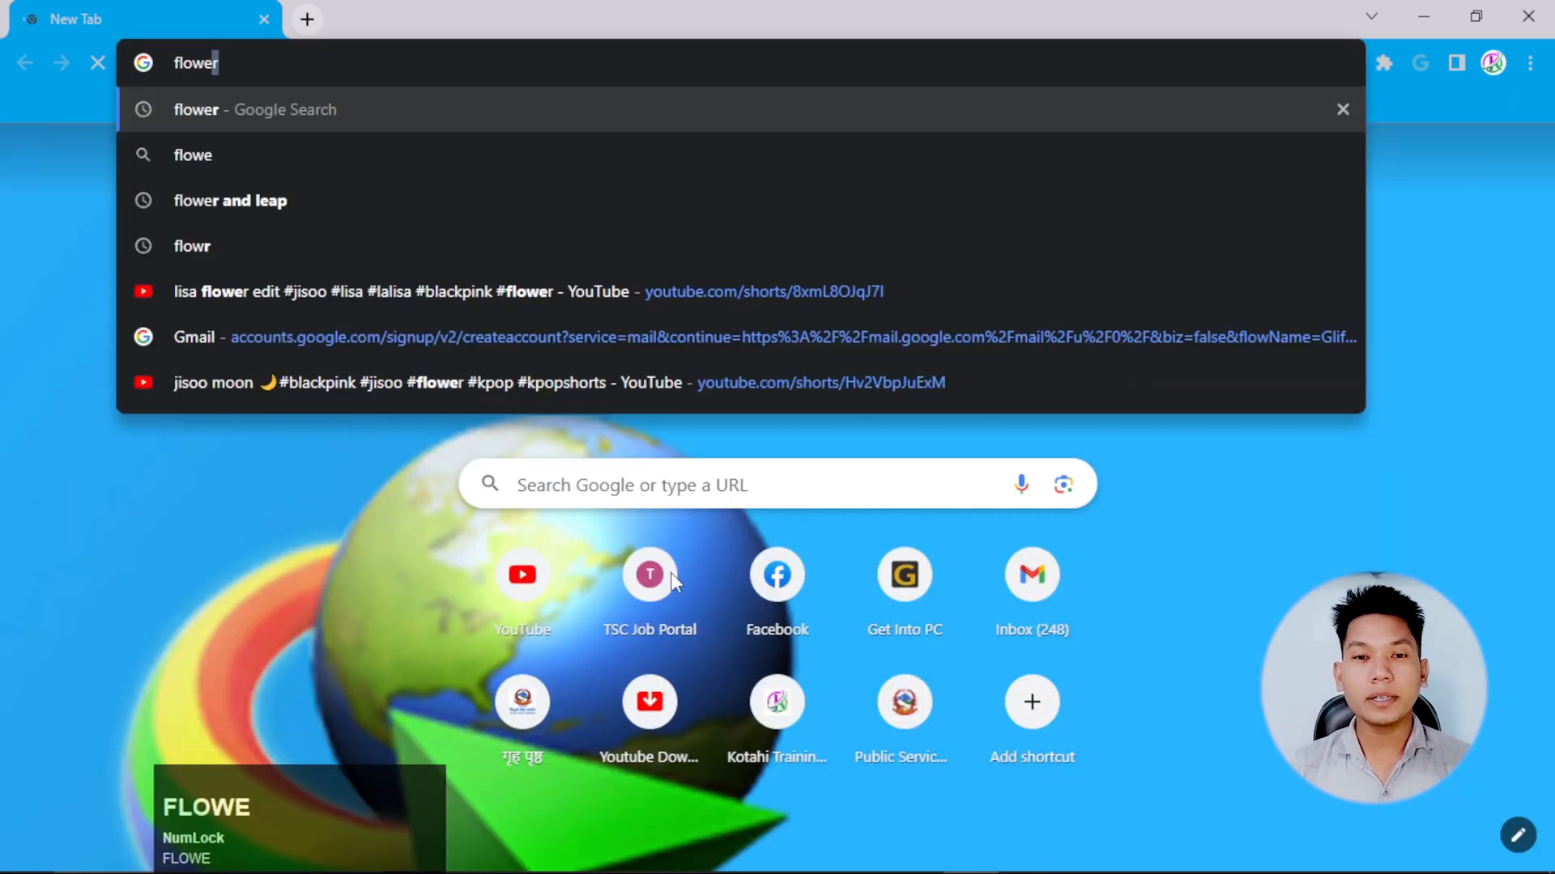
{"action": "type", "text": "rr"}
{"action": "key", "text": "Return"}
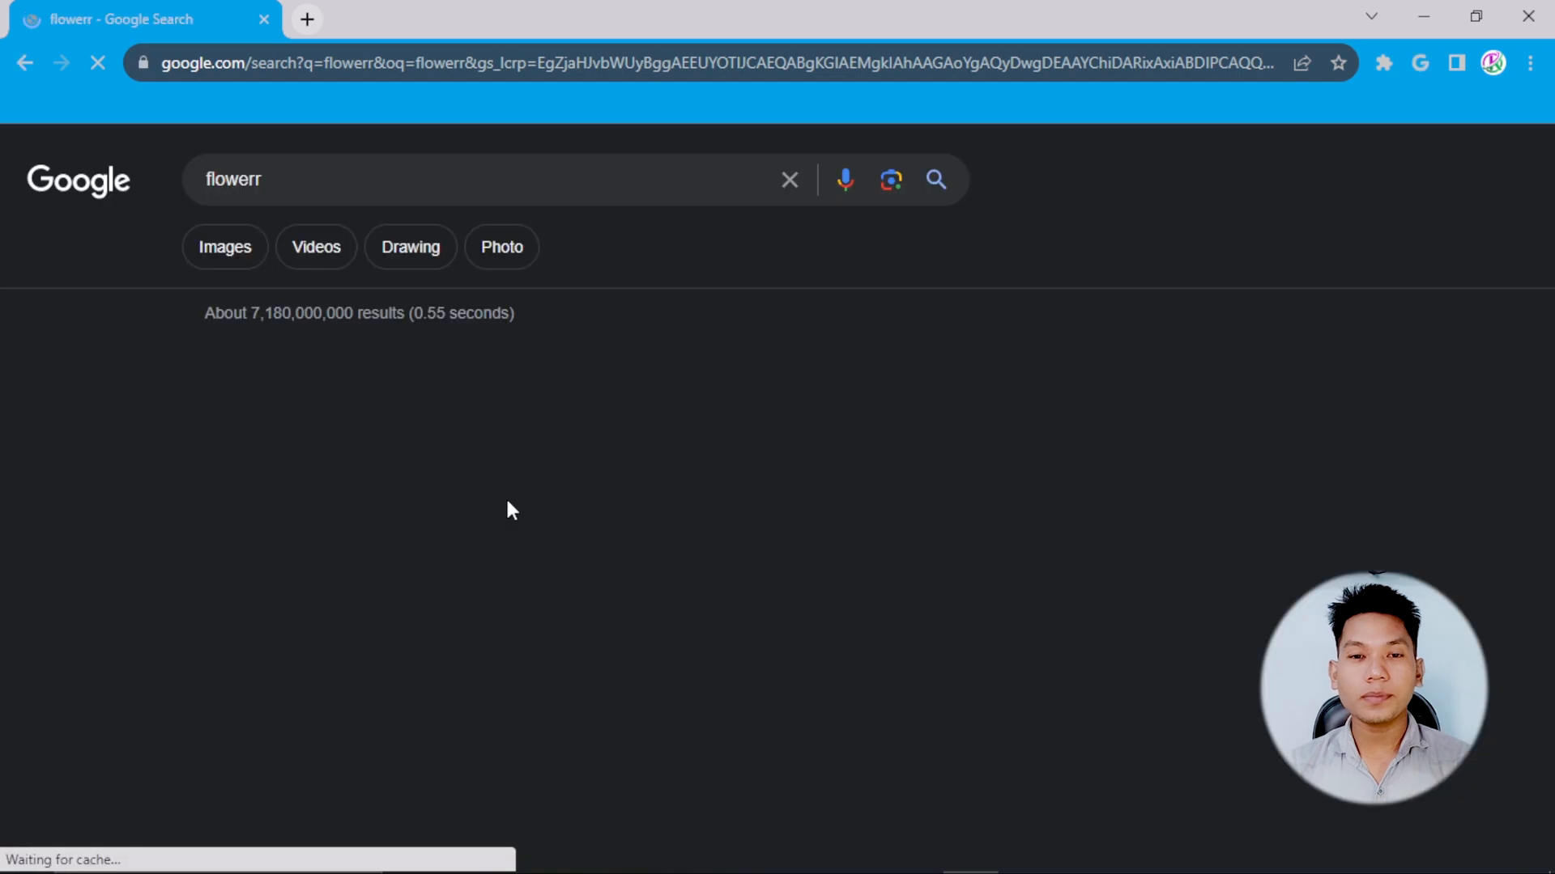
{"action": "left_click", "coordinate": [244, 267]}
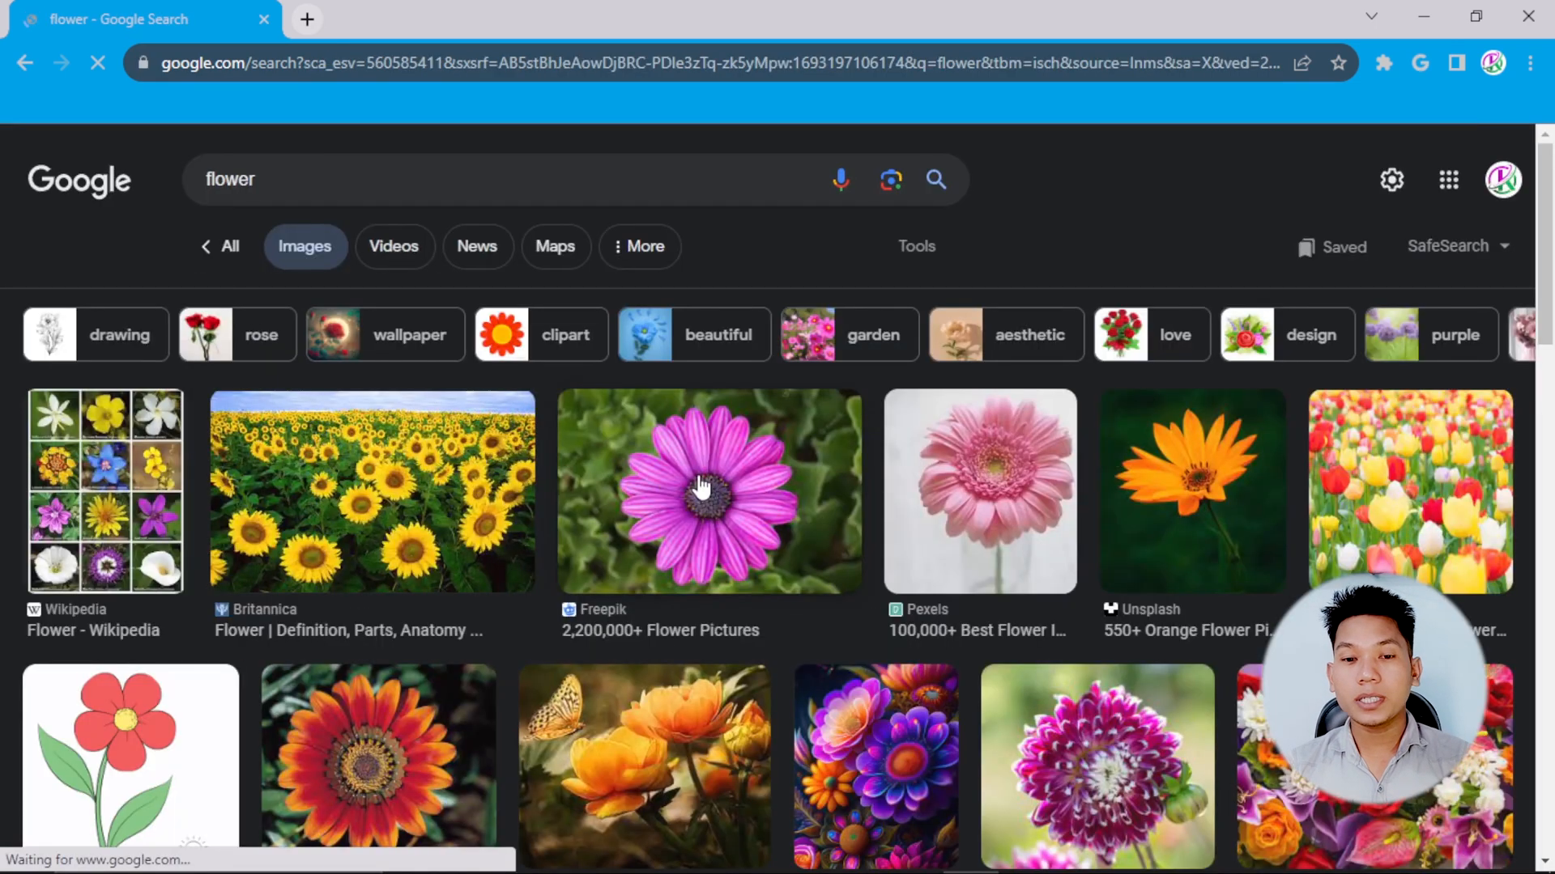
Open the EasyLineDrawing red flower result and copy the orange flower drawing from its related images.
{"action": "scroll", "coordinate": [824, 481], "scroll_direction": "down", "scroll_amount": 7}
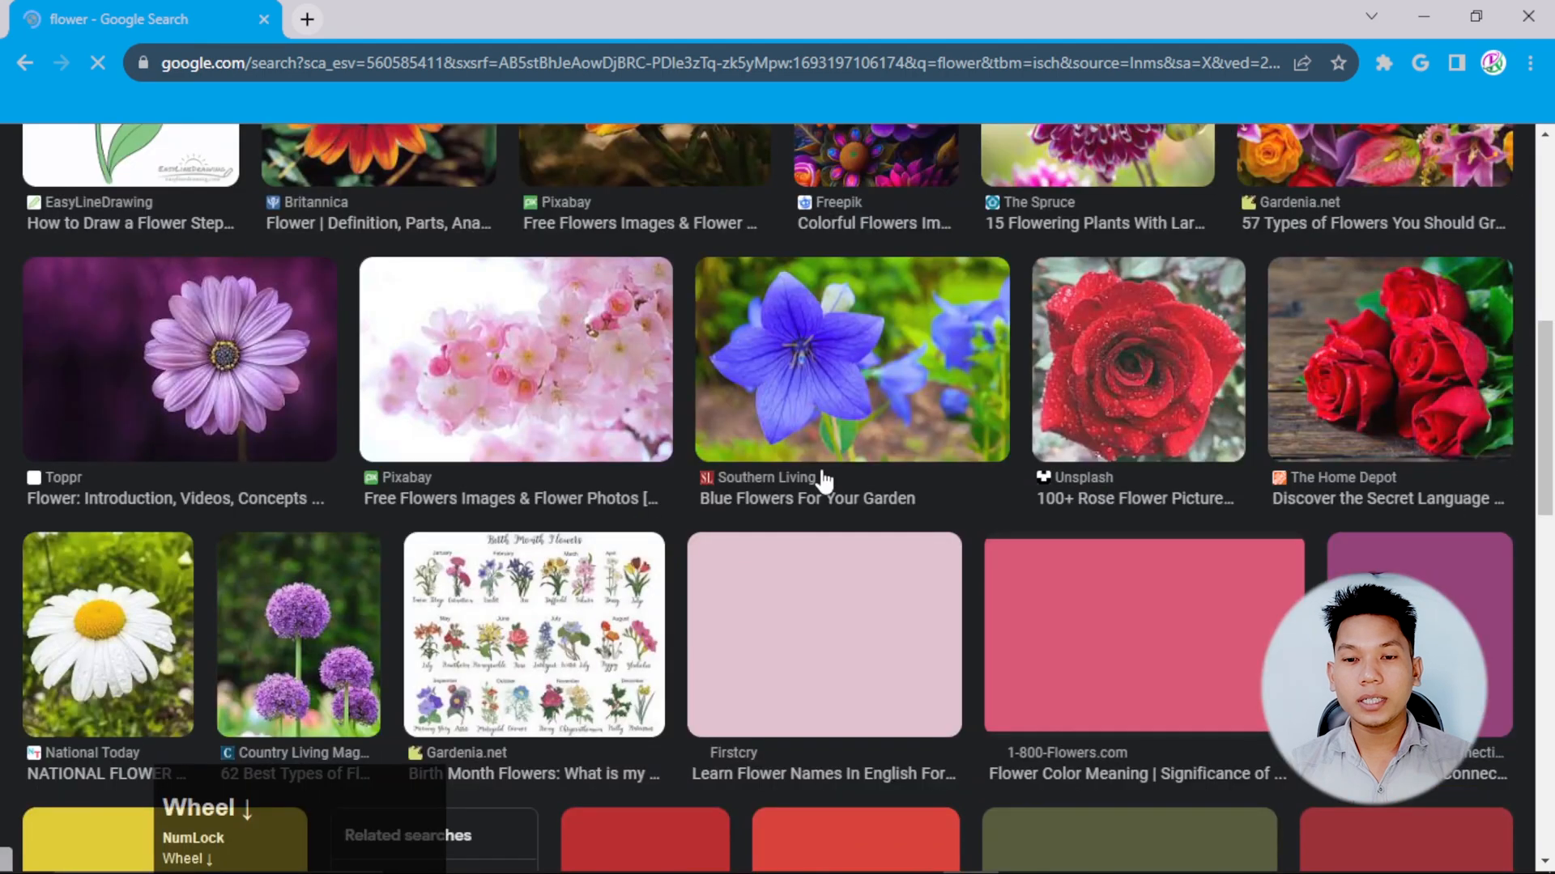
{"action": "scroll", "coordinate": [824, 481], "scroll_direction": "down", "scroll_amount": 5}
{"action": "scroll", "coordinate": [824, 481], "scroll_direction": "up", "scroll_amount": 10}
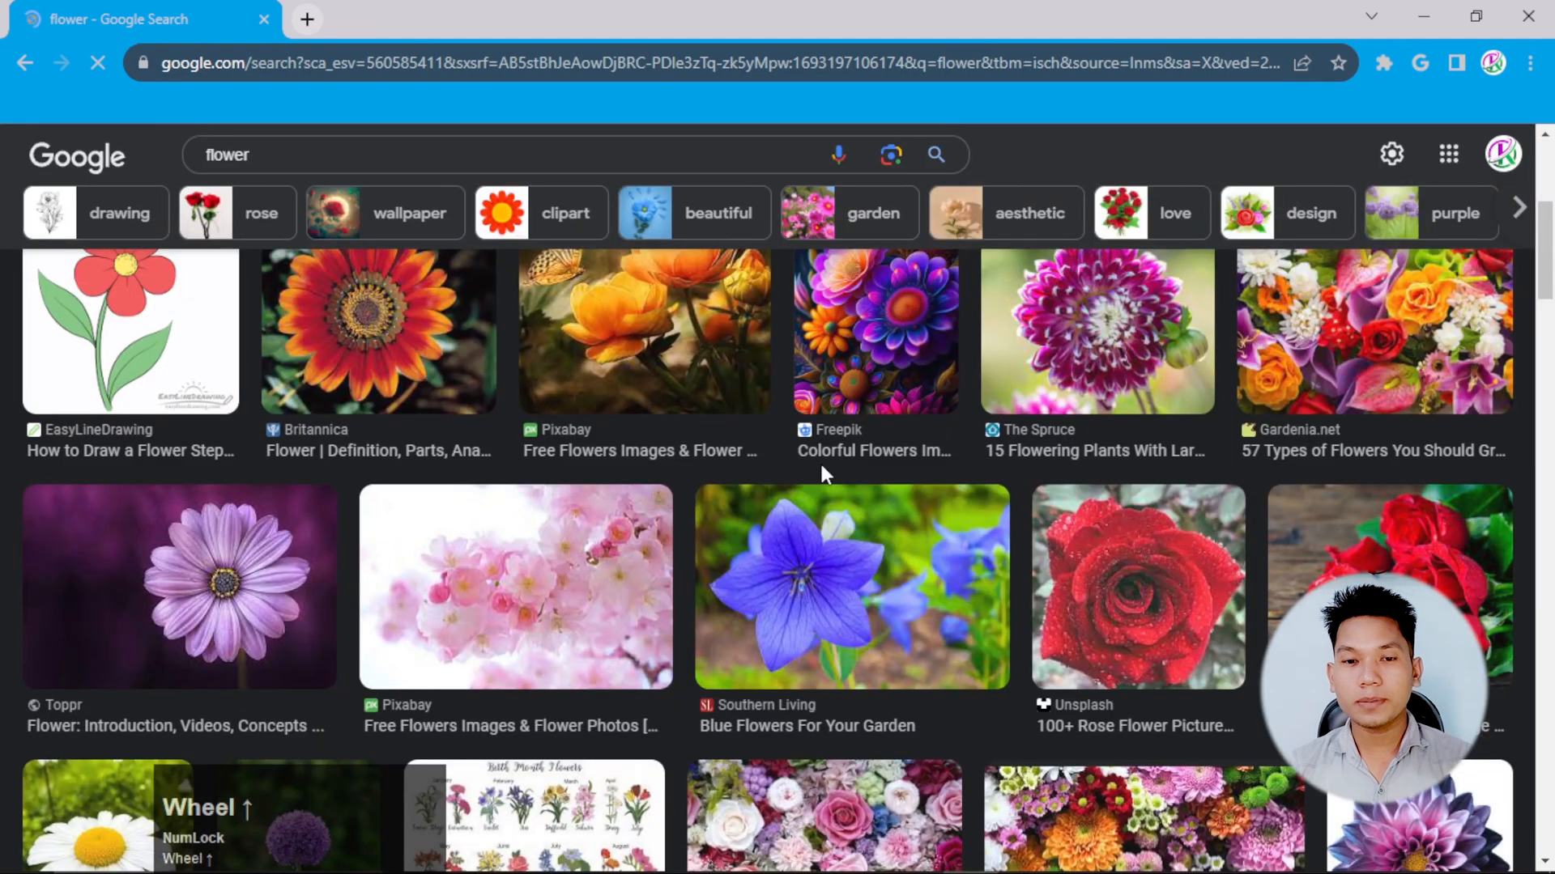
{"action": "left_click", "coordinate": [177, 517]}
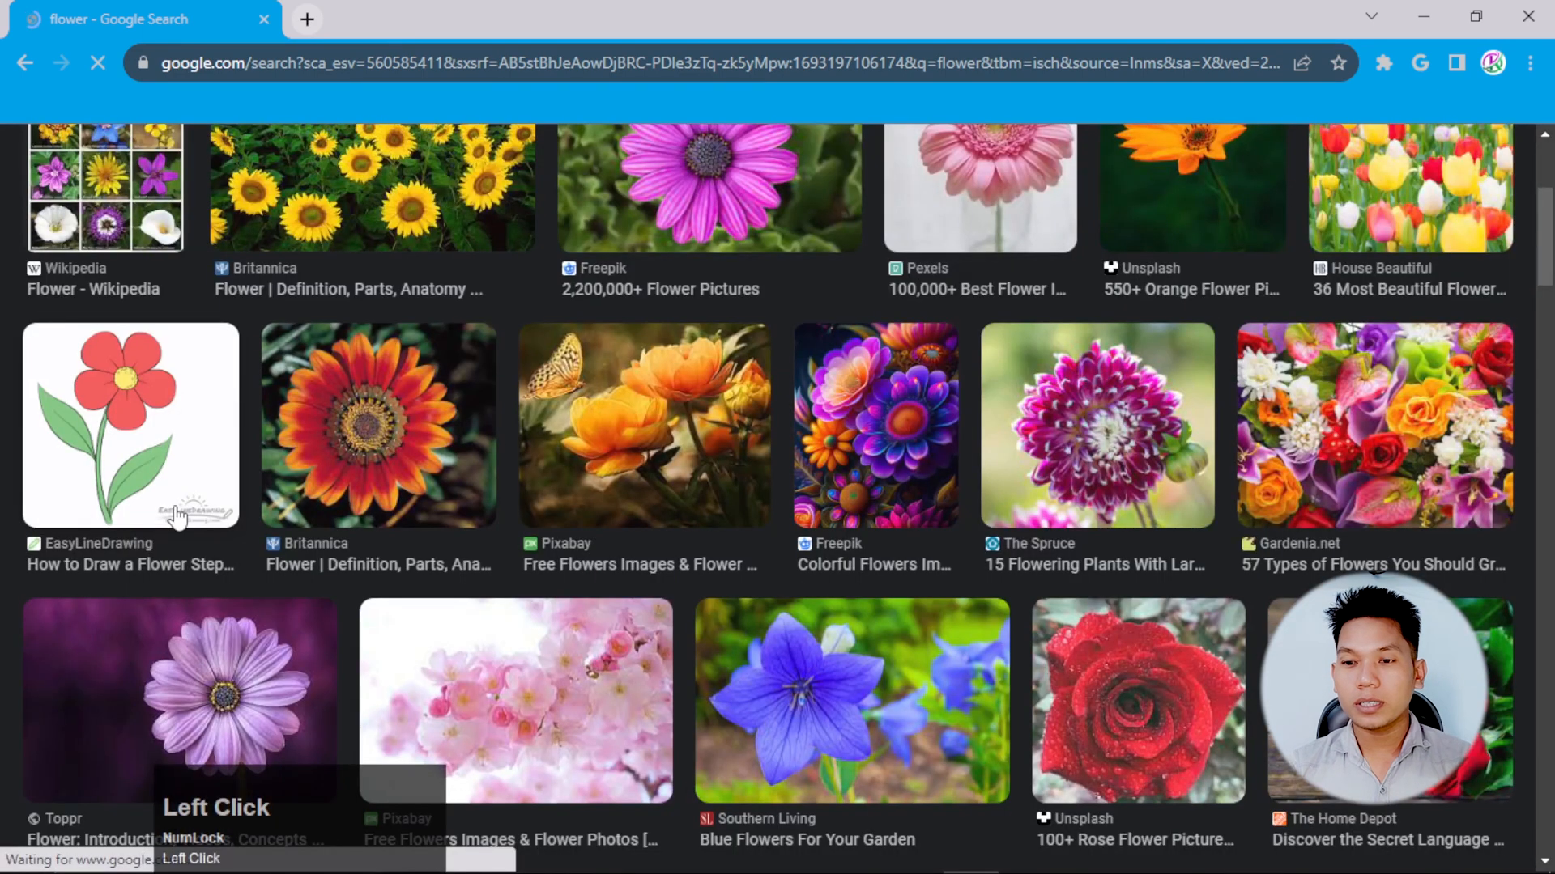
{"action": "scroll", "coordinate": [1156, 495], "scroll_direction": "down", "scroll_amount": 5}
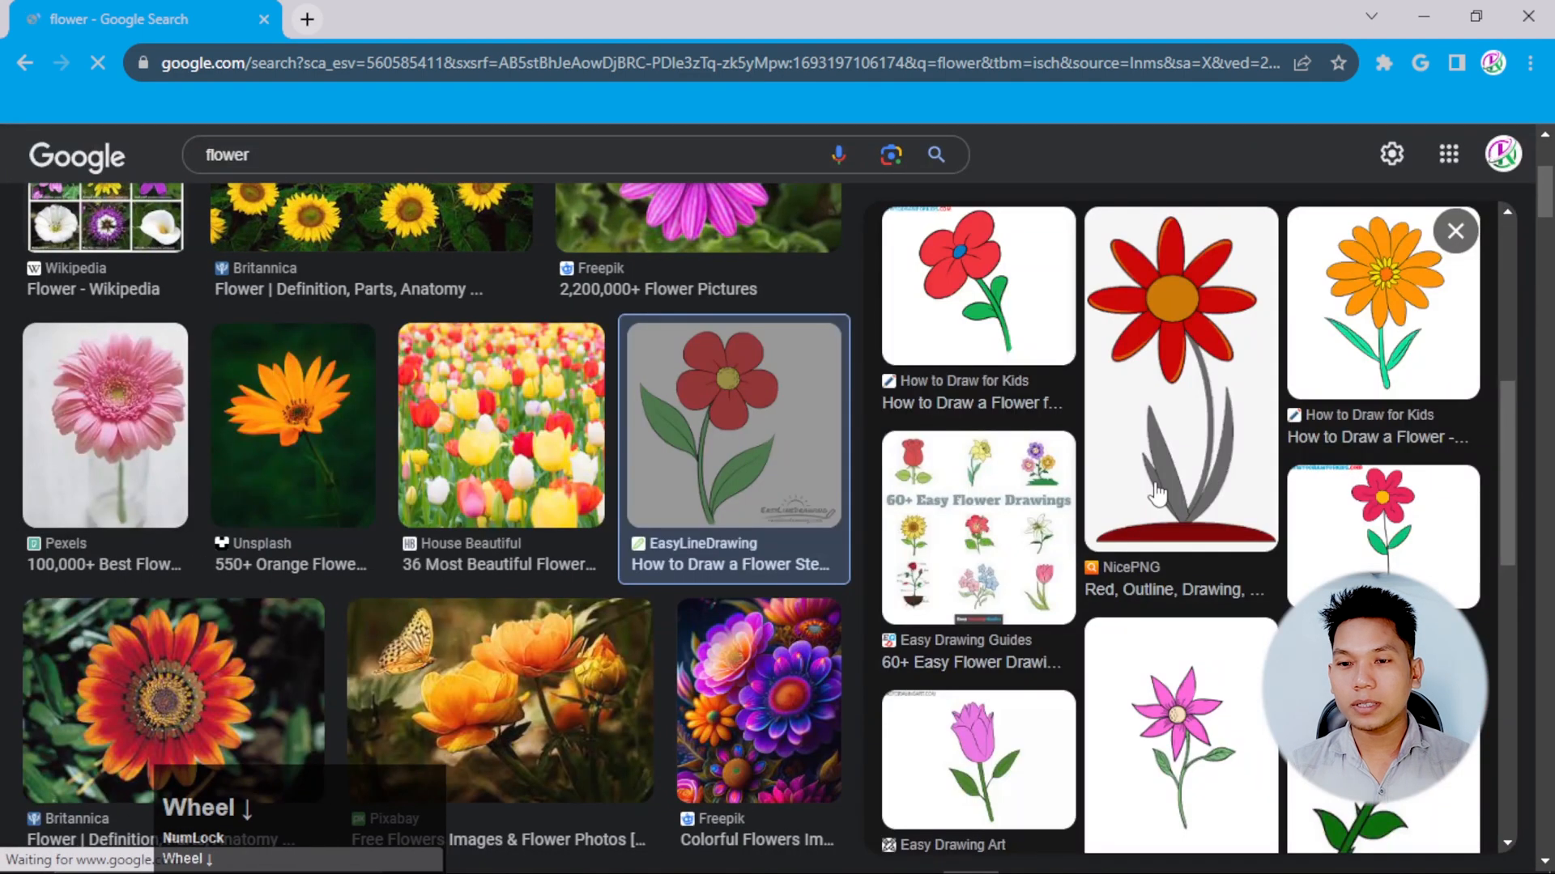
{"action": "scroll", "coordinate": [1158, 493], "scroll_direction": "up", "scroll_amount": 2}
{"action": "right_click", "coordinate": [1386, 409]}
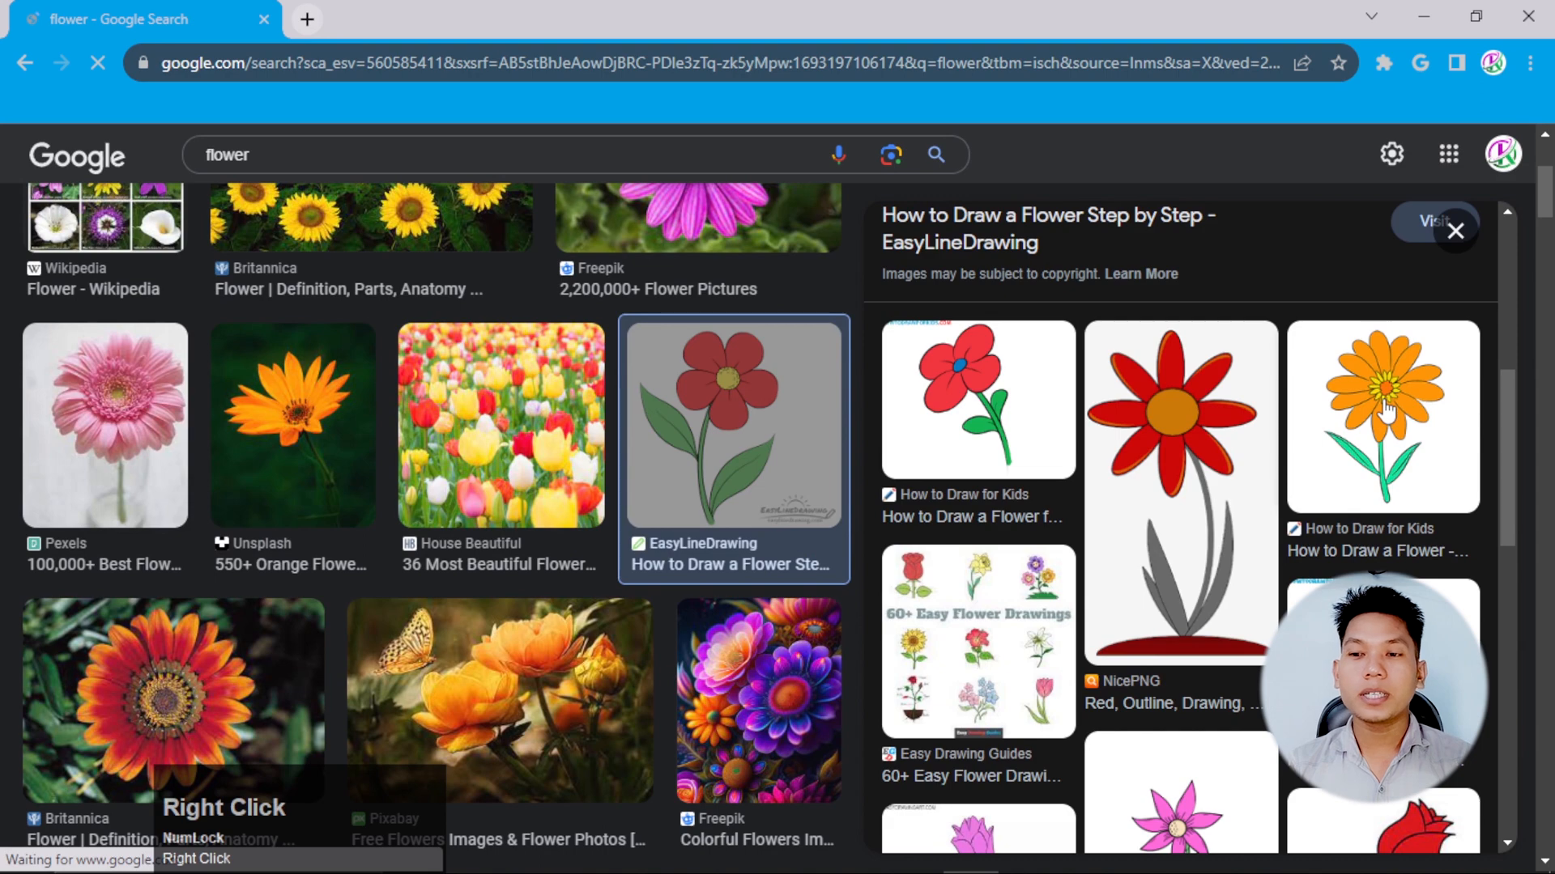
{"action": "left_click", "coordinate": [1090, 789]}
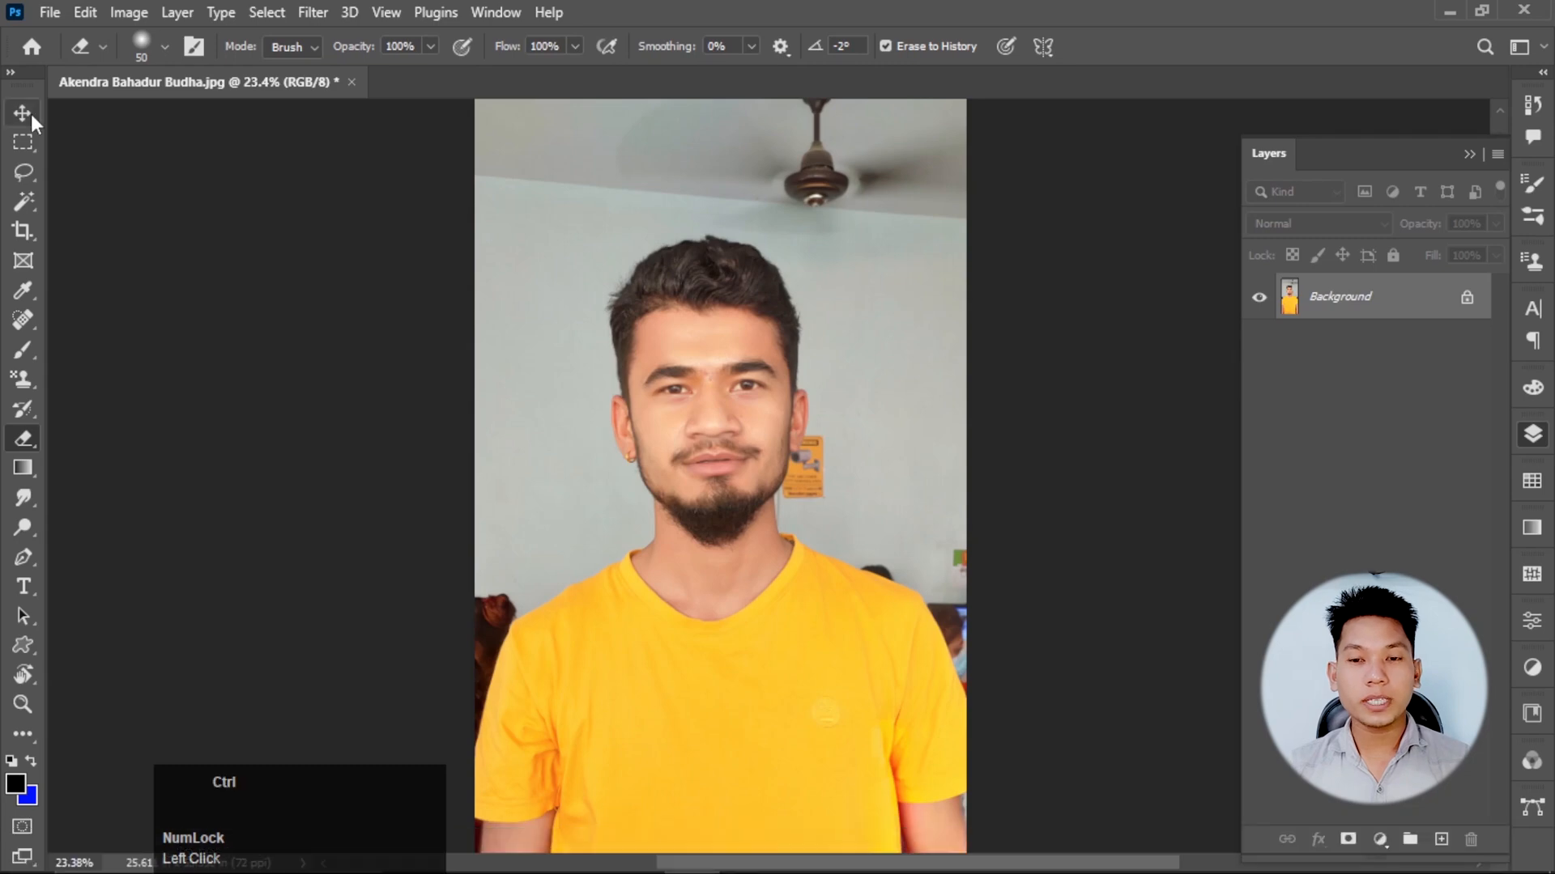
Paste the flower drawing into the portrait in Photoshop, then enlarge it and place it on the wall beside the man's face.
{"action": "key", "text": "ctrl+v"}
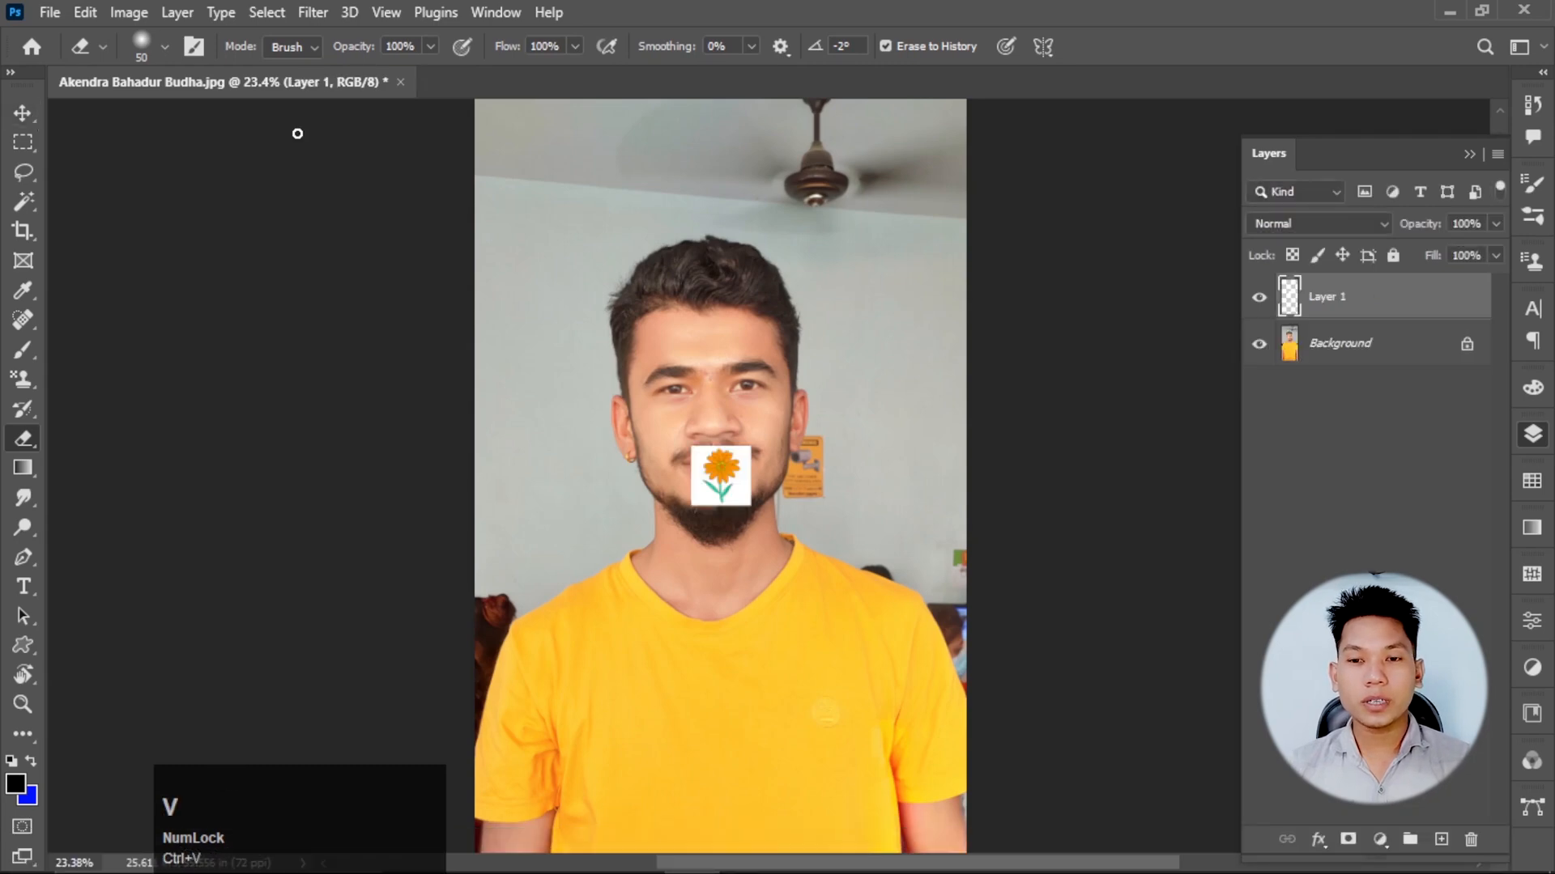
{"action": "left_click_drag", "start_coordinate": [722, 475], "coordinate": [544, 228]}
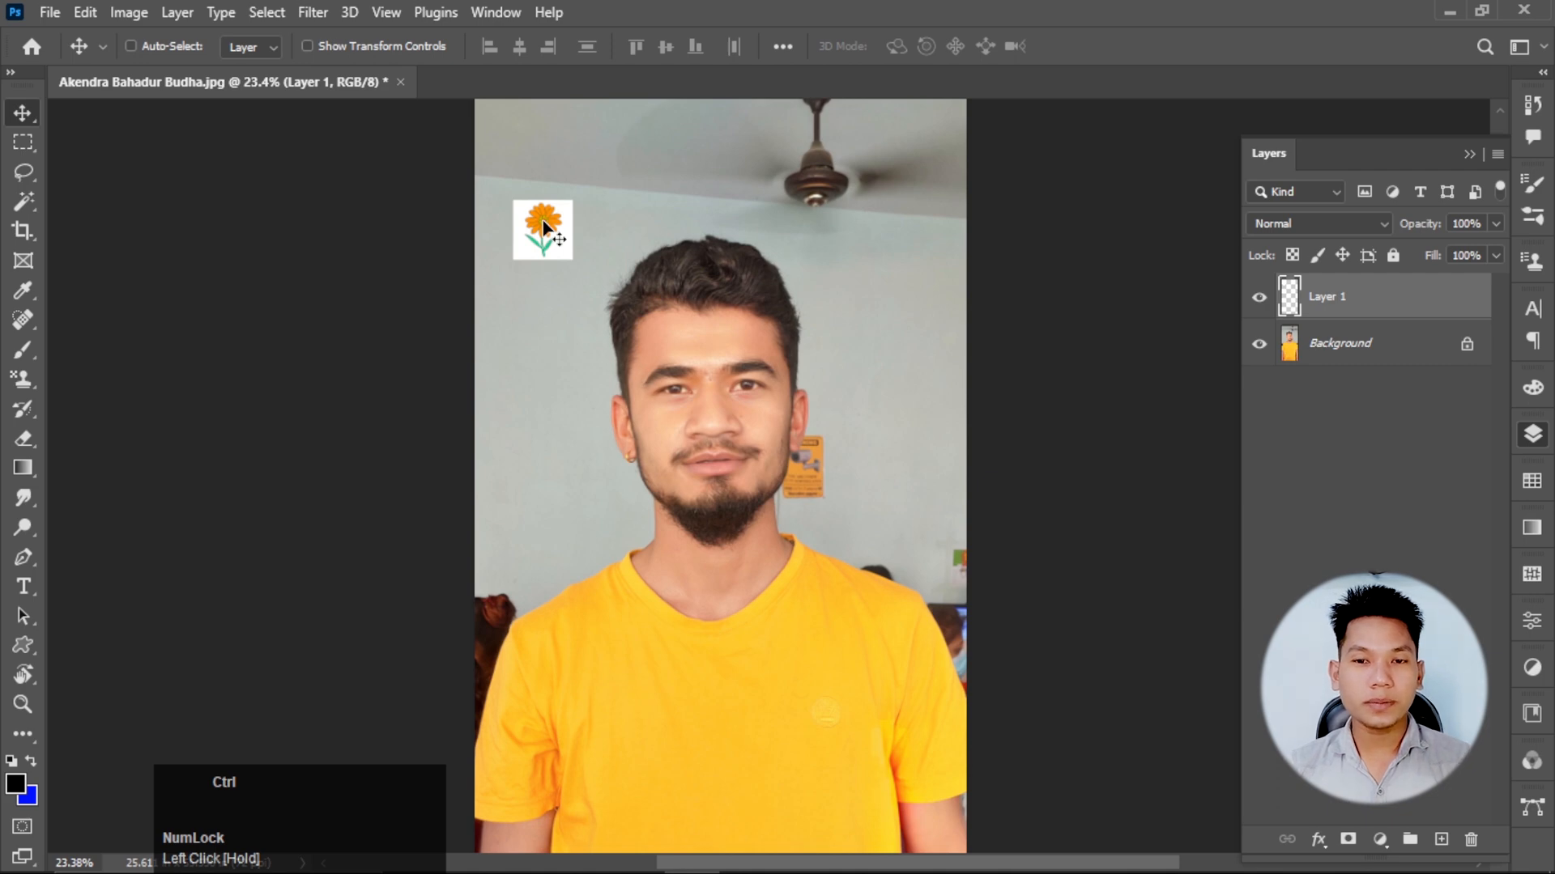
{"action": "key", "text": "ctrl+t"}
{"action": "left_click_drag", "start_coordinate": [558, 284], "coordinate": [529, 525]}
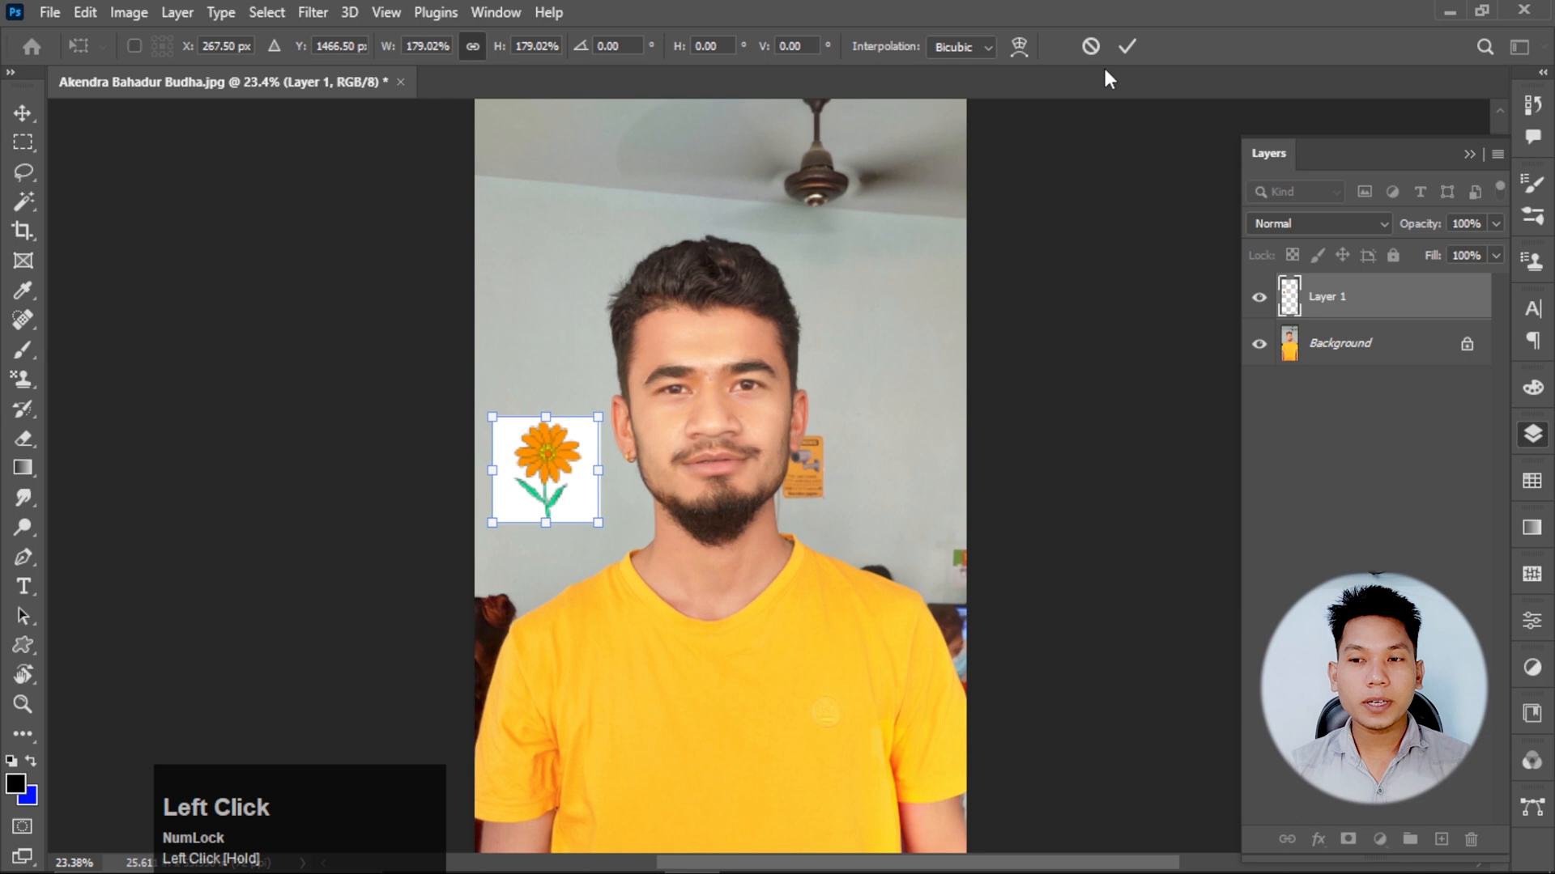
{"action": "left_click", "coordinate": [1127, 46]}
{"action": "scroll", "coordinate": [601, 481], "scroll_direction": "up", "scroll_amount": 2}
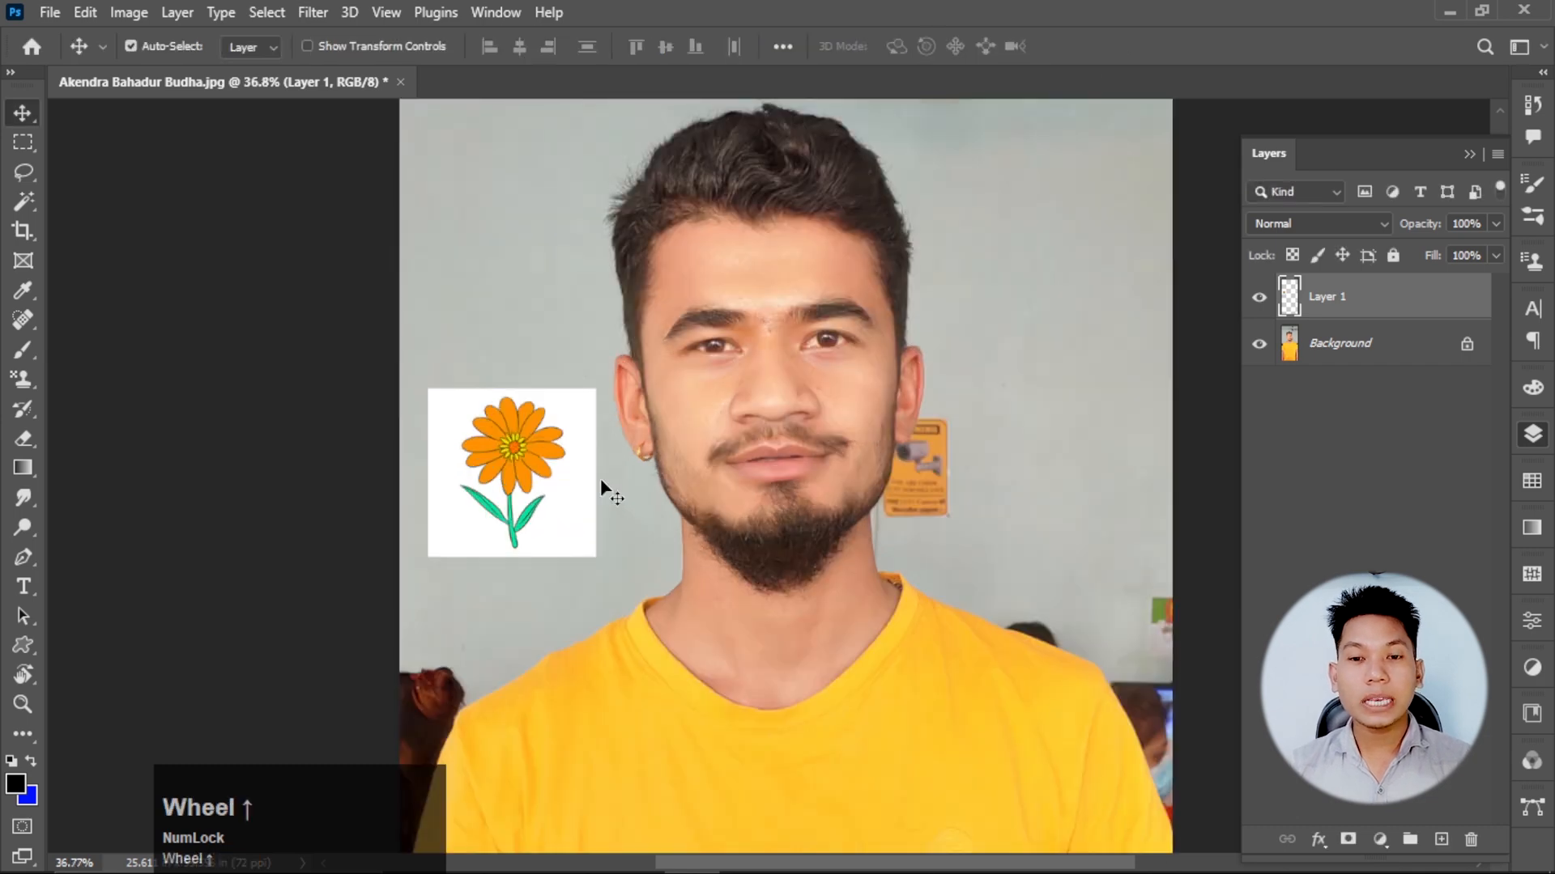
{"action": "scroll", "coordinate": [600, 478], "scroll_direction": "up", "scroll_amount": 4}
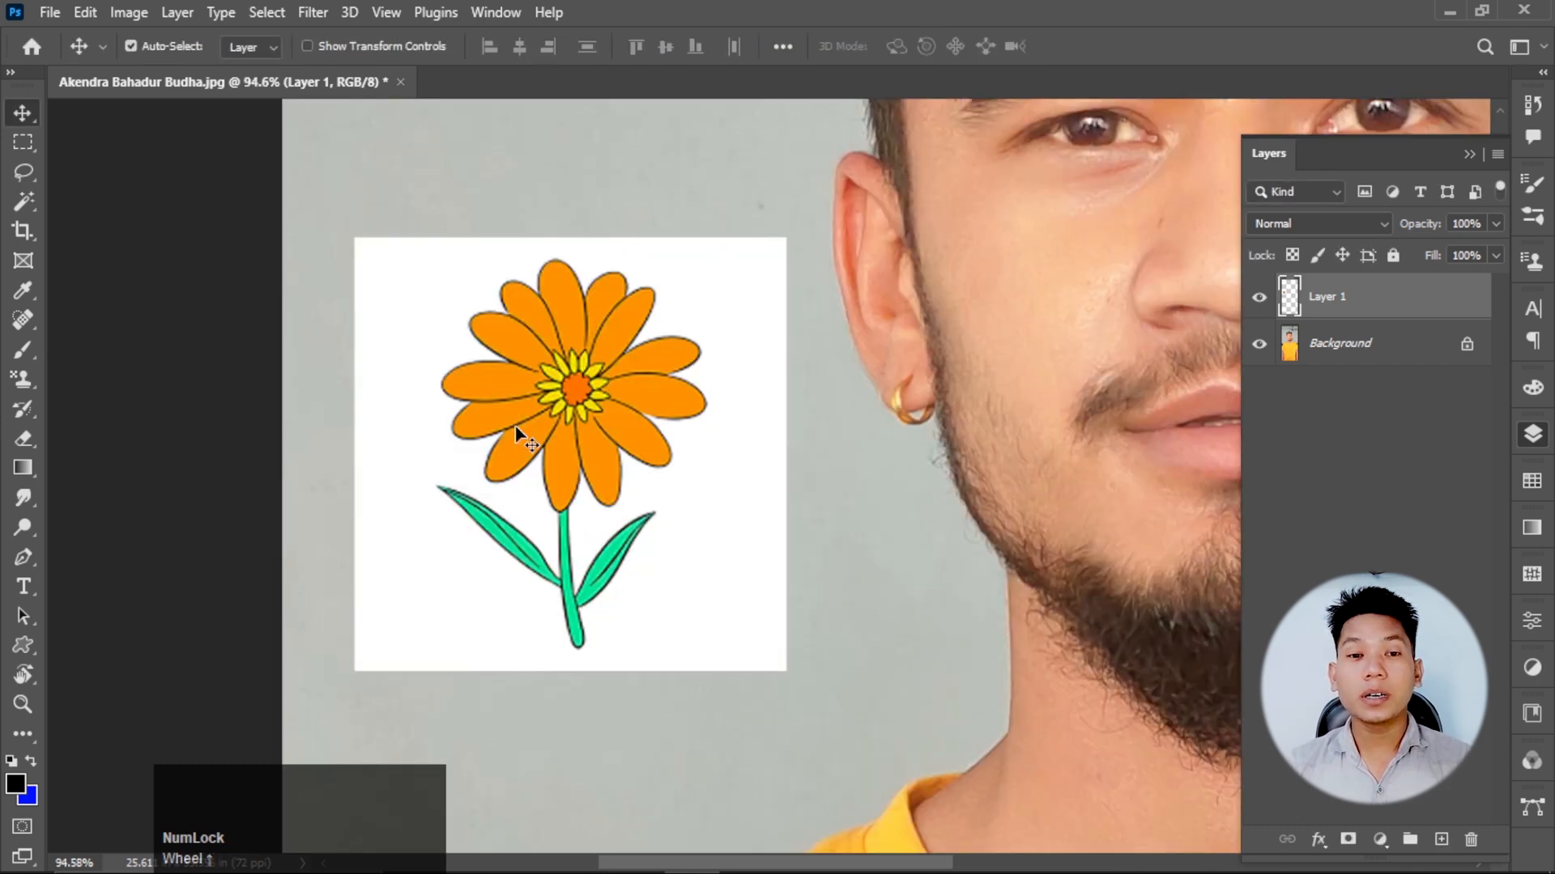
Try deleting the flower drawing's white background with a Magic Wand selection, then undo the deletion and deselect.
{"action": "right_click", "coordinate": [23, 201]}
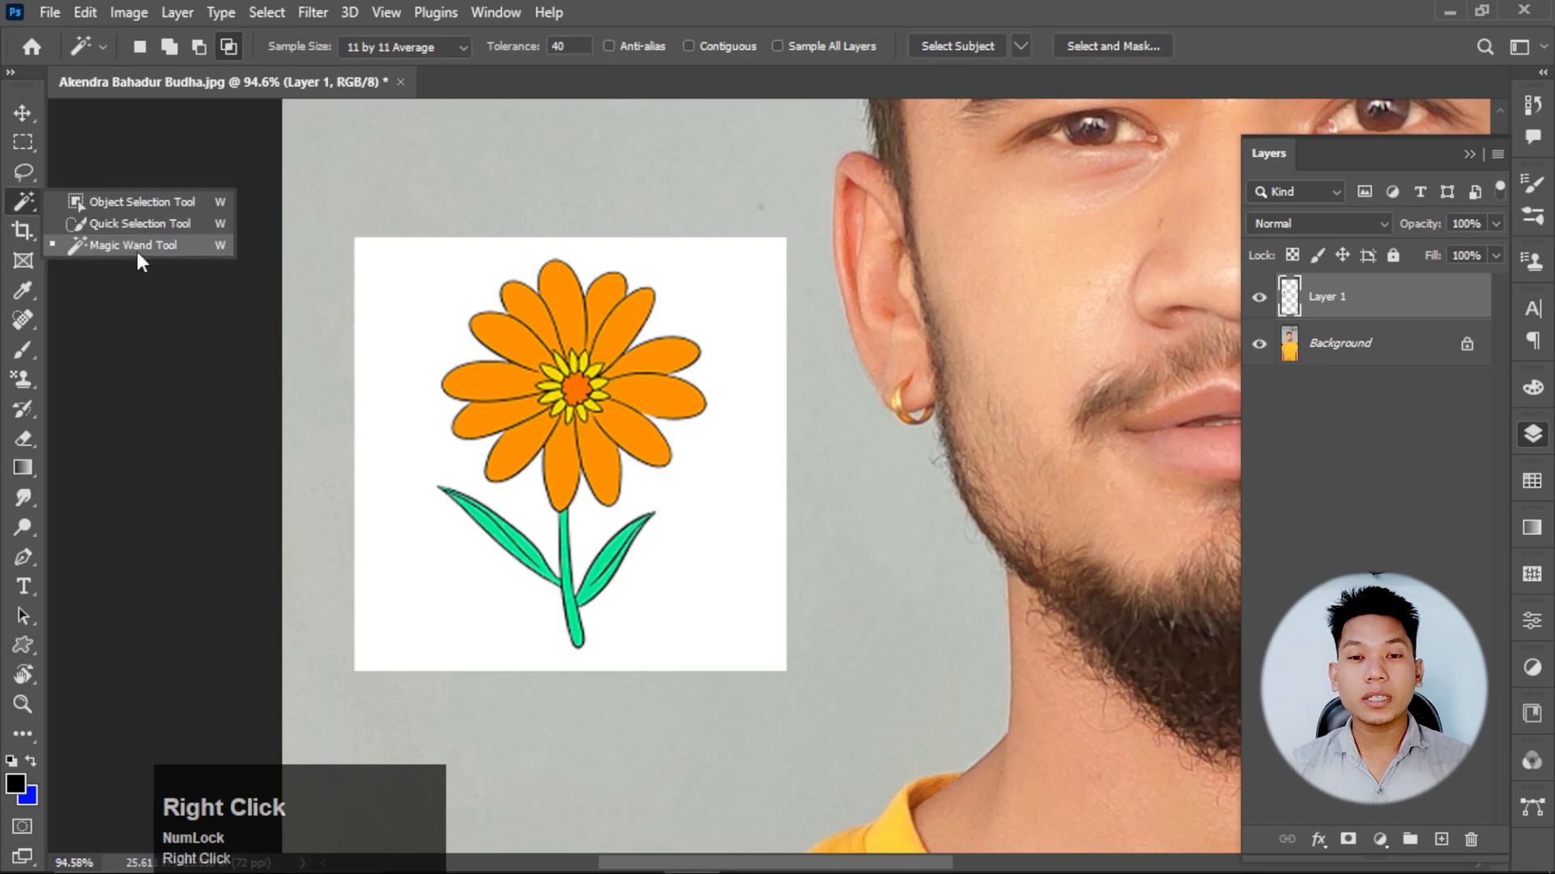
{"action": "left_click", "coordinate": [134, 245]}
{"action": "left_click", "coordinate": [393, 314]}
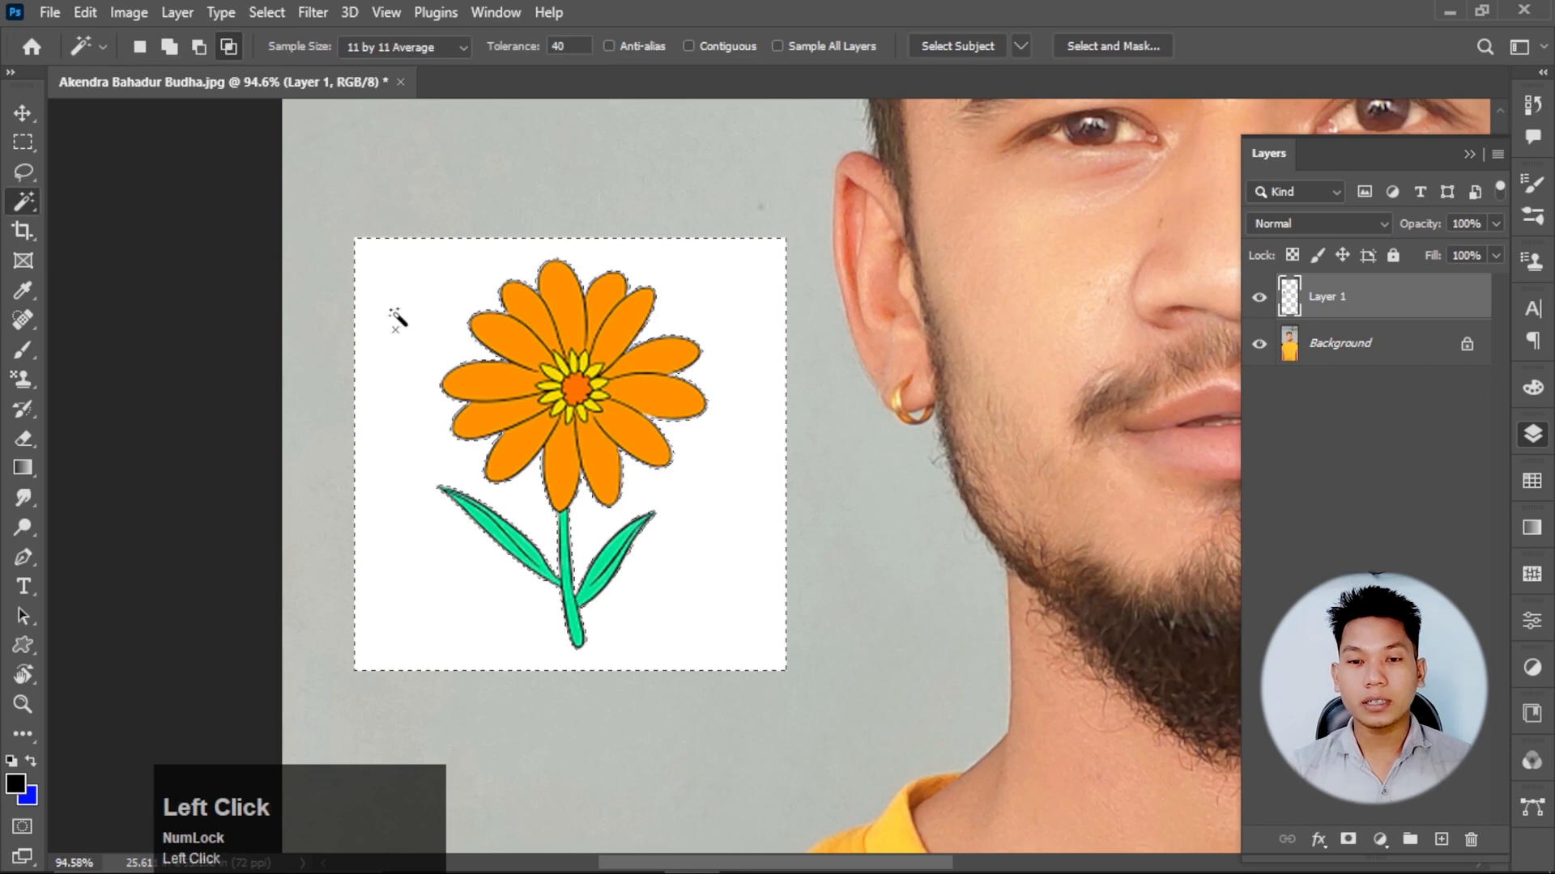
{"action": "key", "text": "Delete"}
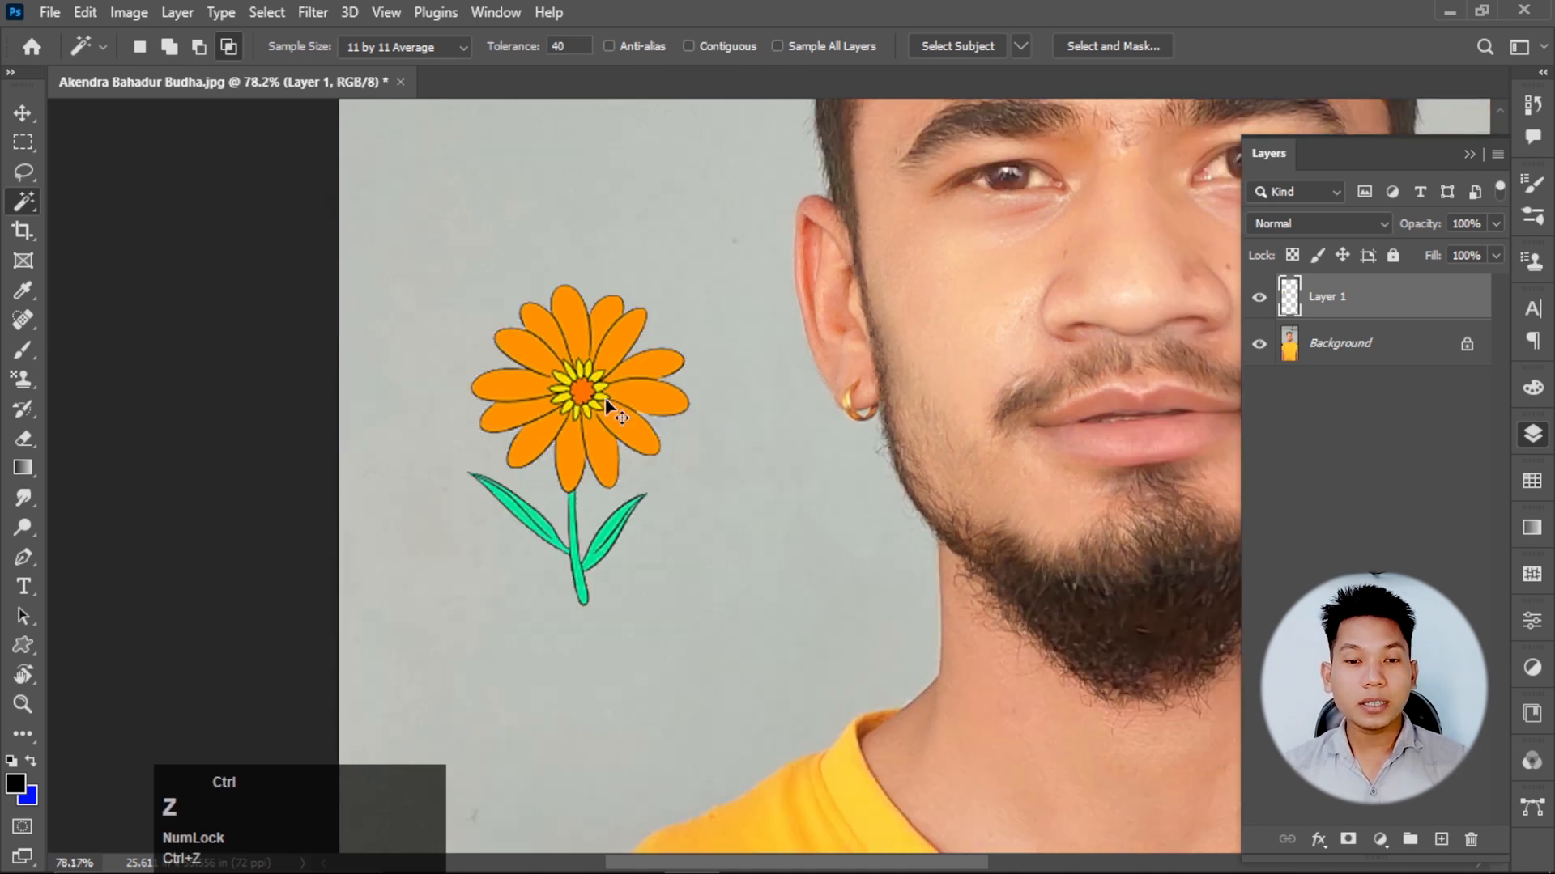
{"action": "key", "text": "ctrl+z"}
{"action": "key", "text": "ctrl+d"}
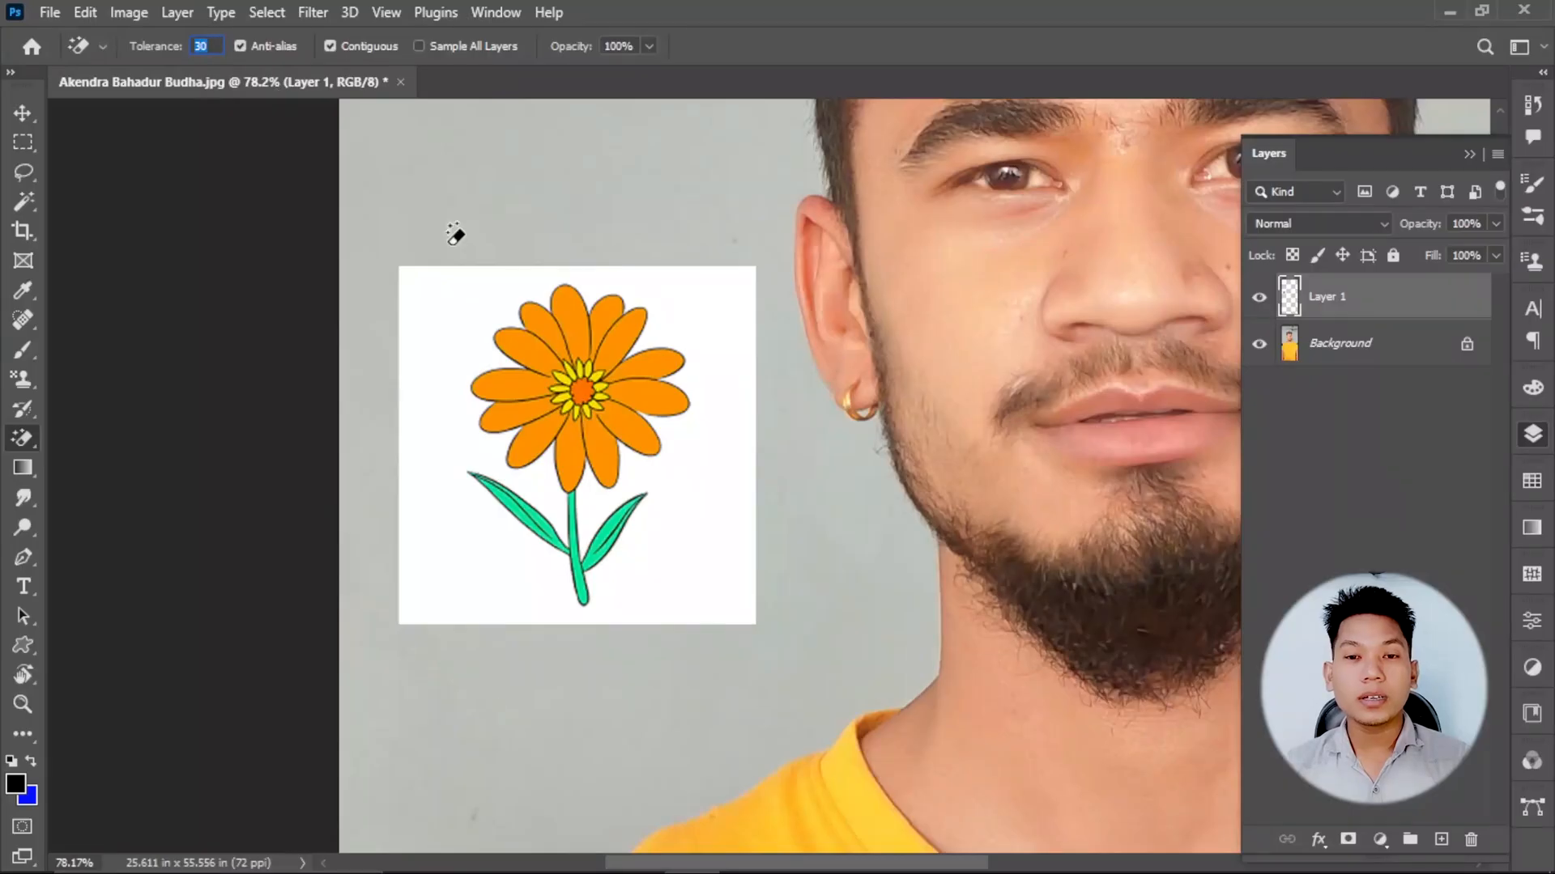
Try erasing the flower's white background with the Magic Eraser at tolerance 30 with Contiguous on, then undo it.
{"action": "left_click", "coordinate": [458, 330]}
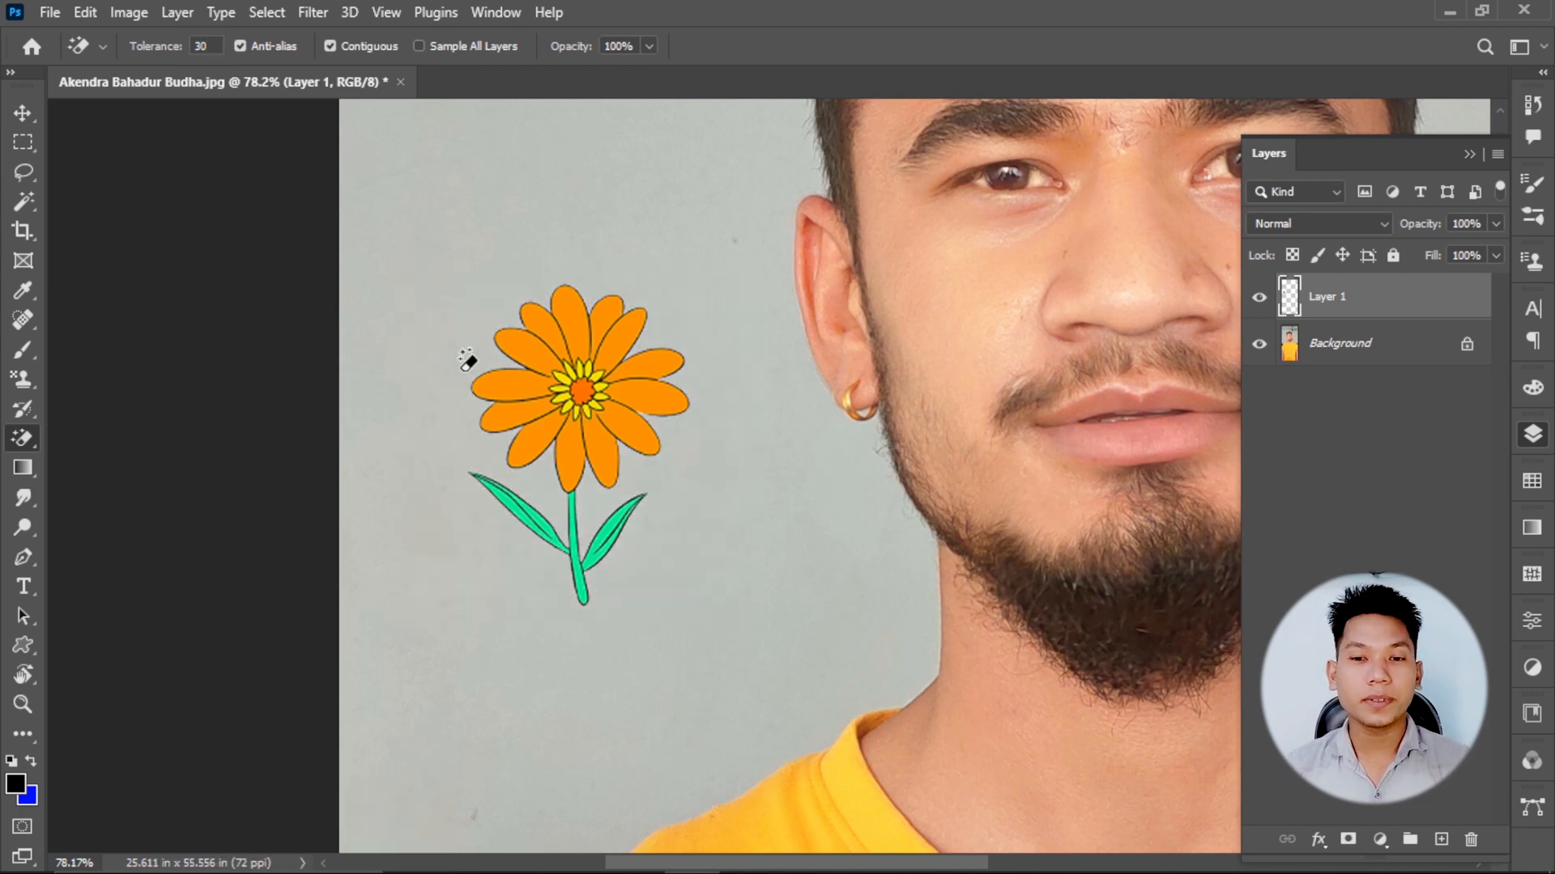
{"action": "key", "text": "ctrl+z"}
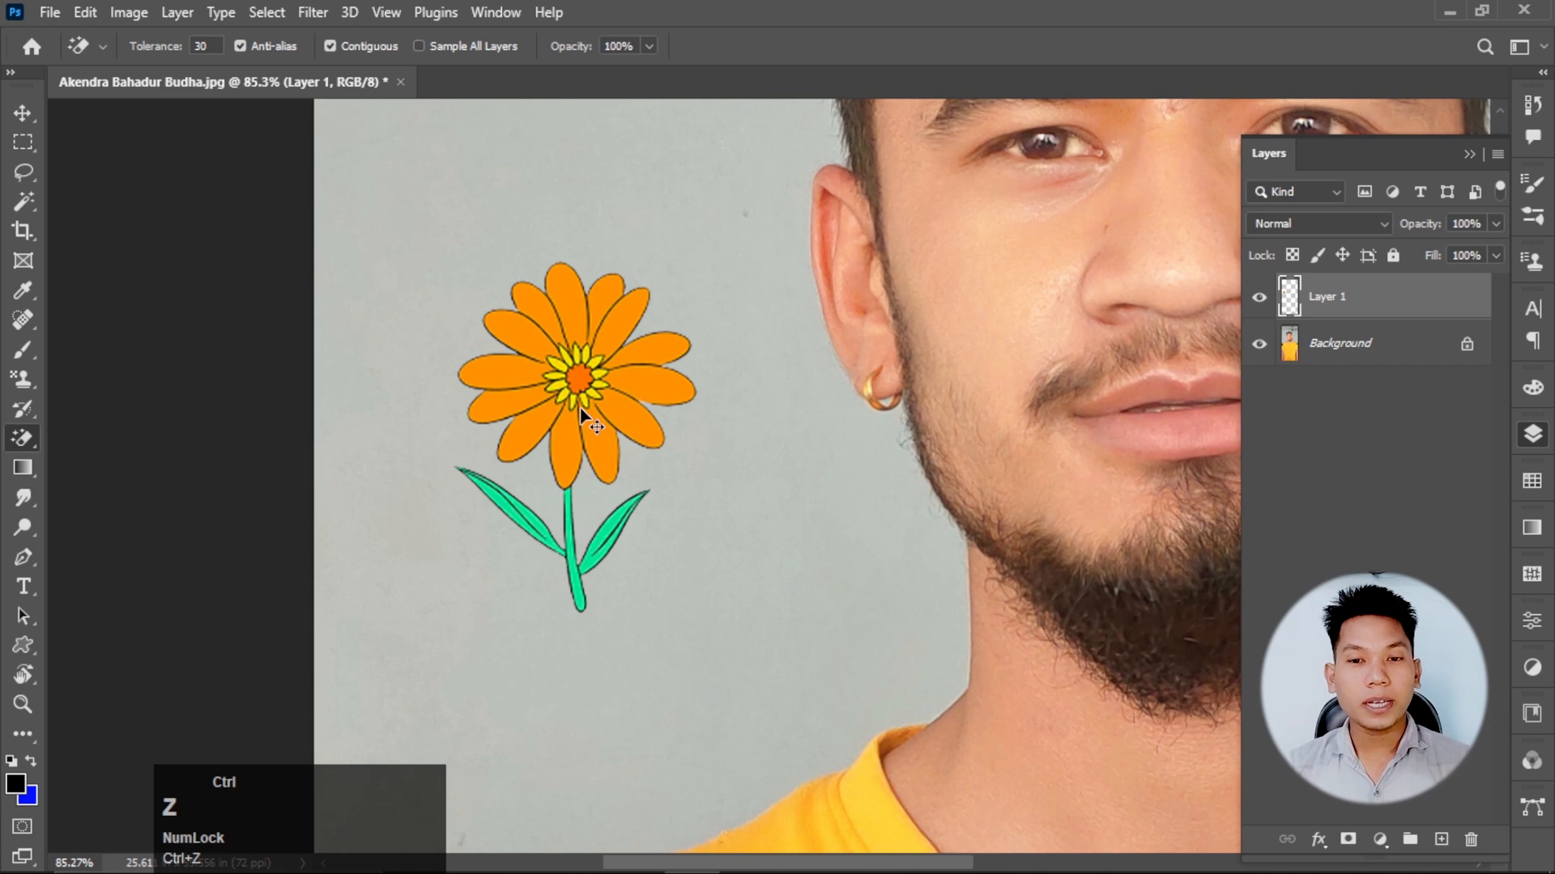
{"action": "left_click", "coordinate": [444, 330]}
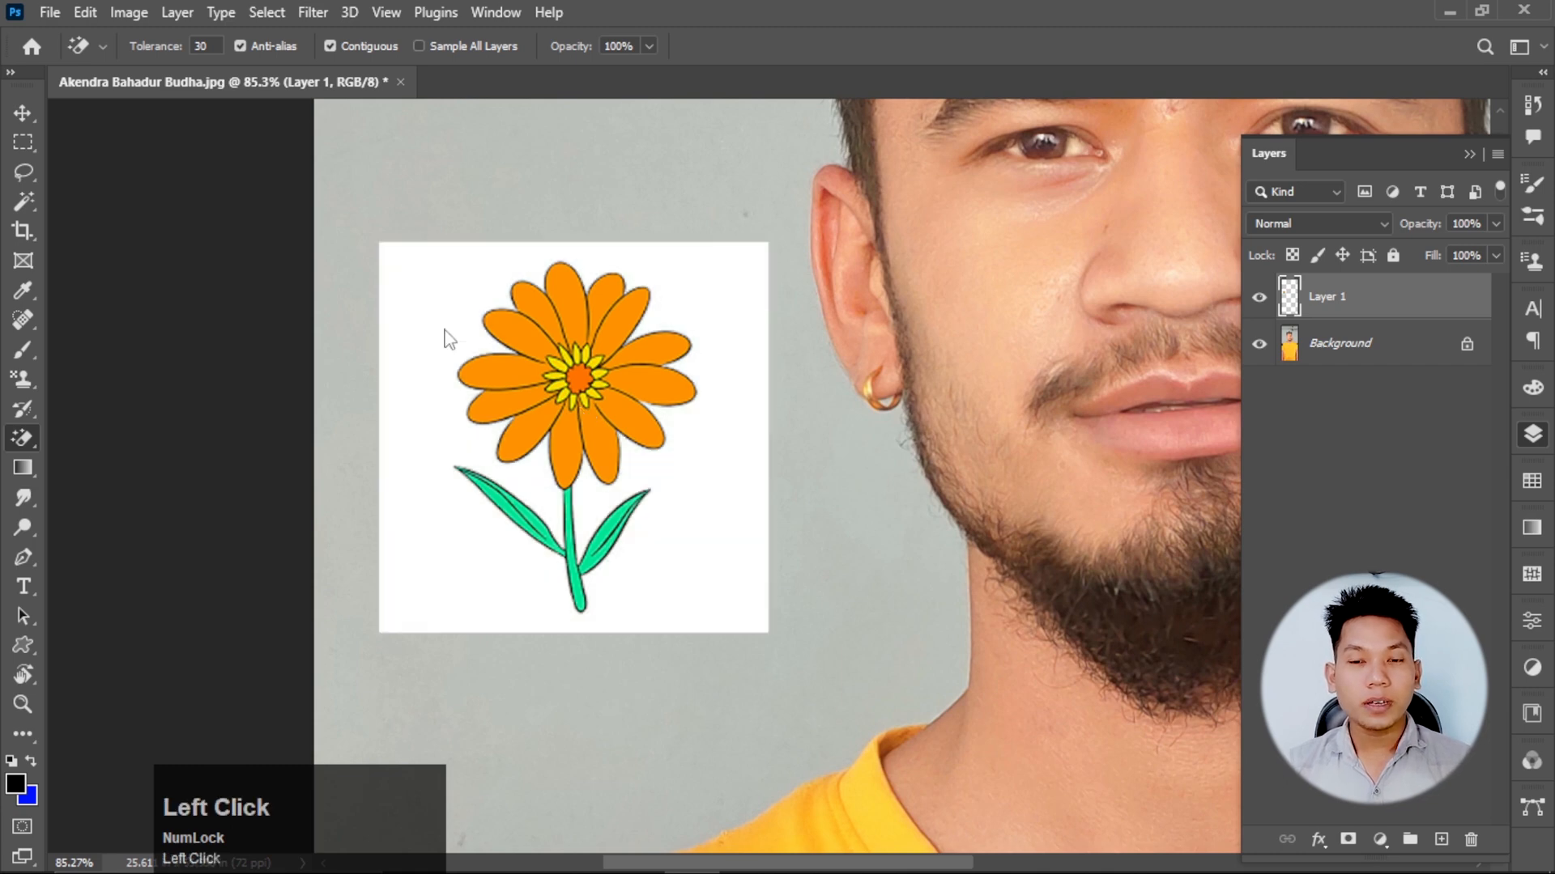
{"action": "key", "text": "ctrl+z"}
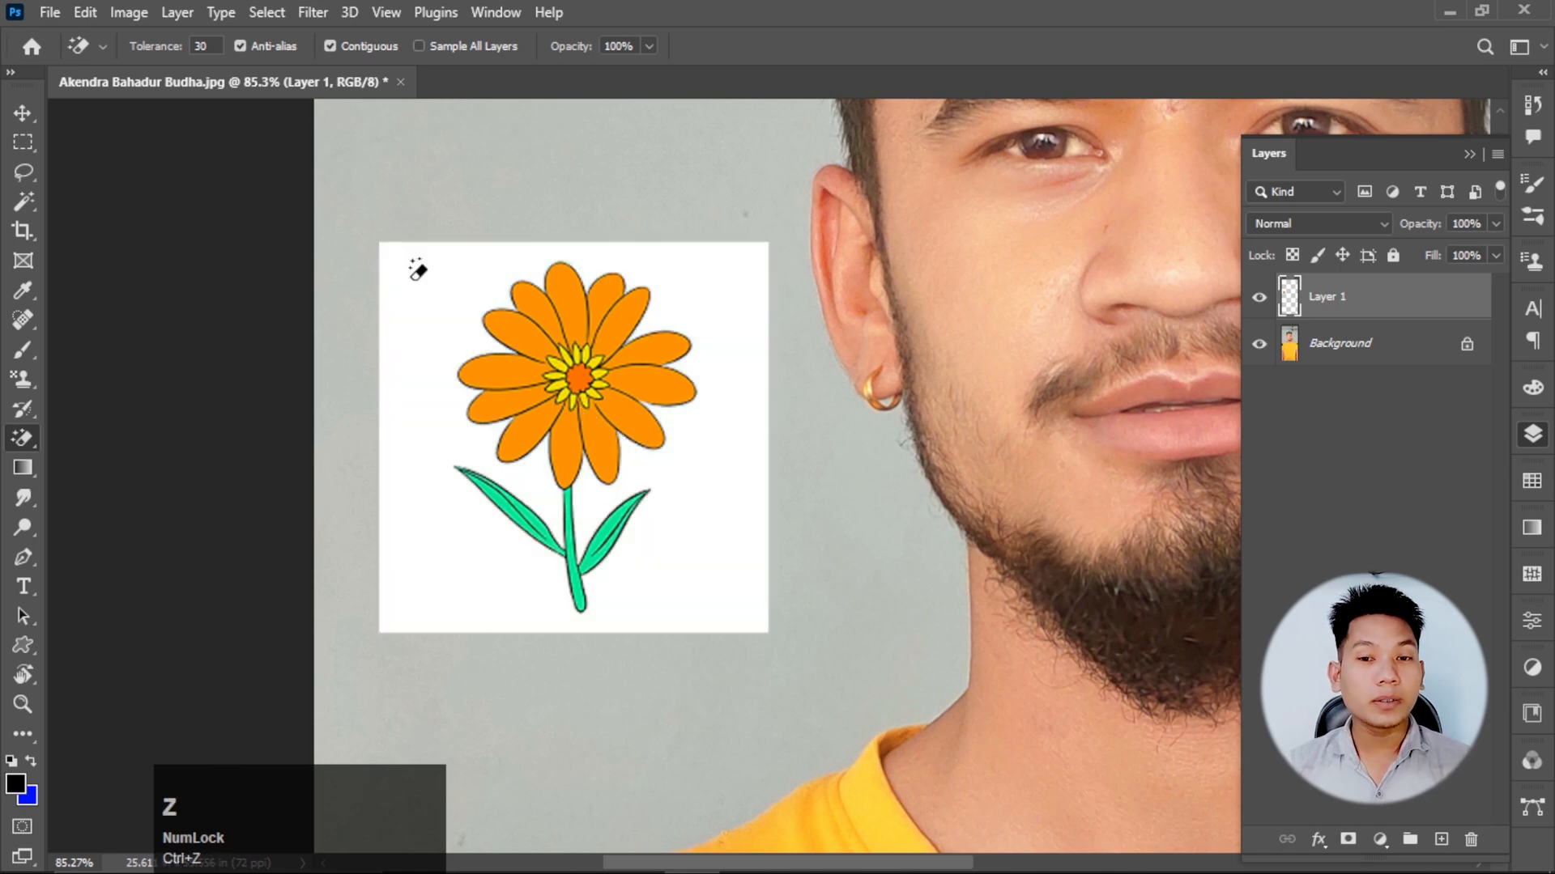
Try erasing the flower's top orange petal with the Magic Eraser in Contiguous mode, then undo the erasure.
{"action": "left_click", "coordinate": [580, 303]}
{"action": "scroll", "coordinate": [584, 313], "scroll_direction": "up", "scroll_amount": 2}
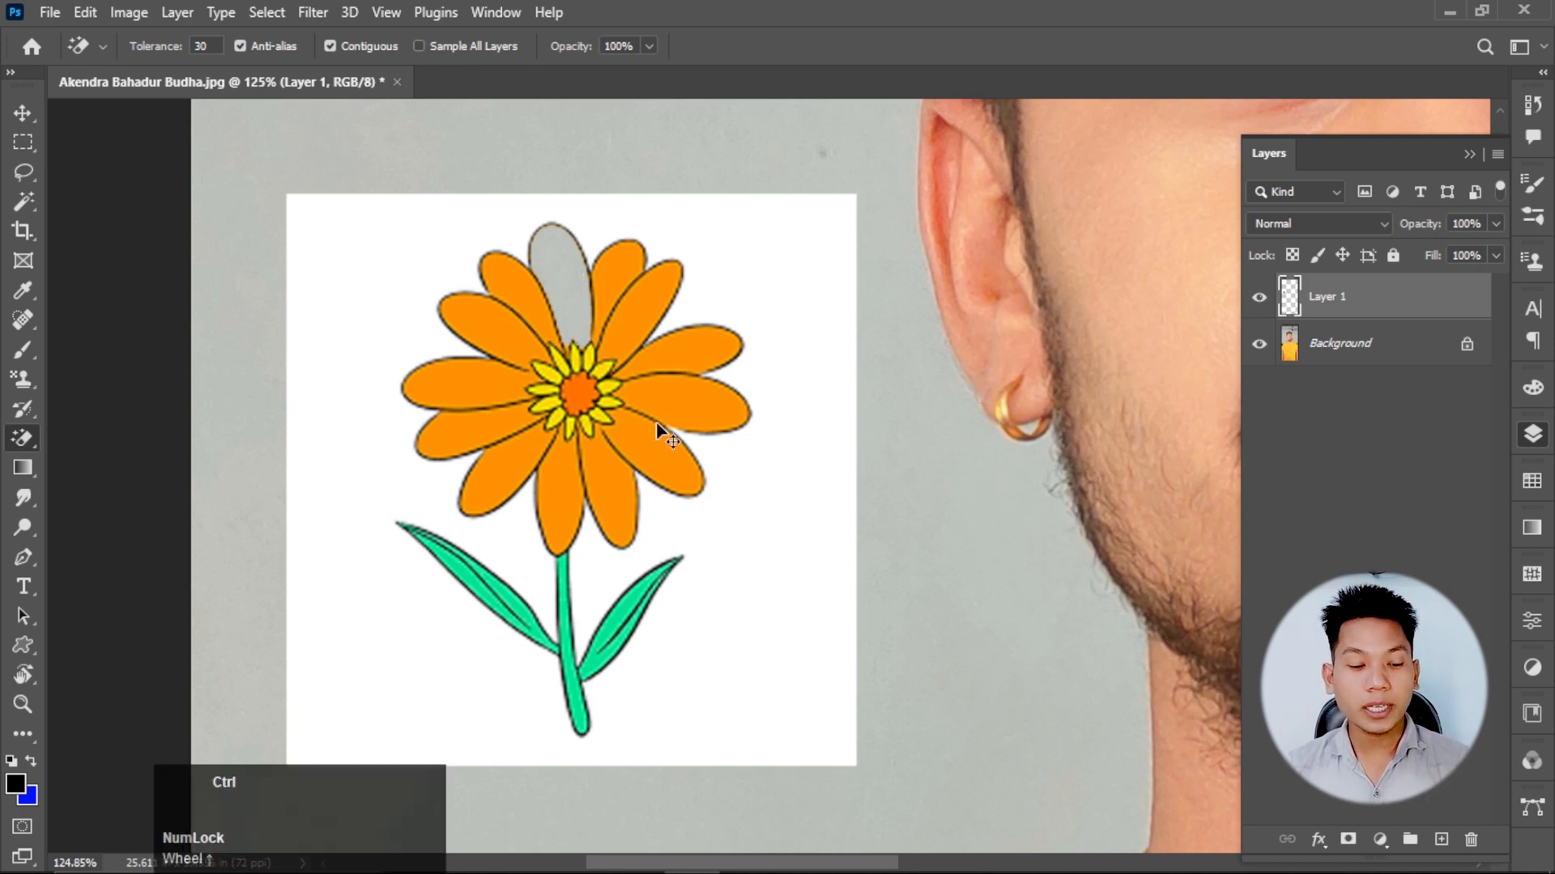
{"action": "key", "text": "ctrl+z"}
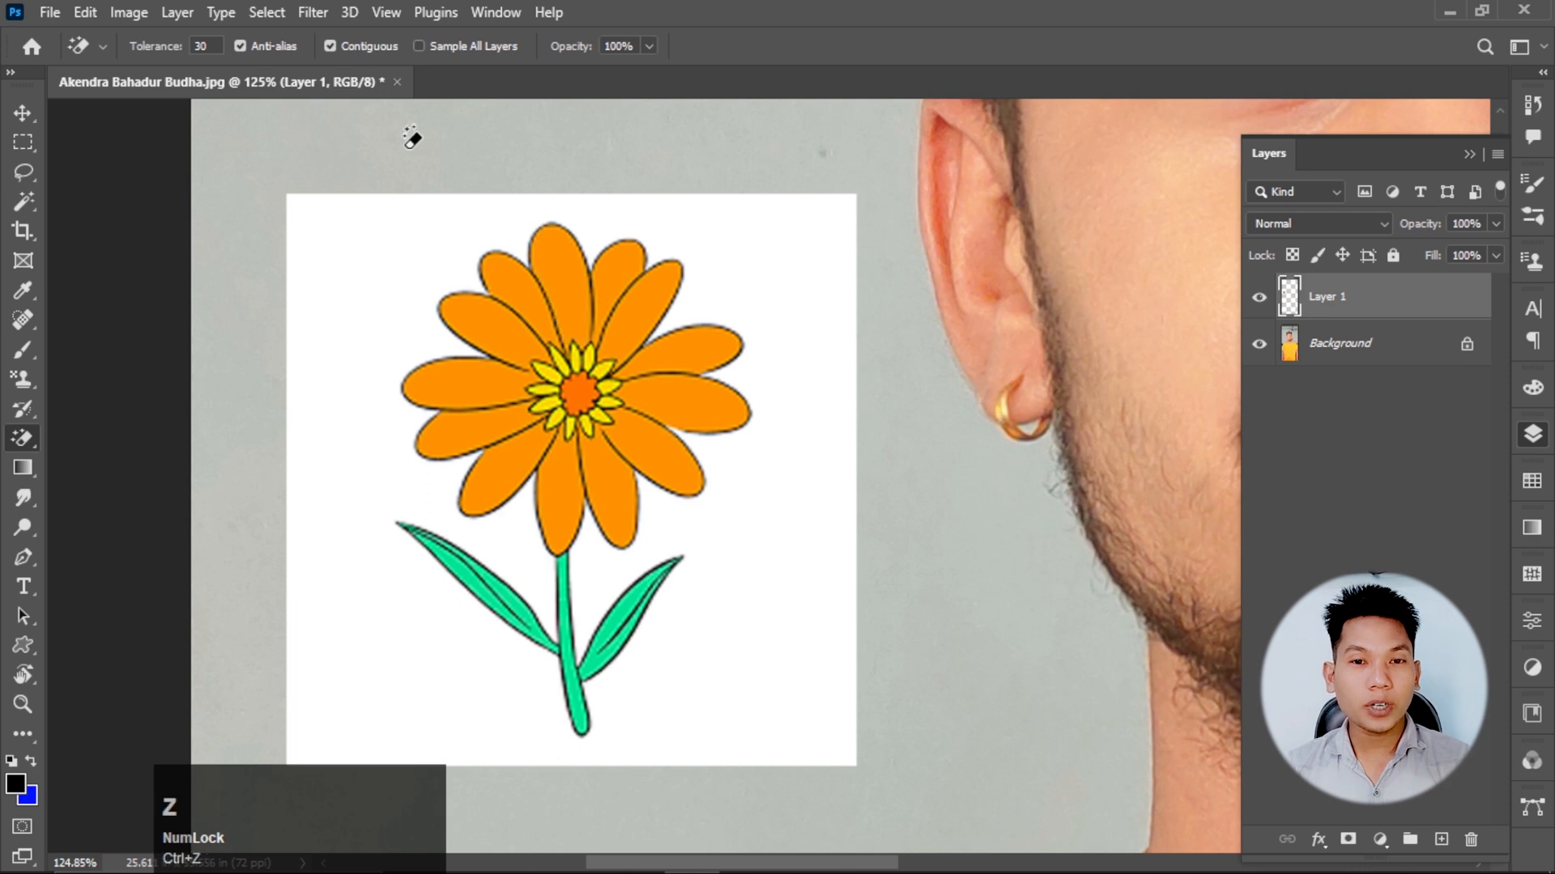
Turn off Contiguous and erase all of the flower's orange petals with the Magic Eraser at tolerance 30.
{"action": "key", "text": "ctrl+x"}
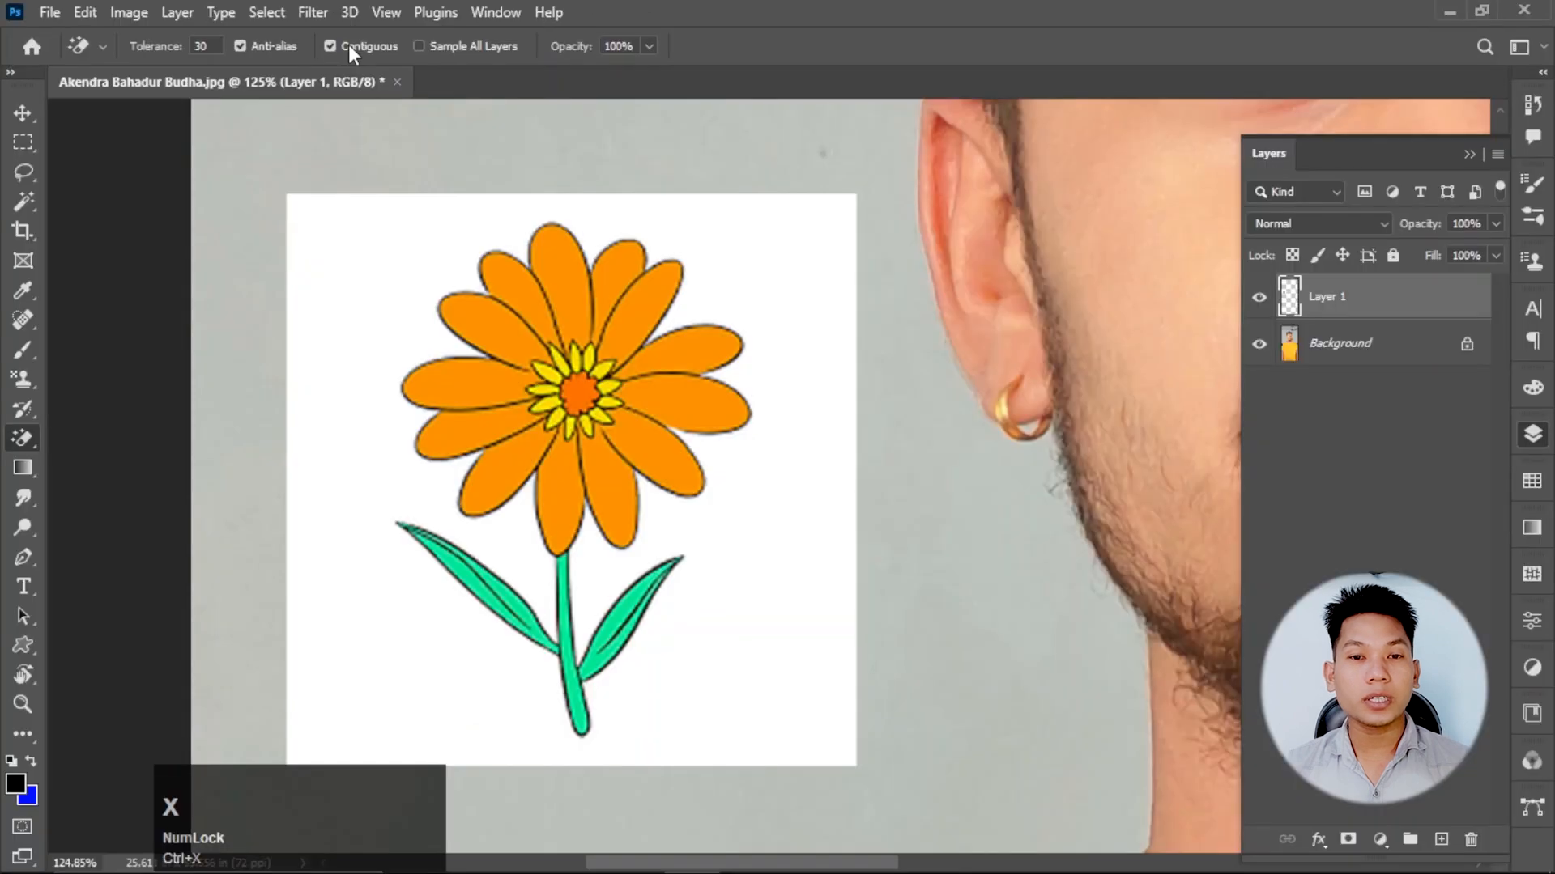
{"action": "left_click", "coordinate": [348, 45]}
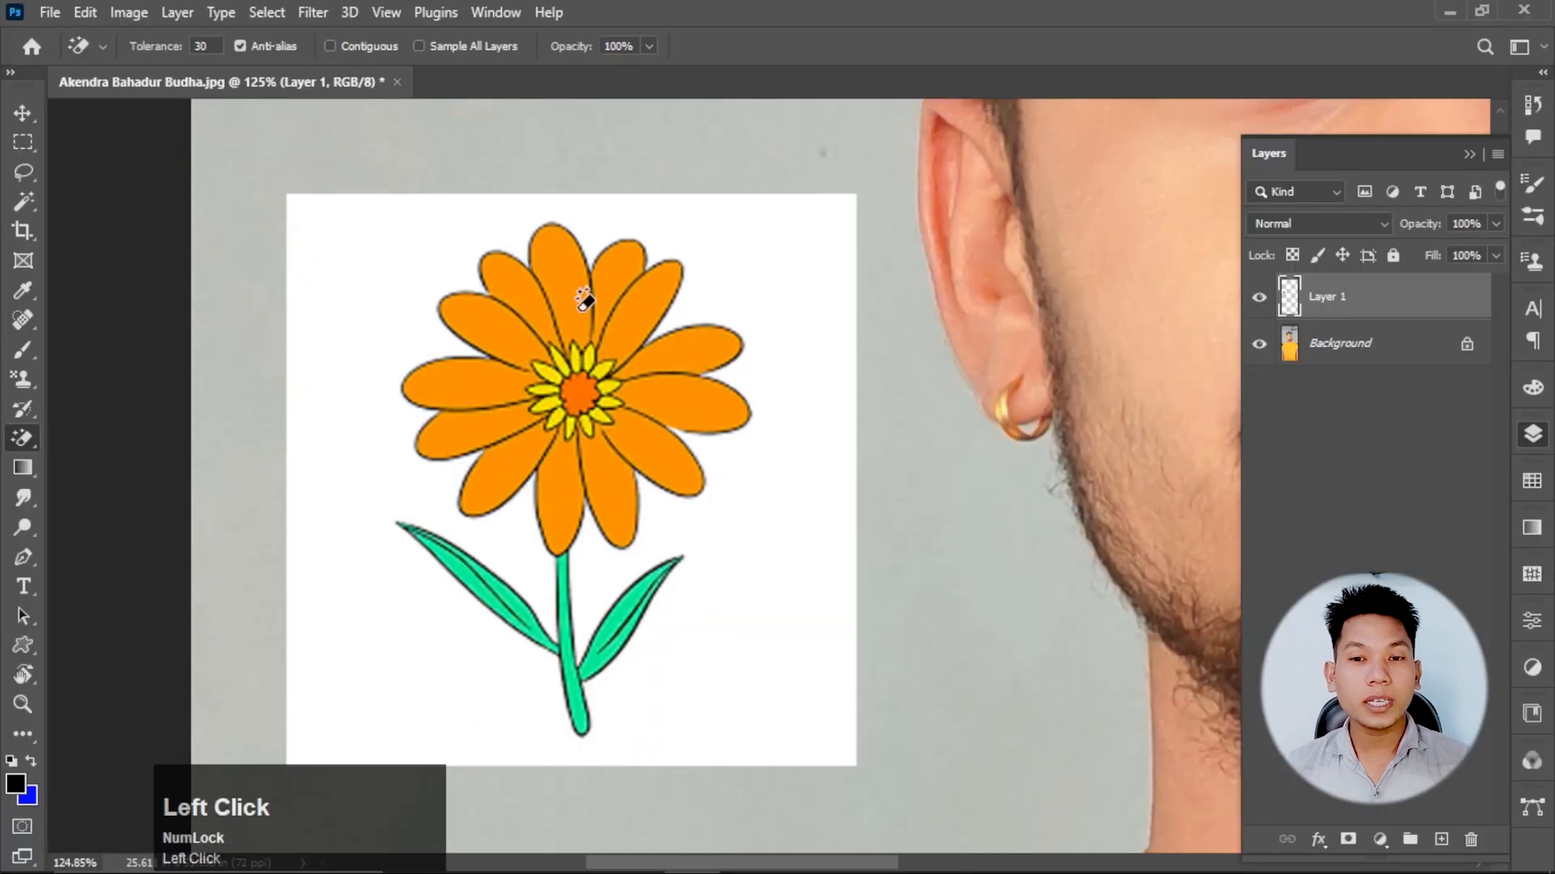
{"action": "left_click", "coordinate": [582, 297]}
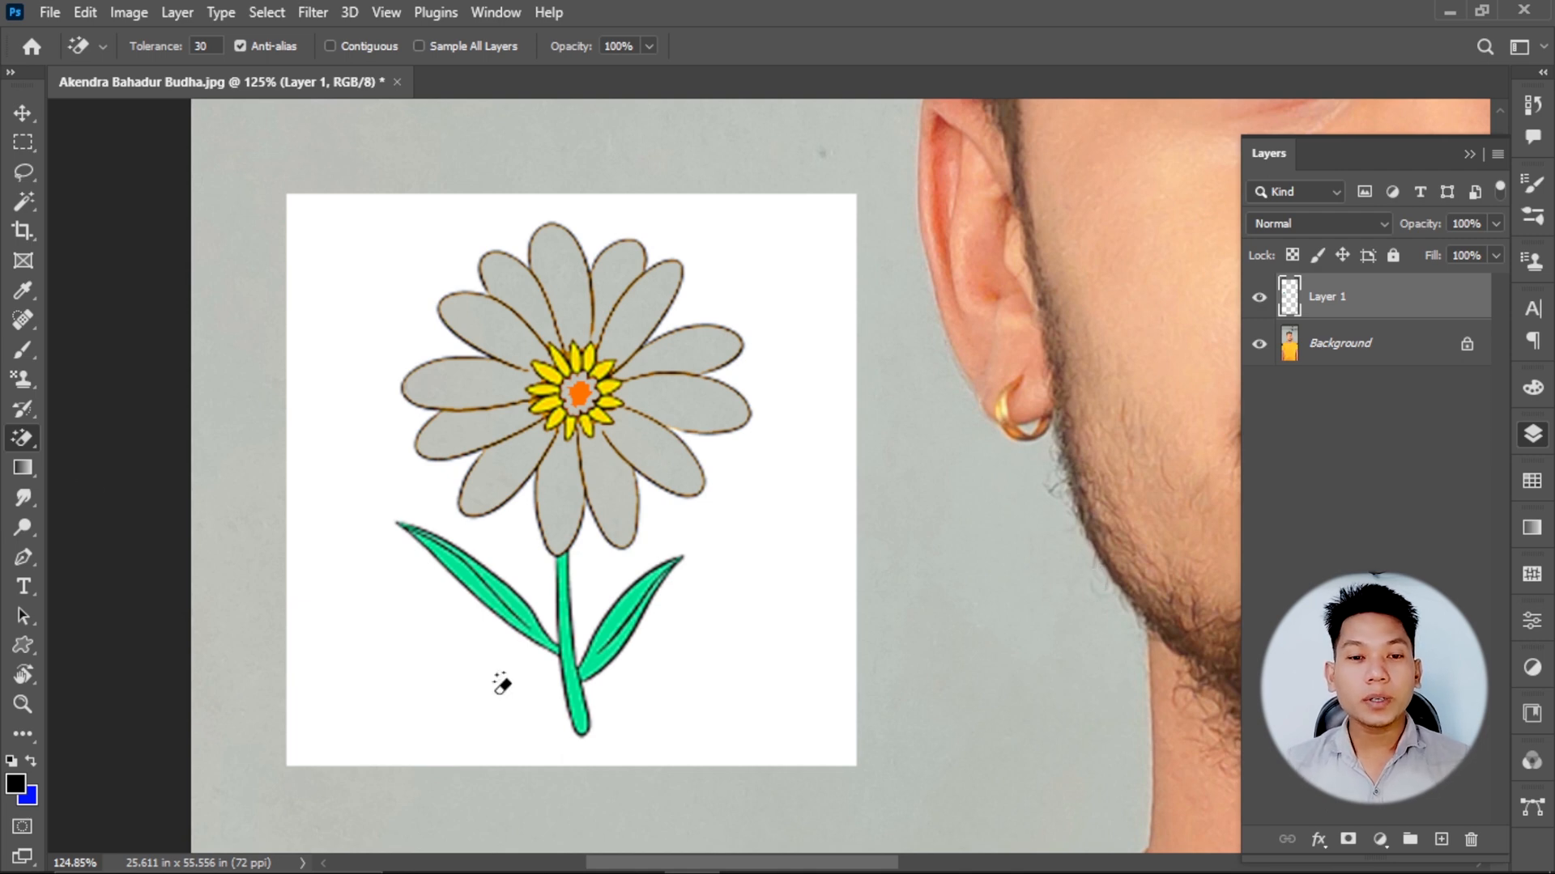
Unlock the portrait's Background layer so that it becomes a regular editable layer.
{"action": "right_click", "coordinate": [22, 440]}
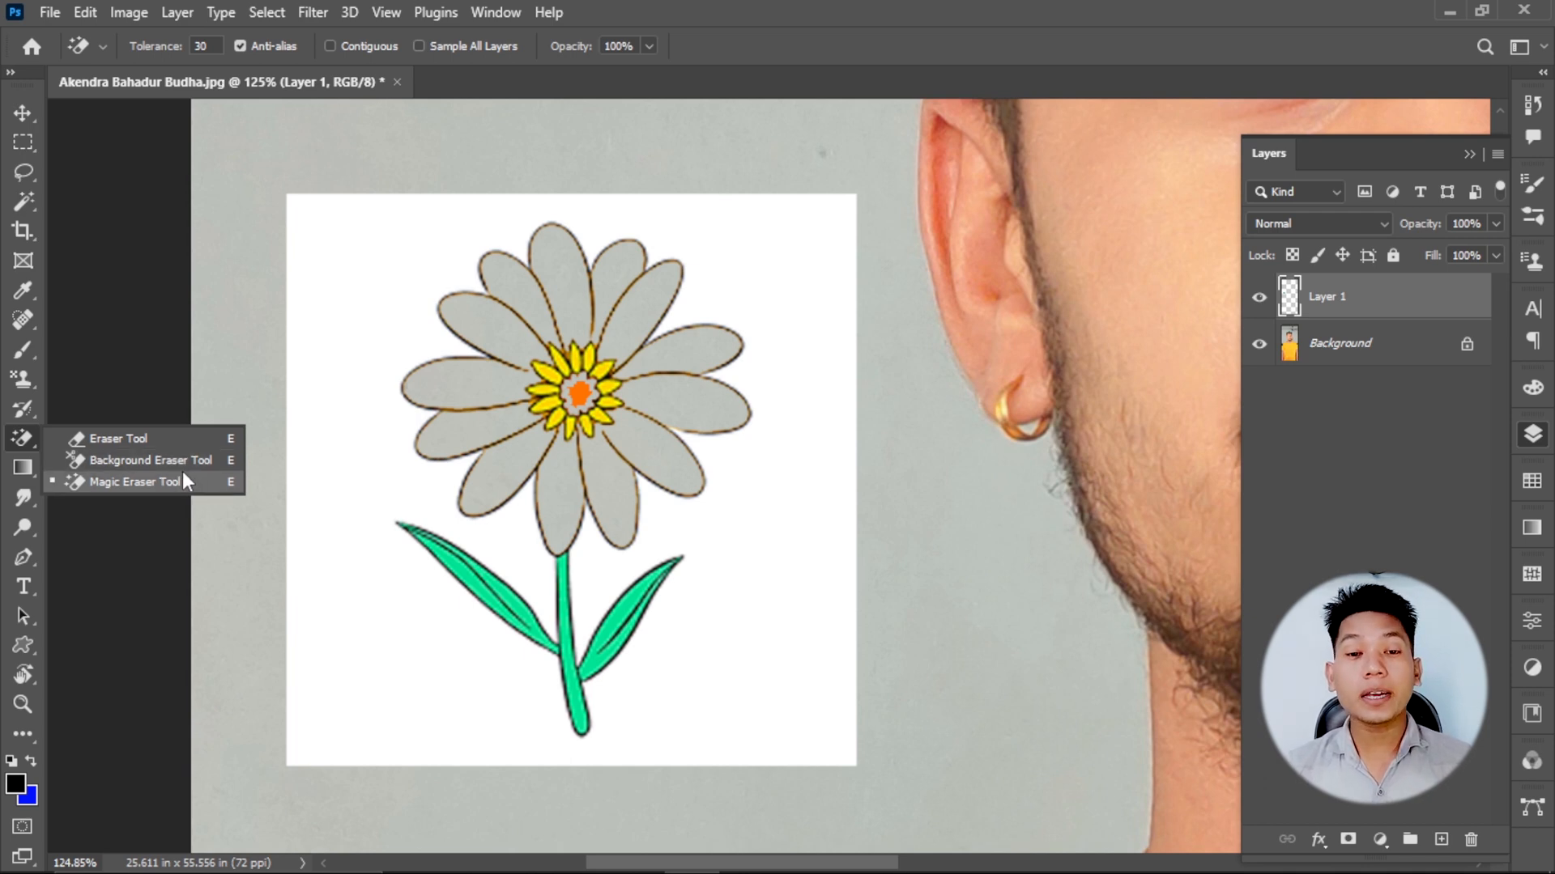
{"action": "scroll", "coordinate": [503, 410], "scroll_direction": "down", "scroll_amount": 3}
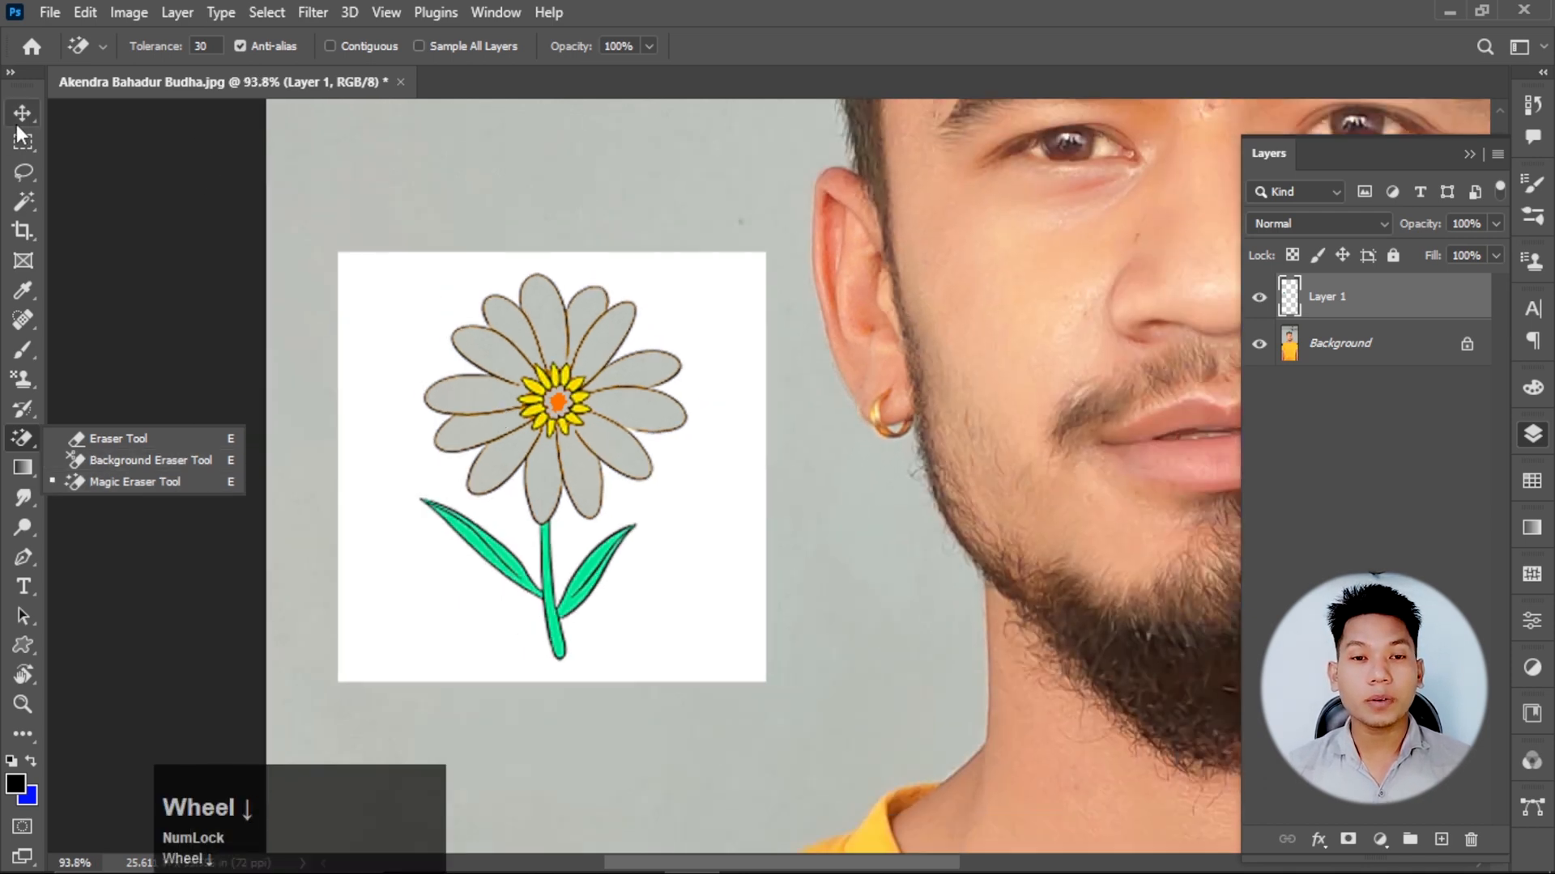
{"action": "left_click", "coordinate": [22, 112]}
{"action": "left_click", "coordinate": [538, 337]}
{"action": "scroll", "coordinate": [469, 392], "scroll_direction": "down", "scroll_amount": 5}
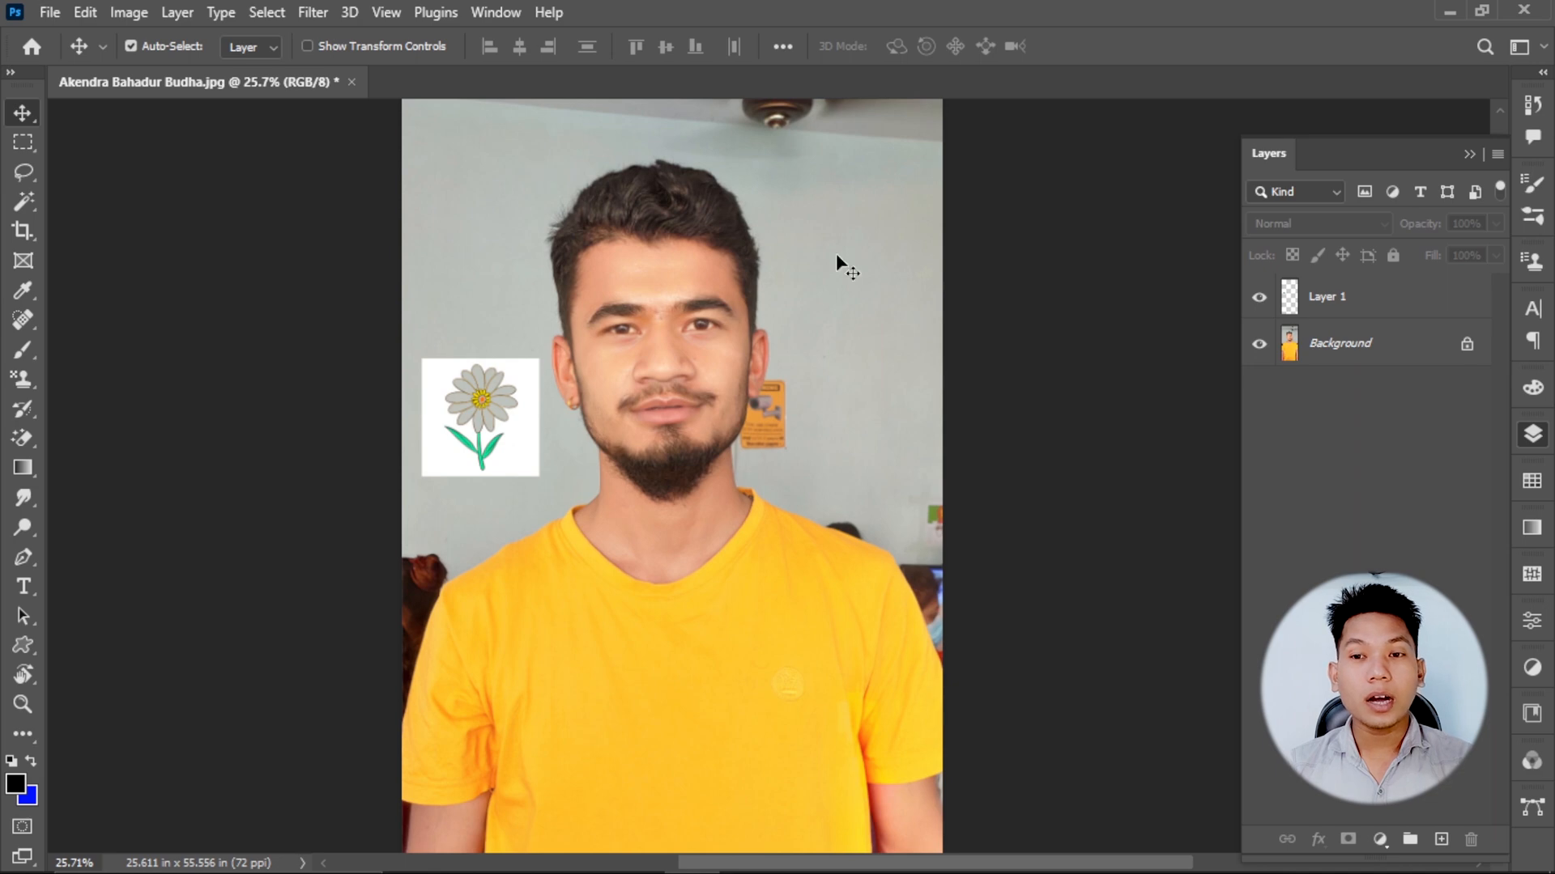
{"action": "left_click", "coordinate": [1466, 344]}
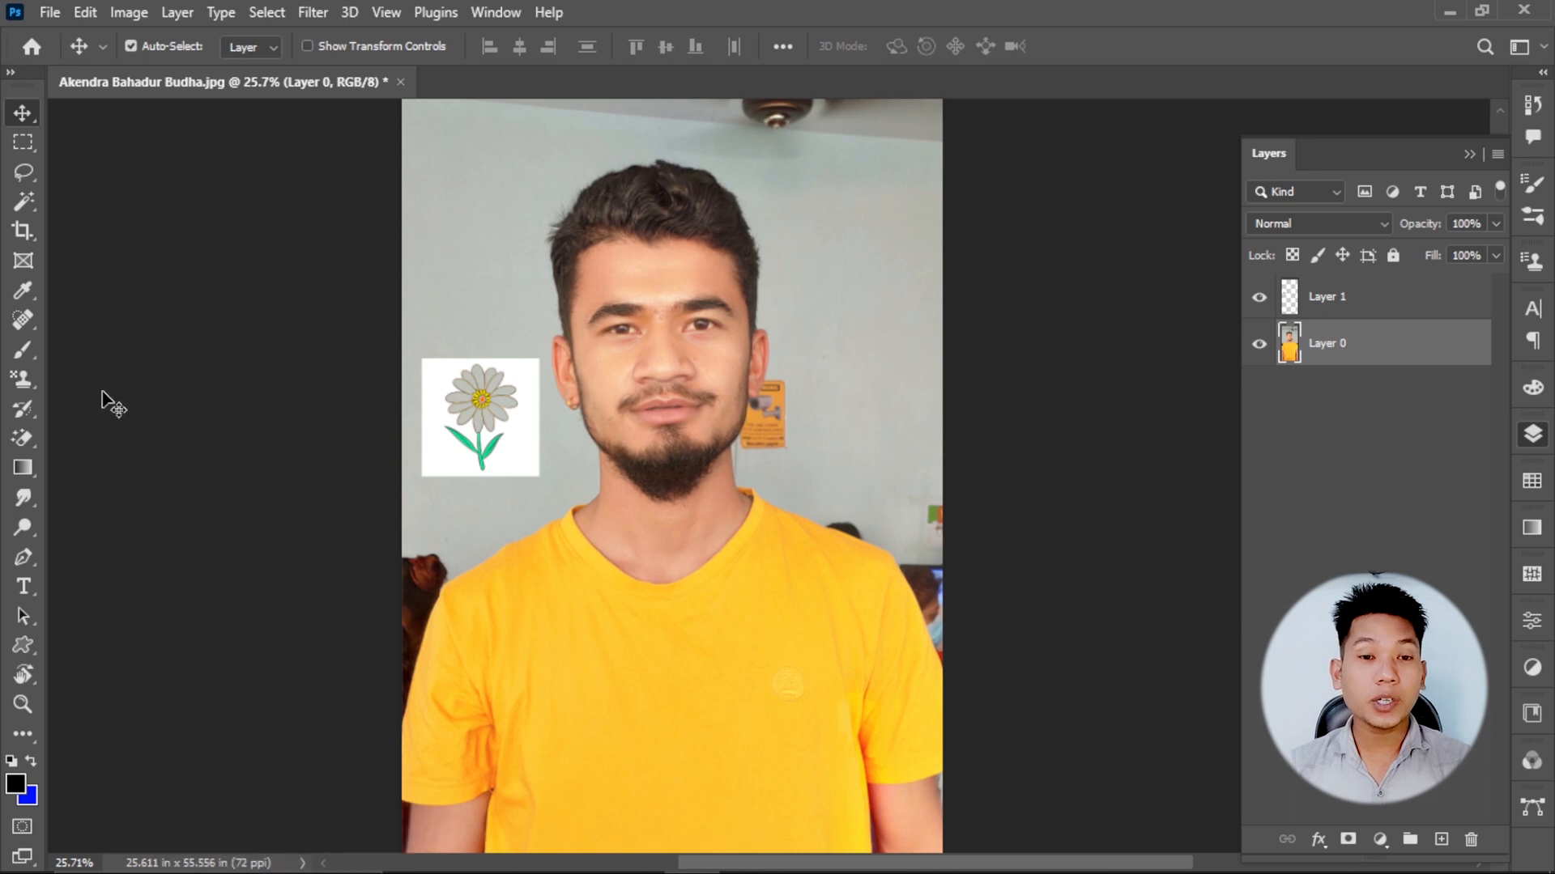
Erase the upper wall on both sides of the man's head using the Background Eraser at size 200.
{"action": "right_click", "coordinate": [23, 438]}
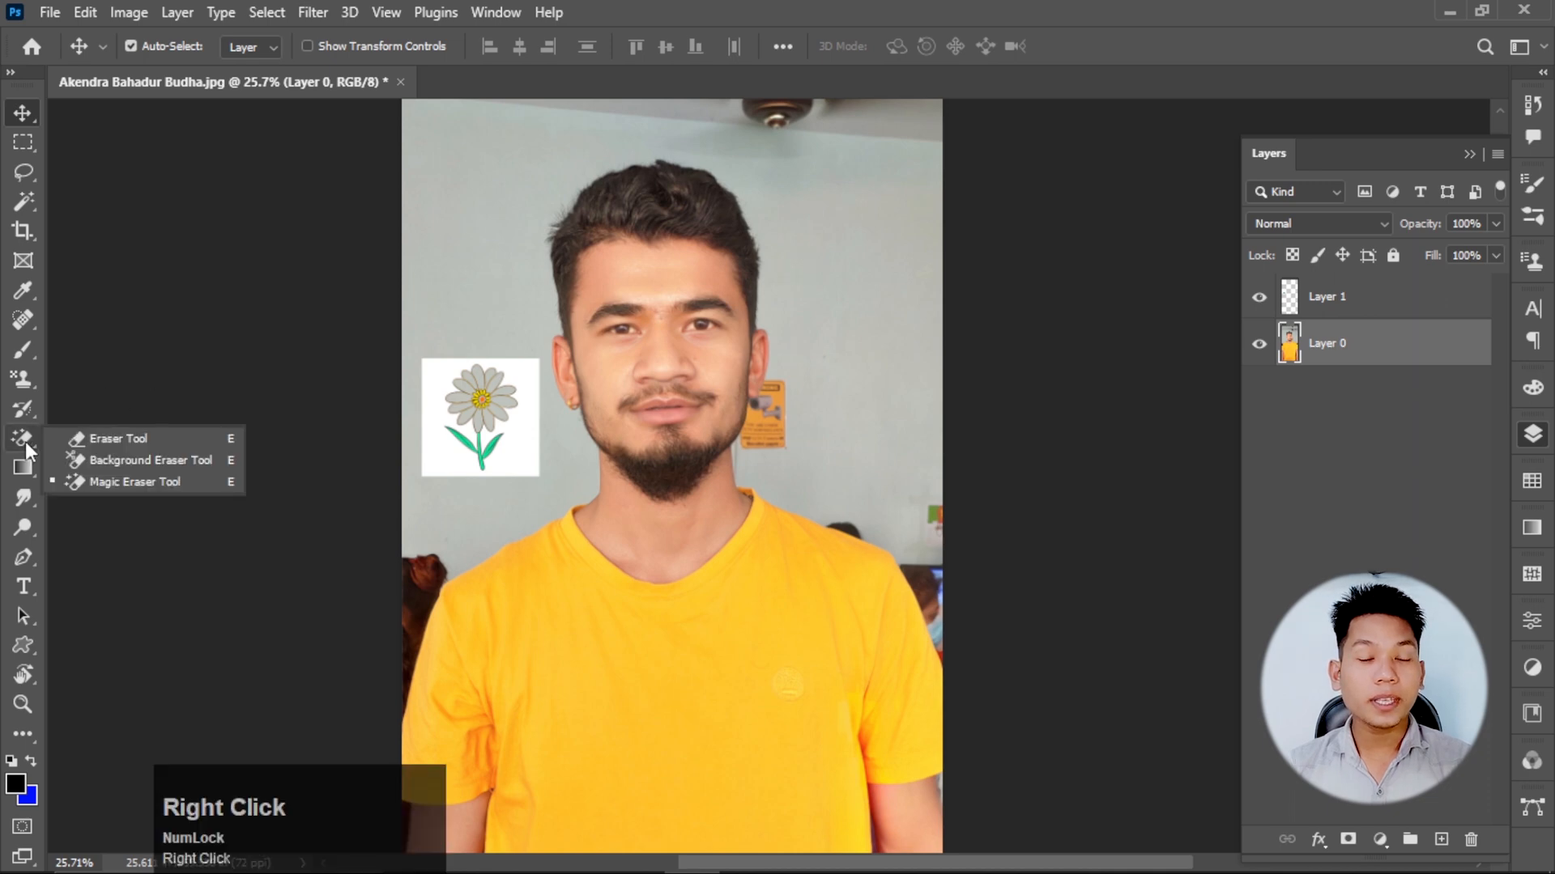
{"action": "left_click", "coordinate": [147, 460]}
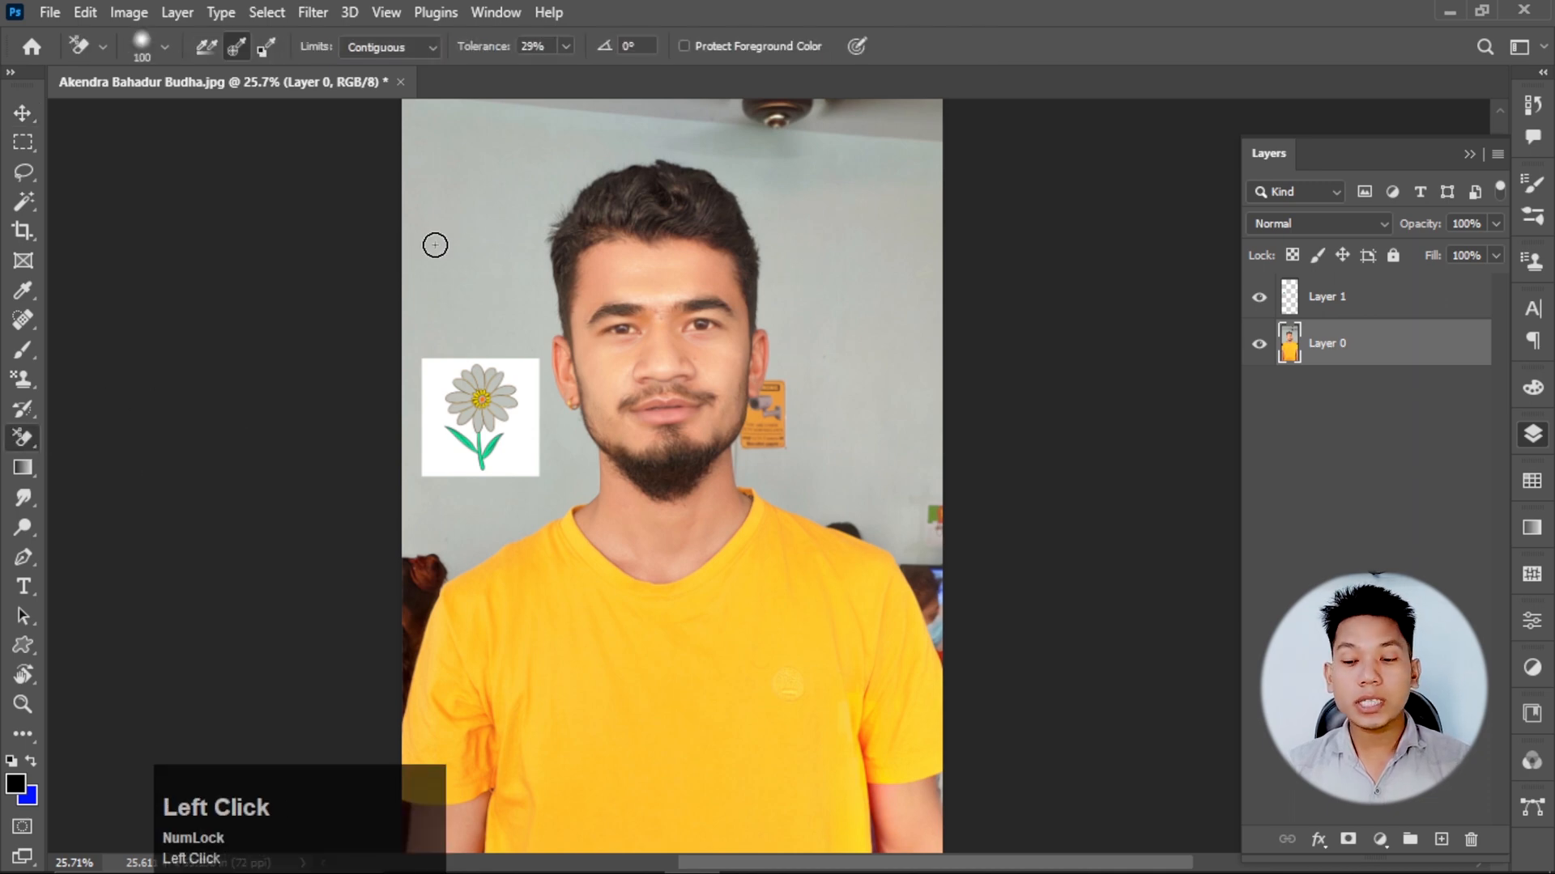
{"action": "key", "text": "bracketright"}
{"action": "key", "text": "bracketright"}
{"action": "key", "text": "bracketright"}
{"action": "key", "text": "bracketright"}
{"action": "mouse_move", "coordinate": [448, 216]}
{"action": "left_mouse_down"}
{"action": "mouse_move", "coordinate": [439, 274]}
{"action": "mouse_move", "coordinate": [444, 189]}
{"action": "mouse_move", "coordinate": [524, 133]}
{"action": "mouse_move", "coordinate": [461, 143]}
{"action": "mouse_move", "coordinate": [836, 138]}
{"action": "mouse_move", "coordinate": [886, 346]}
{"action": "mouse_move", "coordinate": [911, 192]}
{"action": "mouse_move", "coordinate": [906, 219]}
{"action": "mouse_move", "coordinate": [856, 139]}
{"action": "mouse_move", "coordinate": [577, 108]}
{"action": "mouse_move", "coordinate": [379, 235]}
{"action": "mouse_move", "coordinate": [457, 210]}
{"action": "mouse_move", "coordinate": [440, 239]}
{"action": "left_mouse_up"}
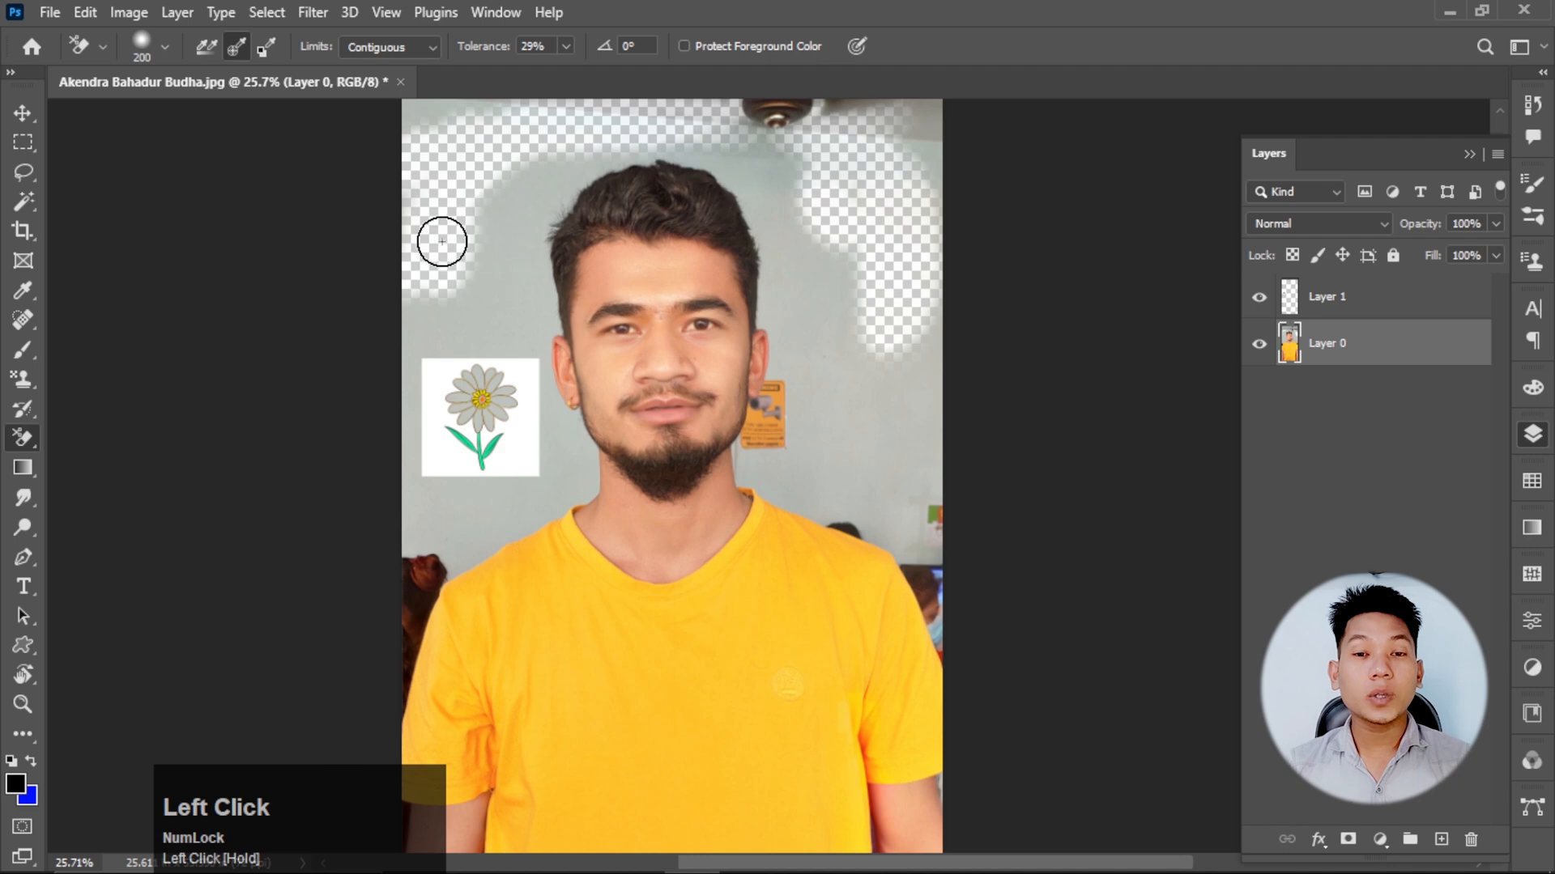
Compare the Background Eraser's sampling modes: Continuous, Once and Background Swatch.
{"action": "left_click", "coordinate": [258, 47]}
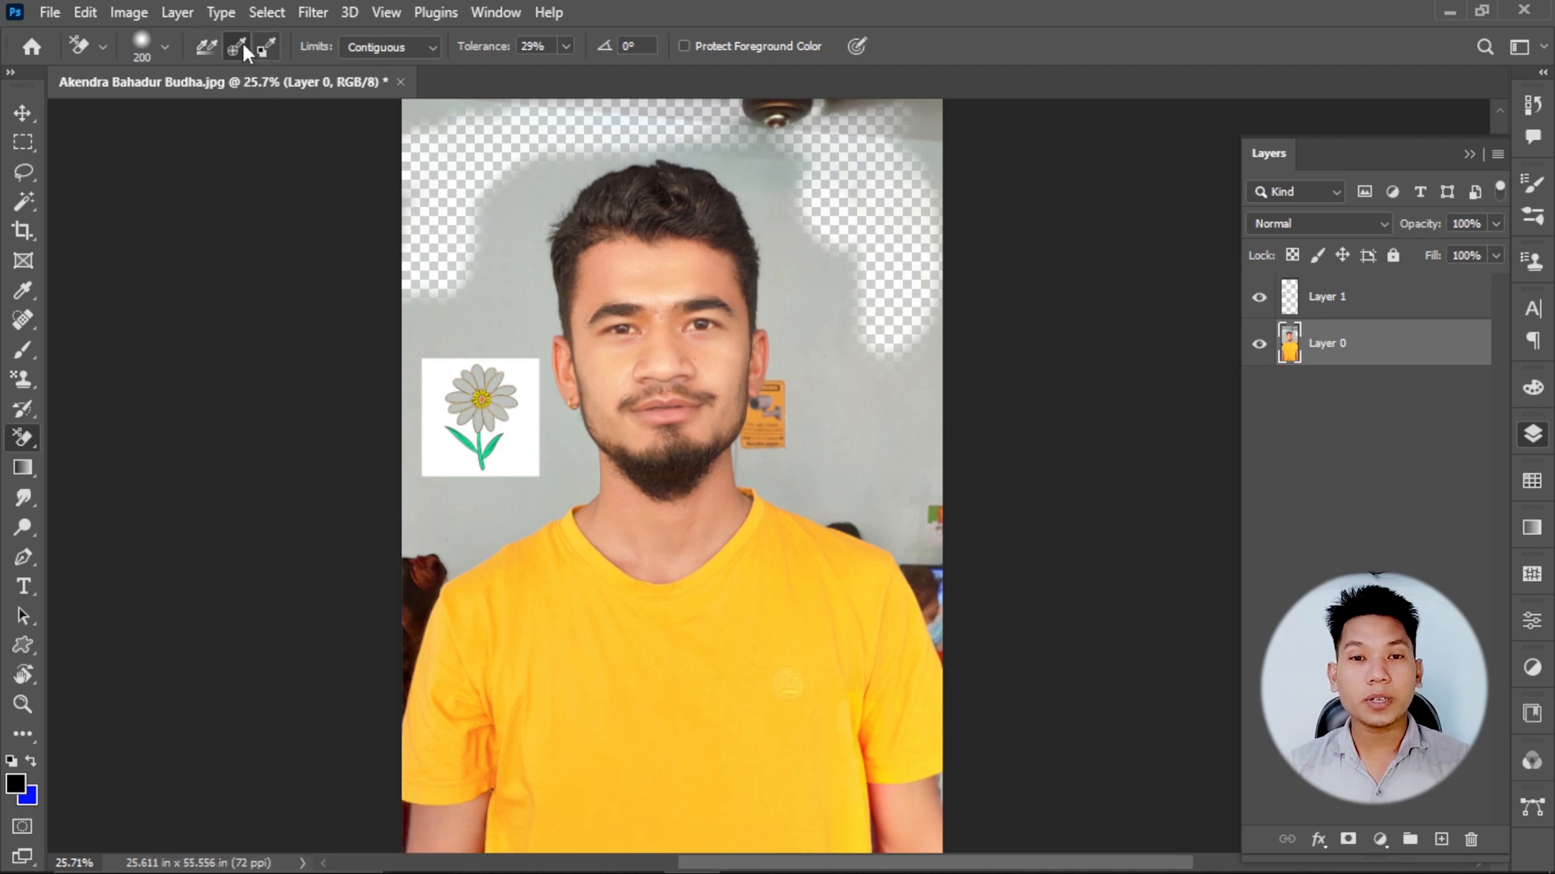
{"action": "right_click", "coordinate": [22, 437]}
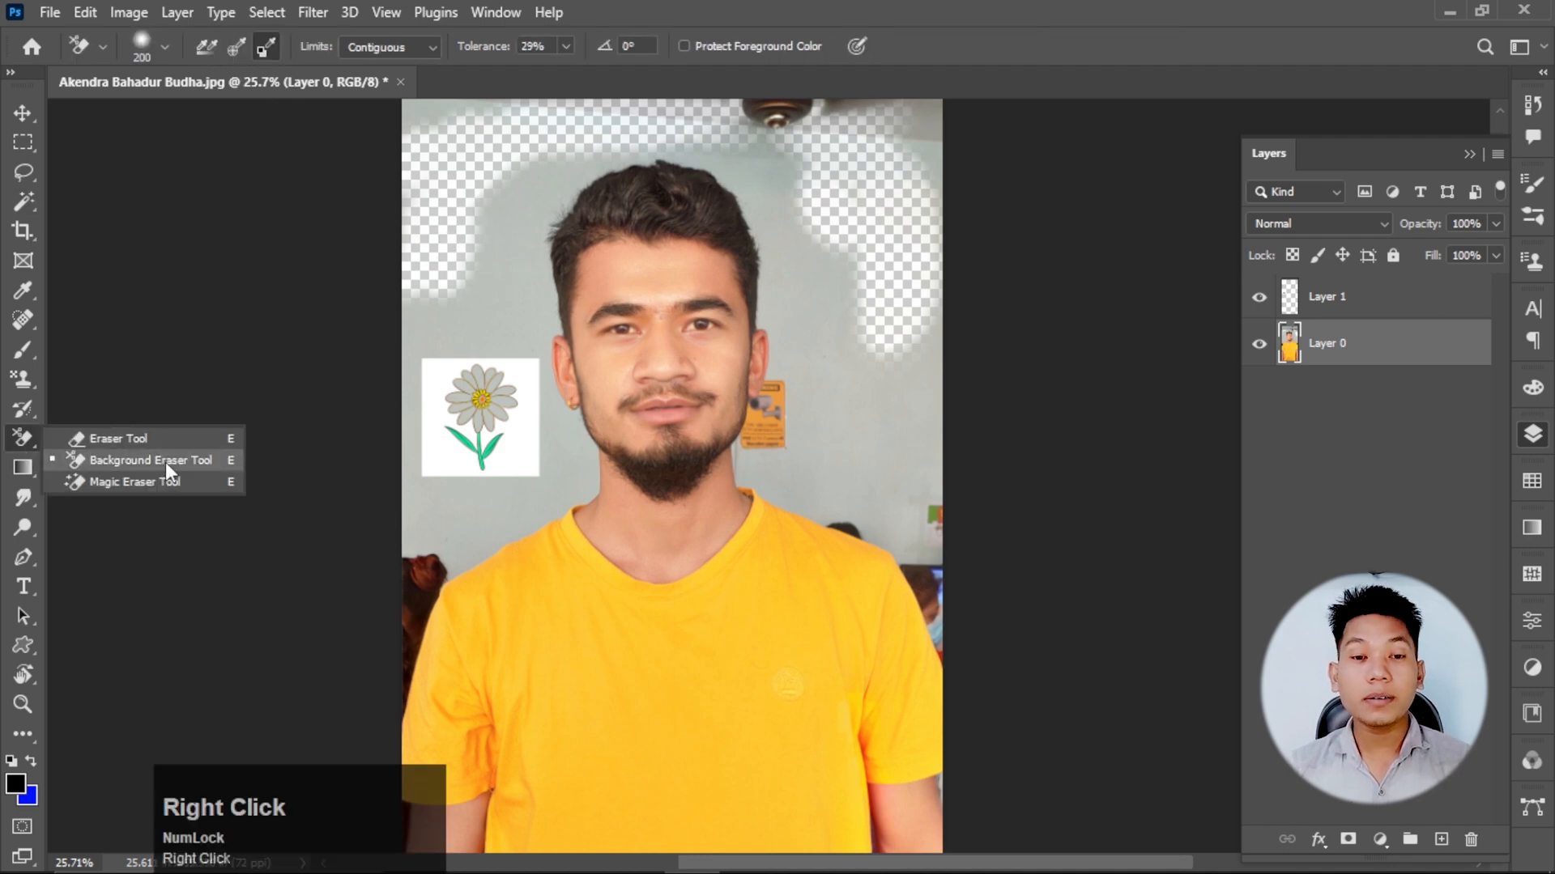
{"action": "left_click", "coordinate": [166, 463]}
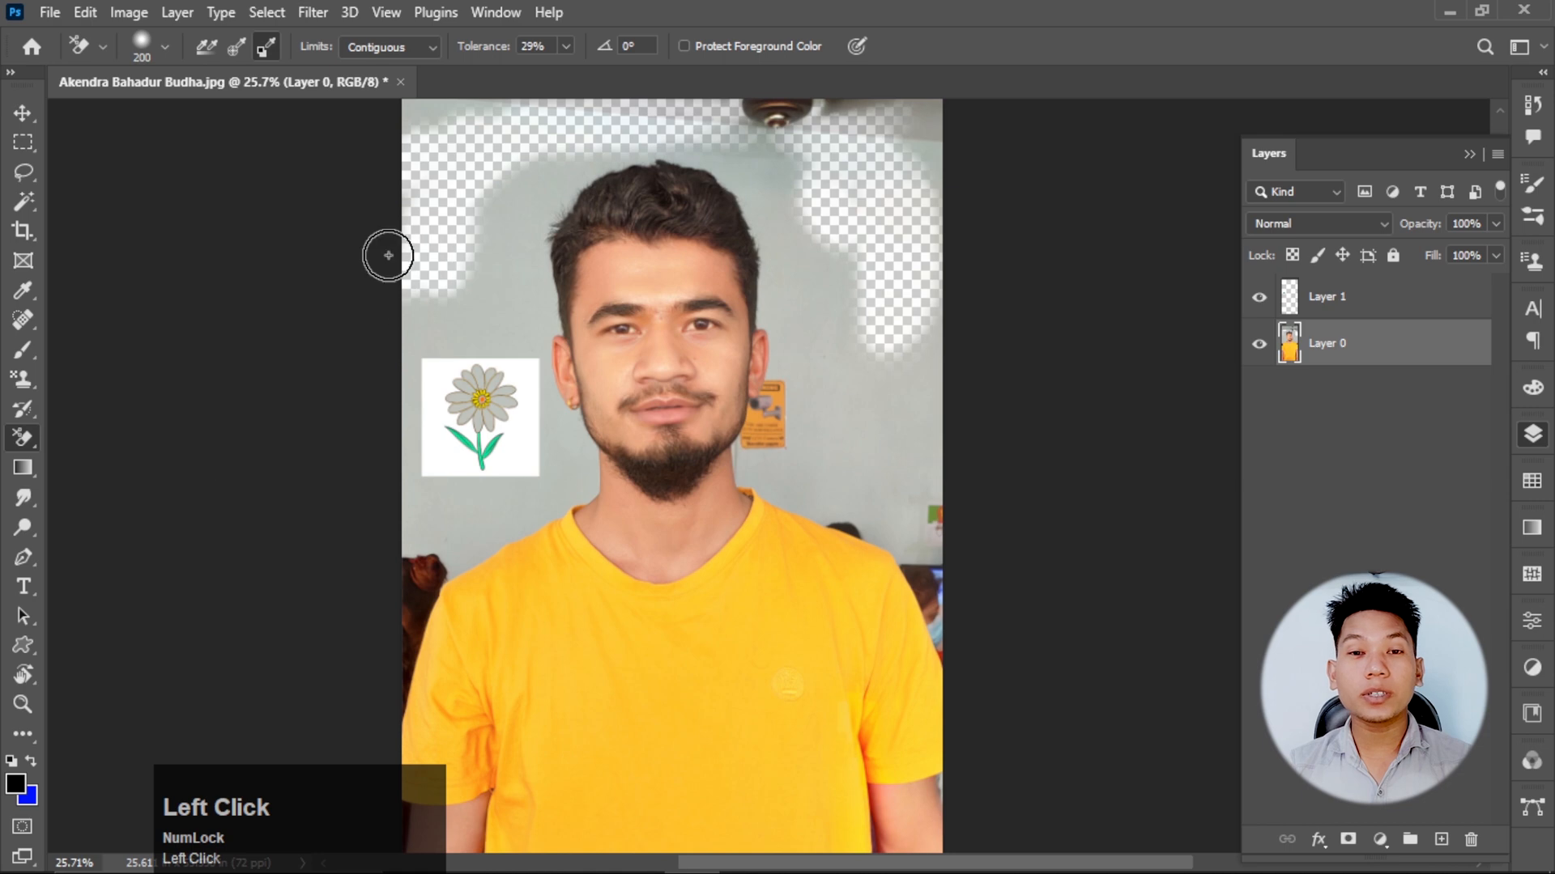
{"action": "left_click", "coordinate": [201, 51]}
{"action": "left_click", "coordinate": [209, 49]}
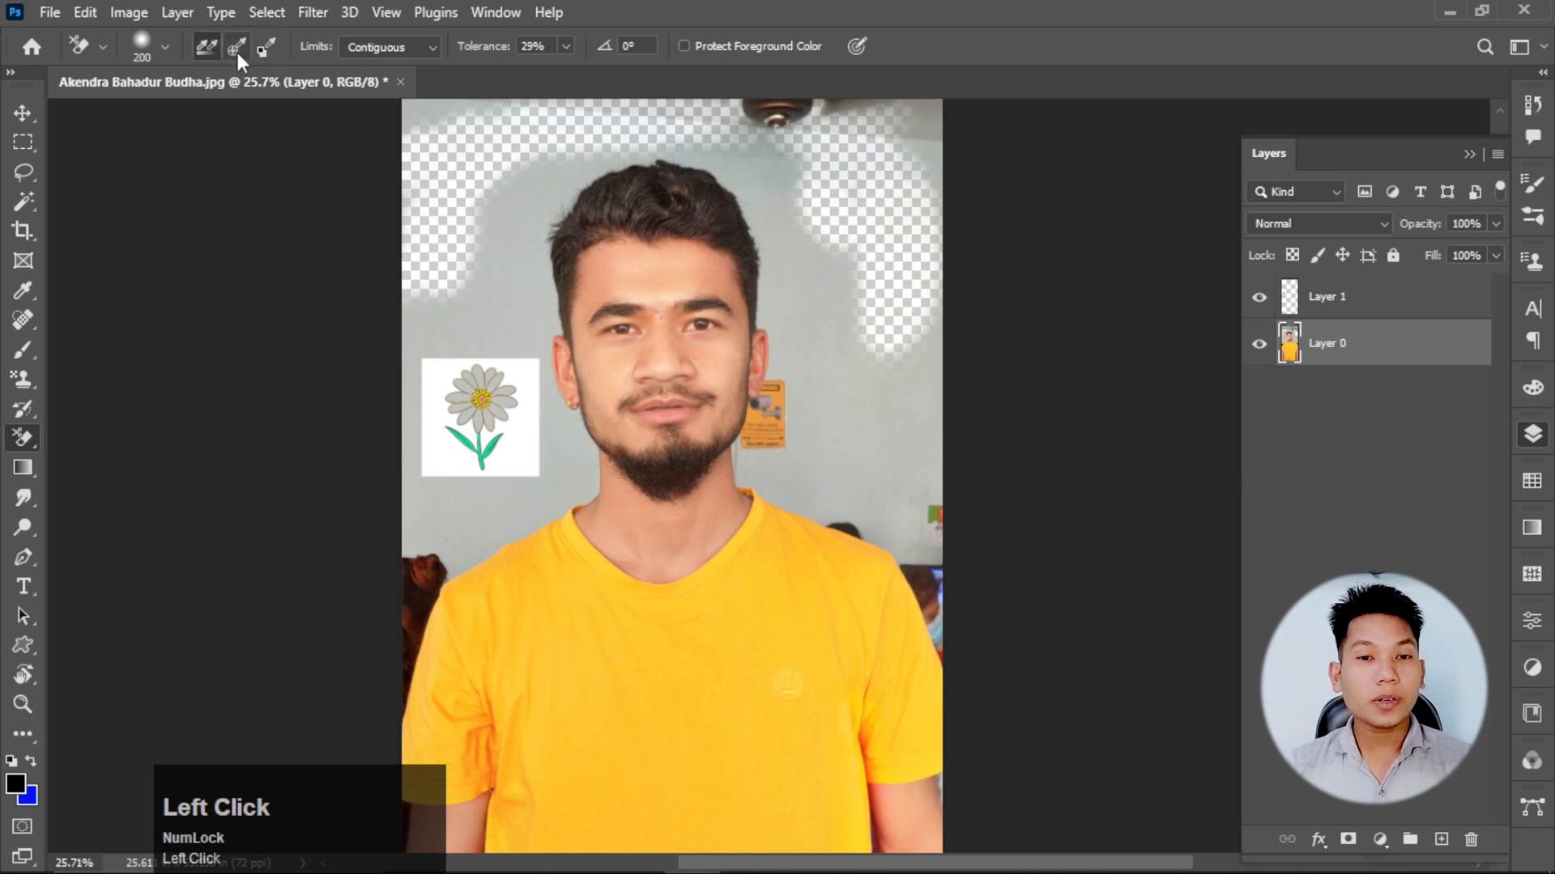
{"action": "left_click", "coordinate": [237, 51]}
{"action": "left_click", "coordinate": [275, 50]}
{"action": "left_click", "coordinate": [208, 54]}
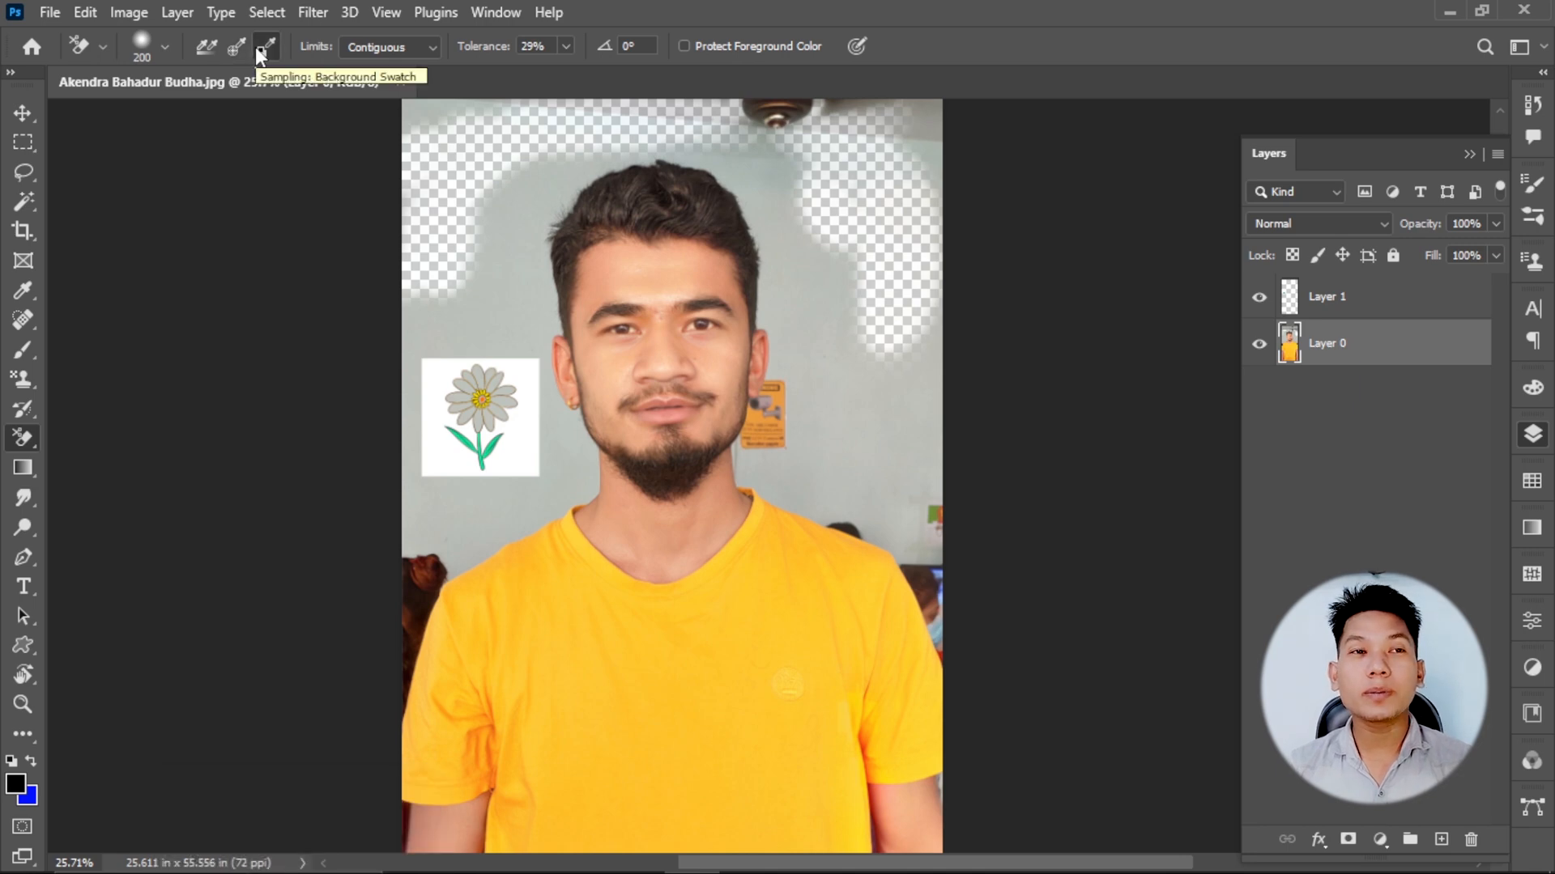
{"action": "left_click", "coordinate": [262, 49]}
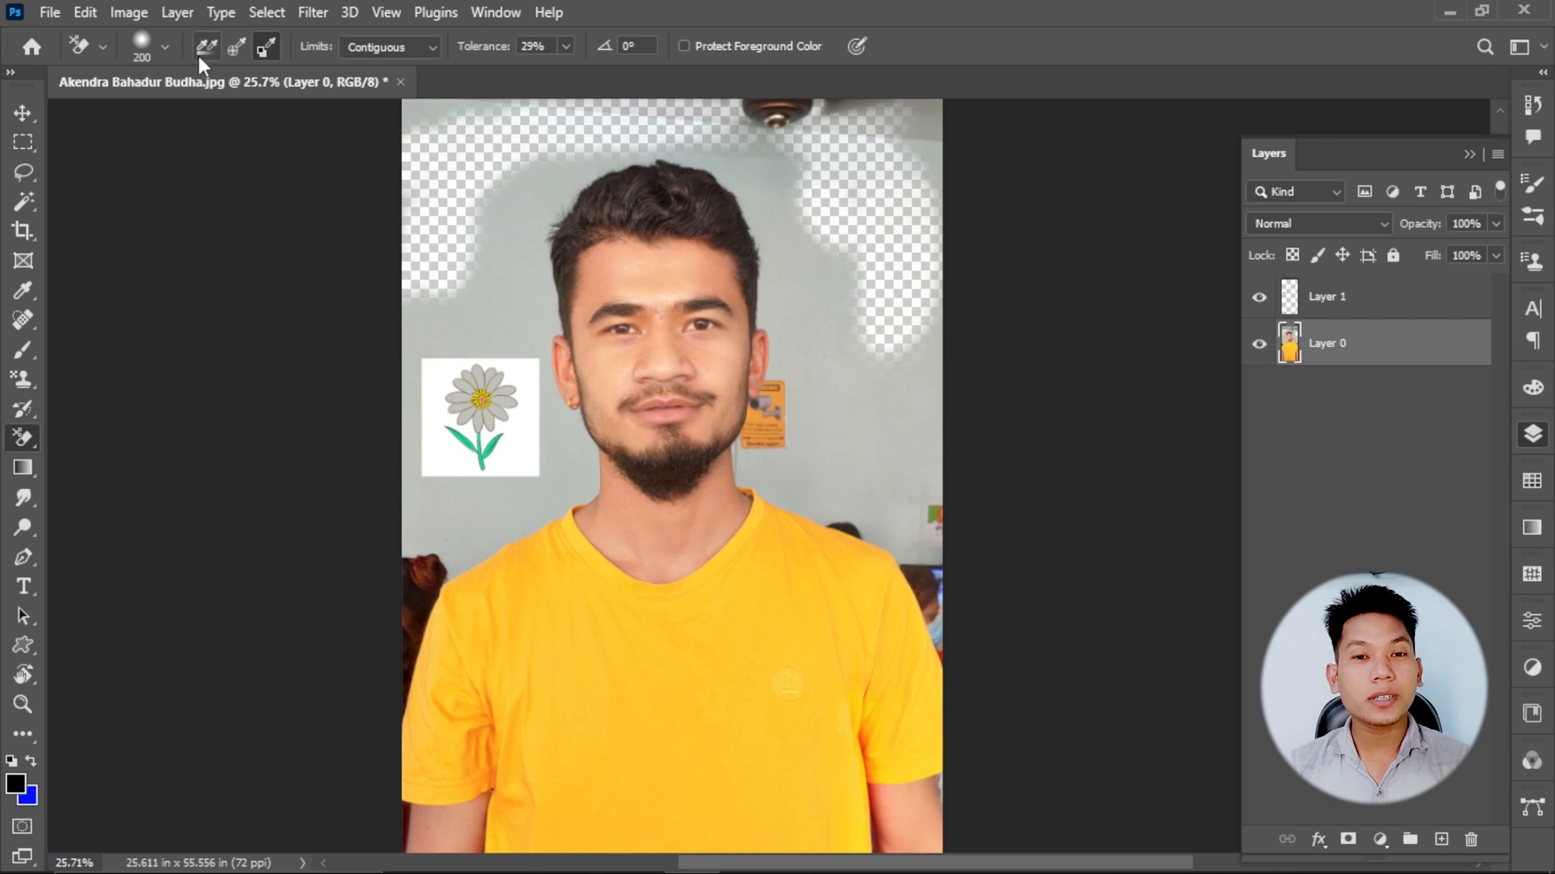
Try erasing from the wall into the man's temple with the Background Eraser's Continuous sampling, then undo the stroke.
{"action": "left_click", "coordinate": [198, 57]}
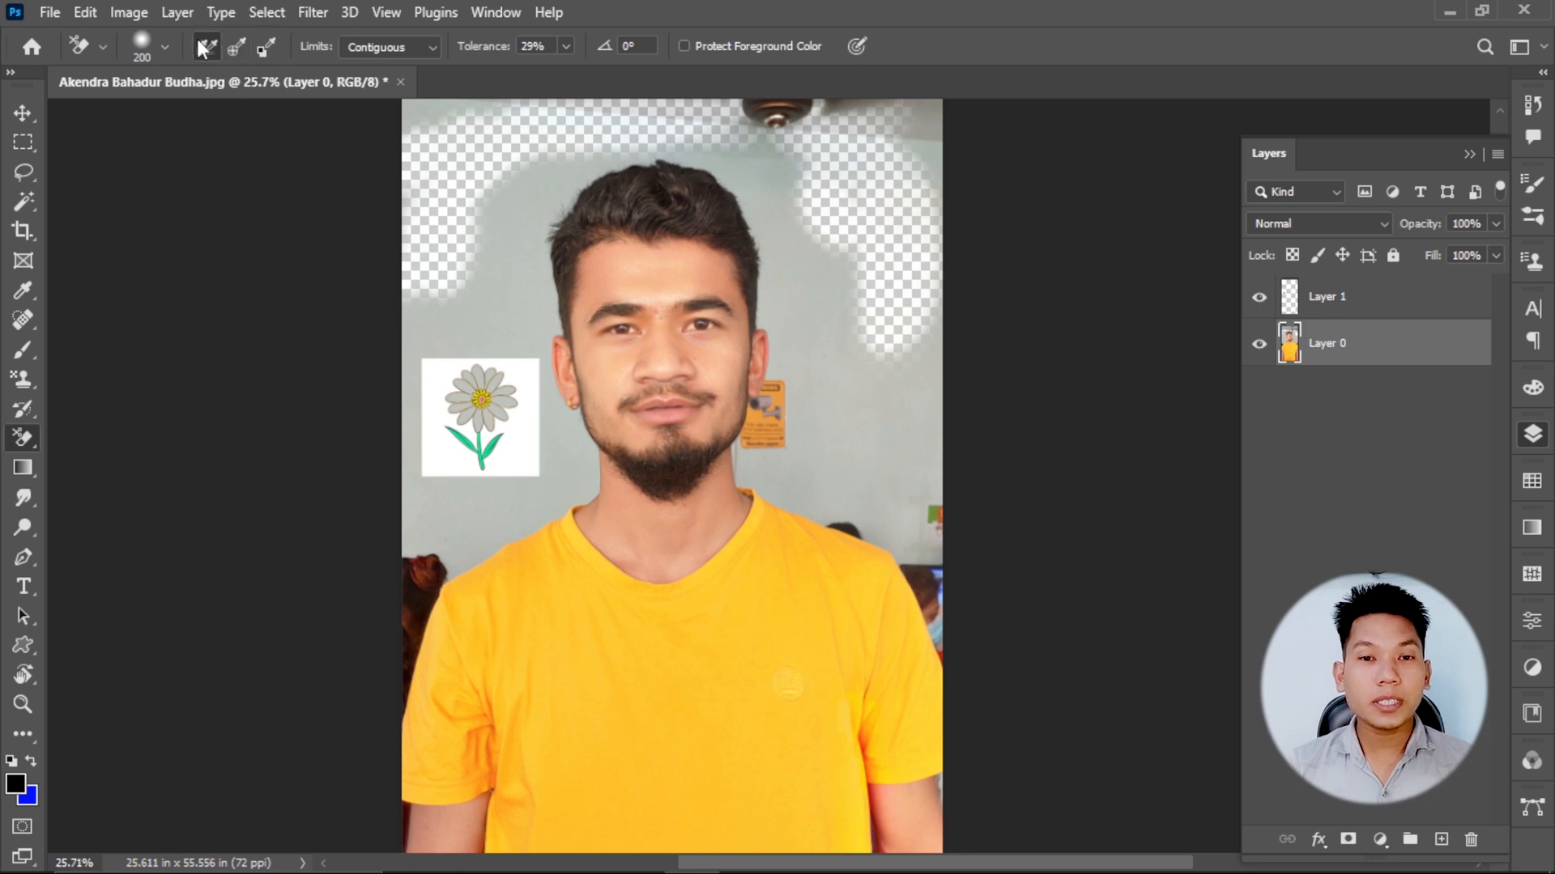
{"action": "scroll", "coordinate": [206, 50], "scroll_direction": "up", "scroll_amount": 1}
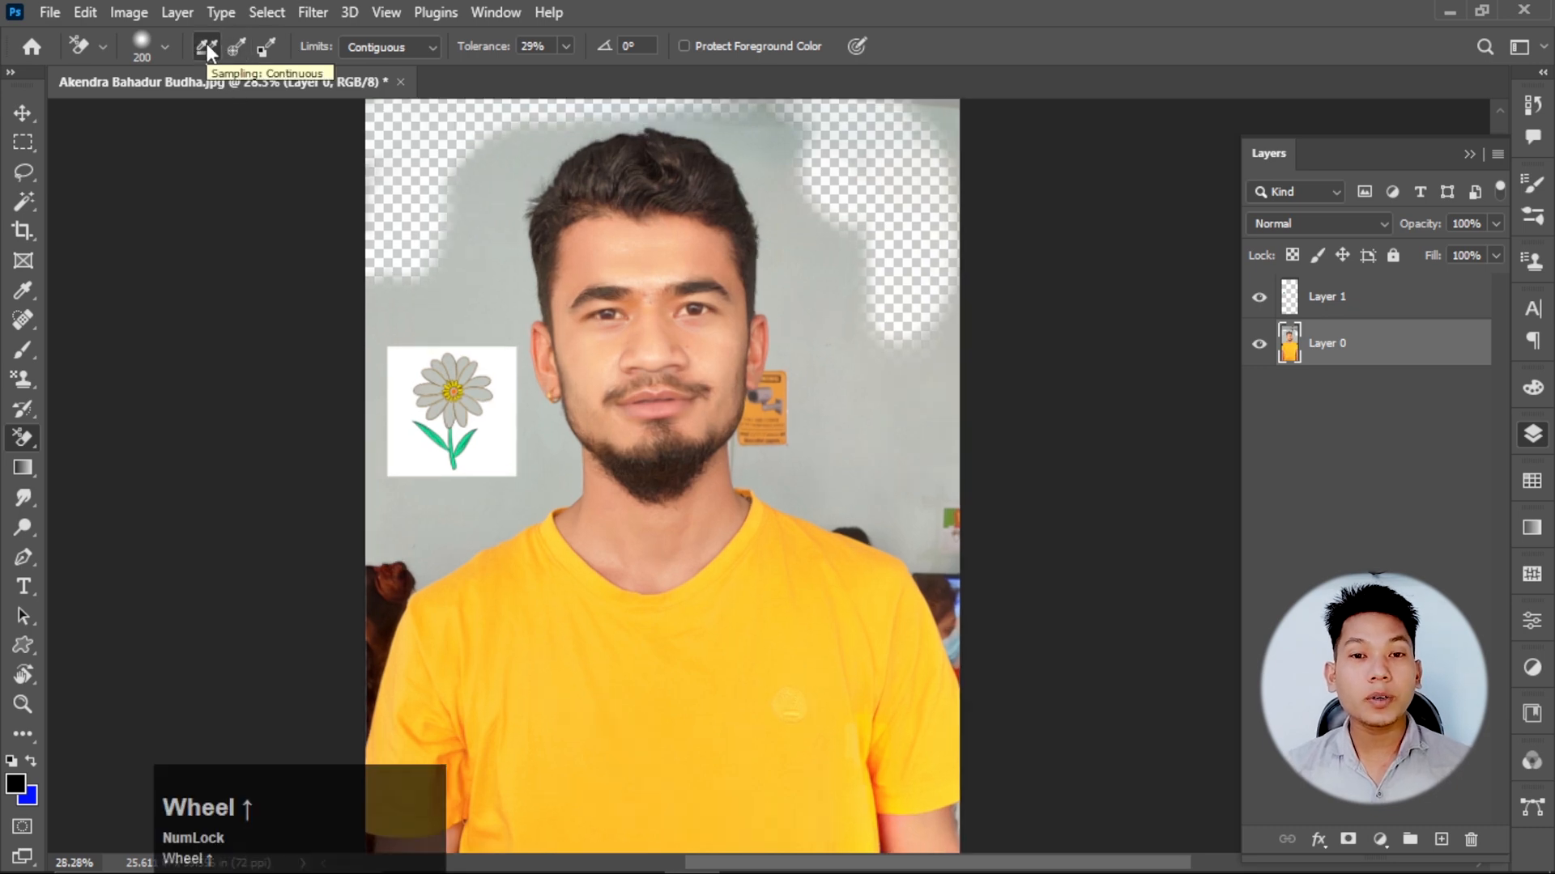
{"action": "scroll", "coordinate": [513, 271], "scroll_direction": "up", "scroll_amount": 5}
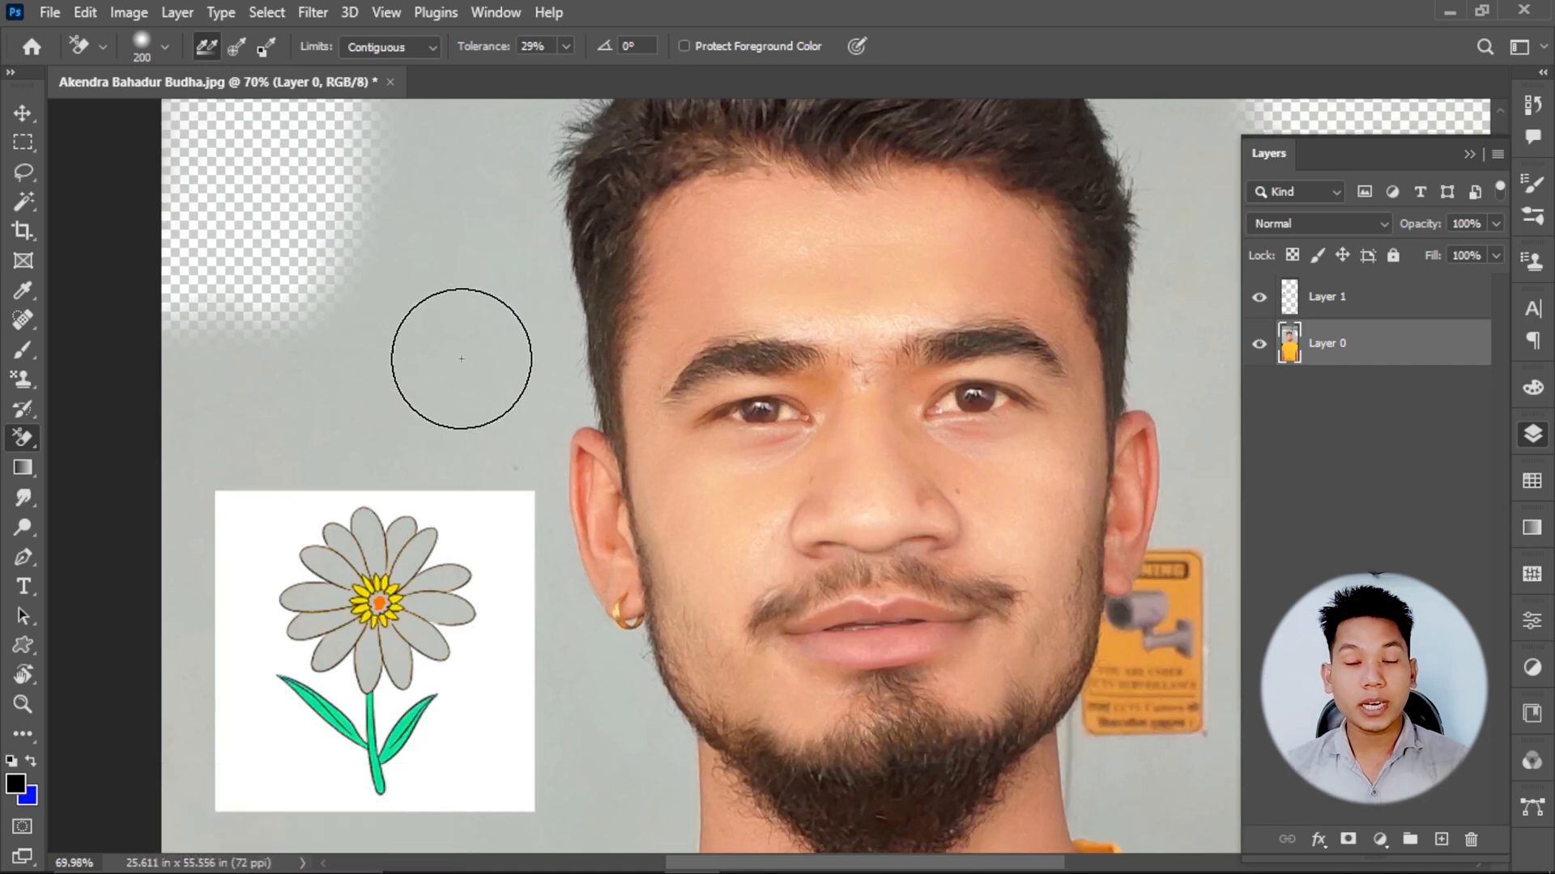
{"action": "mouse_move", "coordinate": [461, 358]}
{"action": "left_mouse_down"}
{"action": "mouse_move", "coordinate": [511, 347]}
{"action": "mouse_move", "coordinate": [511, 287]}
{"action": "mouse_move", "coordinate": [440, 247]}
{"action": "mouse_move", "coordinate": [395, 268]}
{"action": "mouse_move", "coordinate": [382, 300]}
{"action": "mouse_move", "coordinate": [407, 307]}
{"action": "mouse_move", "coordinate": [456, 206]}
{"action": "mouse_move", "coordinate": [406, 189]}
{"action": "mouse_move", "coordinate": [454, 249]}
{"action": "mouse_move", "coordinate": [425, 277]}
{"action": "mouse_move", "coordinate": [499, 235]}
{"action": "mouse_move", "coordinate": [512, 182]}
{"action": "mouse_move", "coordinate": [569, 389]}
{"action": "mouse_move", "coordinate": [572, 375]}
{"action": "mouse_move", "coordinate": [649, 377]}
{"action": "left_mouse_up"}
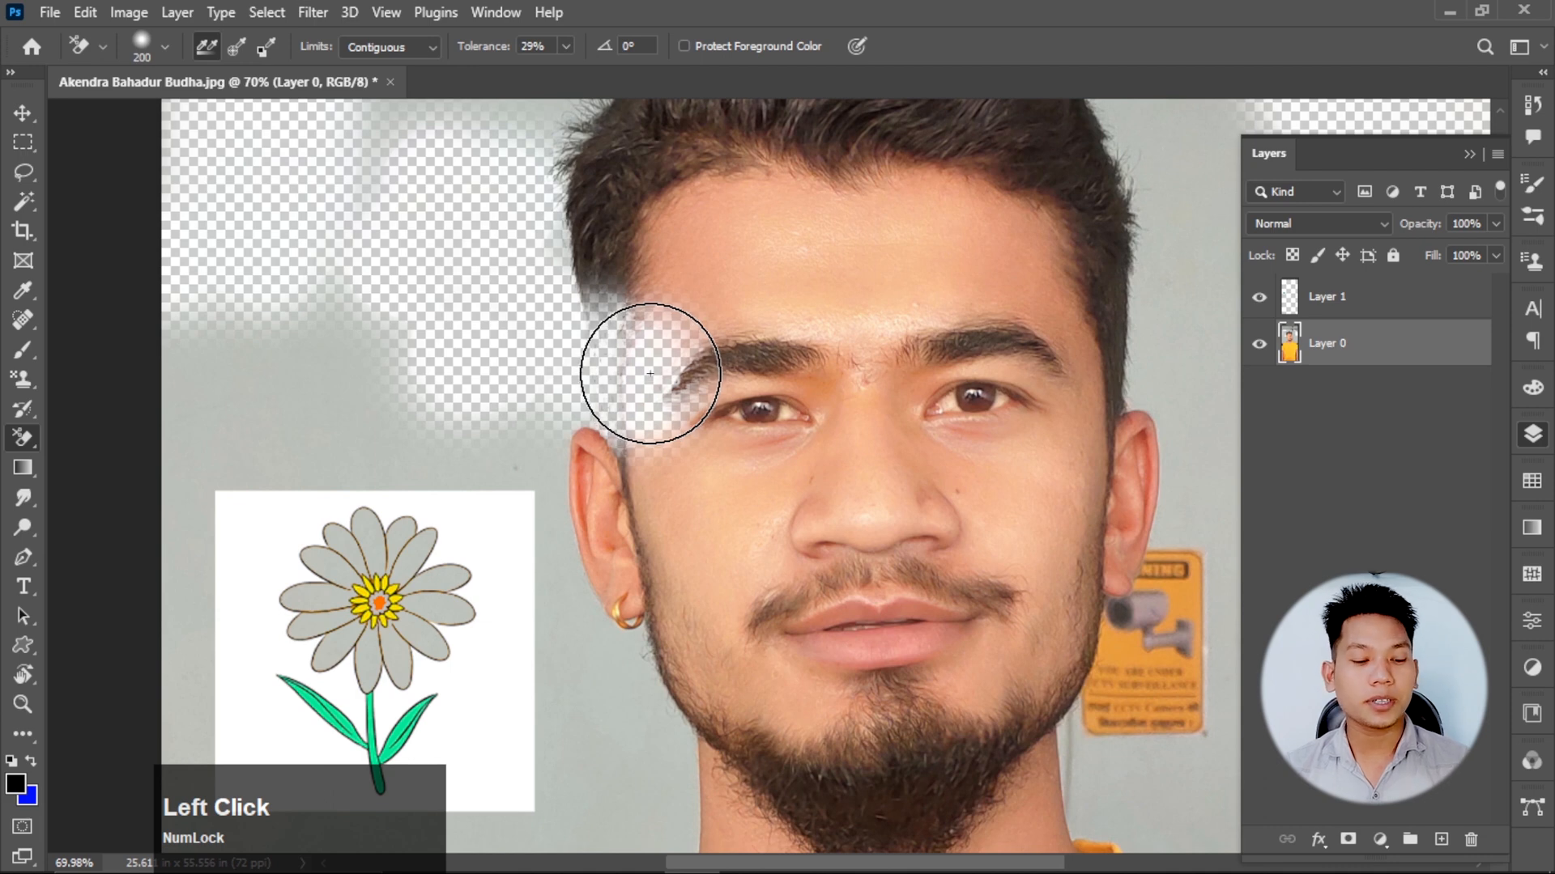
{"action": "key", "text": "ctrl+z"}
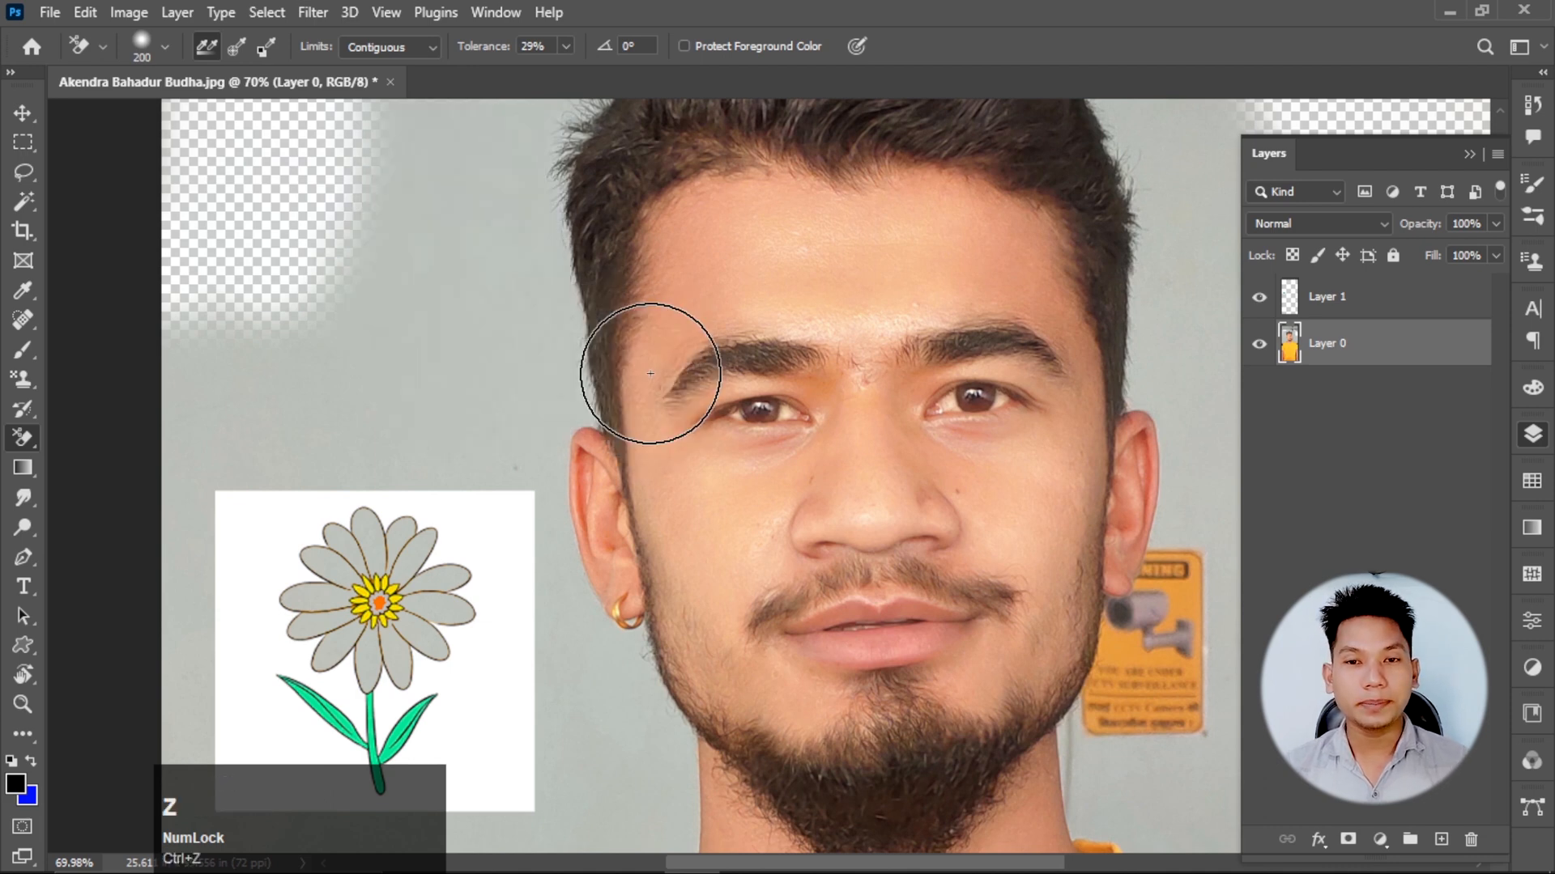
Set the Background Eraser to 30% tolerance with Once sampling and erase the wall along the hair, ear and neck on the flower's side.
{"action": "left_click", "coordinate": [565, 46]}
{"action": "left_click_drag", "start_coordinate": [566, 71], "coordinate": [568, 72]}
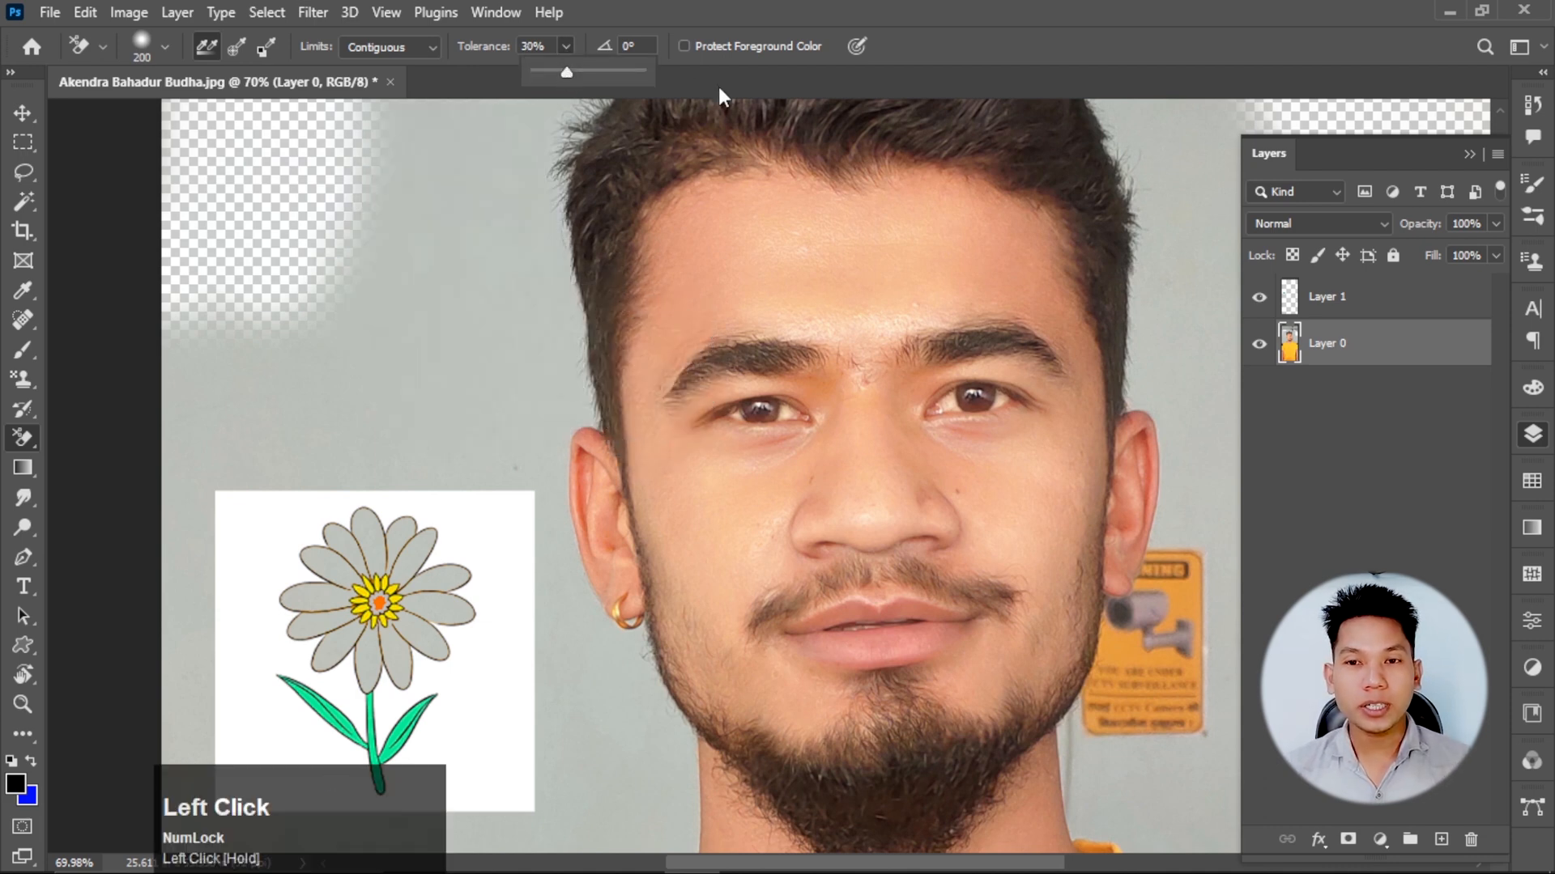
{"action": "left_click", "coordinate": [237, 47]}
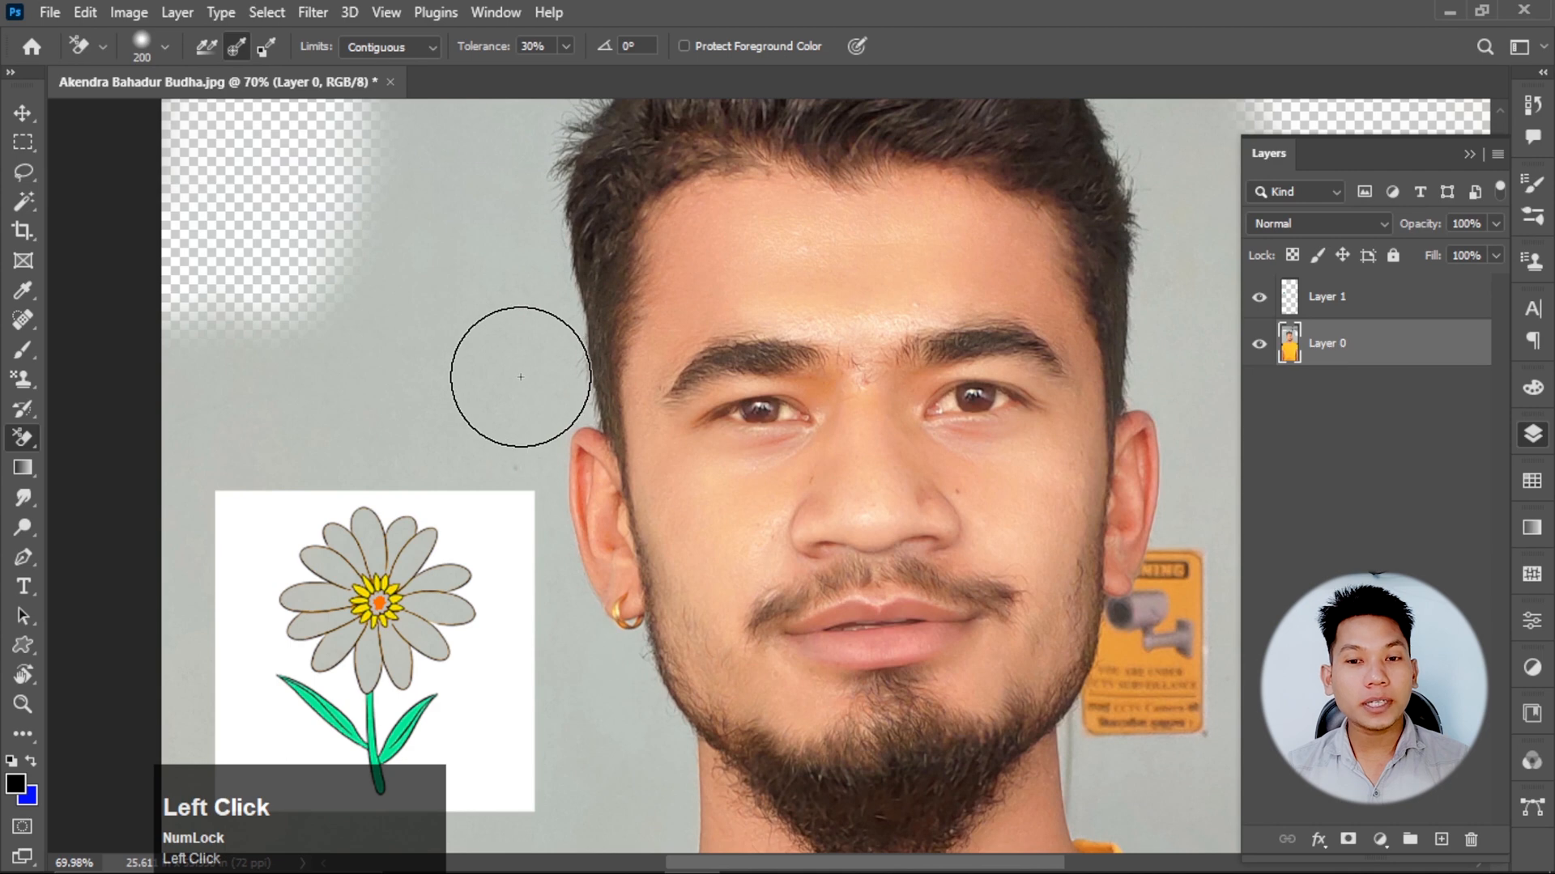
{"action": "left_click_drag", "start_coordinate": [518, 372], "coordinate": [520, 378]}
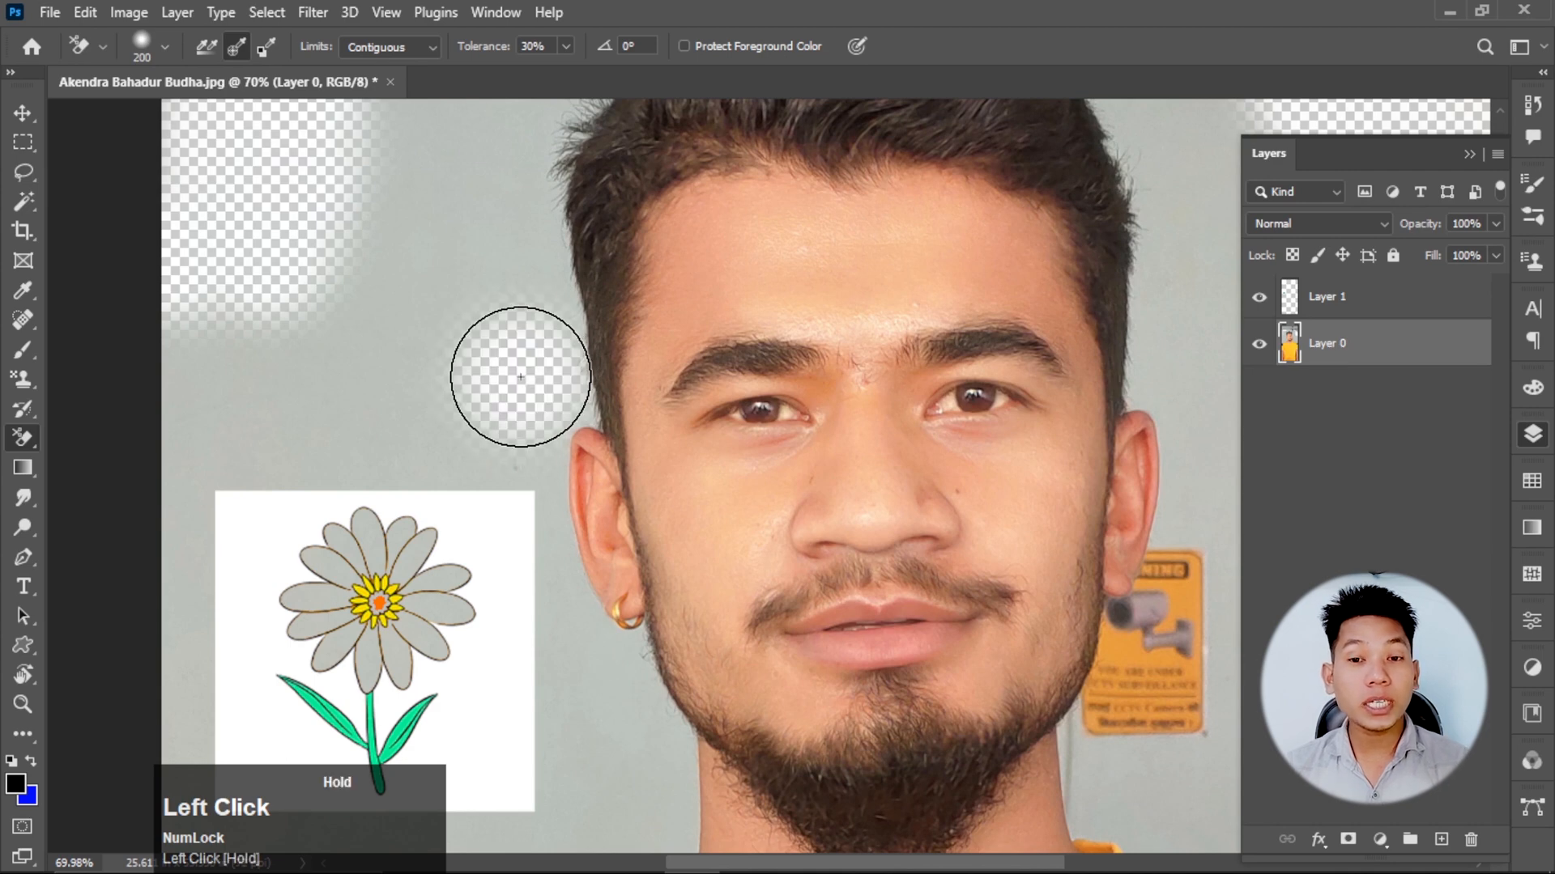
{"action": "mouse_move", "coordinate": [521, 378]}
{"action": "left_mouse_down"}
{"action": "mouse_move", "coordinate": [558, 293]}
{"action": "mouse_move", "coordinate": [570, 392]}
{"action": "mouse_move", "coordinate": [658, 373]}
{"action": "mouse_move", "coordinate": [663, 324]}
{"action": "mouse_move", "coordinate": [669, 347]}
{"action": "mouse_move", "coordinate": [574, 356]}
{"action": "mouse_move", "coordinate": [569, 157]}
{"action": "mouse_move", "coordinate": [545, 151]}
{"action": "mouse_move", "coordinate": [512, 243]}
{"action": "mouse_move", "coordinate": [545, 337]}
{"action": "mouse_move", "coordinate": [590, 615]}
{"action": "mouse_move", "coordinate": [657, 725]}
{"action": "mouse_move", "coordinate": [627, 723]}
{"action": "mouse_move", "coordinate": [691, 847]}
{"action": "mouse_move", "coordinate": [677, 770]}
{"action": "mouse_move", "coordinate": [590, 578]}
{"action": "mouse_move", "coordinate": [559, 597]}
{"action": "left_mouse_up"}
{"action": "scroll", "coordinate": [617, 445], "scroll_direction": "down", "scroll_amount": 2}
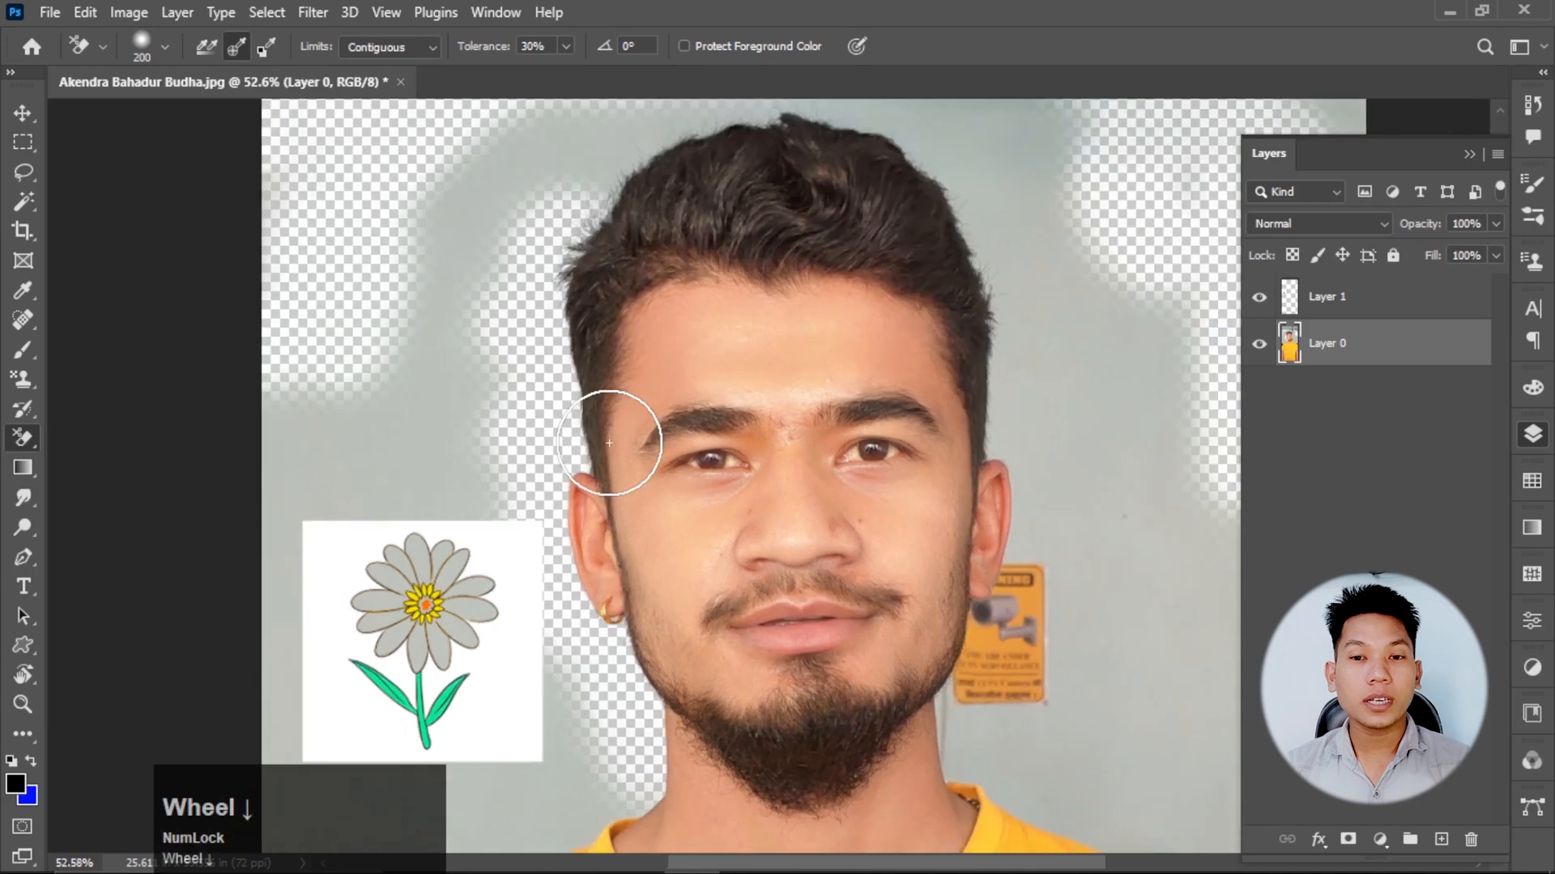
Try outlining the stray hairs at the side of the head with the Polygonal Lasso, then deselect.
{"action": "scroll", "coordinate": [617, 145], "scroll_direction": "up", "scroll_amount": 5}
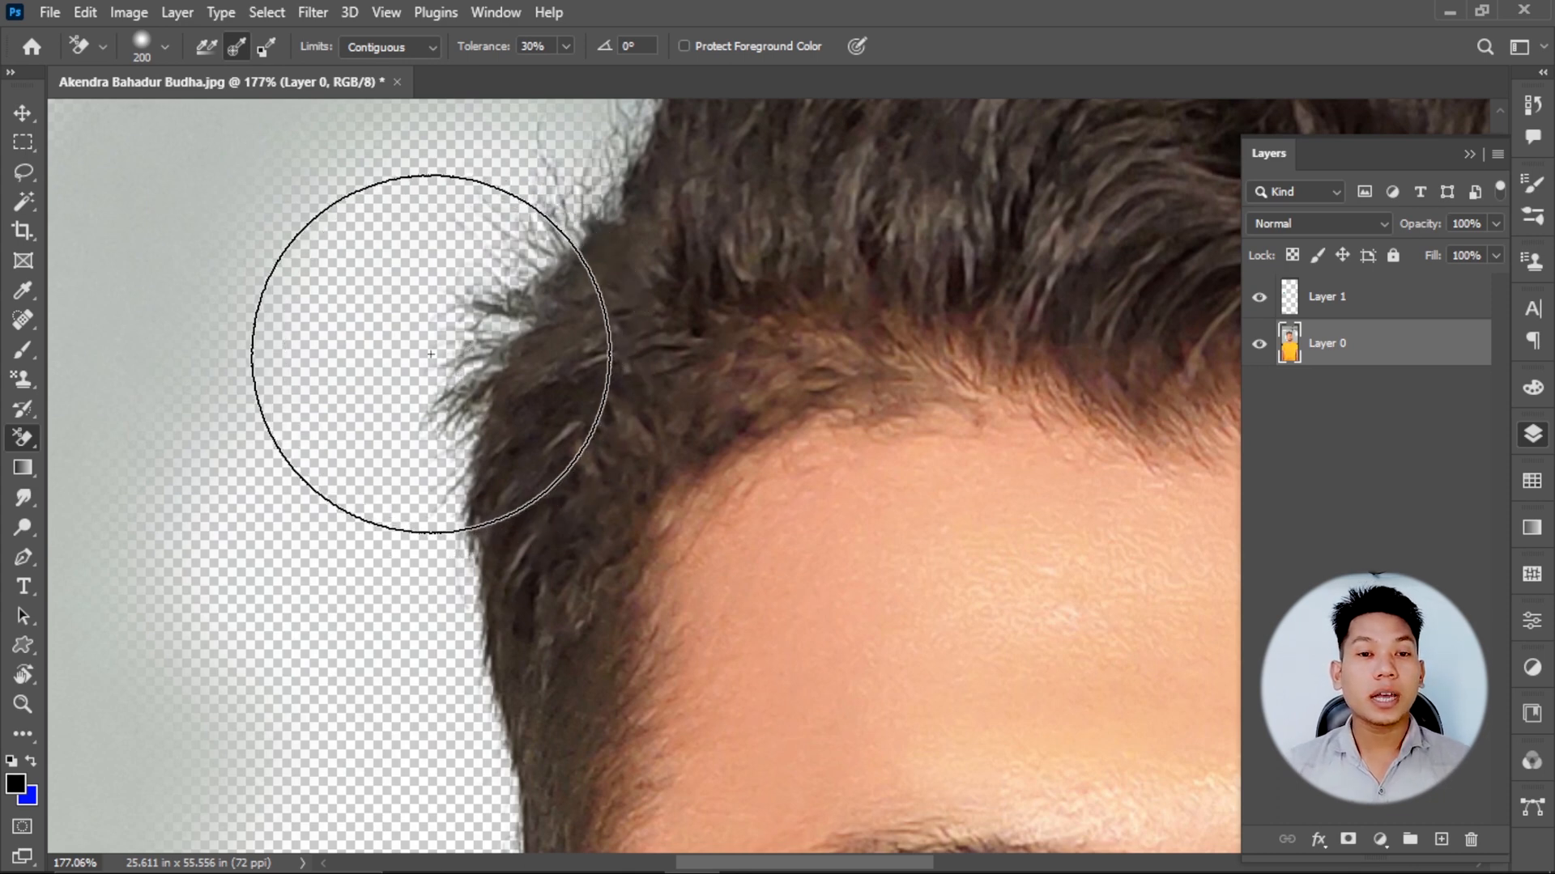
{"action": "right_click", "coordinate": [20, 175]}
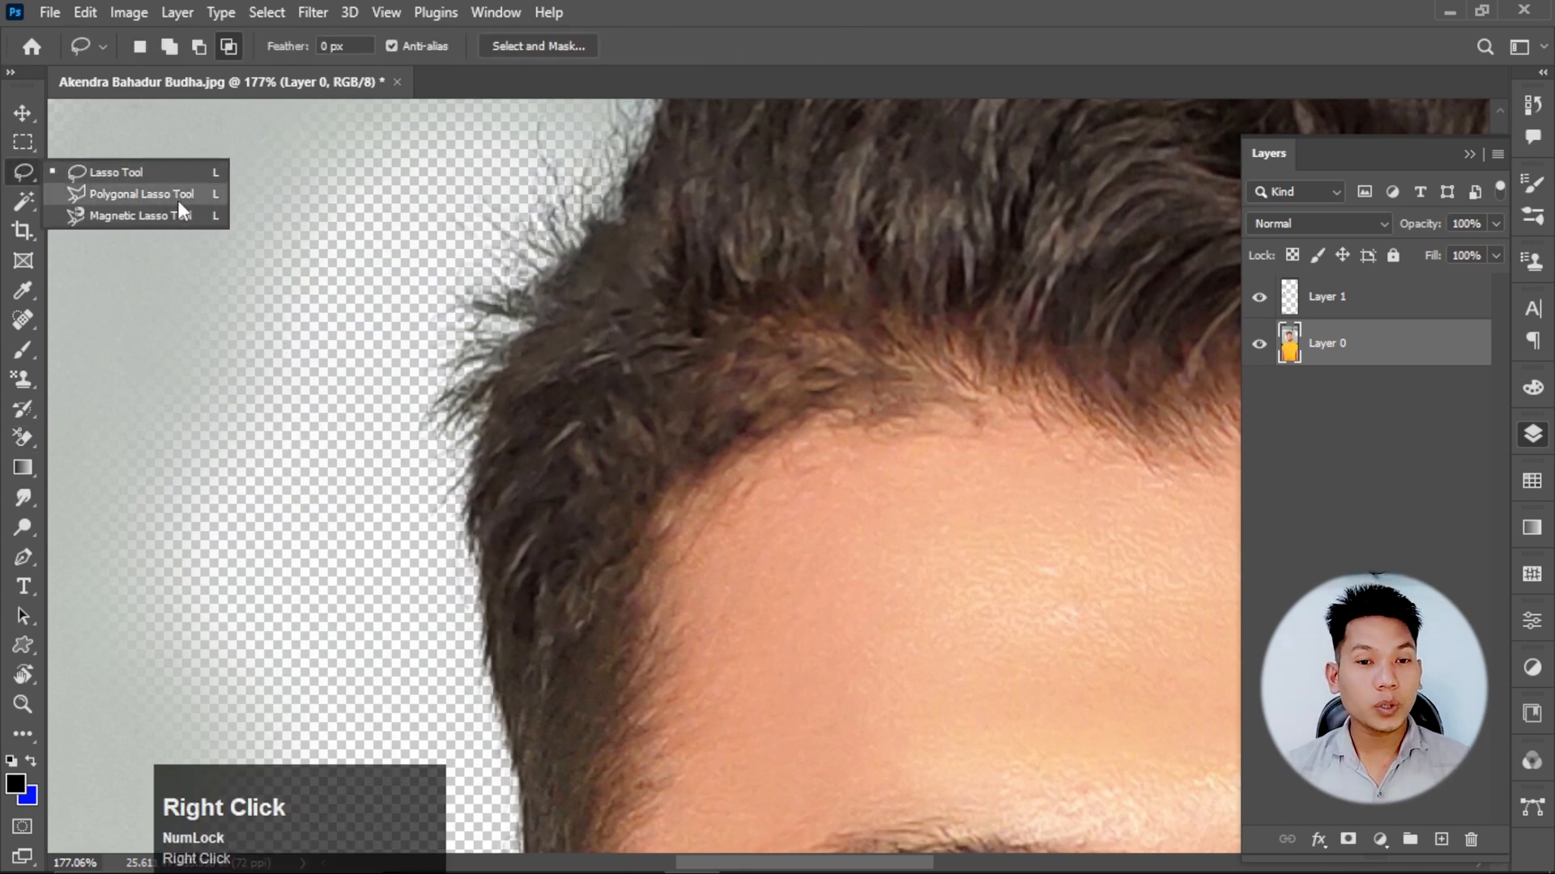
{"action": "left_click", "coordinate": [179, 201]}
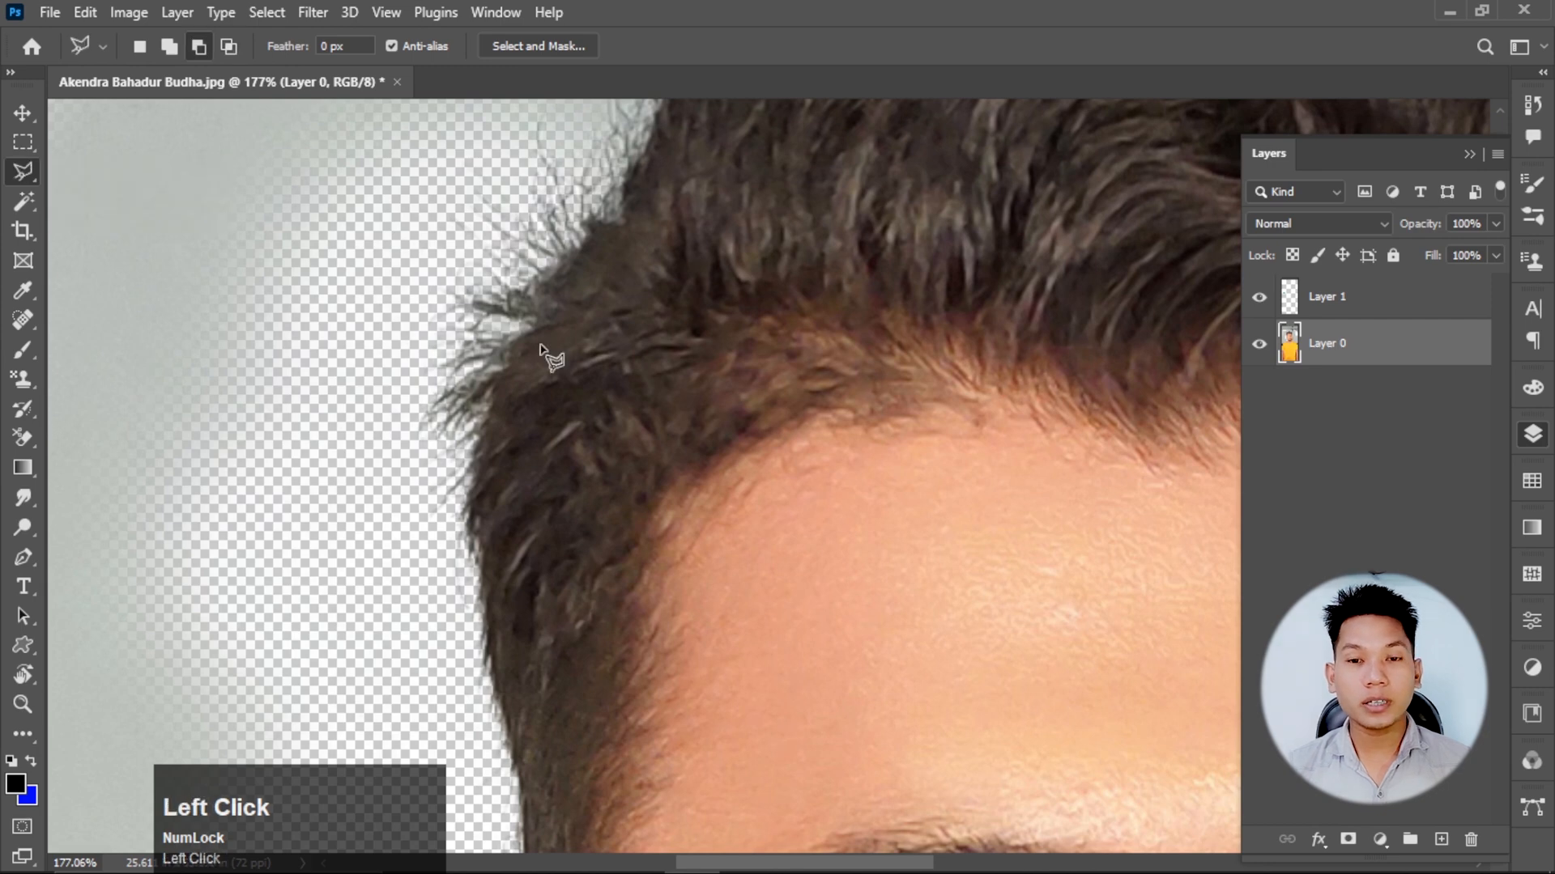
{"action": "left_click", "coordinate": [476, 442]}
{"action": "left_click", "coordinate": [531, 324]}
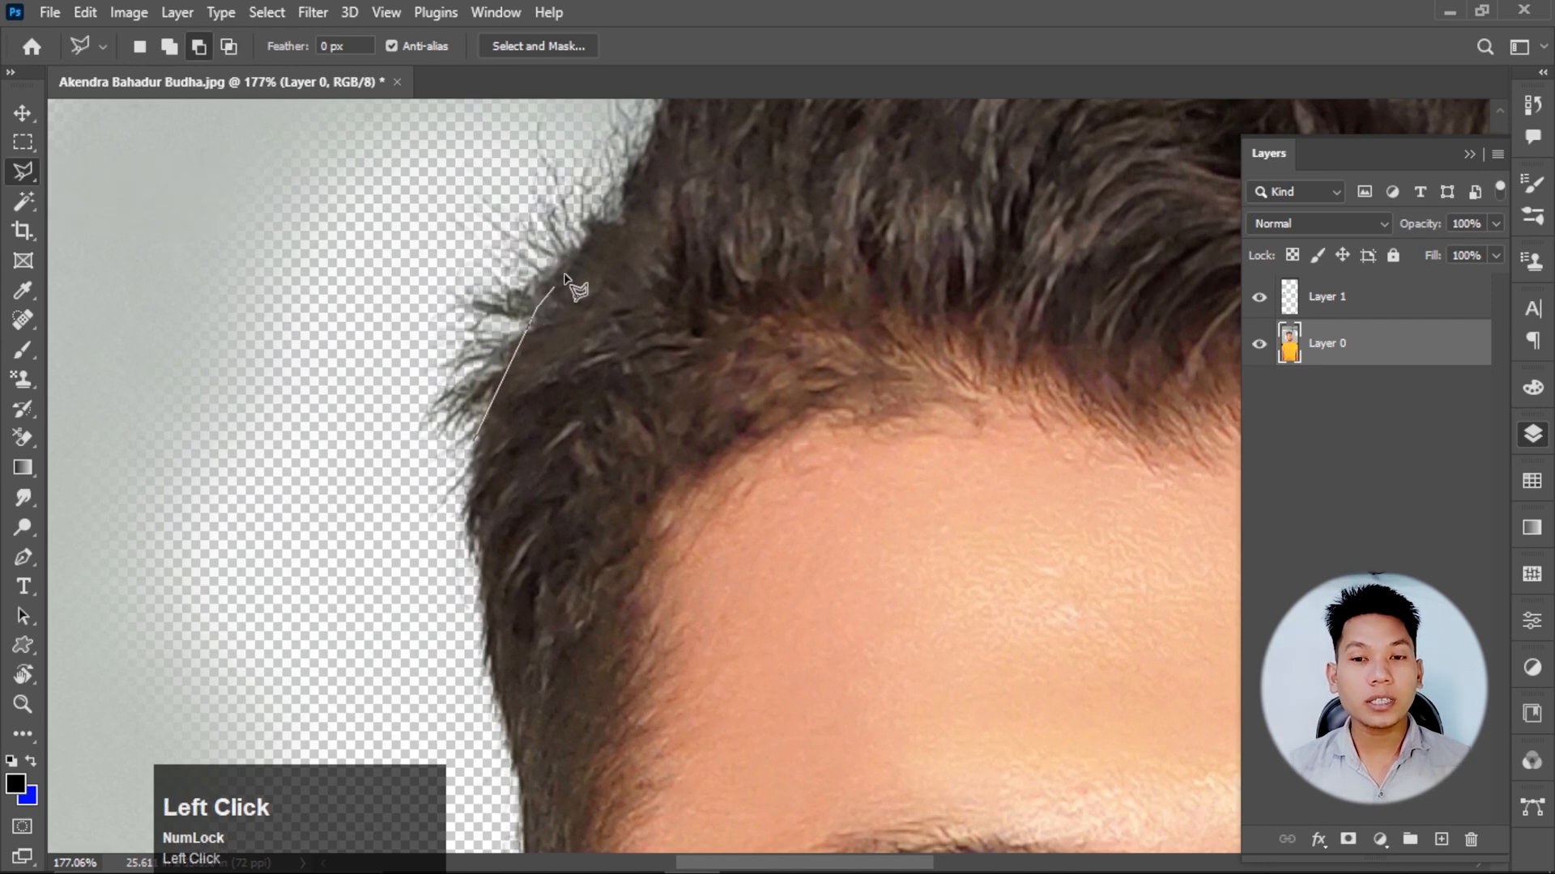
{"action": "left_click", "coordinate": [635, 167]}
{"action": "left_click", "coordinate": [484, 171]}
{"action": "left_click", "coordinate": [356, 295]}
{"action": "left_click", "coordinate": [348, 470]}
{"action": "double_click", "coordinate": [446, 451]}
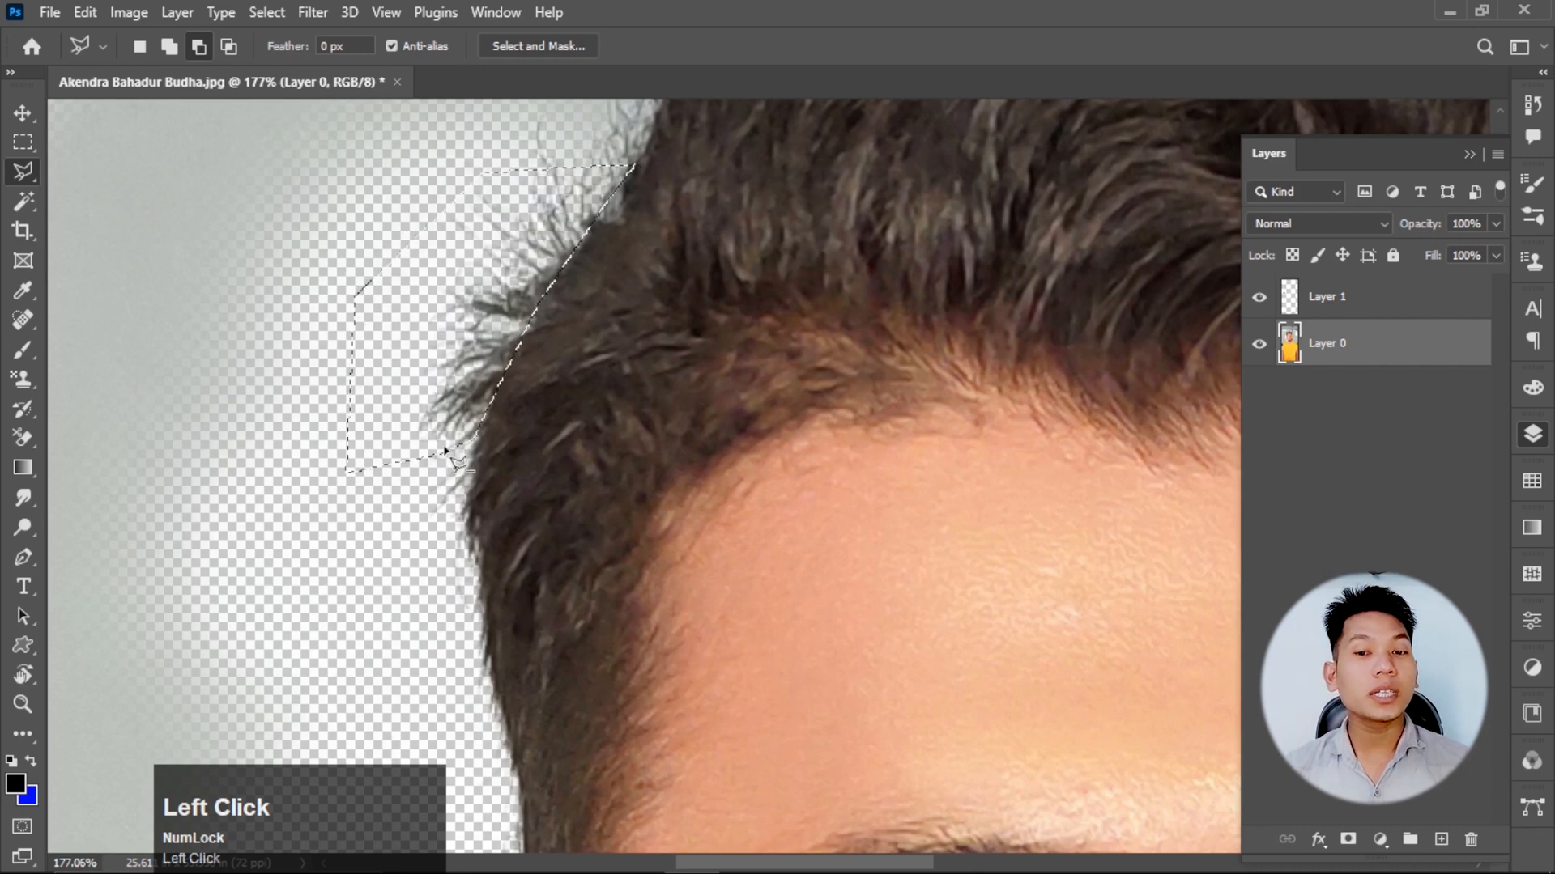
{"action": "key", "text": "ctrl+d"}
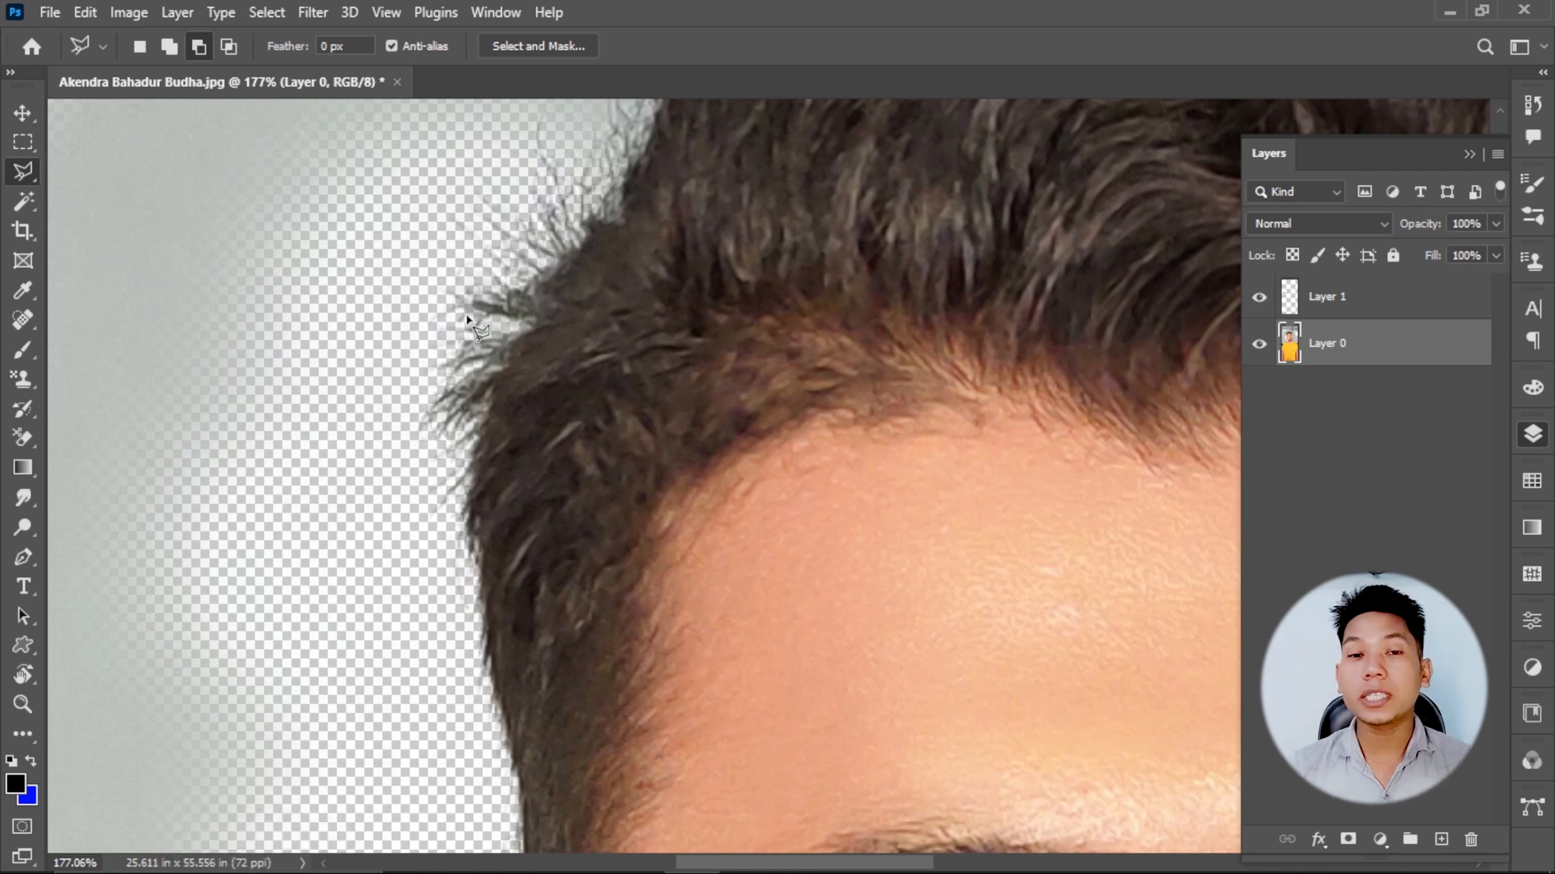
Switch the Background Eraser to Background Swatch sampling and set the background color to the wall's grey, b9beba.
{"action": "left_click", "coordinate": [24, 437]}
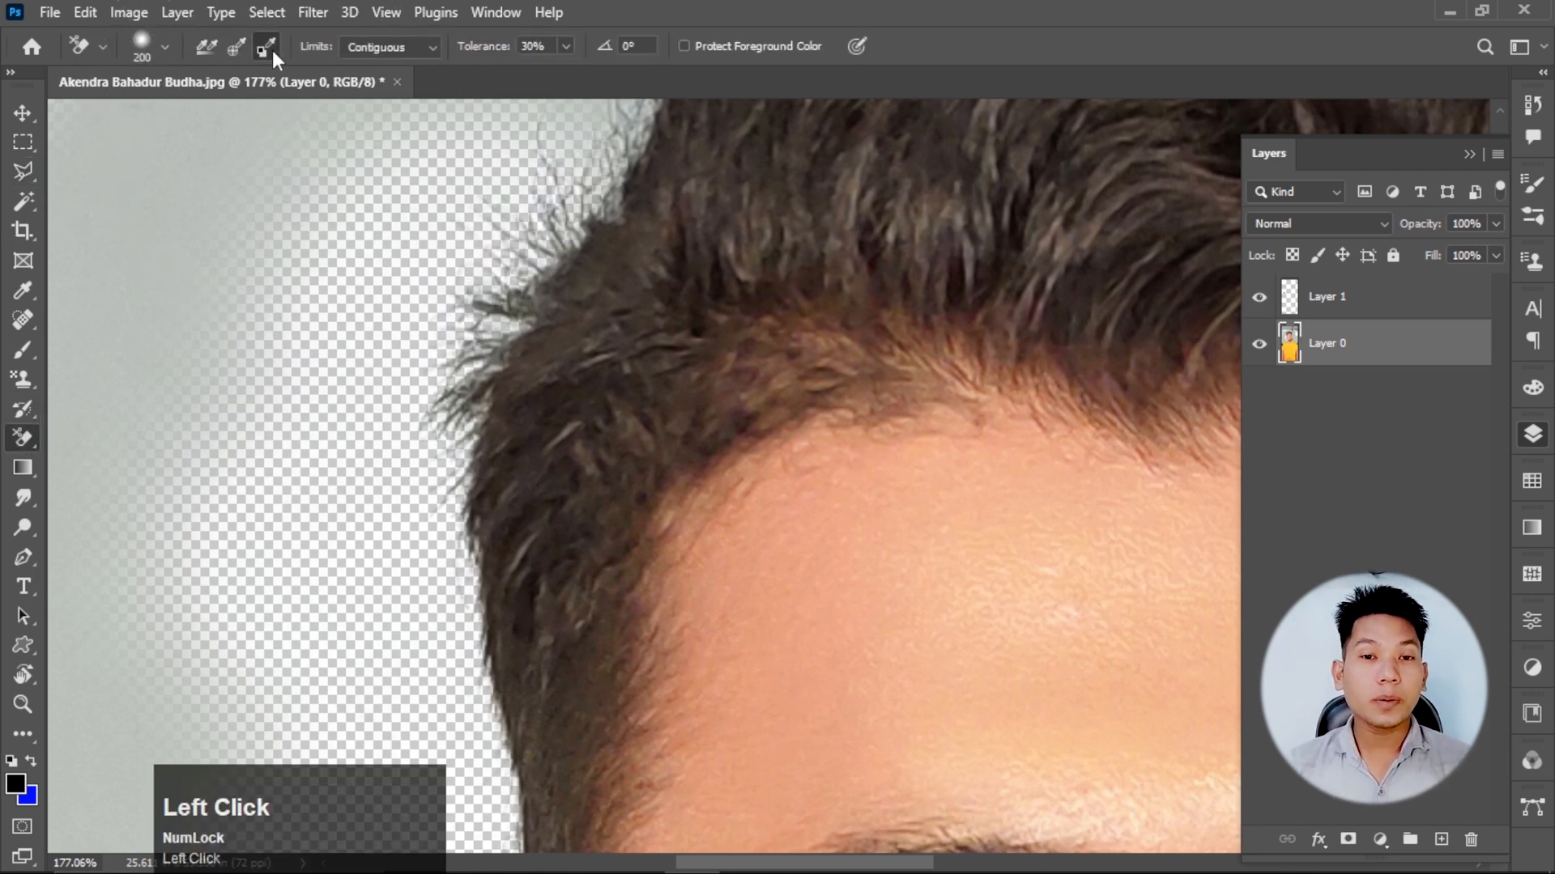
{"action": "left_click", "coordinate": [34, 798]}
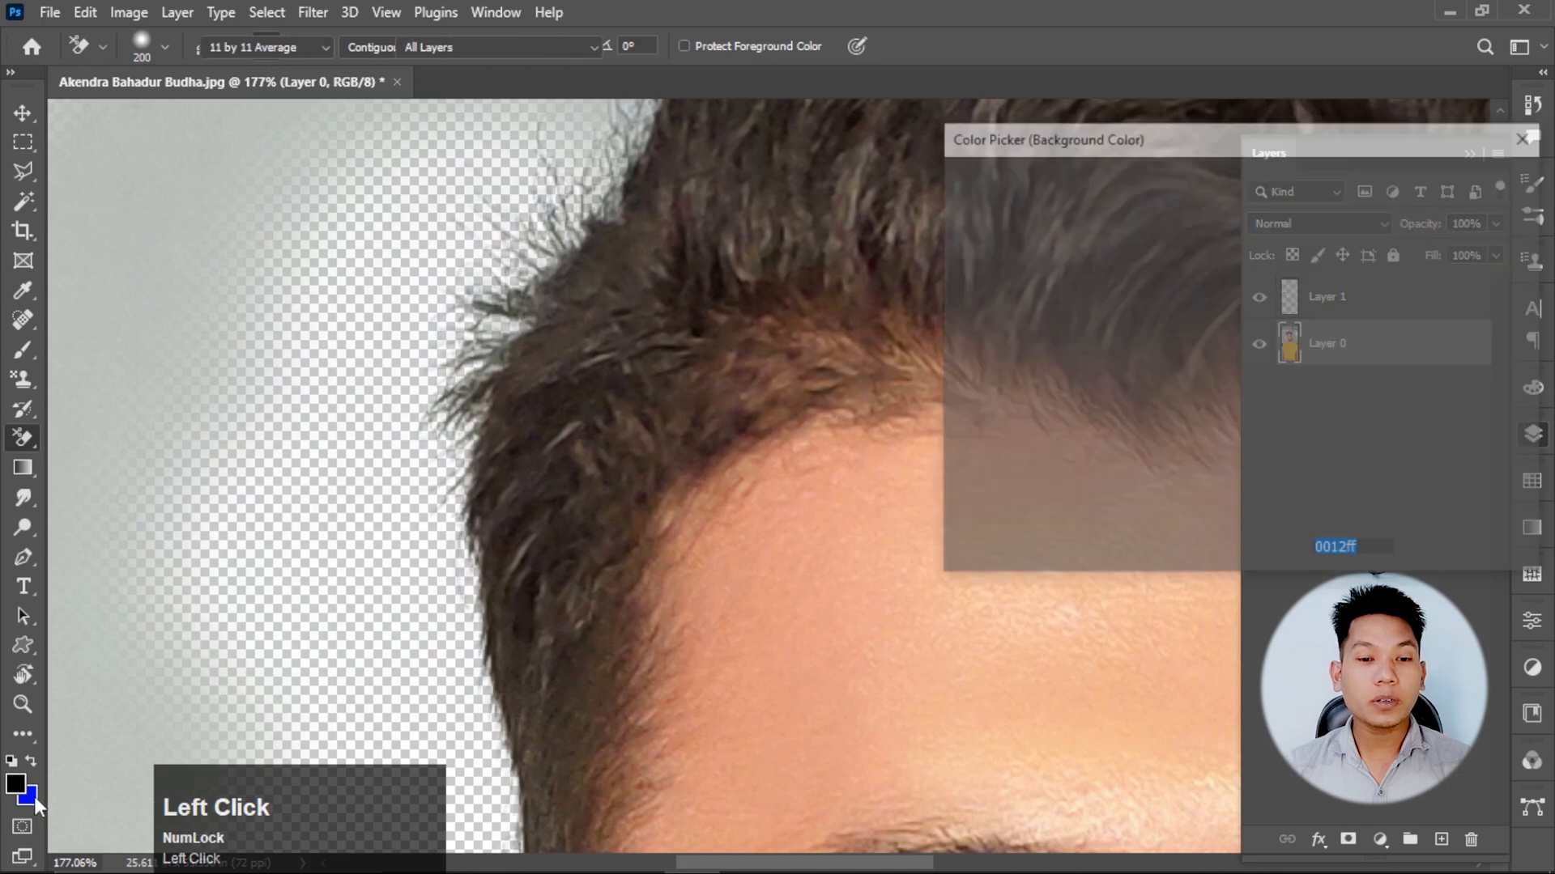
{"action": "left_click", "coordinate": [143, 295]}
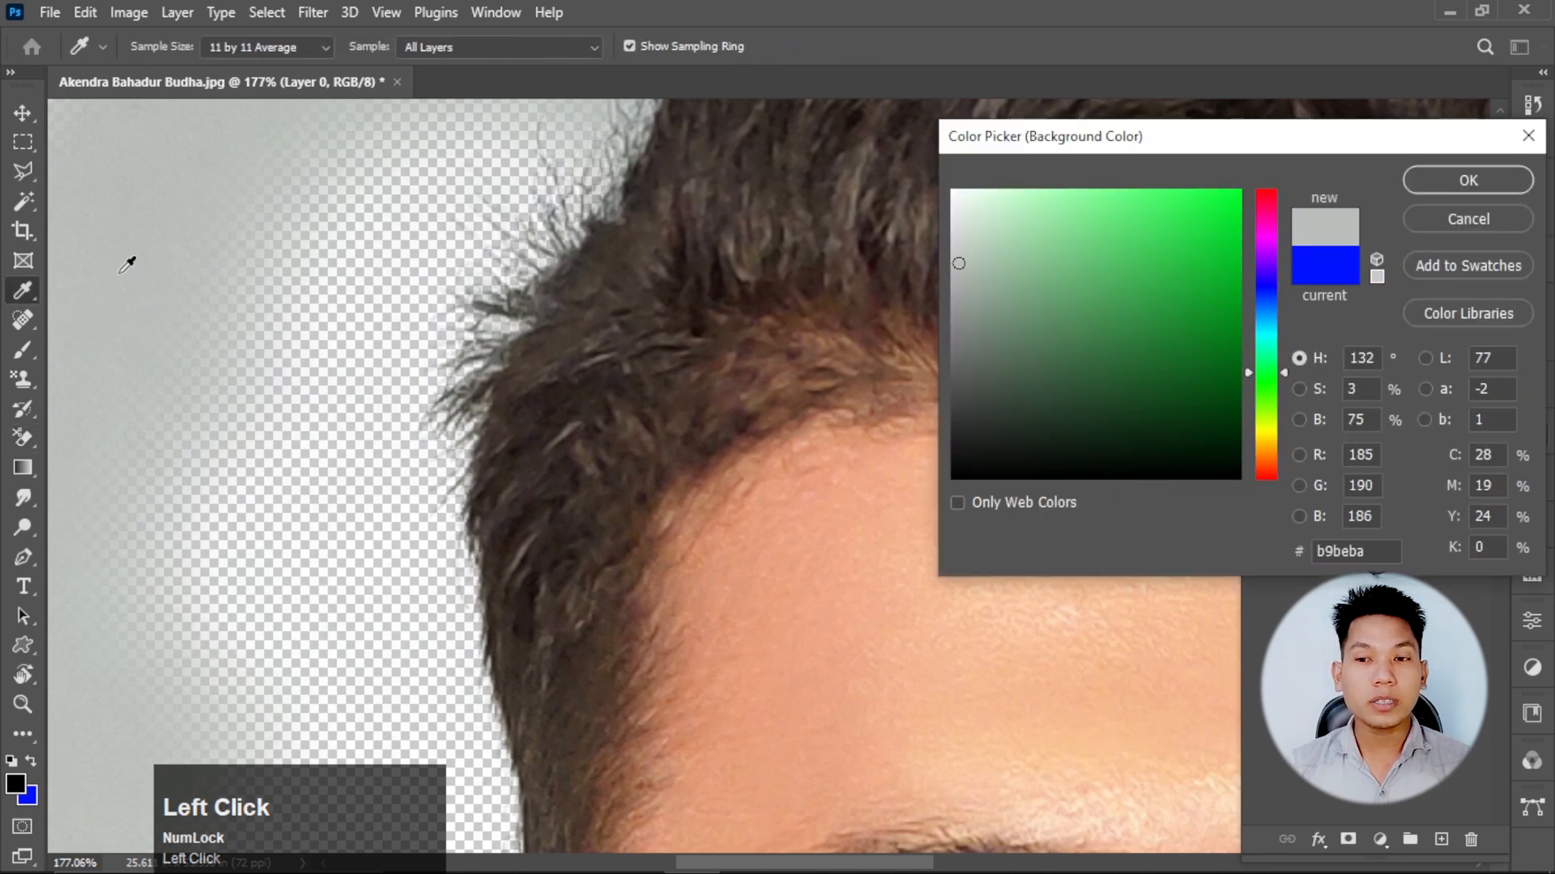
{"action": "left_click", "coordinate": [1453, 185]}
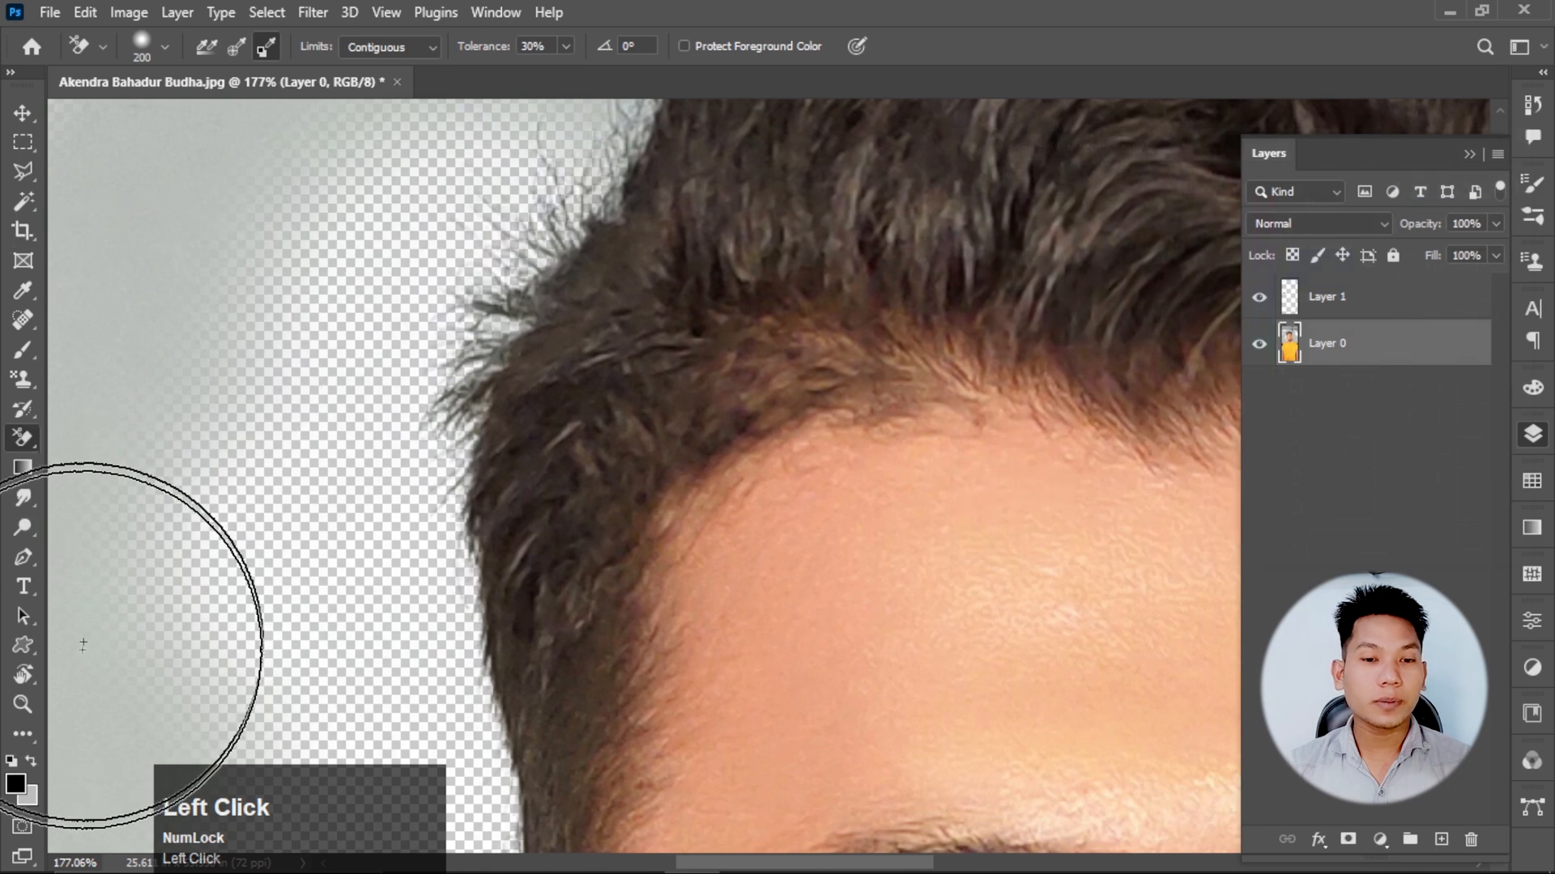
Resample the wall's grey, b8bdb8, as the background color and erase the wall around the hair down to both ears.
{"action": "left_click", "coordinate": [31, 796]}
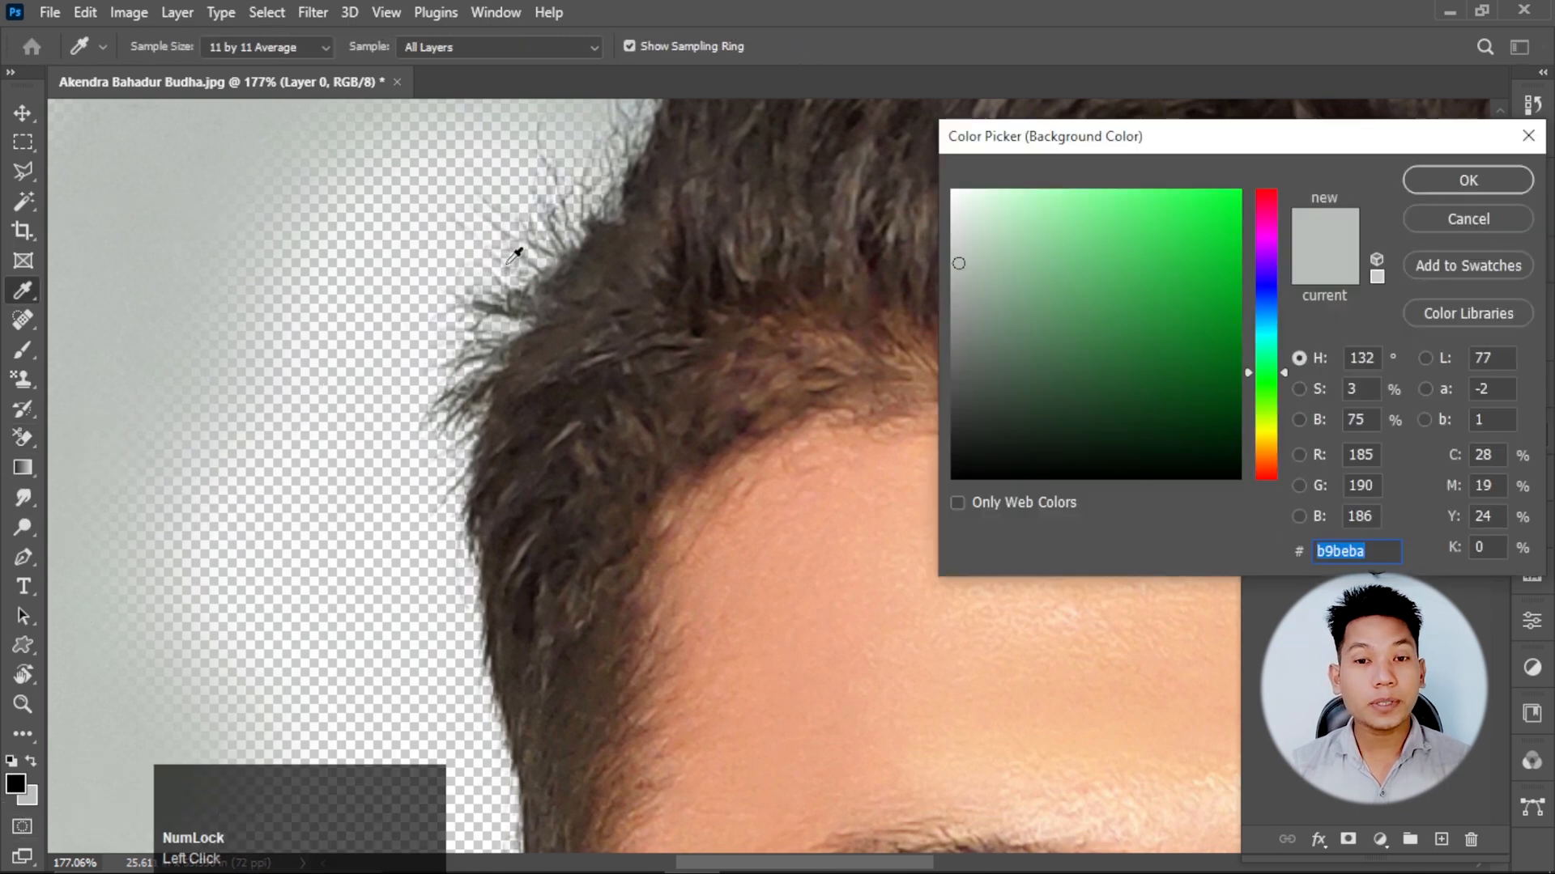
{"action": "left_click", "coordinate": [142, 208]}
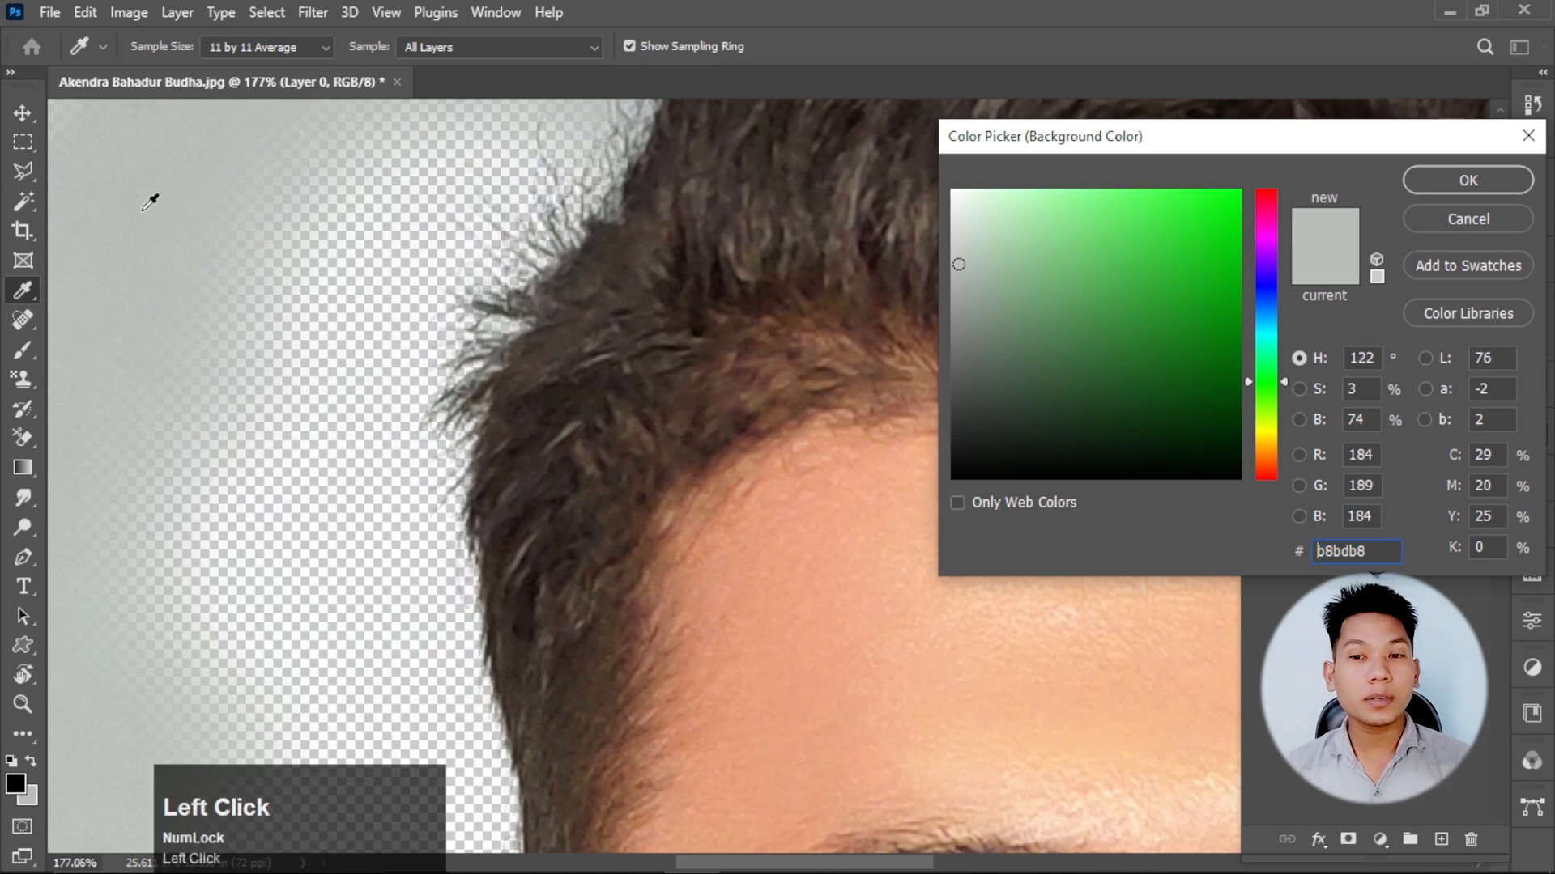
{"action": "left_click", "coordinate": [1472, 191]}
{"action": "scroll", "coordinate": [567, 364], "scroll_direction": "down", "scroll_amount": 5}
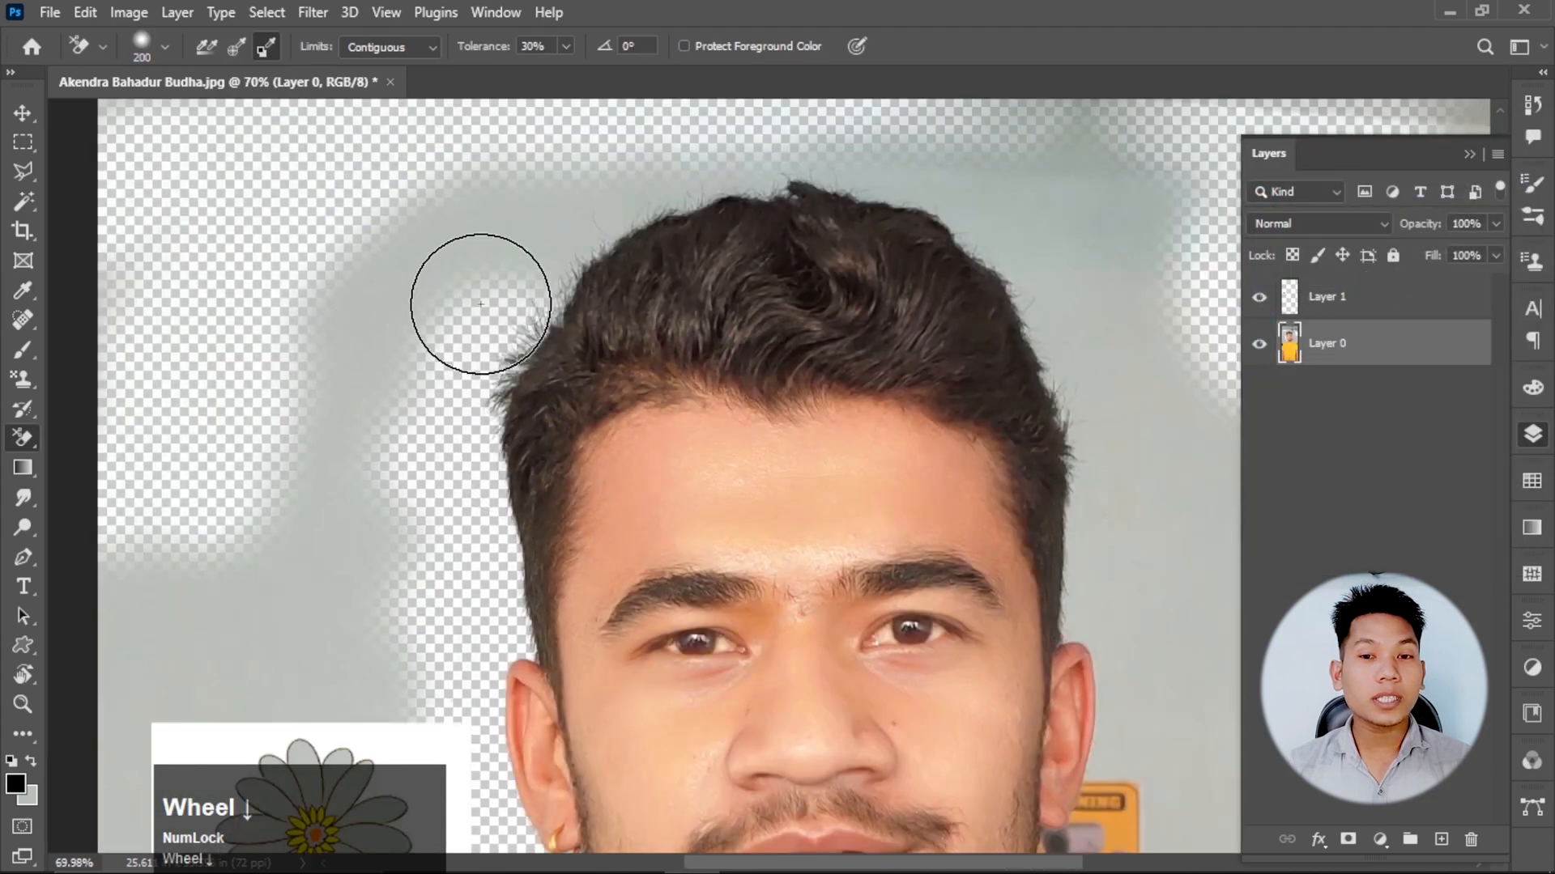
{"action": "mouse_move", "coordinate": [479, 302]}
{"action": "left_mouse_down"}
{"action": "mouse_move", "coordinate": [574, 203]}
{"action": "mouse_move", "coordinate": [553, 246]}
{"action": "mouse_move", "coordinate": [626, 195]}
{"action": "mouse_move", "coordinate": [971, 191]}
{"action": "mouse_move", "coordinate": [1017, 213]}
{"action": "mouse_move", "coordinate": [997, 304]}
{"action": "mouse_move", "coordinate": [1085, 458]}
{"action": "mouse_move", "coordinate": [1088, 436]}
{"action": "mouse_move", "coordinate": [932, 525]}
{"action": "mouse_move", "coordinate": [664, 472]}
{"action": "mouse_move", "coordinate": [783, 477]}
{"action": "mouse_move", "coordinate": [568, 275]}
{"action": "mouse_move", "coordinate": [836, 207]}
{"action": "mouse_move", "coordinate": [1047, 193]}
{"action": "mouse_move", "coordinate": [537, 218]}
{"action": "mouse_move", "coordinate": [386, 305]}
{"action": "mouse_move", "coordinate": [725, 269]}
{"action": "mouse_move", "coordinate": [1087, 652]}
{"action": "mouse_move", "coordinate": [1104, 796]}
{"action": "left_mouse_up"}
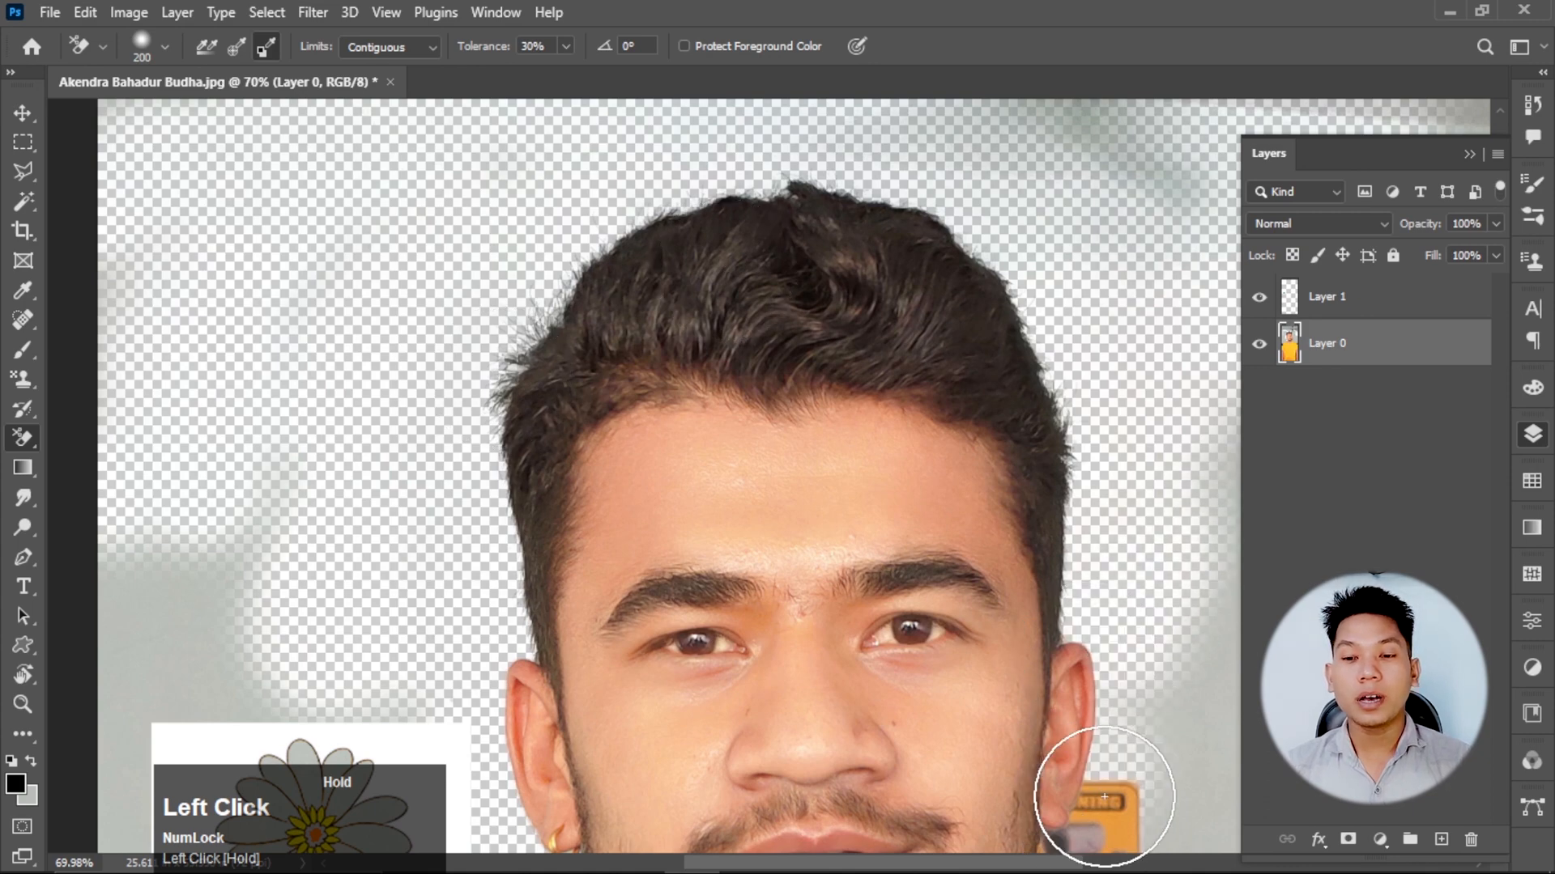
Erase the remaining wall beside the jaw and neck, and around the flower drawing down to the shoulder, with the Background Eraser.
{"action": "scroll", "coordinate": [885, 659], "scroll_direction": "up", "scroll_amount": 3}
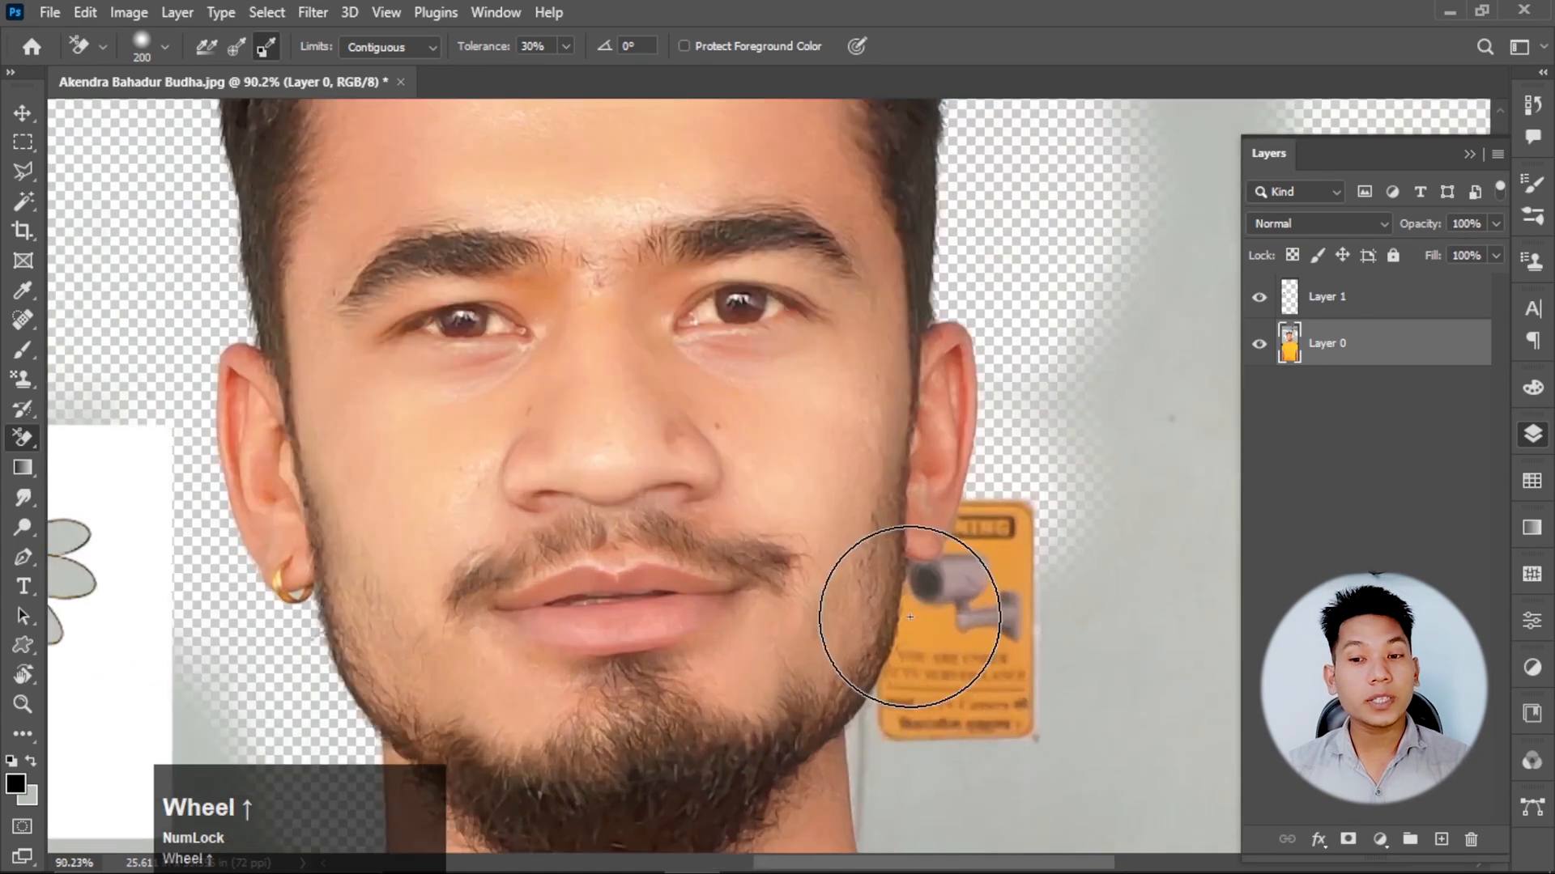
{"action": "mouse_move", "coordinate": [909, 617]}
{"action": "left_mouse_down"}
{"action": "mouse_move", "coordinate": [1142, 290]}
{"action": "mouse_move", "coordinate": [959, 609]}
{"action": "mouse_move", "coordinate": [1047, 587]}
{"action": "mouse_move", "coordinate": [873, 848]}
{"action": "mouse_move", "coordinate": [785, 773]}
{"action": "mouse_move", "coordinate": [861, 660]}
{"action": "left_mouse_up"}
{"action": "scroll", "coordinate": [808, 468], "scroll_direction": "down", "scroll_amount": 3}
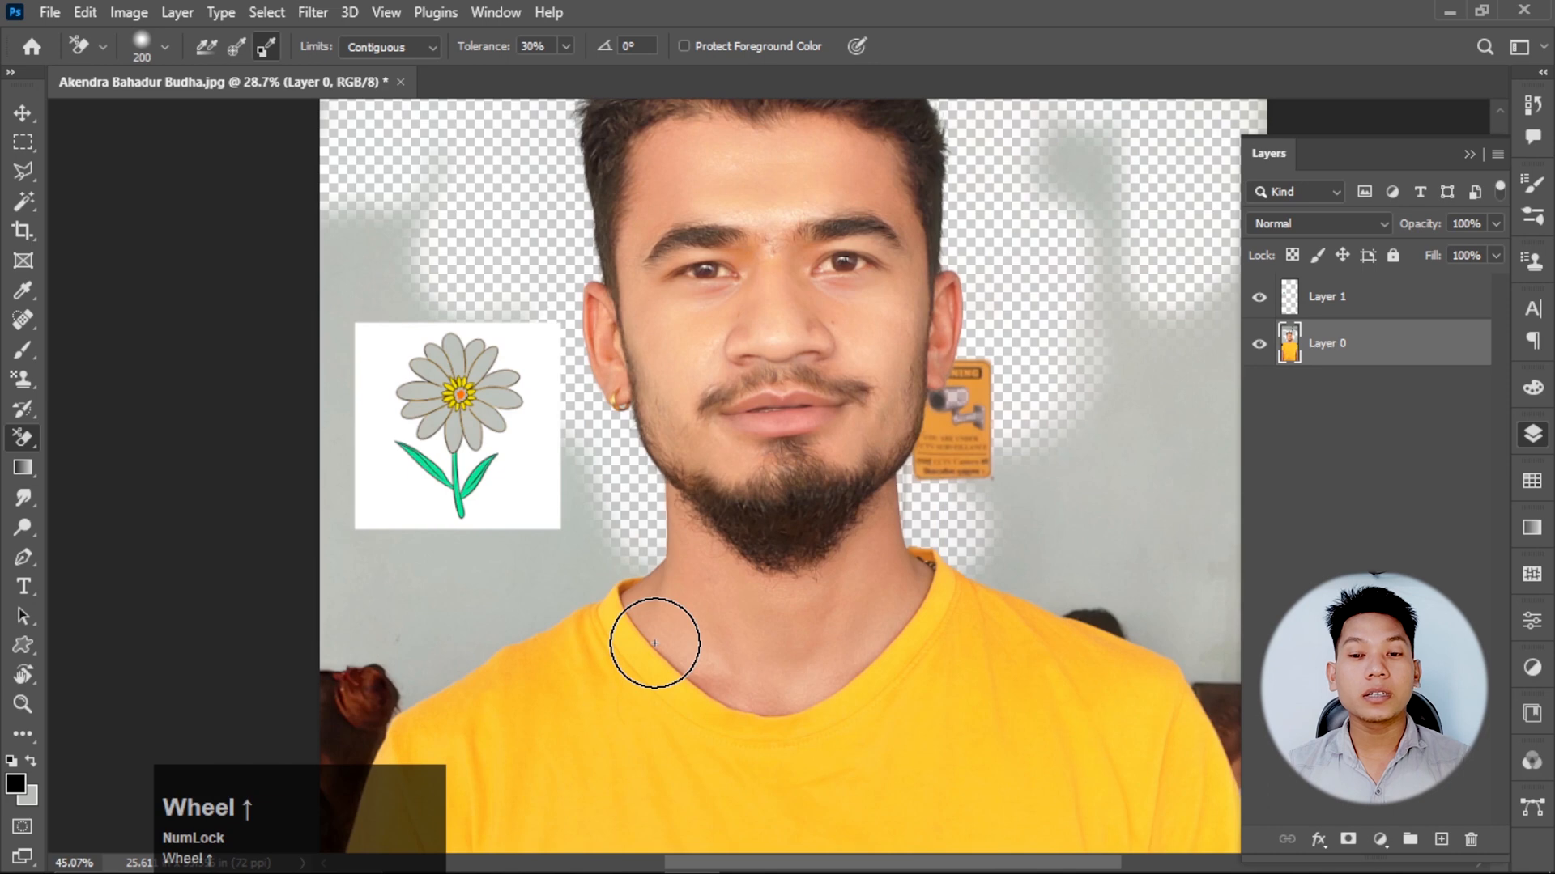
{"action": "mouse_move", "coordinate": [654, 643]}
{"action": "left_mouse_down"}
{"action": "mouse_move", "coordinate": [305, 348]}
{"action": "mouse_move", "coordinate": [295, 516]}
{"action": "mouse_move", "coordinate": [454, 566]}
{"action": "mouse_move", "coordinate": [584, 414]}
{"action": "left_mouse_up"}
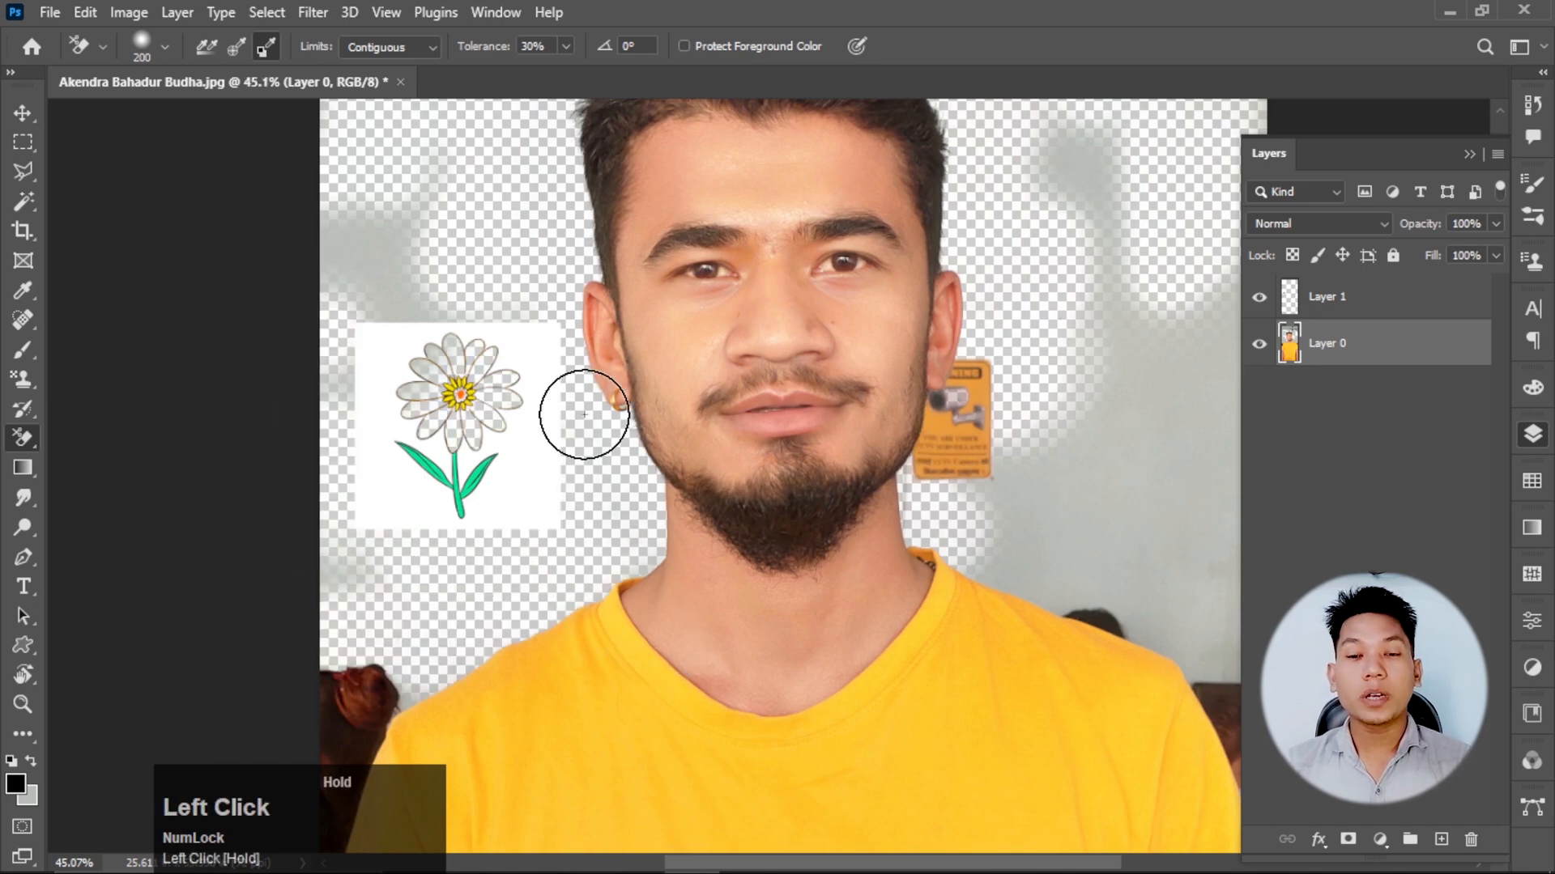
{"action": "scroll", "coordinate": [583, 413], "scroll_direction": "down", "scroll_amount": 1}
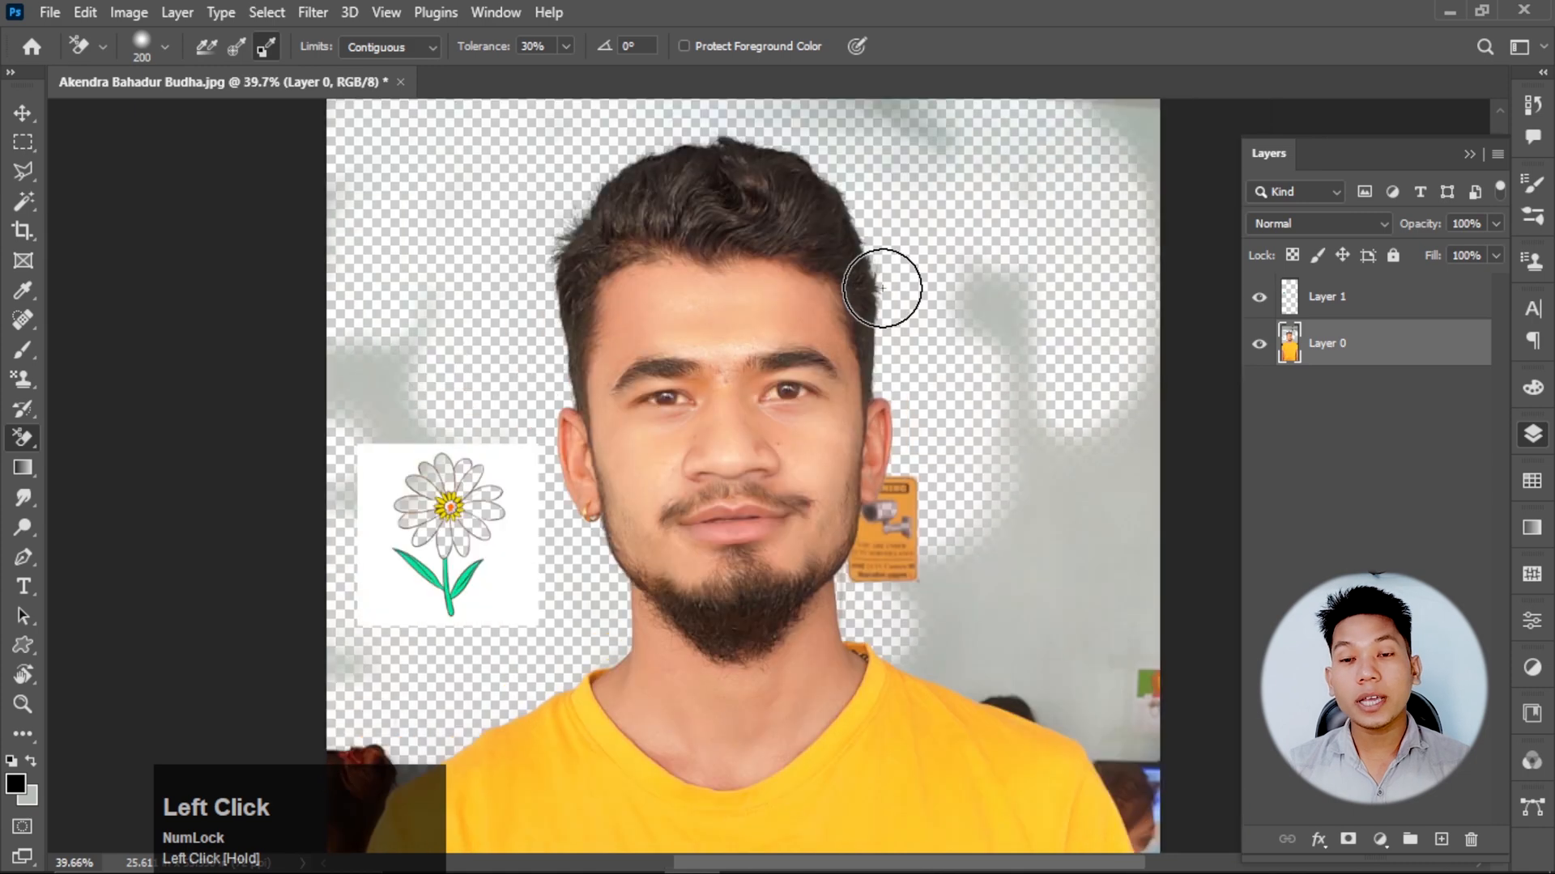
{"action": "scroll", "coordinate": [368, 513], "scroll_direction": "down", "scroll_amount": 2}
Switch to File Explorer and open 18-nature-photography-tree.preview from the clipart folder's background subfolder as a new Photoshop document.
{"action": "mouse_move", "coordinate": [553, 862]}
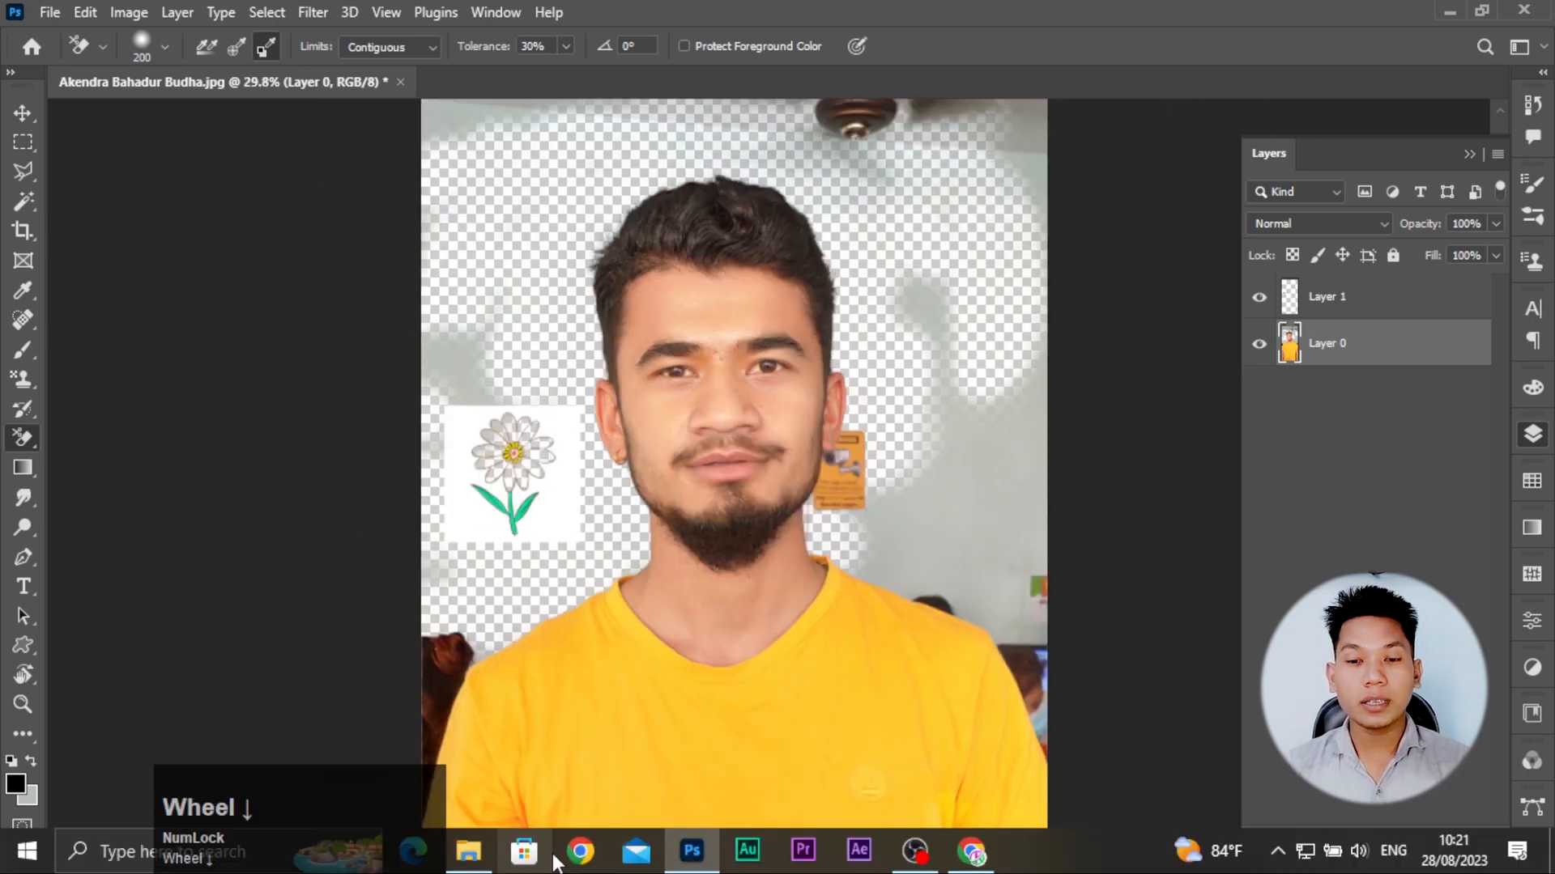
{"action": "left_click", "coordinate": [469, 851]}
{"action": "left_click", "coordinate": [691, 851]}
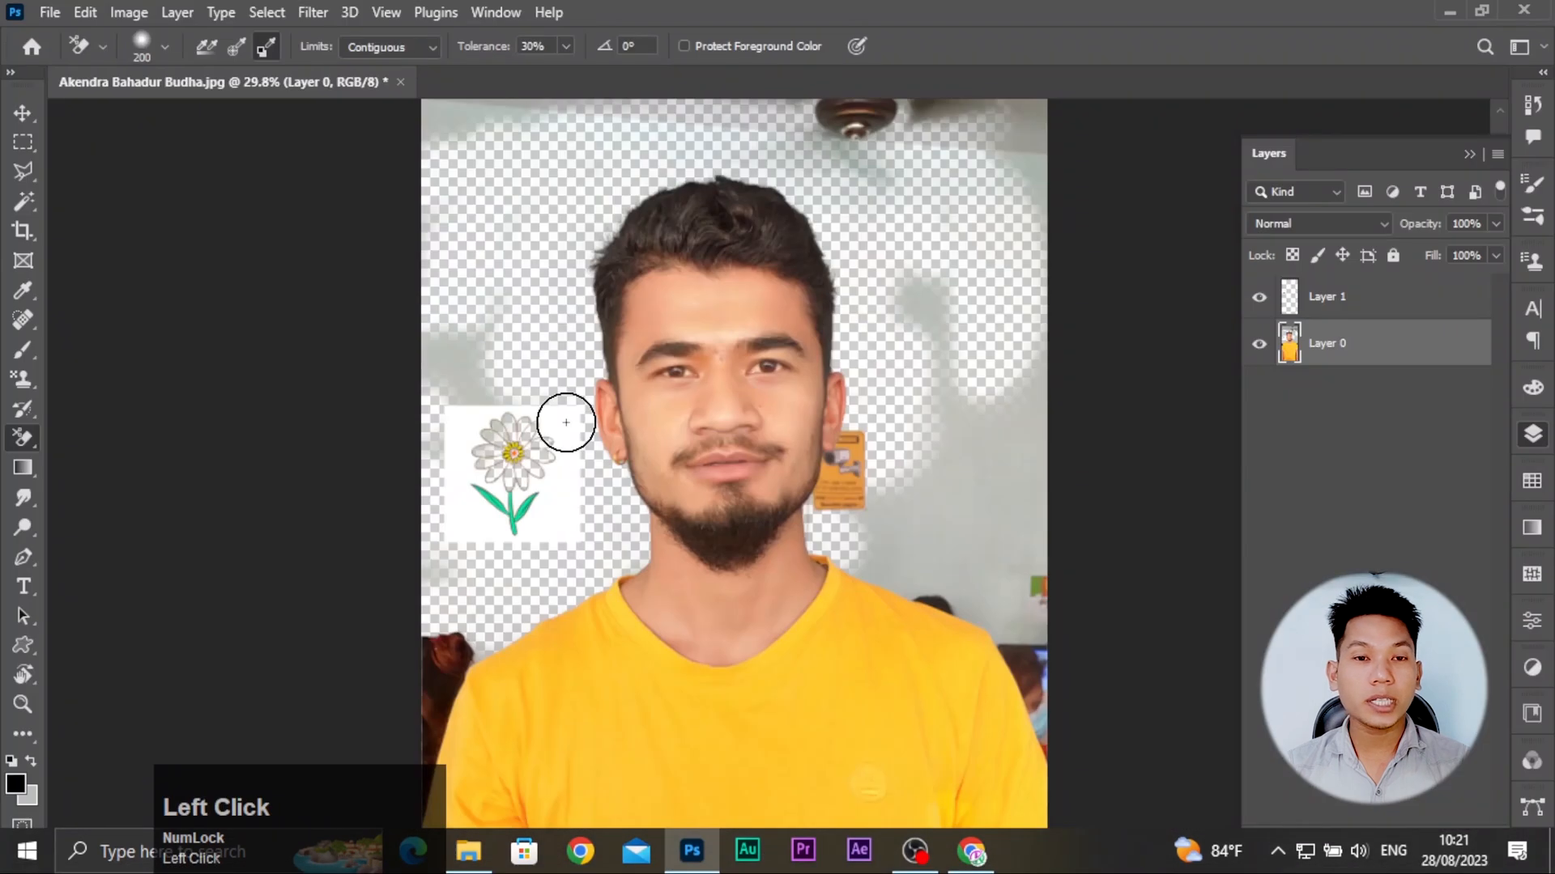
{"action": "left_click", "coordinate": [28, 48]}
{"action": "left_click", "coordinate": [484, 858]}
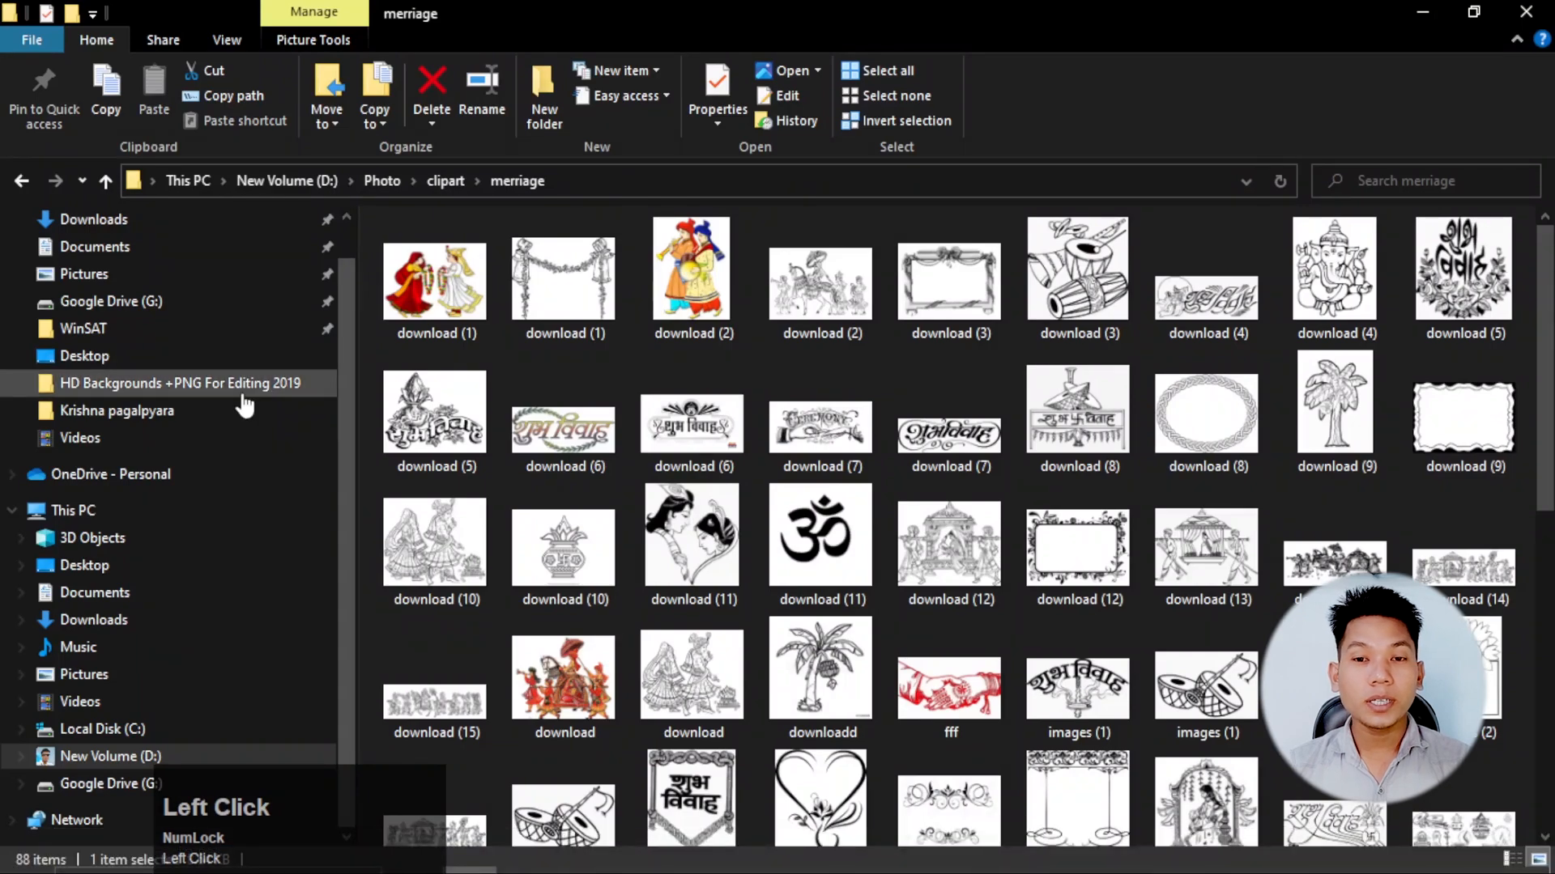
{"action": "left_click", "coordinate": [433, 181]}
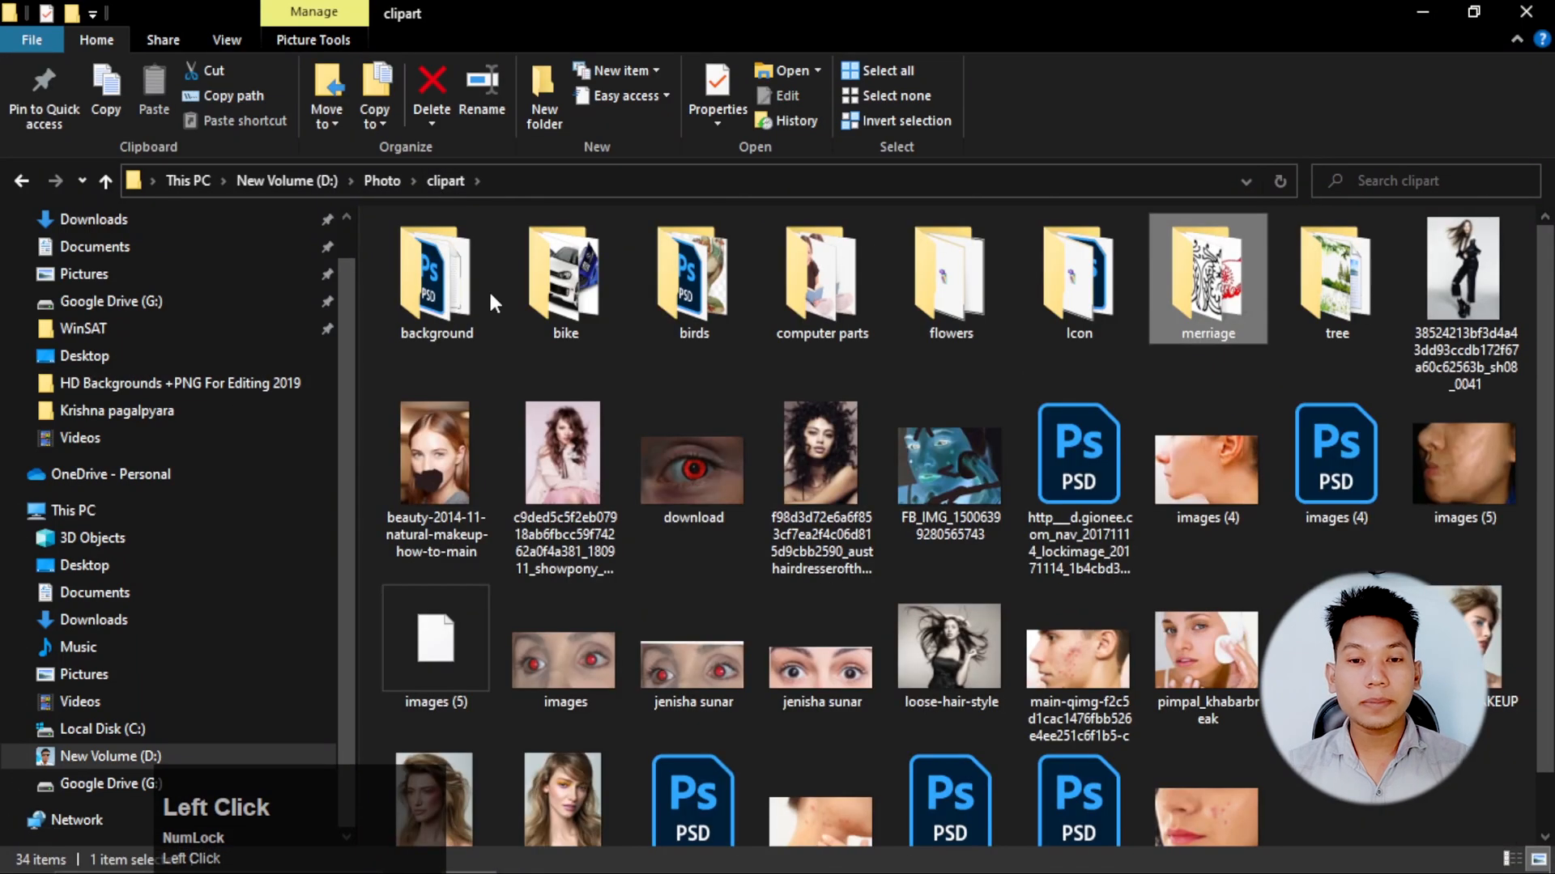
{"action": "double_click", "coordinate": [490, 295]}
{"action": "left_click_drag", "start_coordinate": [437, 471], "coordinate": [172, 505]}
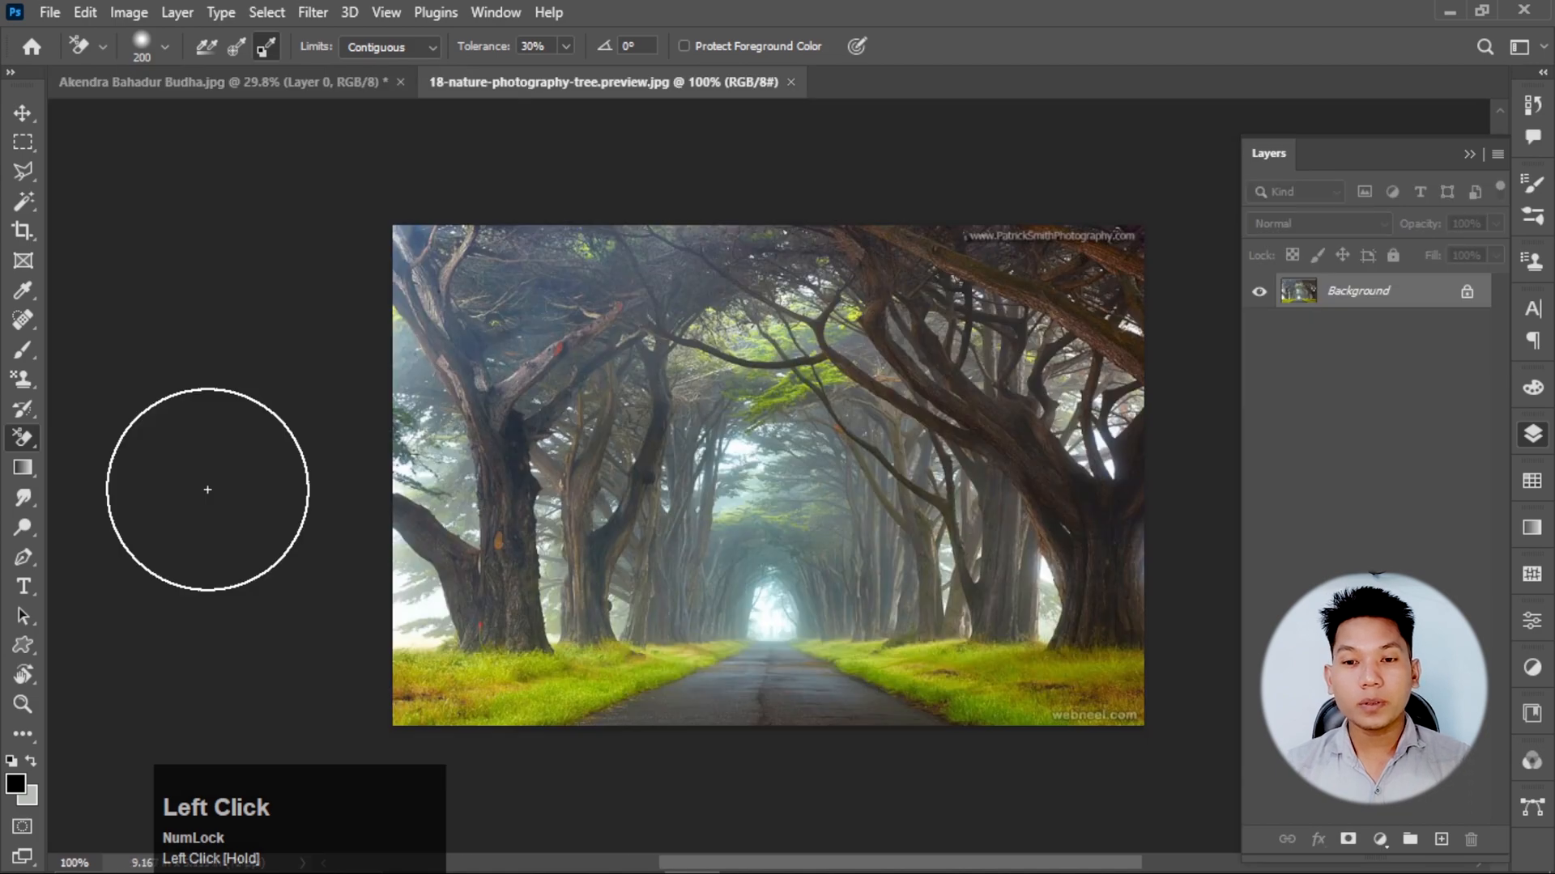
{"action": "scroll", "coordinate": [538, 469], "scroll_direction": "up", "scroll_amount": 5}
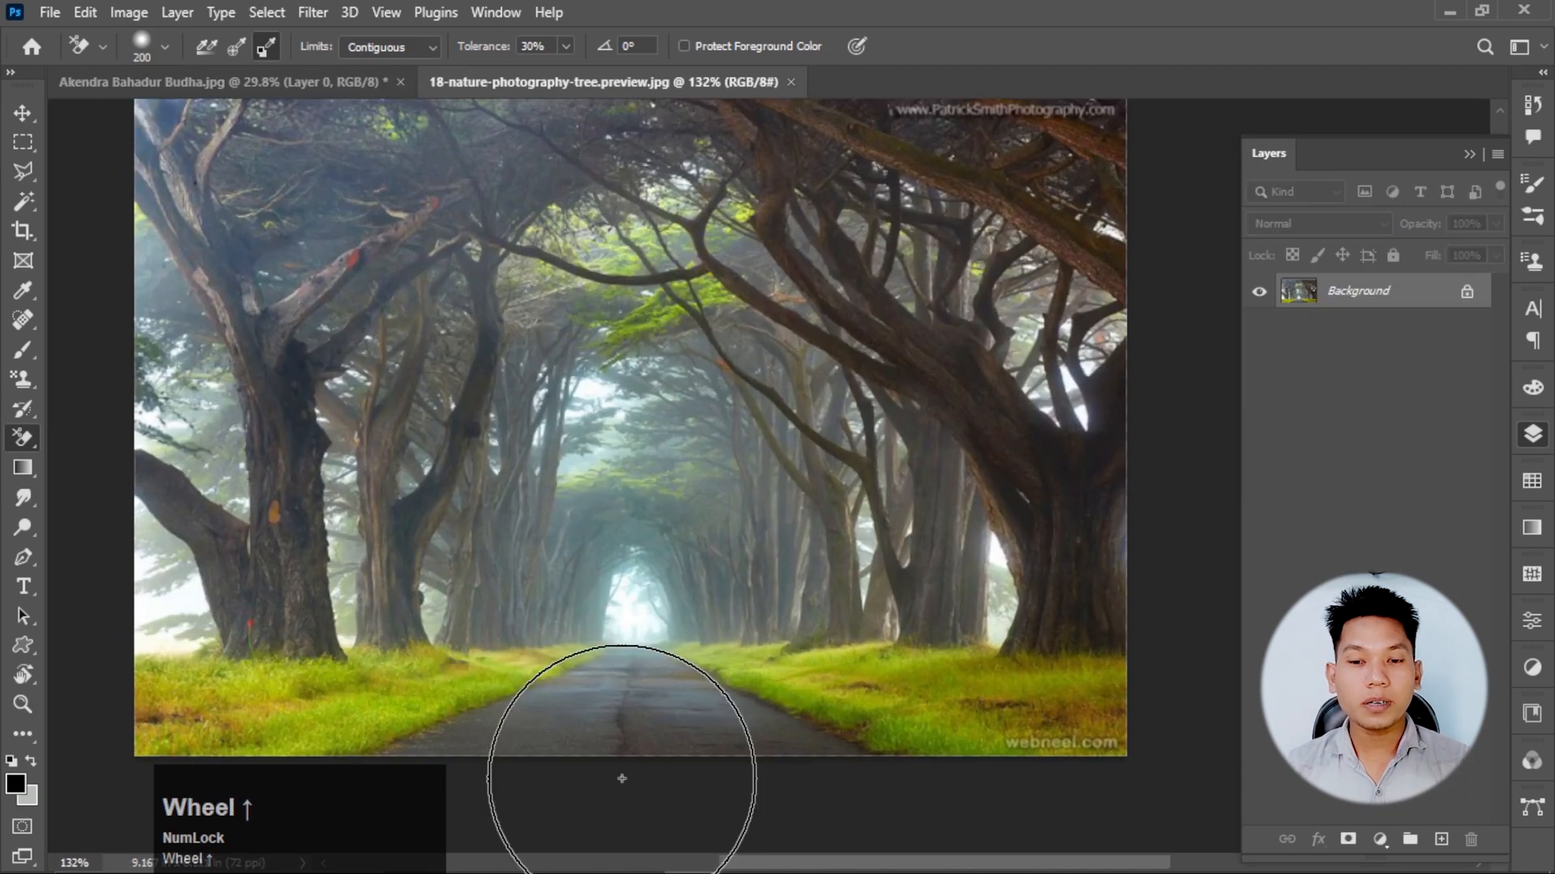
Place the photo of the long-haired woman in black from the clipart folder into the forest document.
{"action": "left_click", "coordinate": [469, 855]}
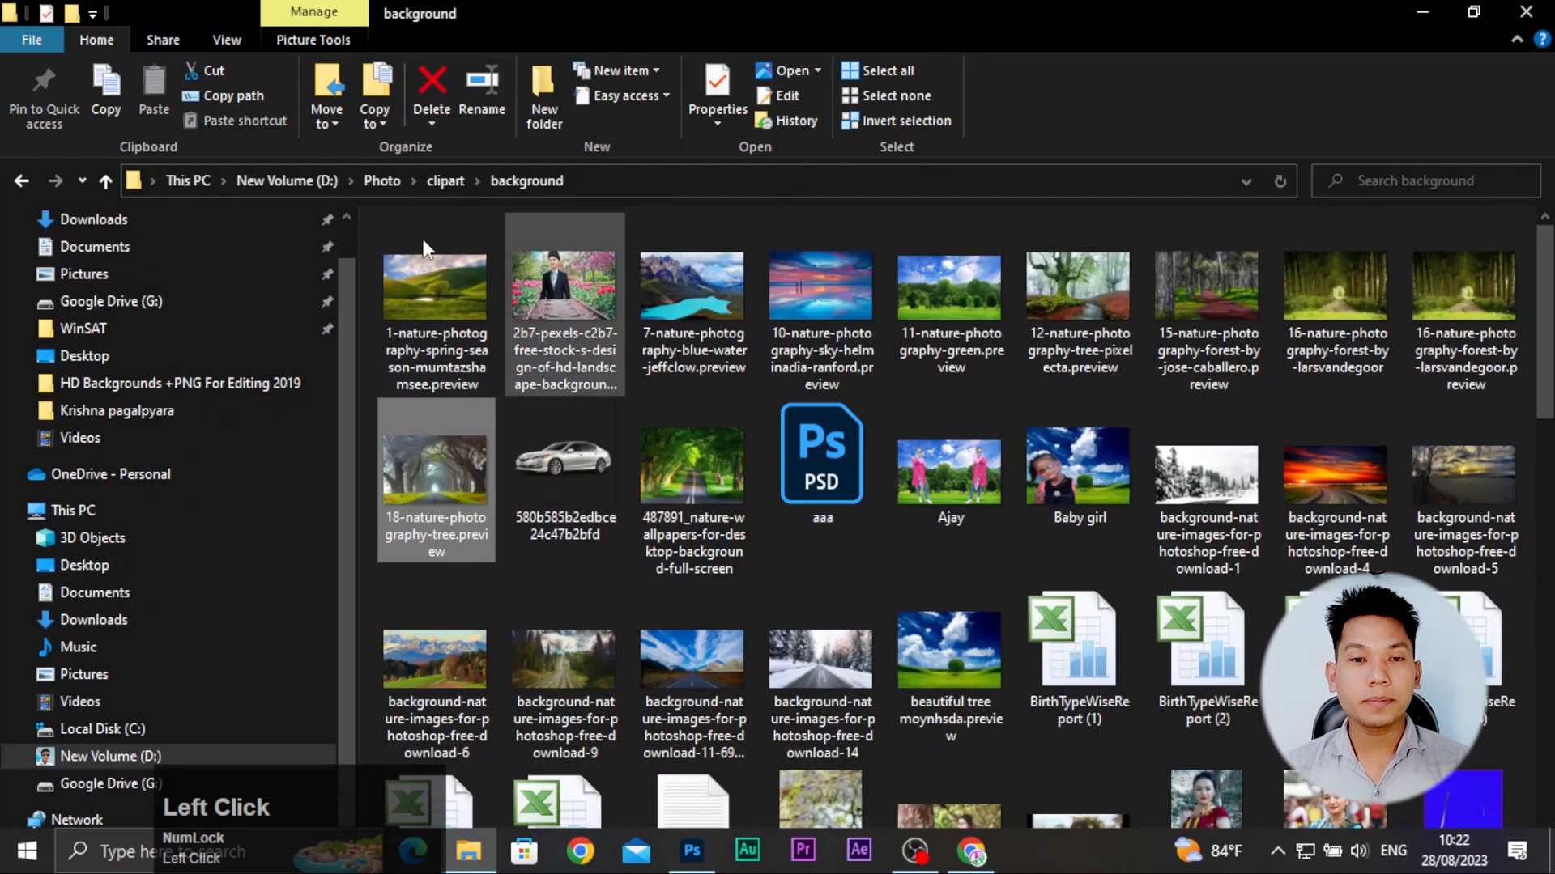
{"action": "left_click", "coordinate": [22, 180]}
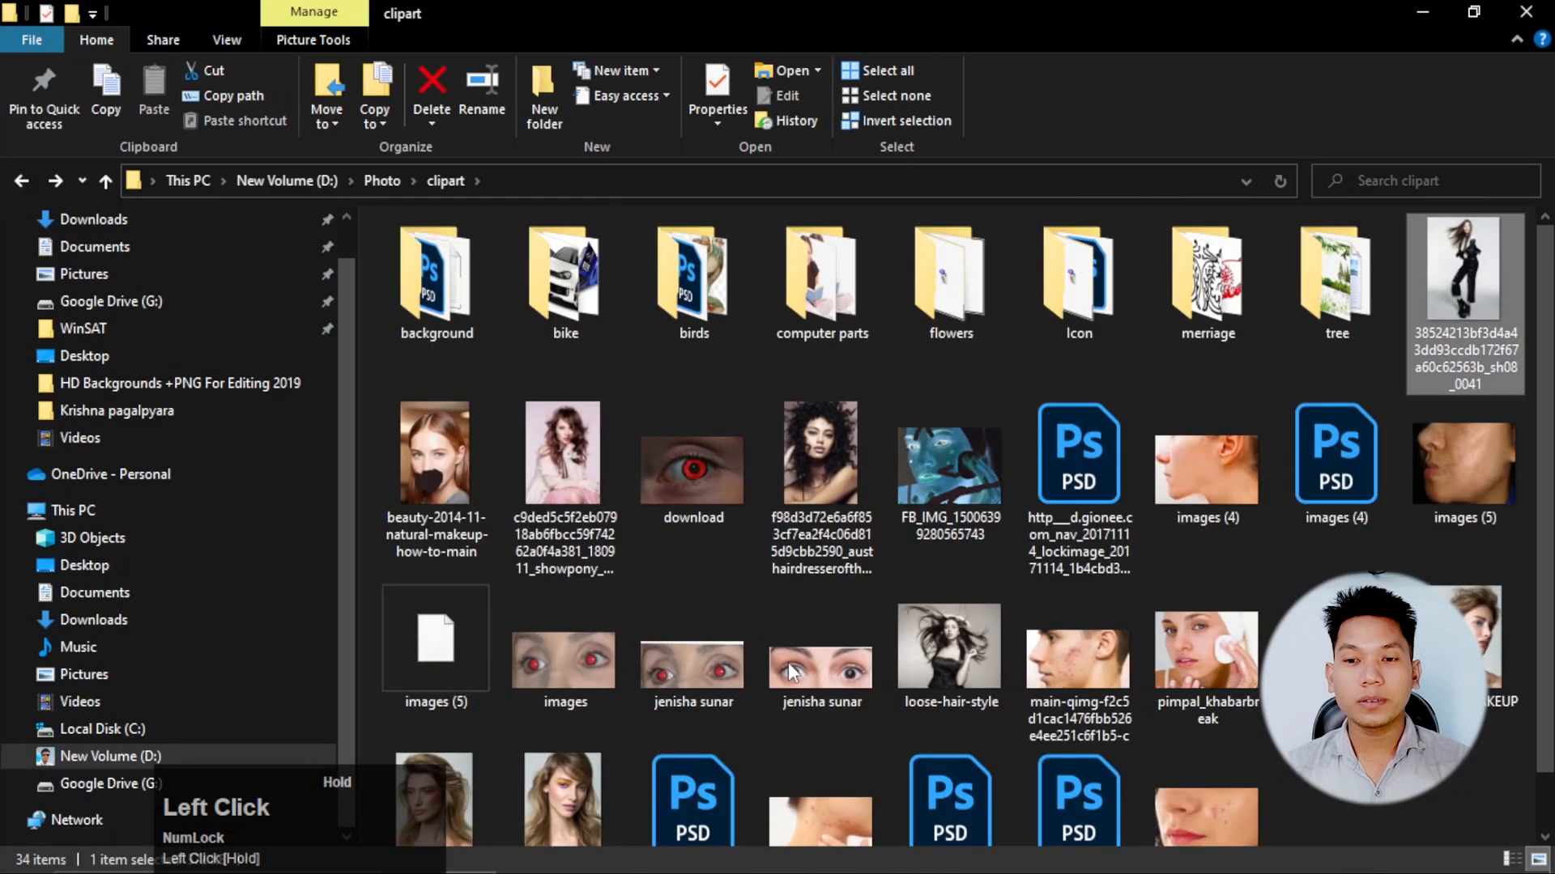
{"action": "left_click_drag", "start_coordinate": [1463, 299], "coordinate": [635, 543]}
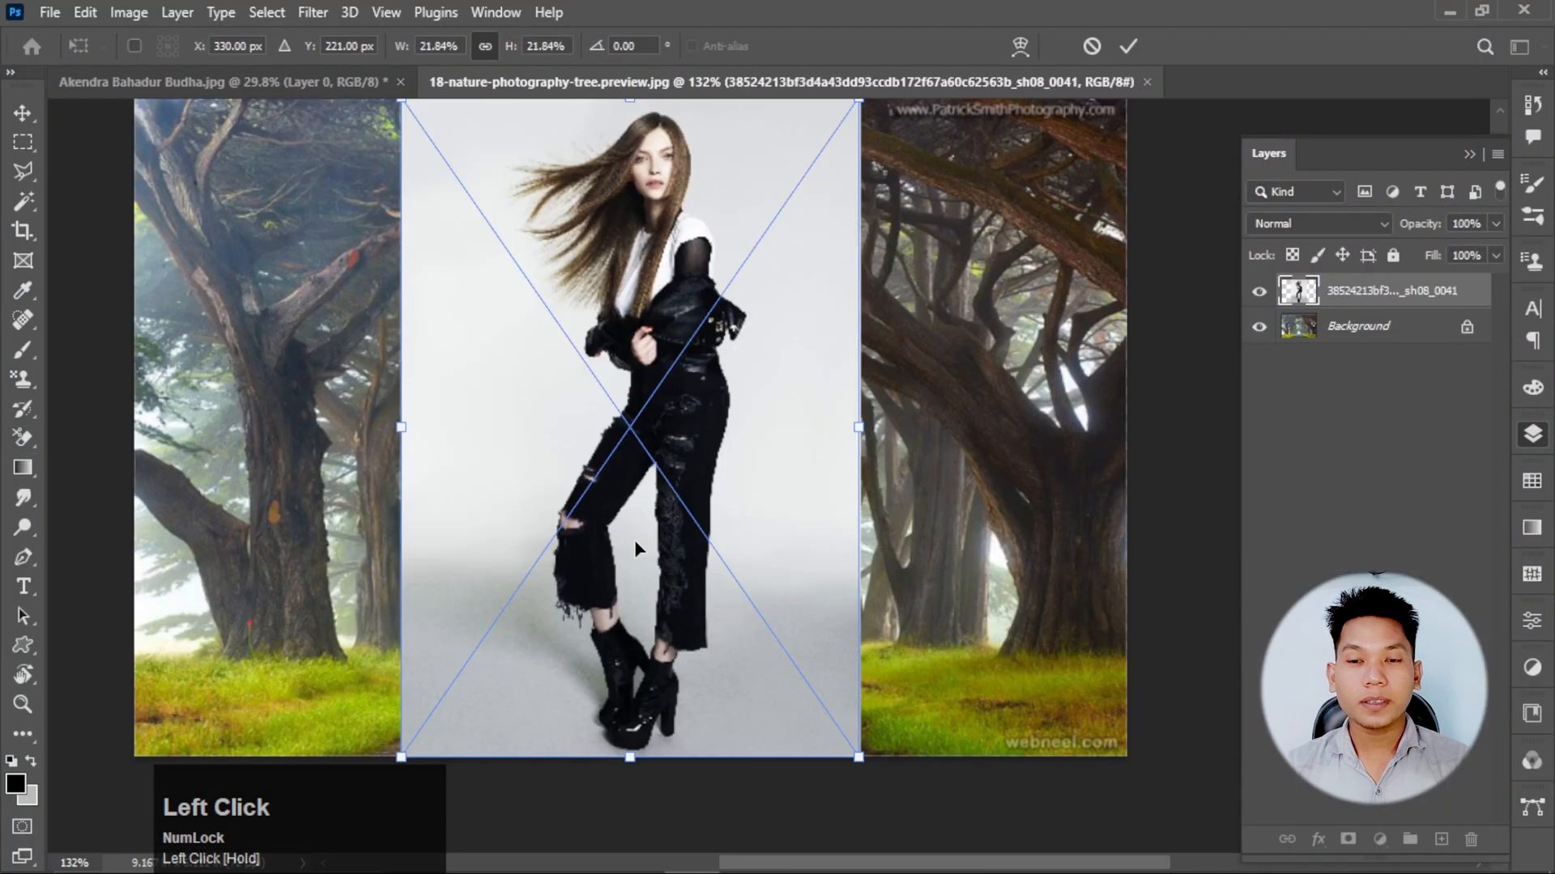
Scale the placed photo to about 18.32%, position it over the road and commit the transform.
{"action": "scroll", "coordinate": [635, 539], "scroll_direction": "down", "scroll_amount": 2}
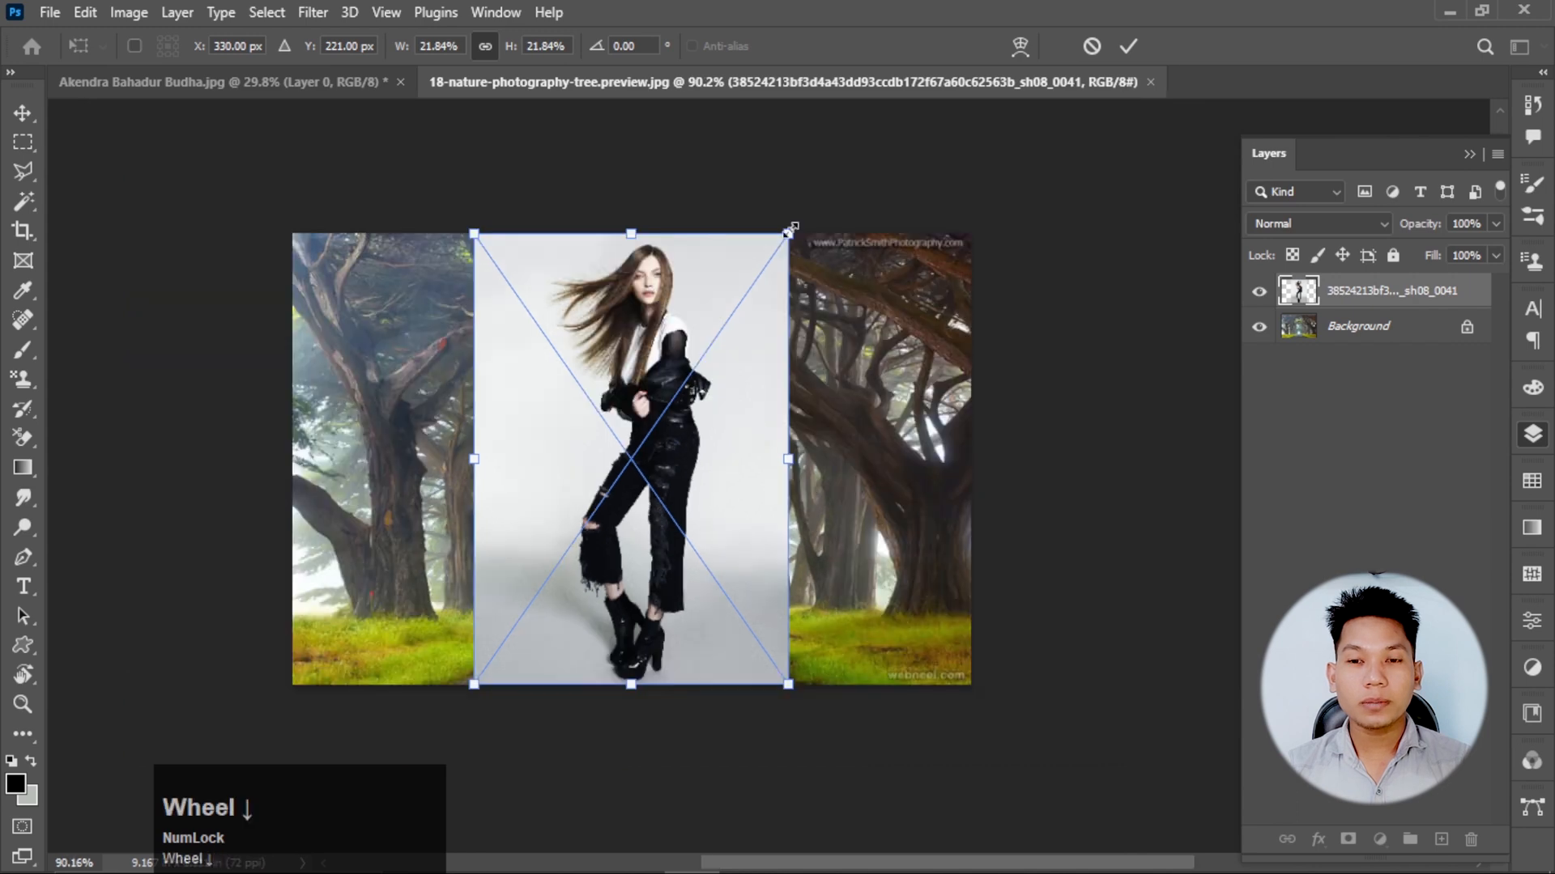
{"action": "left_click_drag", "start_coordinate": [788, 234], "coordinate": [737, 306]}
{"action": "left_click_drag", "start_coordinate": [643, 484], "coordinate": [647, 468]}
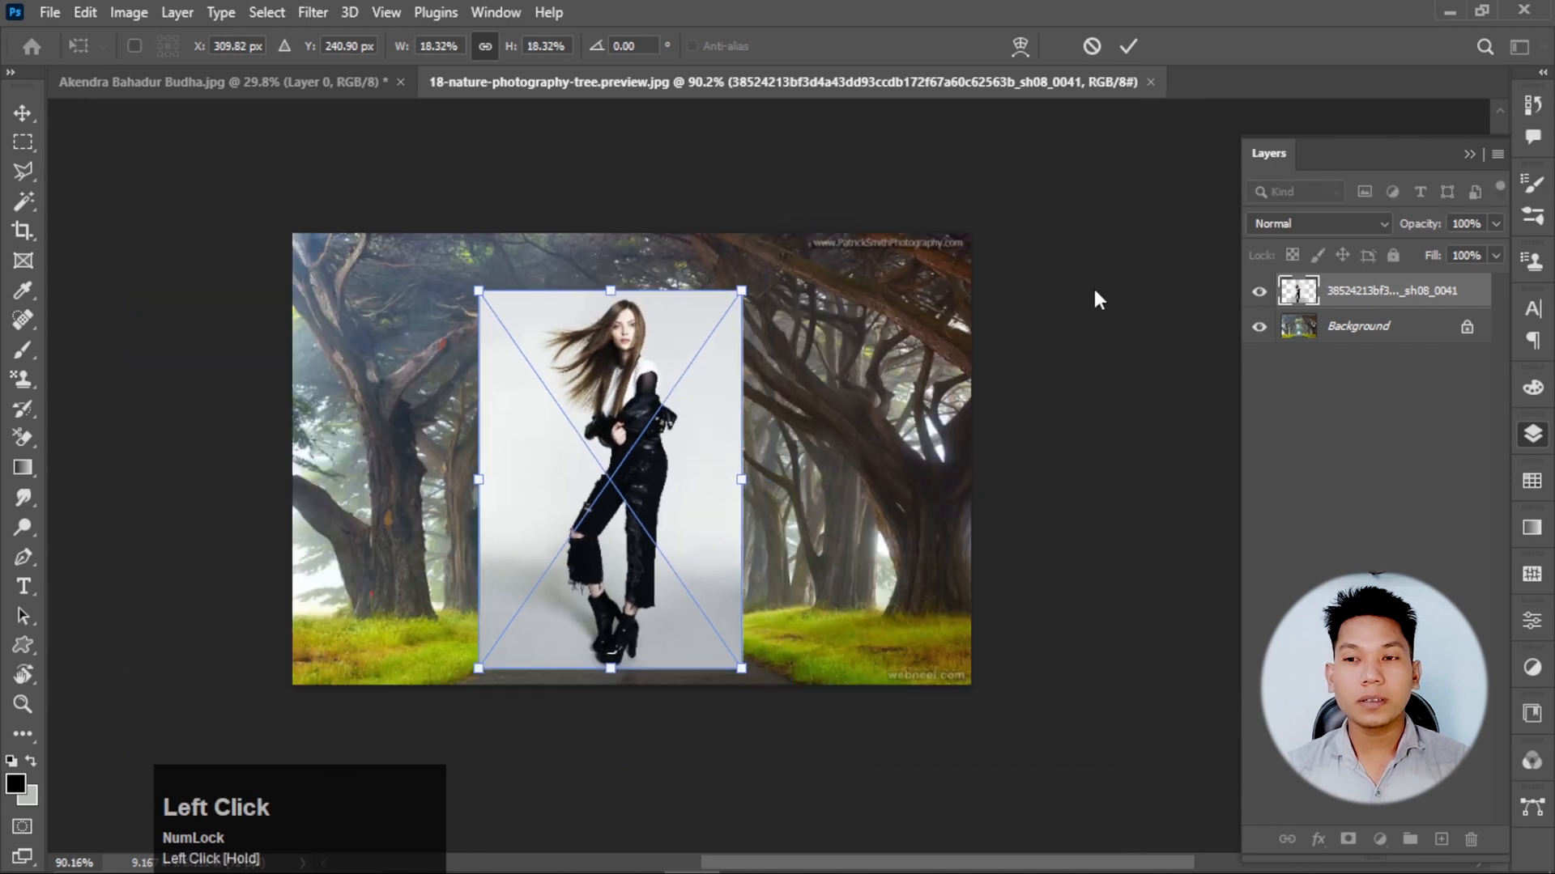
{"action": "left_click", "coordinate": [1126, 47]}
Rasterize the placed photo's layer and reduce the Background Eraser's brush size to 50.
{"action": "key", "text": "e"}
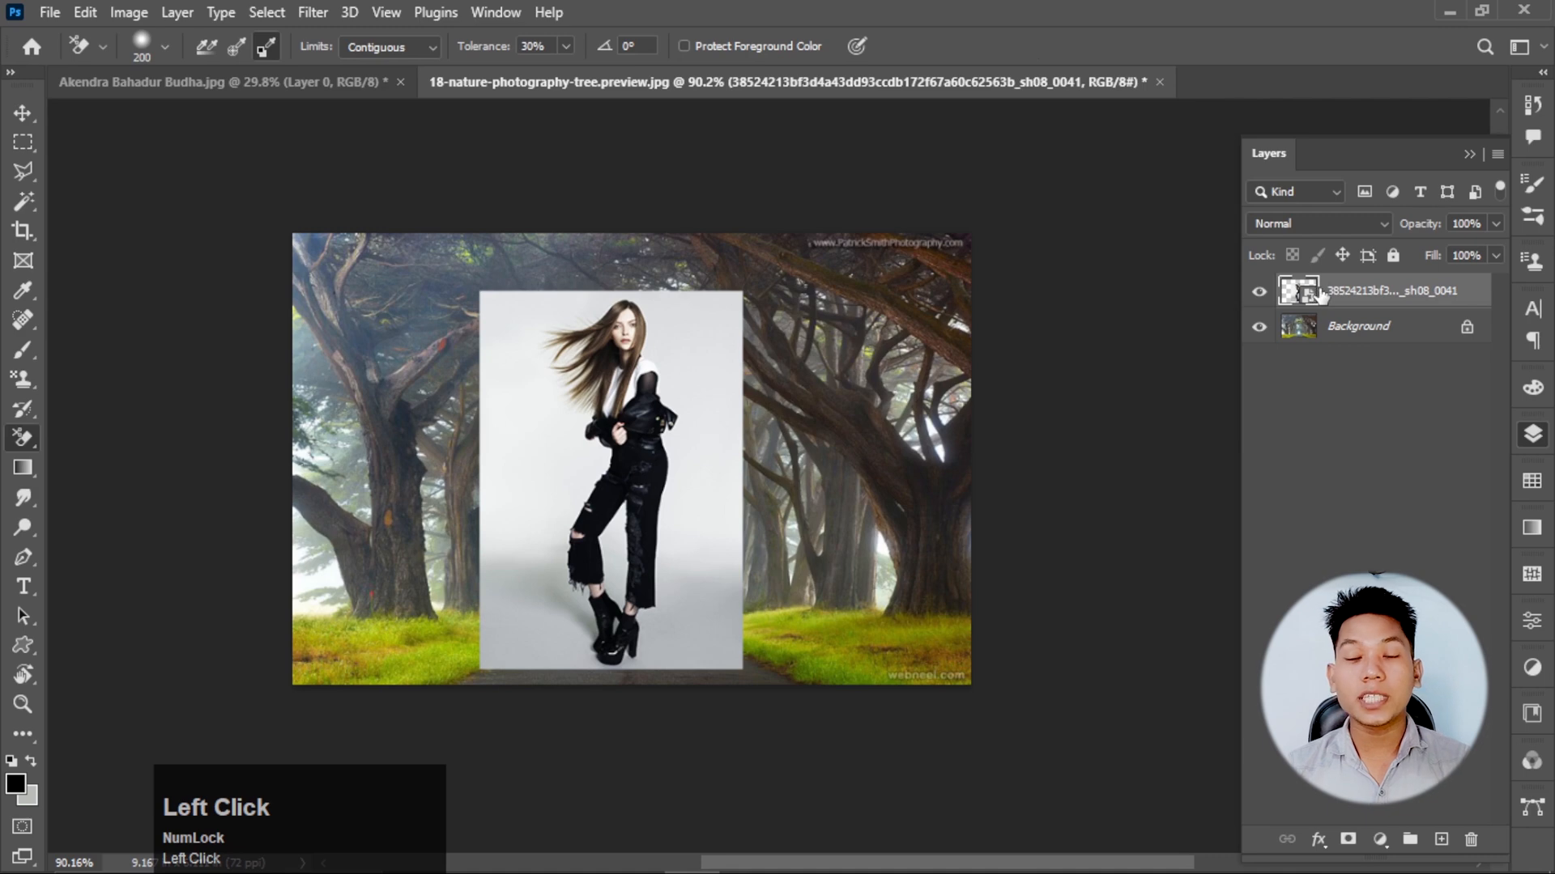
{"action": "right_click", "coordinate": [1359, 288]}
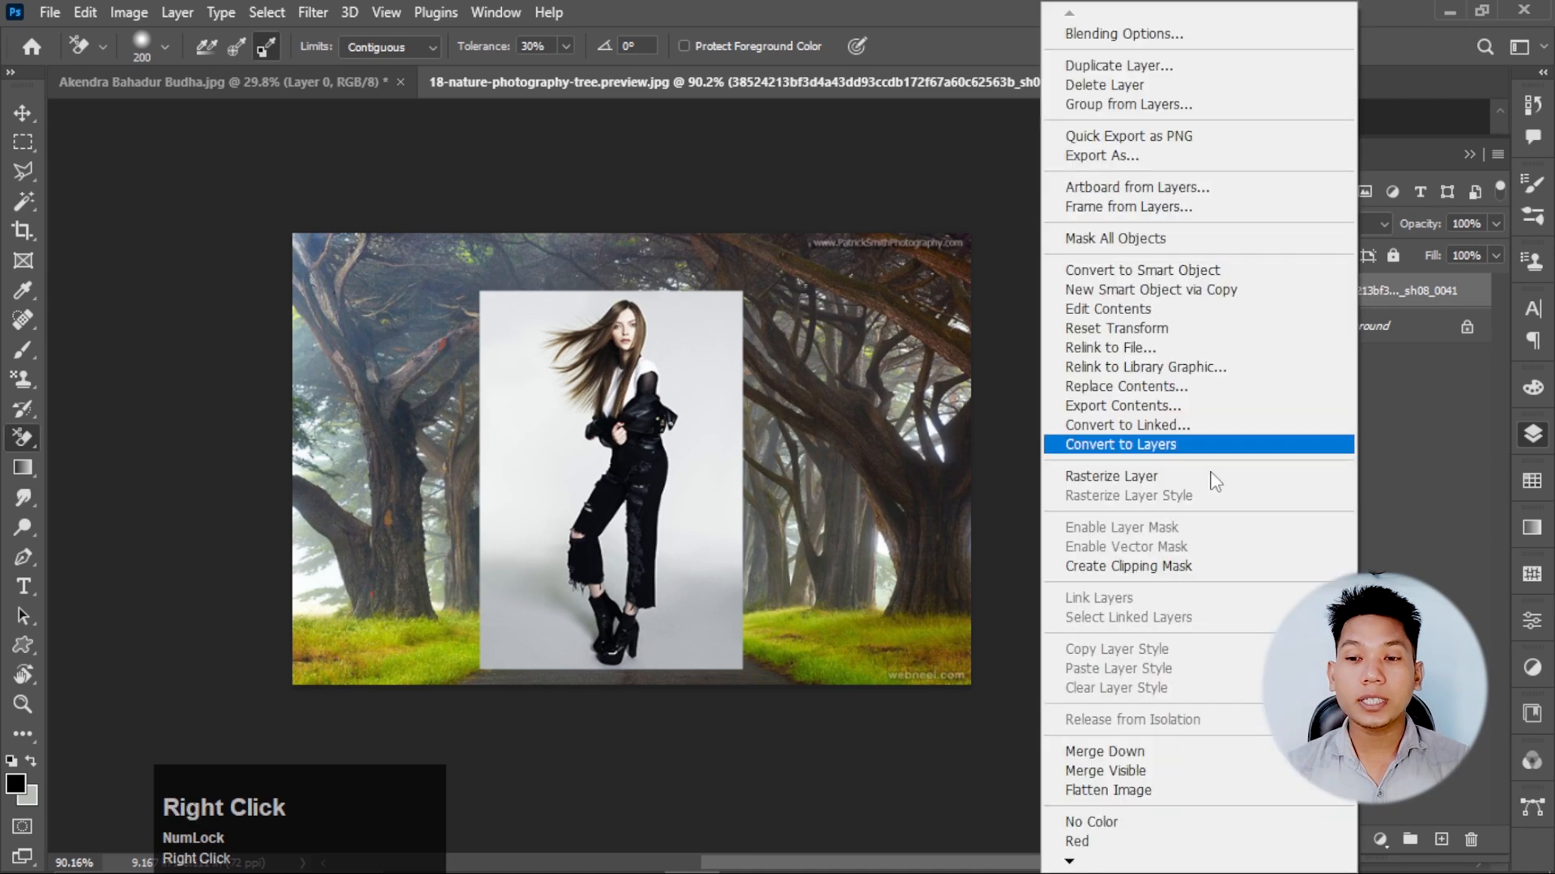
{"action": "left_click", "coordinate": [1142, 484]}
{"action": "scroll", "coordinate": [659, 400], "scroll_direction": "up", "scroll_amount": 4}
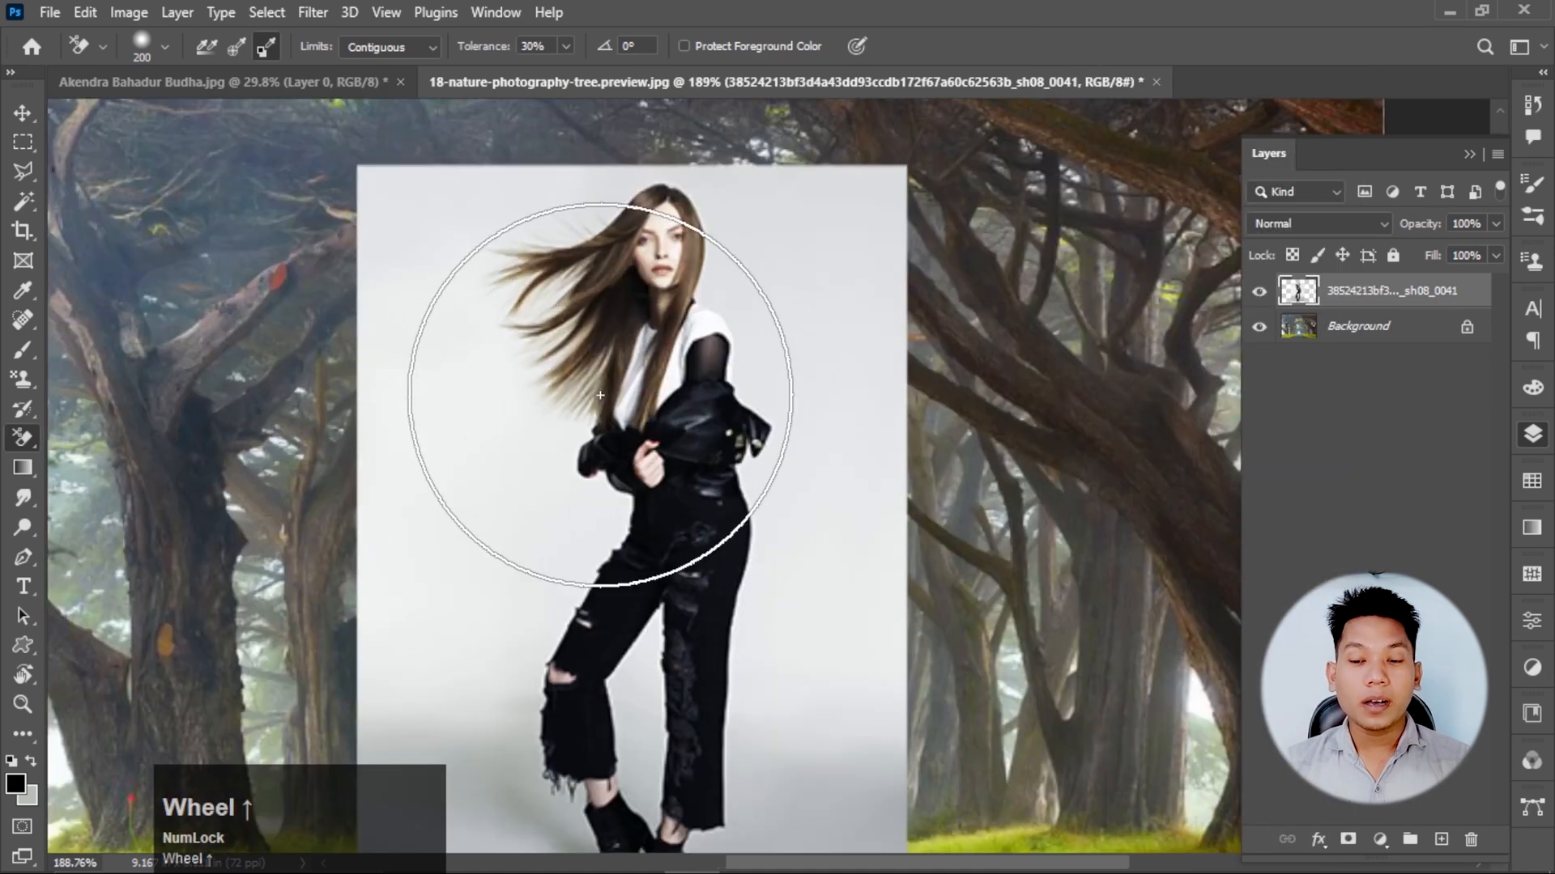
{"action": "key", "text": "bracketleft"}
{"action": "key", "text": "bracketleft"}
{"action": "key", "text": "bracketleft"}
{"action": "key", "text": "bracketleft"}
{"action": "scroll", "coordinate": [538, 394], "scroll_direction": "up", "scroll_amount": 3}
{"action": "key", "text": "bracketleft"}
{"action": "key", "text": "bracketleft"}
{"action": "key", "text": "bracketleft"}
{"action": "key", "text": "bracketleft"}
{"action": "key", "text": "bracketleft"}
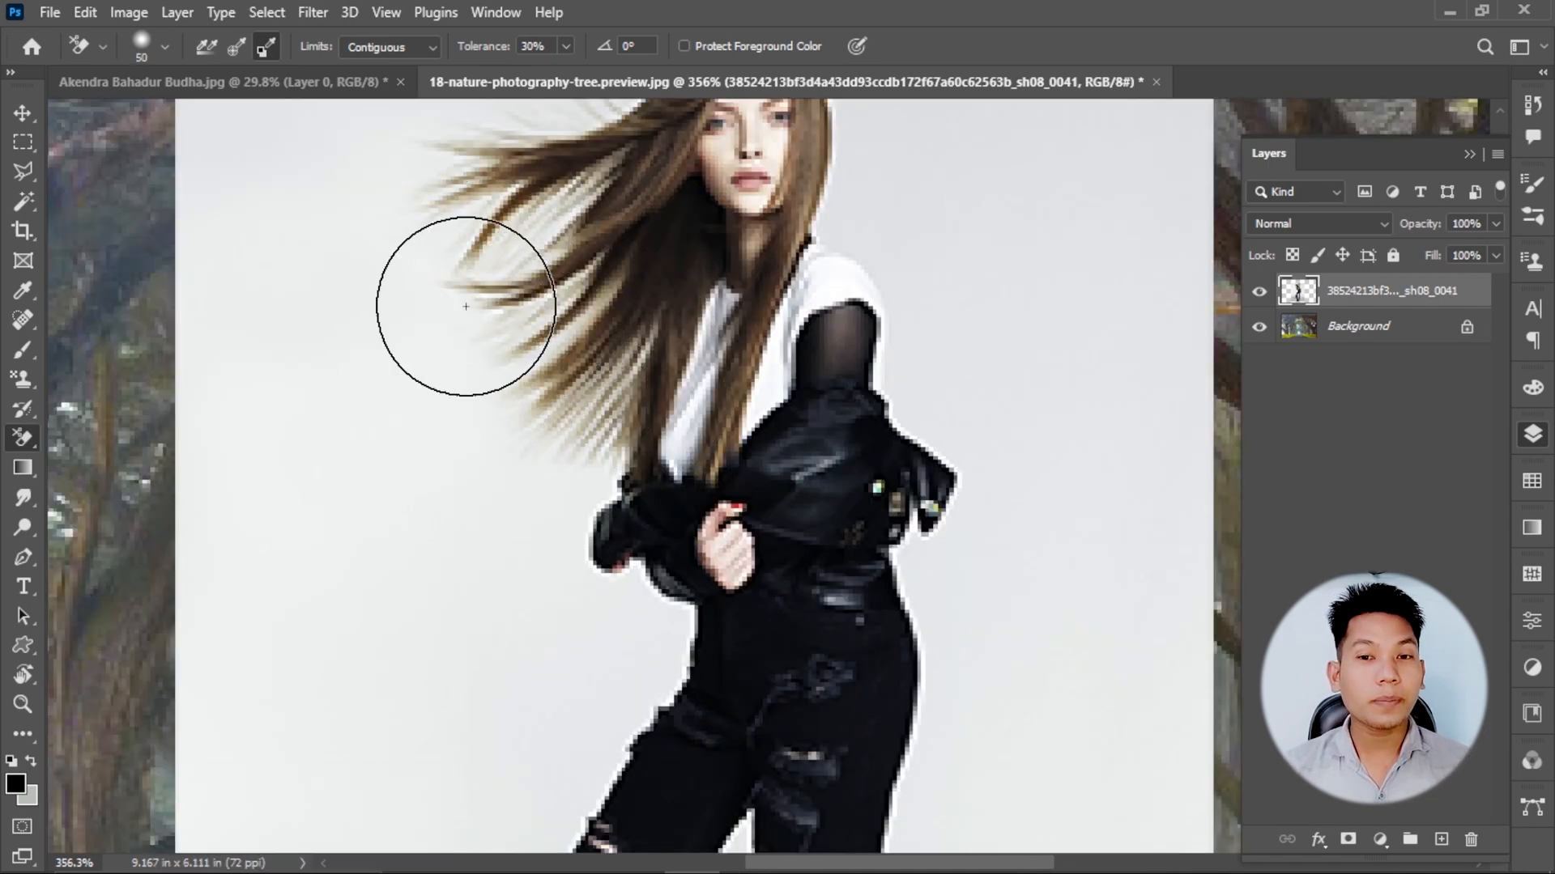
Switch to File Explorer and open 38524213bf3d4a43dd93ccdb172f67a60c62563b_sh08_0041.jpg as its own Photoshop document.
{"action": "scroll", "coordinate": [495, 334], "scroll_direction": "down", "scroll_amount": 1}
{"action": "scroll", "coordinate": [565, 354], "scroll_direction": "up", "scroll_amount": 1}
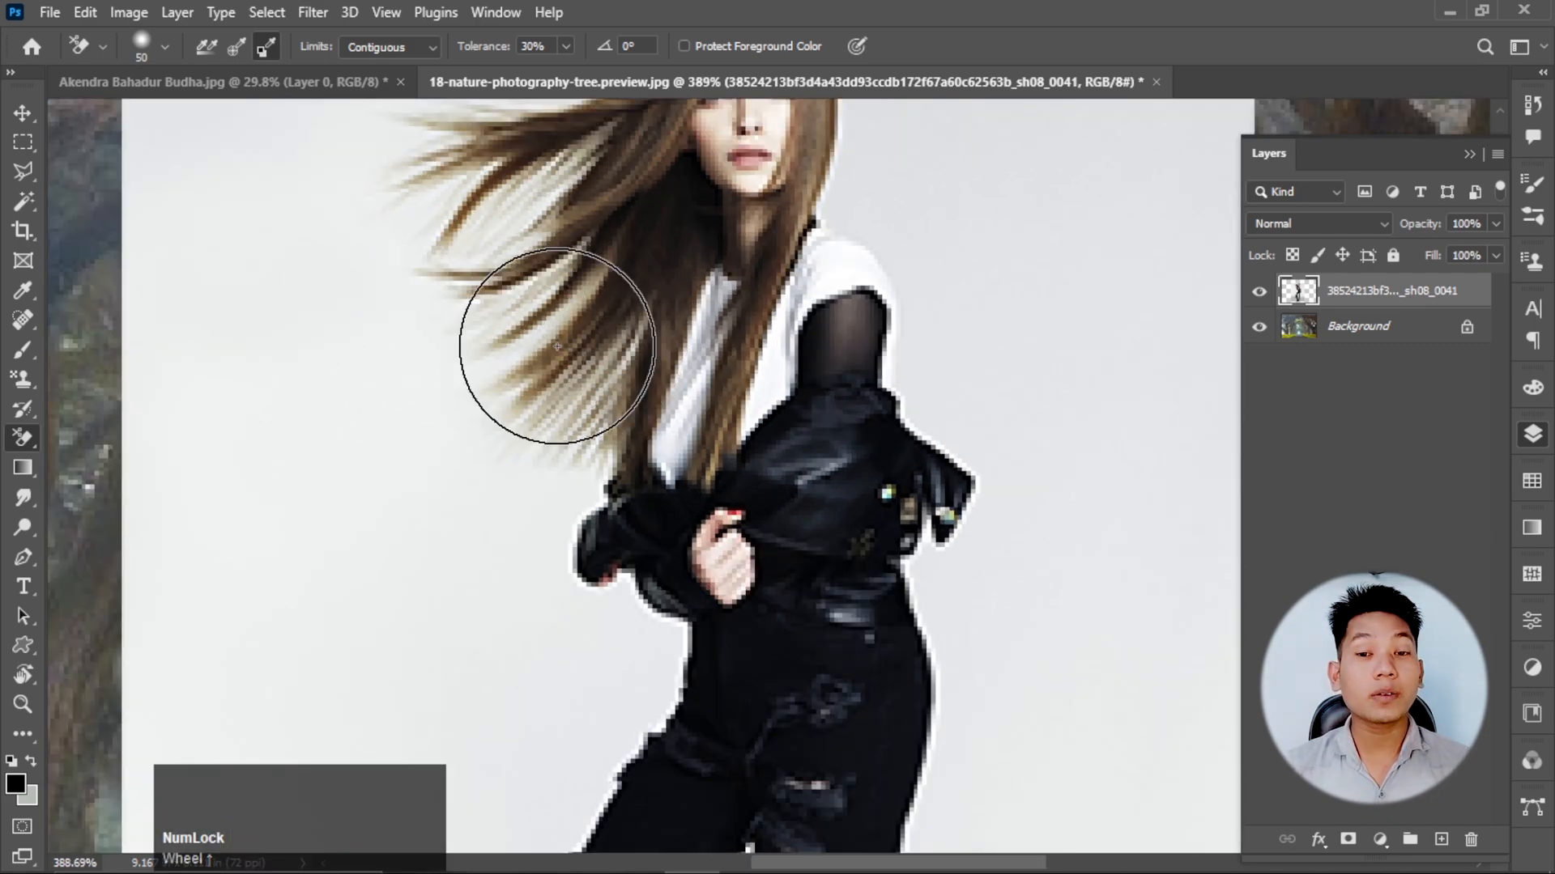
{"action": "scroll", "coordinate": [557, 346], "scroll_direction": "down", "scroll_amount": 3}
{"action": "scroll", "coordinate": [563, 341], "scroll_direction": "up", "scroll_amount": 1}
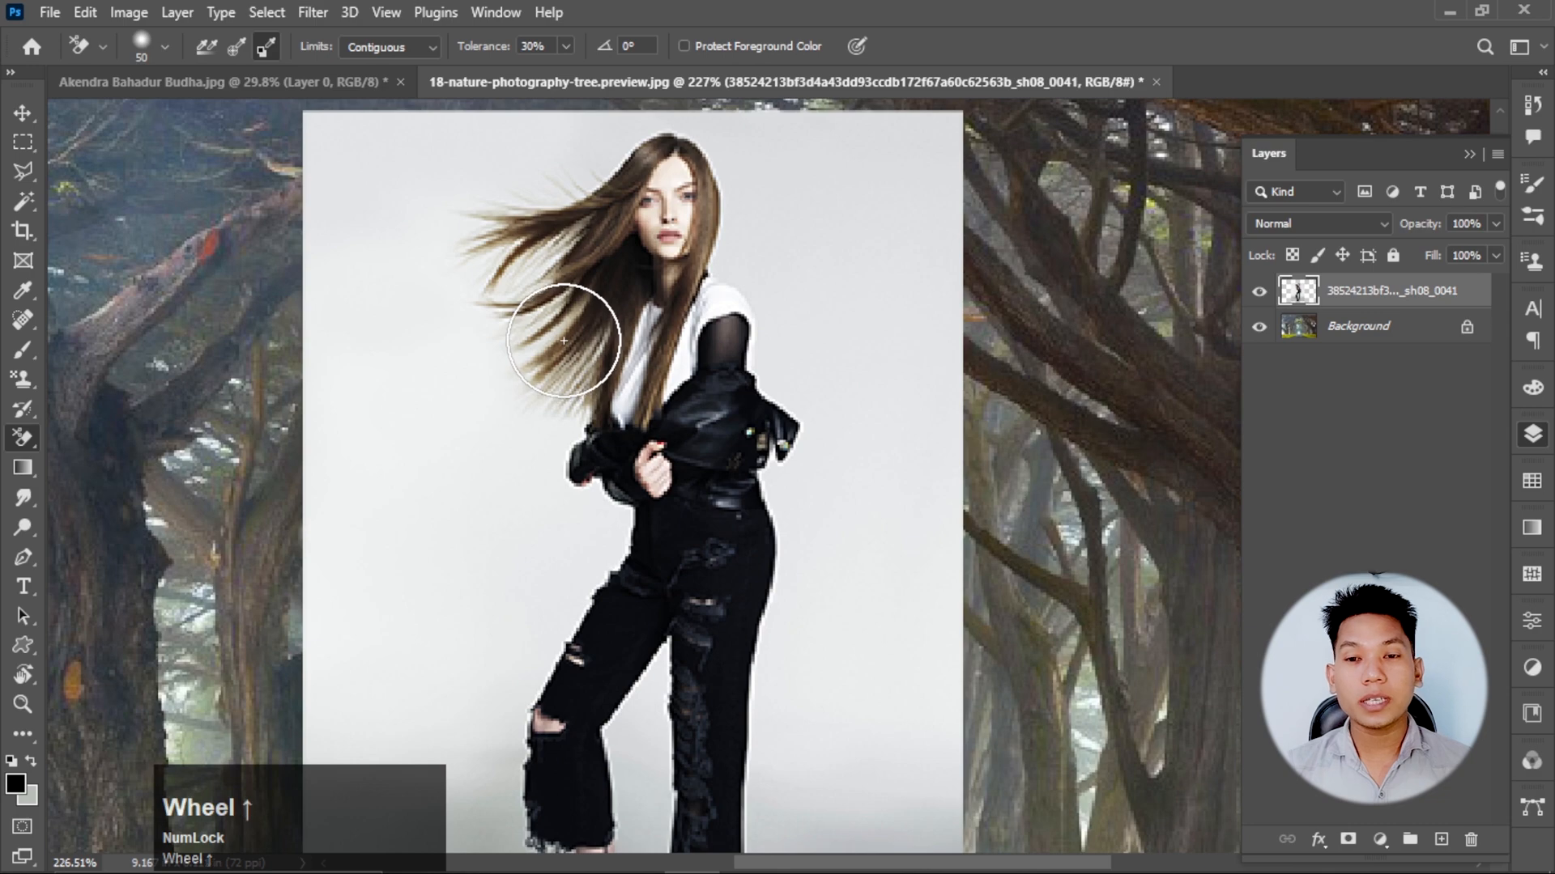
{"action": "scroll", "coordinate": [564, 340], "scroll_direction": "down", "scroll_amount": 2}
{"action": "mouse_move", "coordinate": [590, 856]}
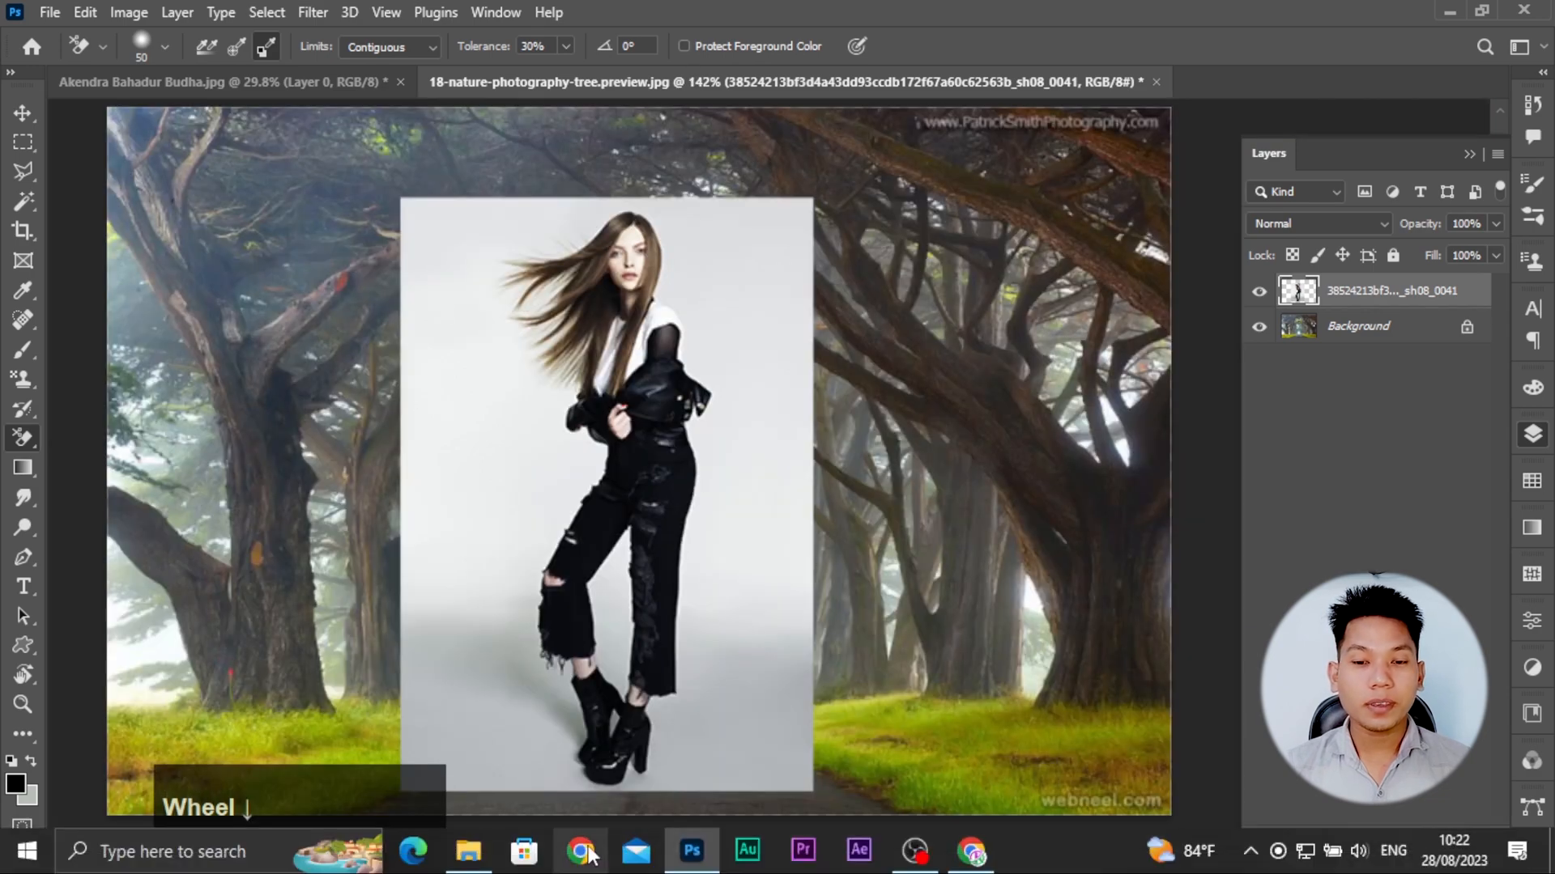
{"action": "left_click", "coordinate": [469, 852]}
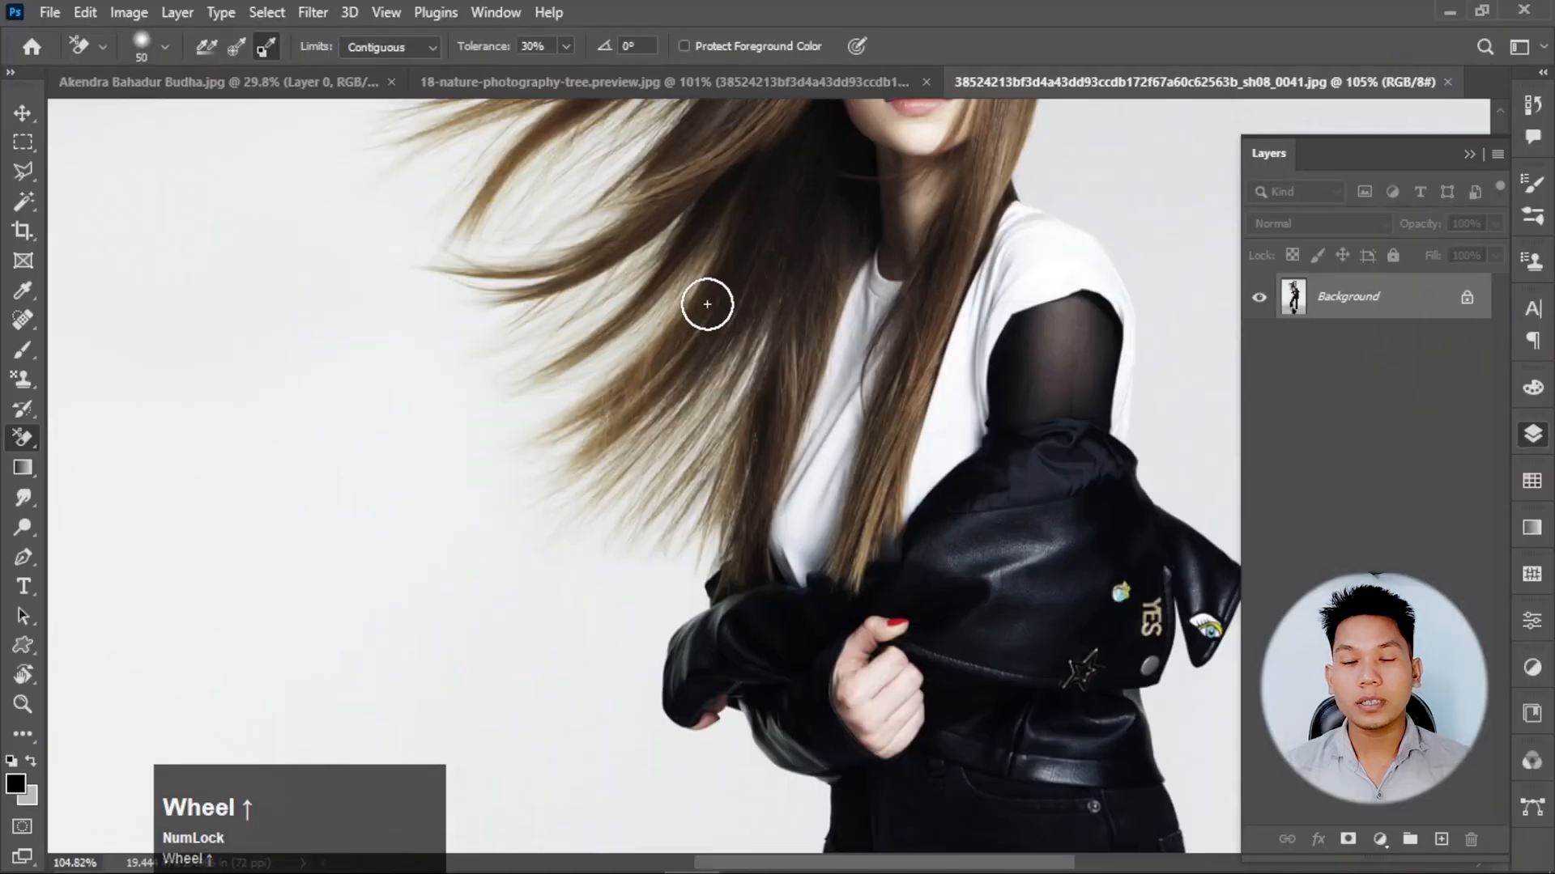
{"action": "scroll", "coordinate": [704, 259], "scroll_direction": "up", "scroll_amount": 3}
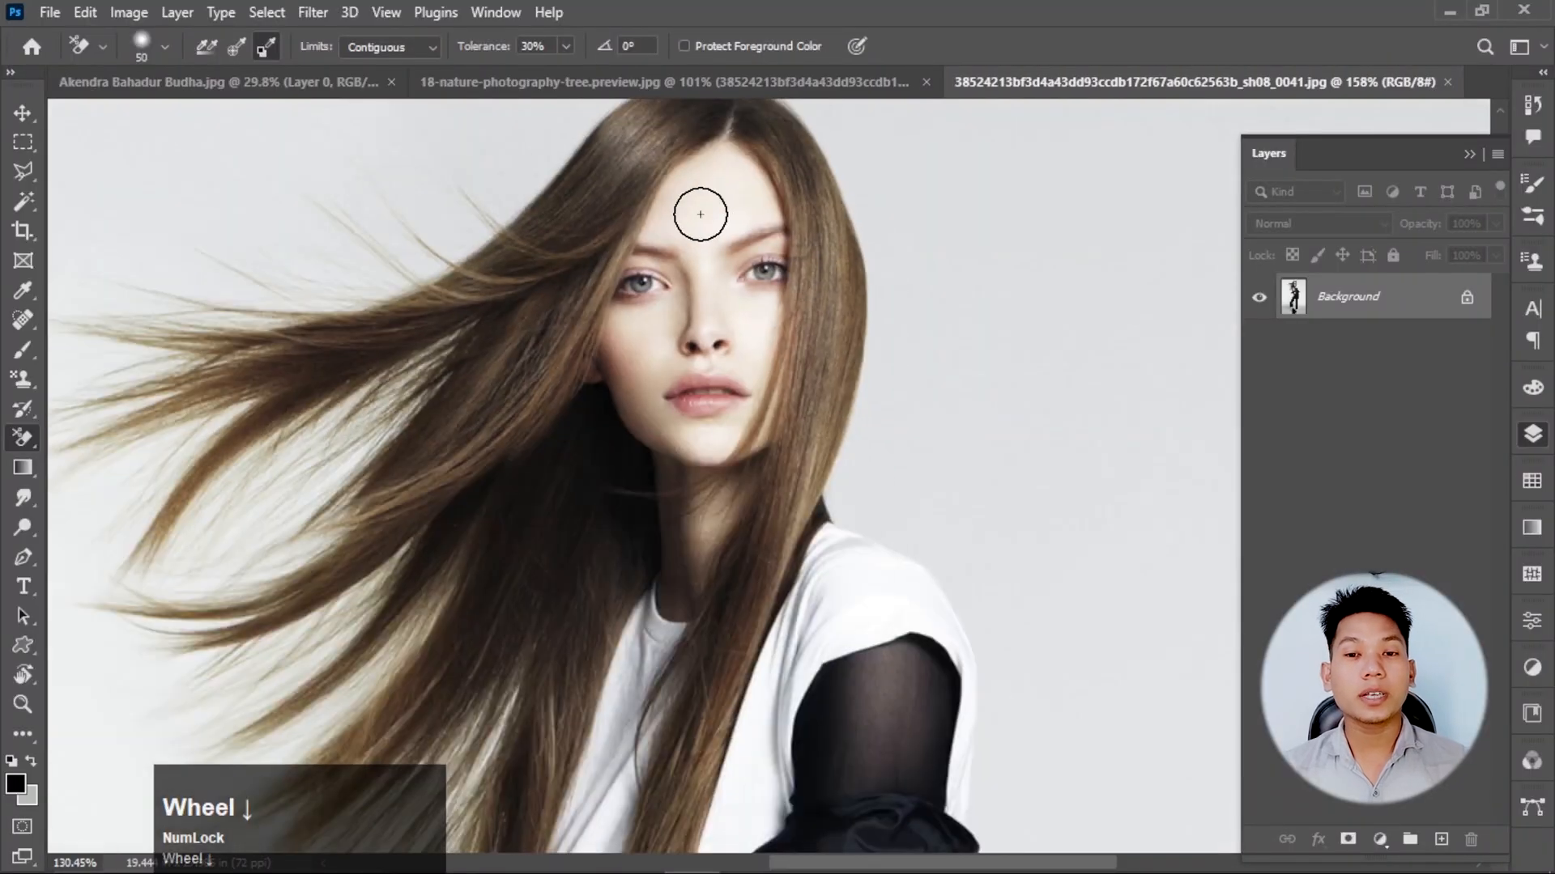
{"action": "scroll", "coordinate": [545, 304], "scroll_direction": "down", "scroll_amount": 3}
{"action": "scroll", "coordinate": [548, 302], "scroll_direction": "up", "scroll_amount": 3}
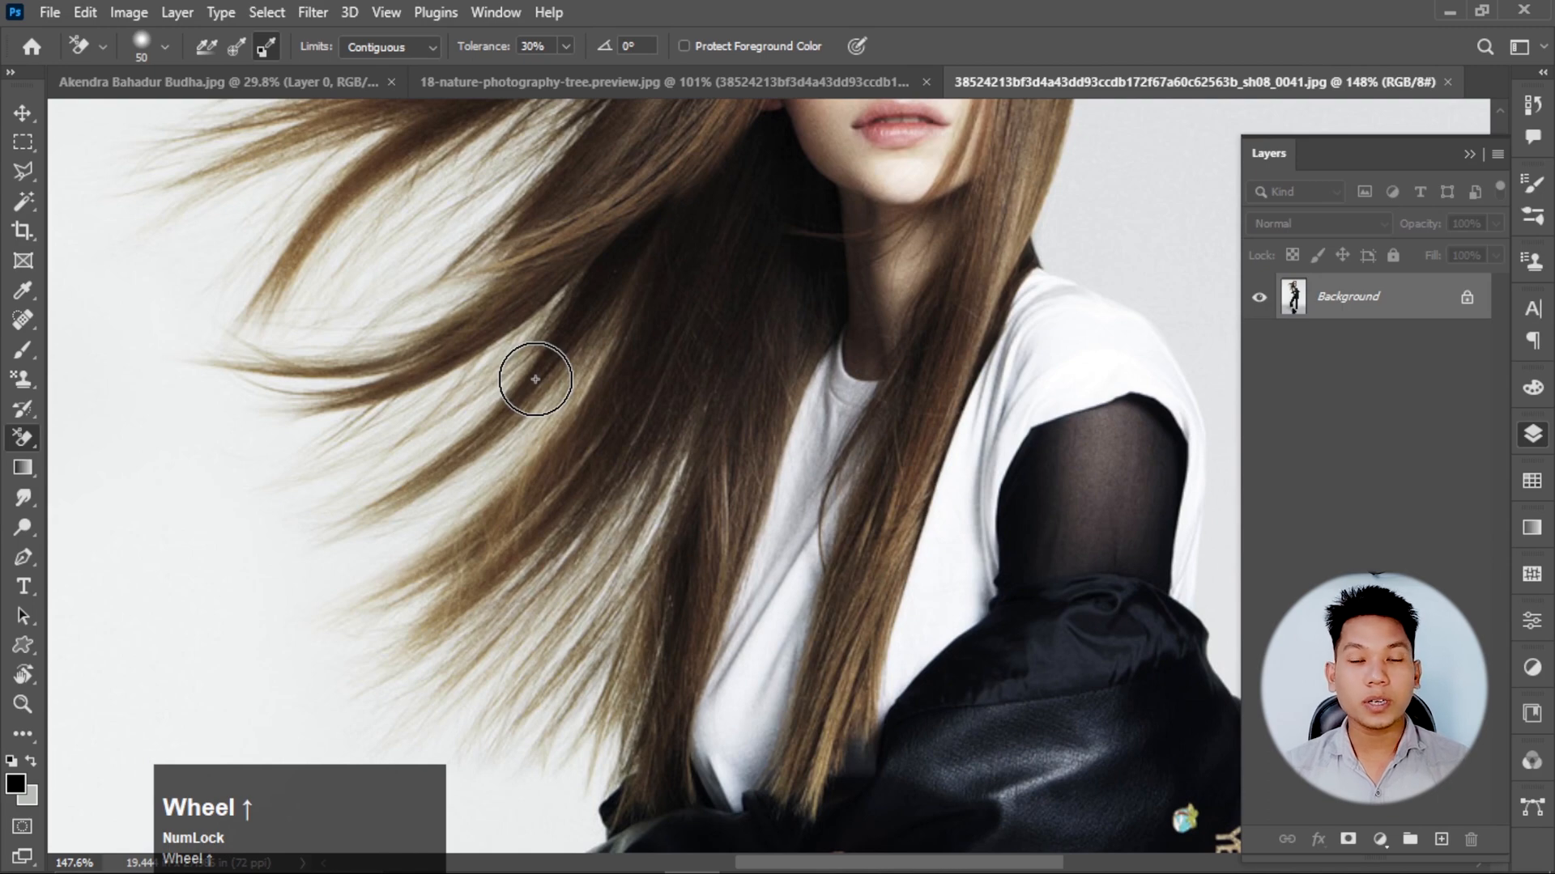
{"action": "scroll", "coordinate": [535, 379], "scroll_direction": "down", "scroll_amount": 4}
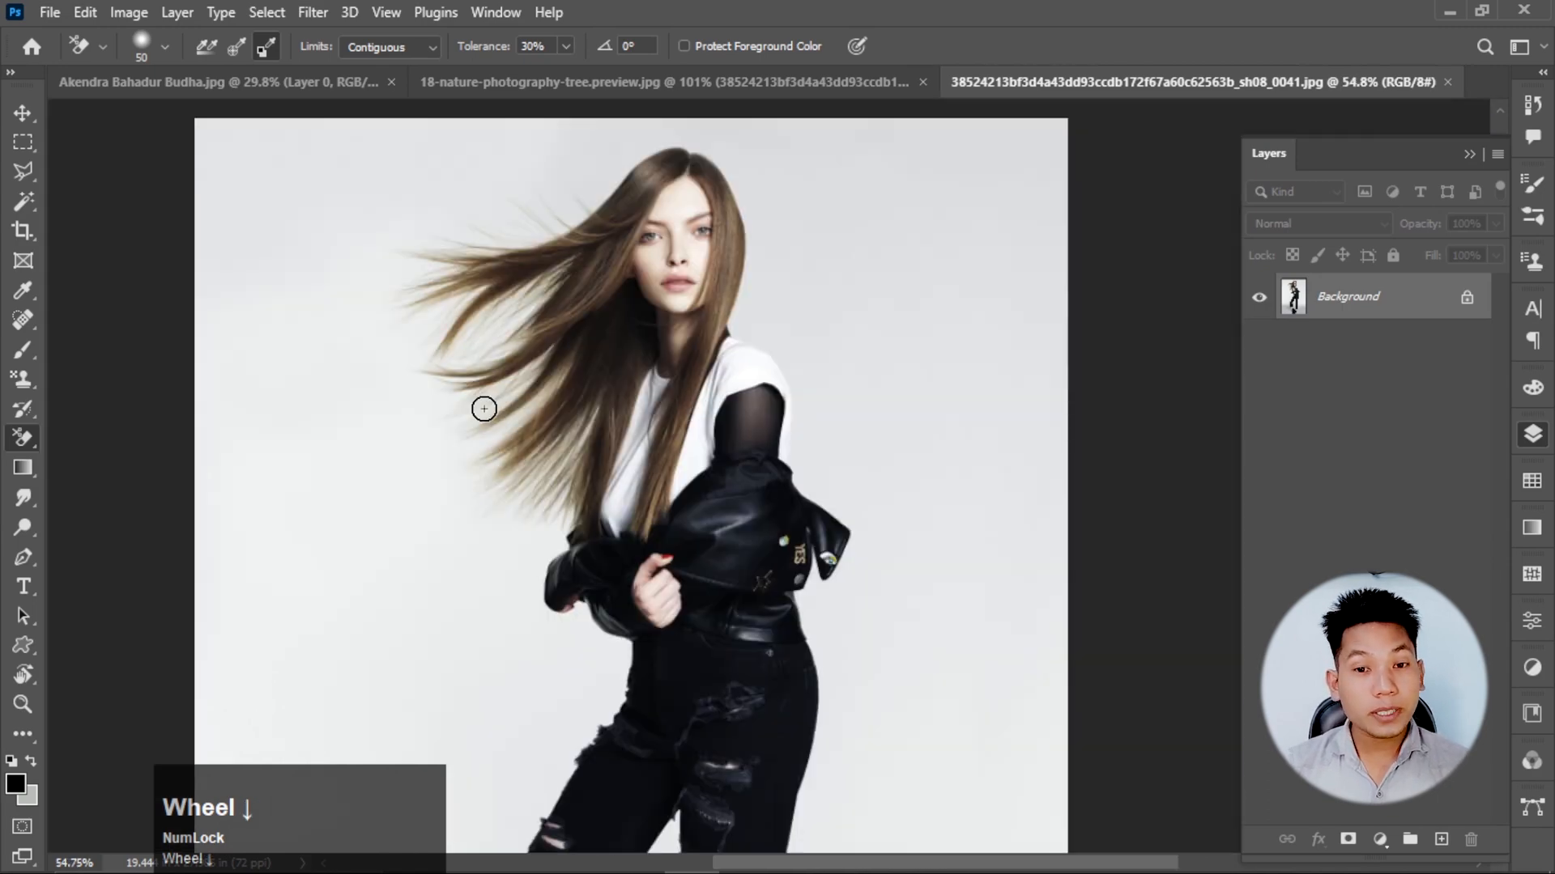
{"action": "scroll", "coordinate": [551, 420], "scroll_direction": "up", "scroll_amount": 3}
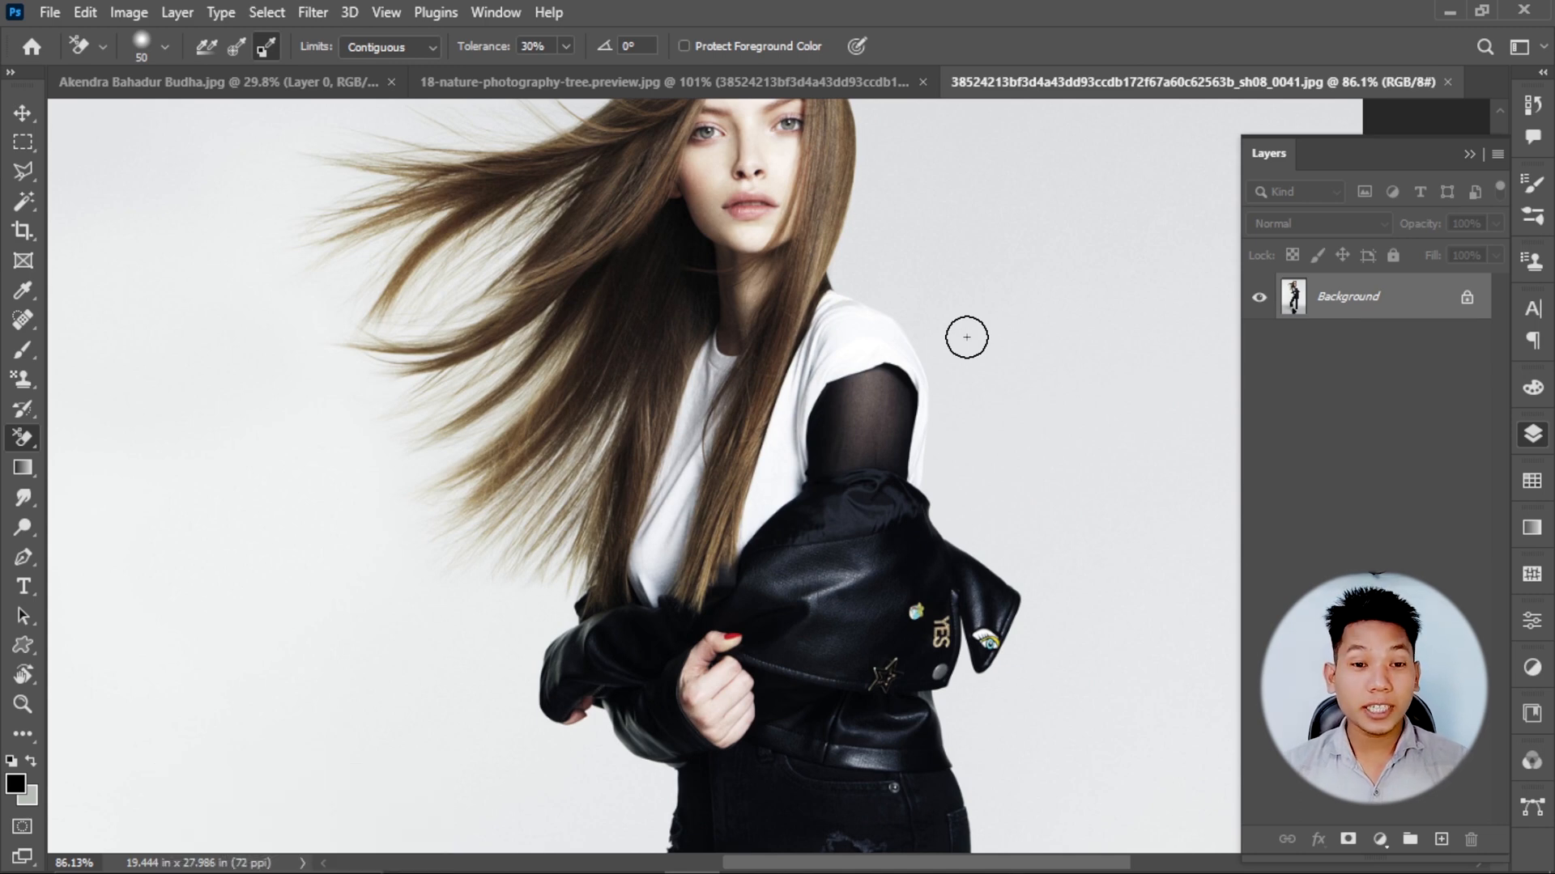
Set the Background Eraser to Once sampling and enlarge its brush size to 90.
{"action": "right_click", "coordinate": [23, 437]}
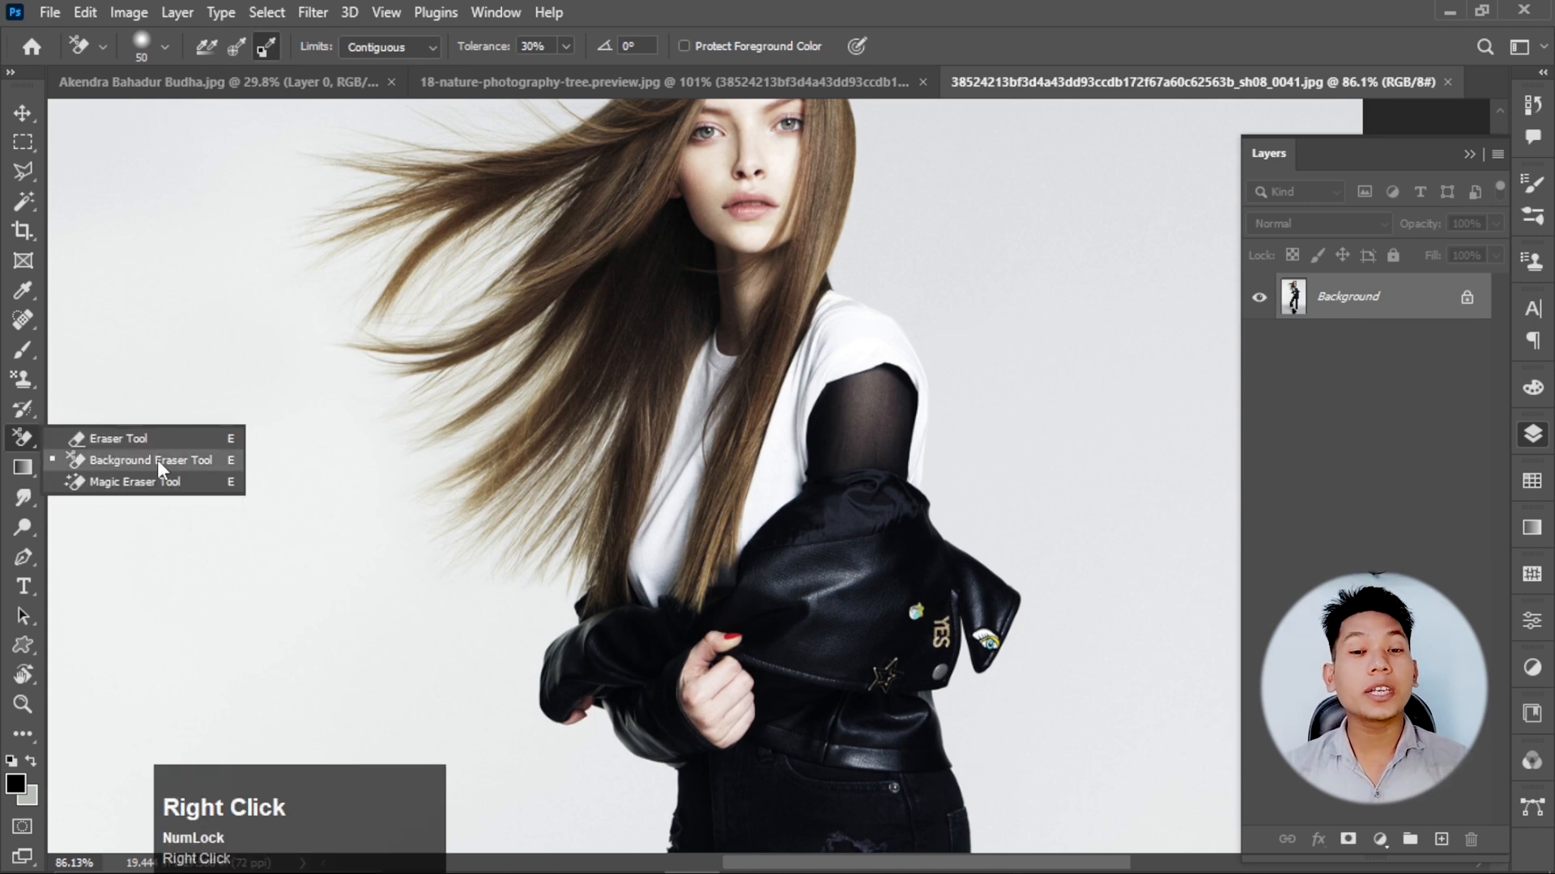
{"action": "left_click", "coordinate": [158, 460]}
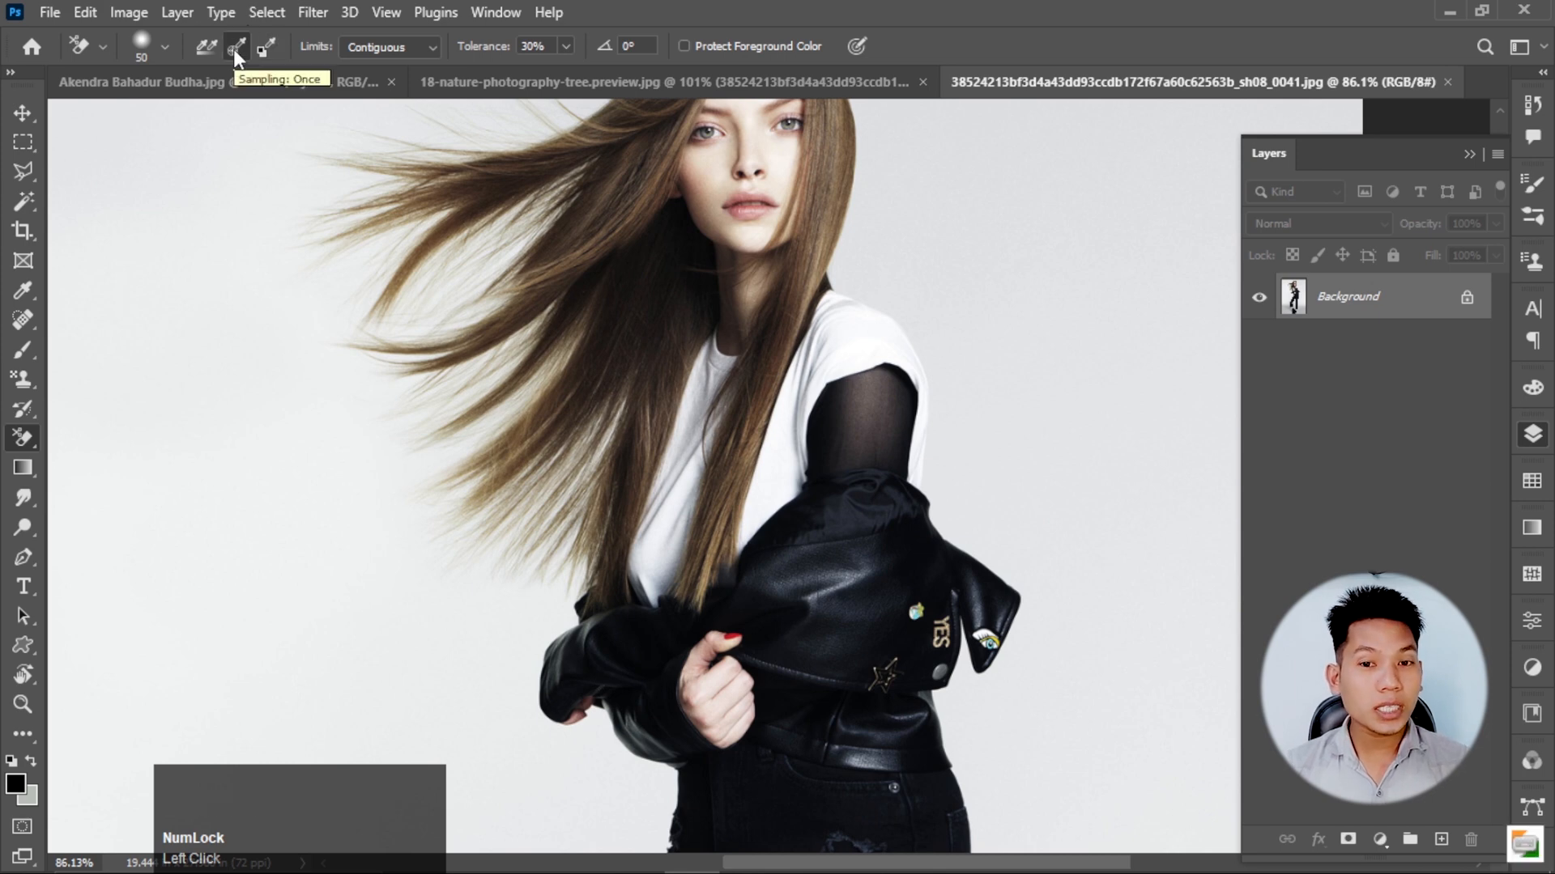
{"action": "scroll", "coordinate": [395, 437], "scroll_direction": "up", "scroll_amount": 1}
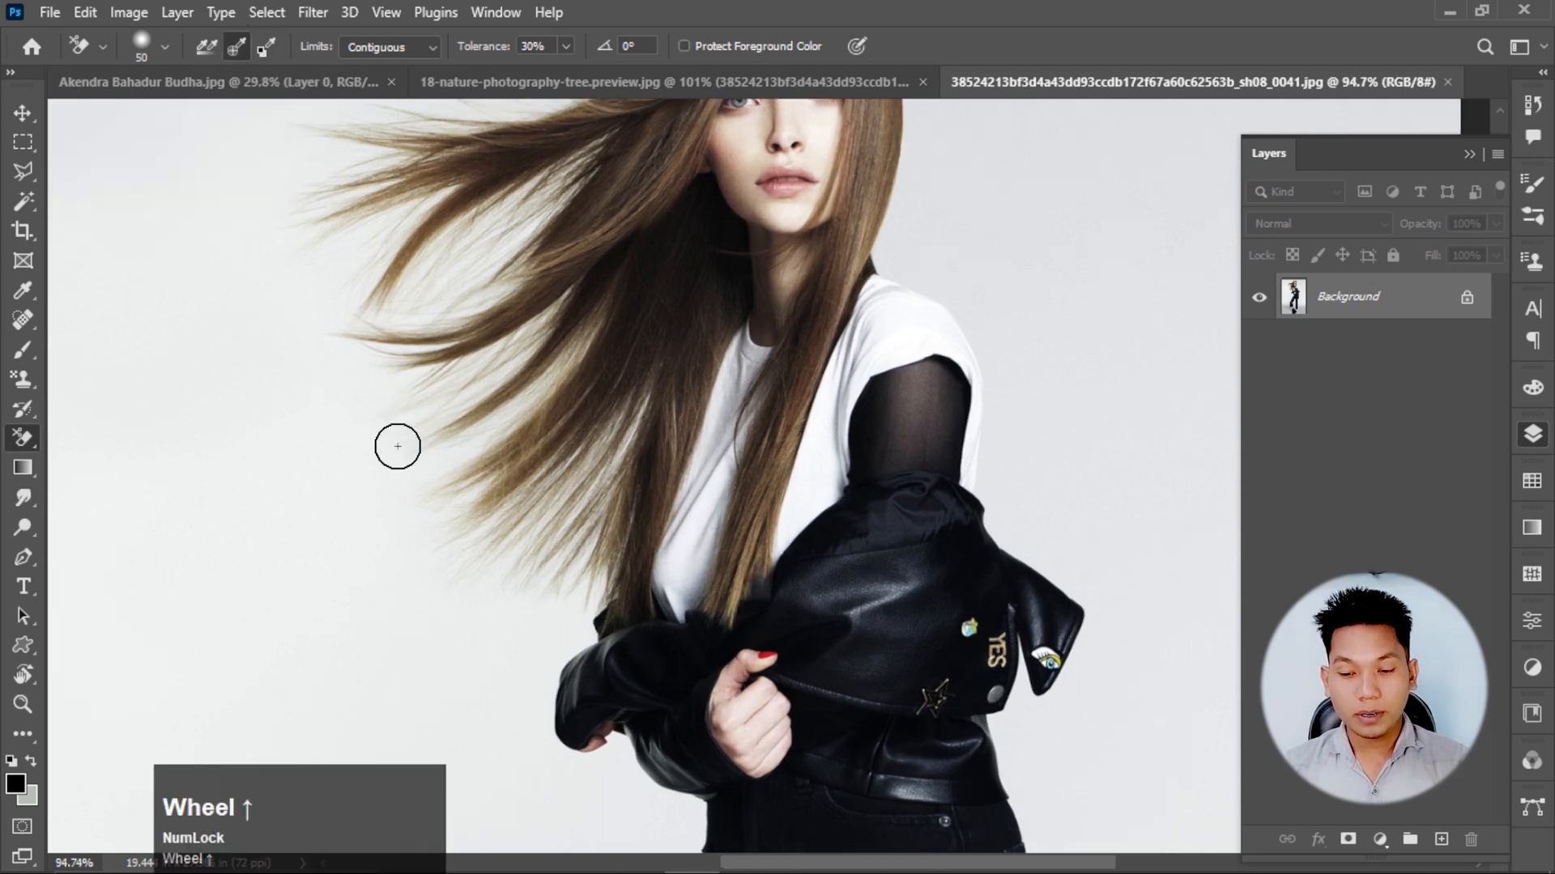
{"action": "key", "text": "bracketright"}
{"action": "key", "text": "bracketright"}
{"action": "scroll", "coordinate": [398, 447], "scroll_direction": "down", "scroll_amount": 1}
{"action": "key", "text": "bracketright"}
{"action": "key", "text": "bracketright"}
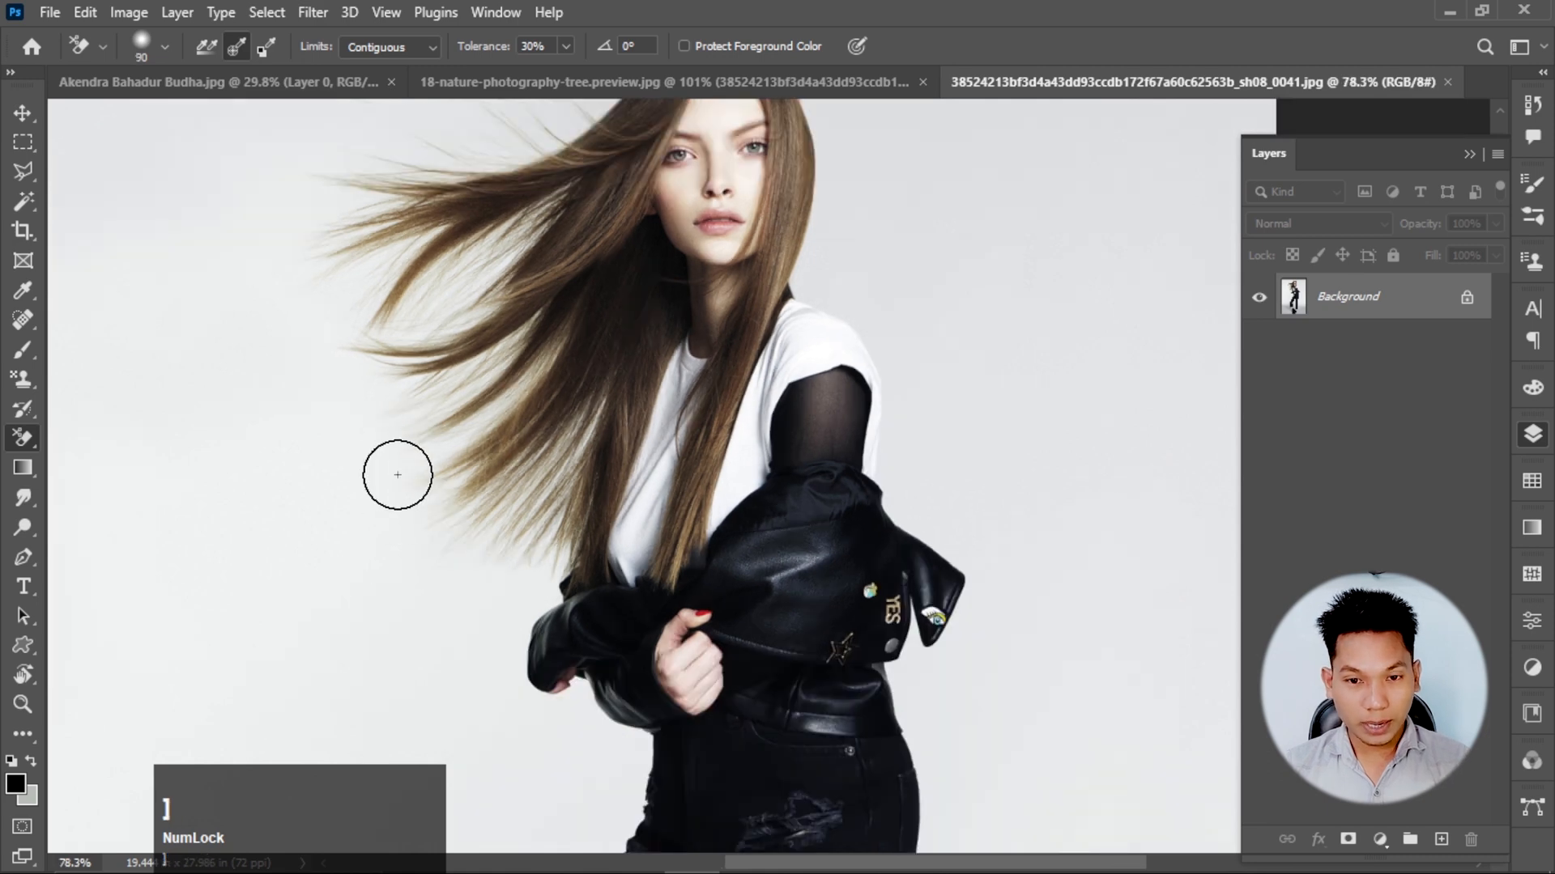
Erase the light background around the woman's flowing hair and over her head down to the shoulder with the Background Eraser.
{"action": "mouse_move", "coordinate": [398, 474]}
{"action": "left_mouse_down"}
{"action": "mouse_move", "coordinate": [392, 445]}
{"action": "mouse_move", "coordinate": [470, 417]}
{"action": "mouse_move", "coordinate": [478, 364]}
{"action": "mouse_move", "coordinate": [406, 519]}
{"action": "mouse_move", "coordinate": [479, 541]}
{"action": "mouse_move", "coordinate": [502, 587]}
{"action": "mouse_move", "coordinate": [329, 248]}
{"action": "mouse_move", "coordinate": [408, 151]}
{"action": "mouse_move", "coordinate": [476, 117]}
{"action": "mouse_move", "coordinate": [478, 263]}
{"action": "mouse_move", "coordinate": [512, 258]}
{"action": "mouse_move", "coordinate": [419, 176]}
{"action": "mouse_move", "coordinate": [375, 228]}
{"action": "mouse_move", "coordinate": [510, 342]}
{"action": "mouse_move", "coordinate": [529, 584]}
{"action": "mouse_move", "coordinate": [603, 722]}
{"action": "mouse_move", "coordinate": [600, 870]}
{"action": "mouse_move", "coordinate": [363, 495]}
{"action": "mouse_move", "coordinate": [412, 537]}
{"action": "mouse_move", "coordinate": [279, 317]}
{"action": "mouse_move", "coordinate": [513, 465]}
{"action": "left_mouse_up"}
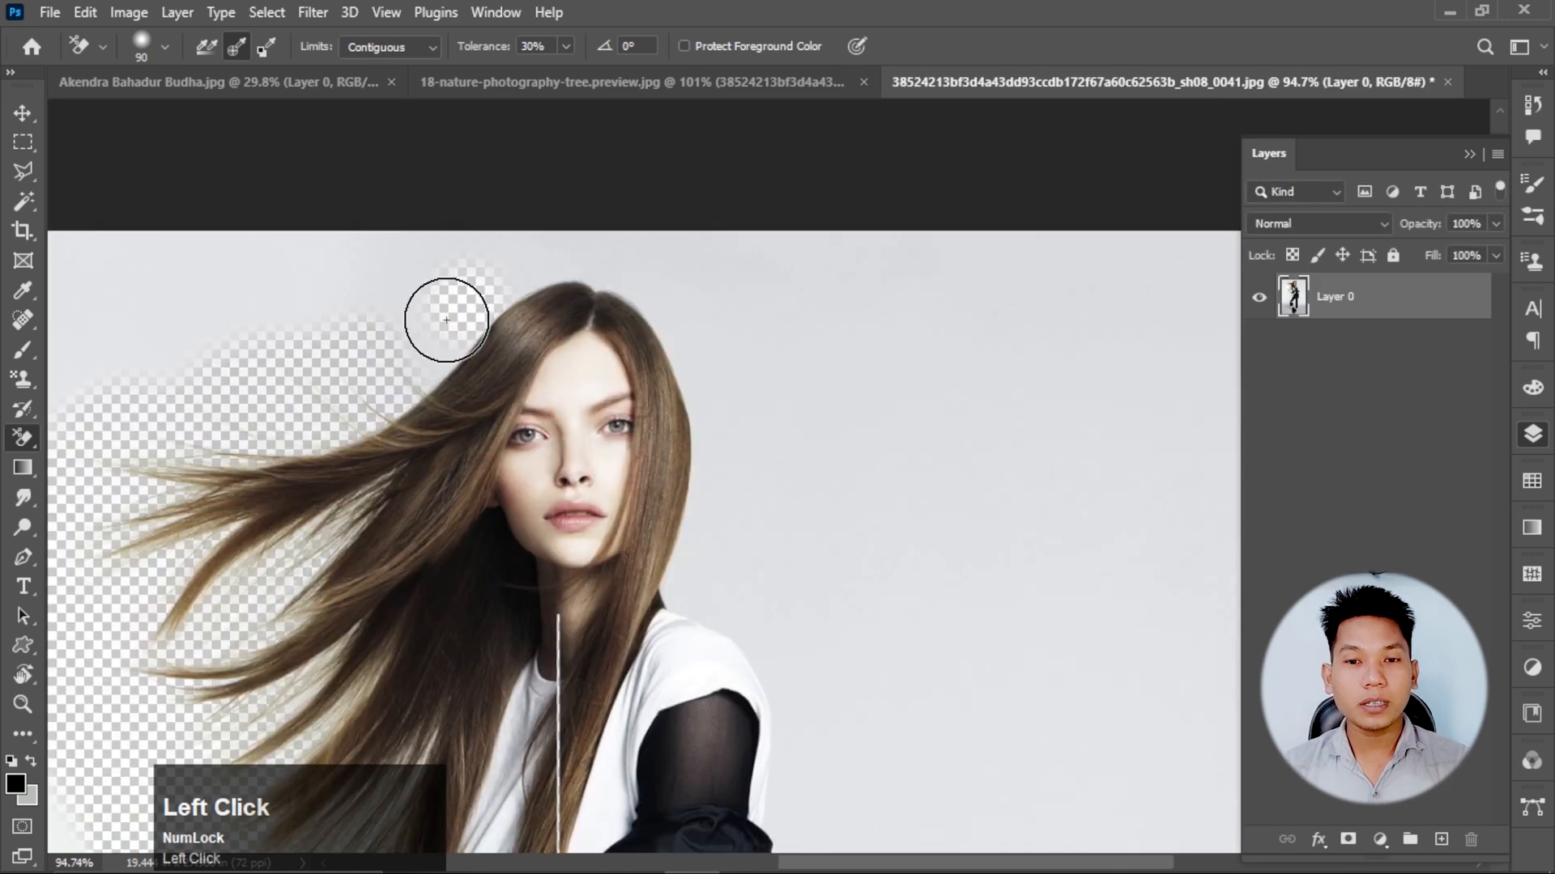
{"action": "mouse_move", "coordinate": [444, 312]}
{"action": "left_mouse_down"}
{"action": "mouse_move", "coordinate": [420, 362]}
{"action": "mouse_move", "coordinate": [687, 303]}
{"action": "mouse_move", "coordinate": [701, 601]}
{"action": "left_mouse_up"}
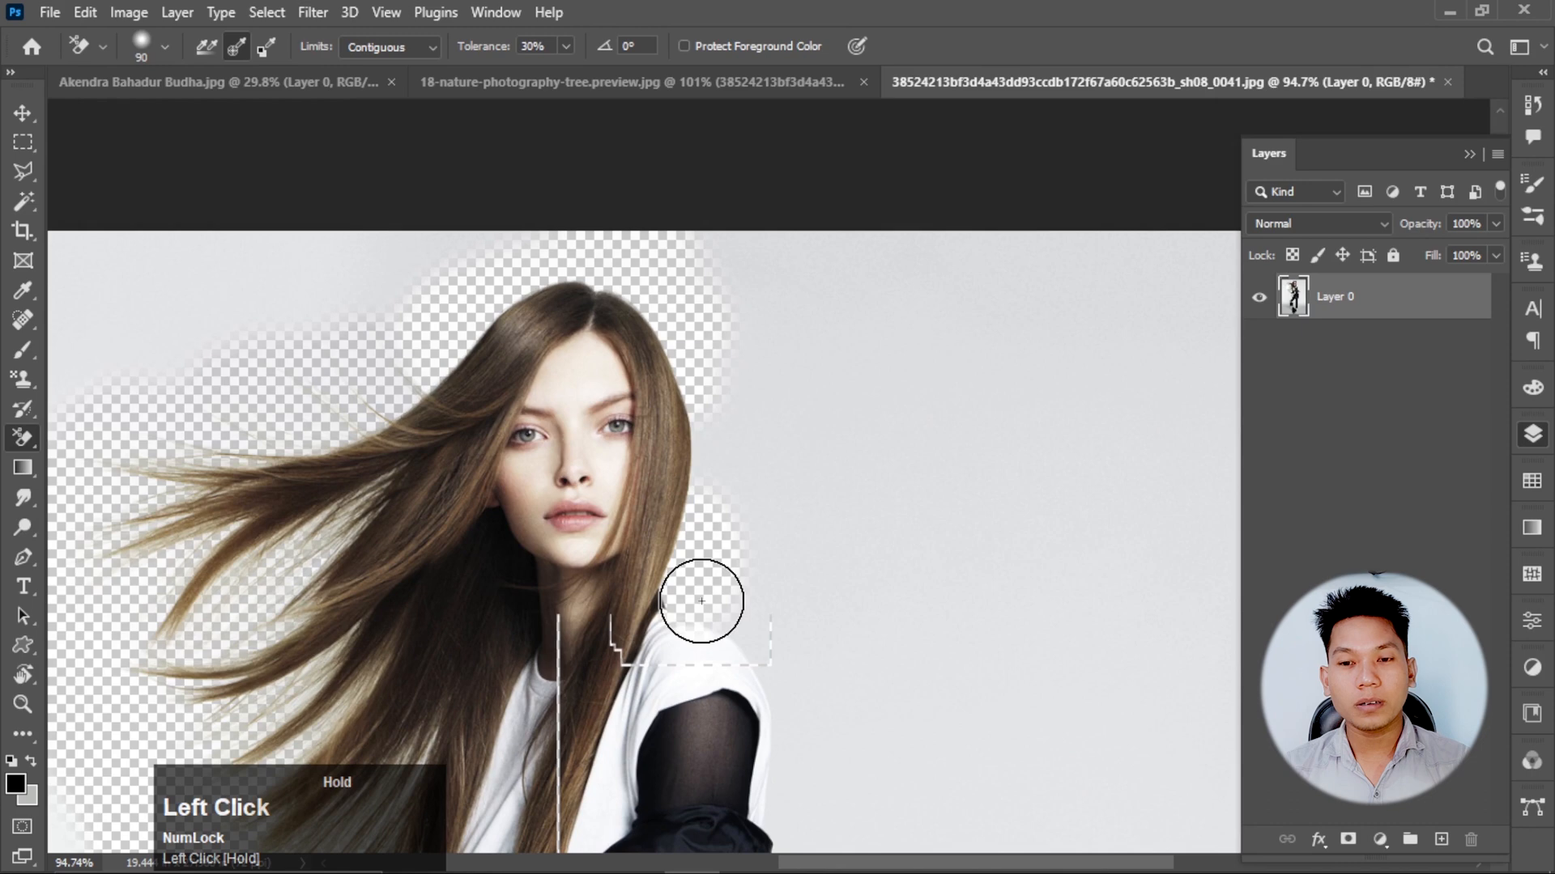
{"action": "key", "text": "ctrl+z"}
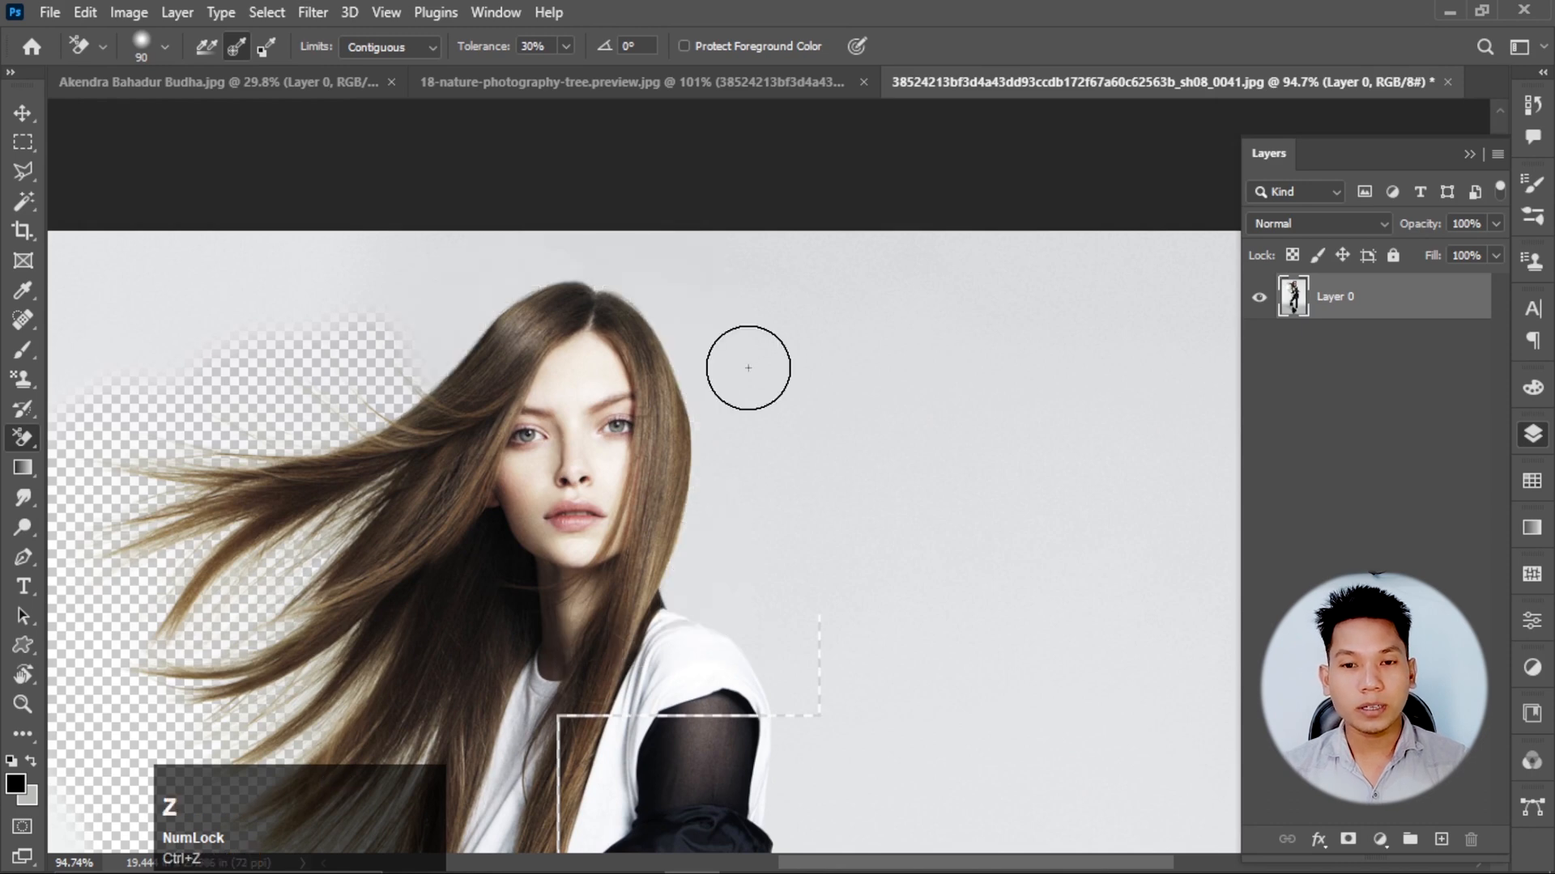
{"action": "mouse_move", "coordinate": [640, 260]}
{"action": "left_mouse_down"}
{"action": "mouse_move", "coordinate": [532, 276]}
{"action": "mouse_move", "coordinate": [677, 562]}
{"action": "left_mouse_up"}
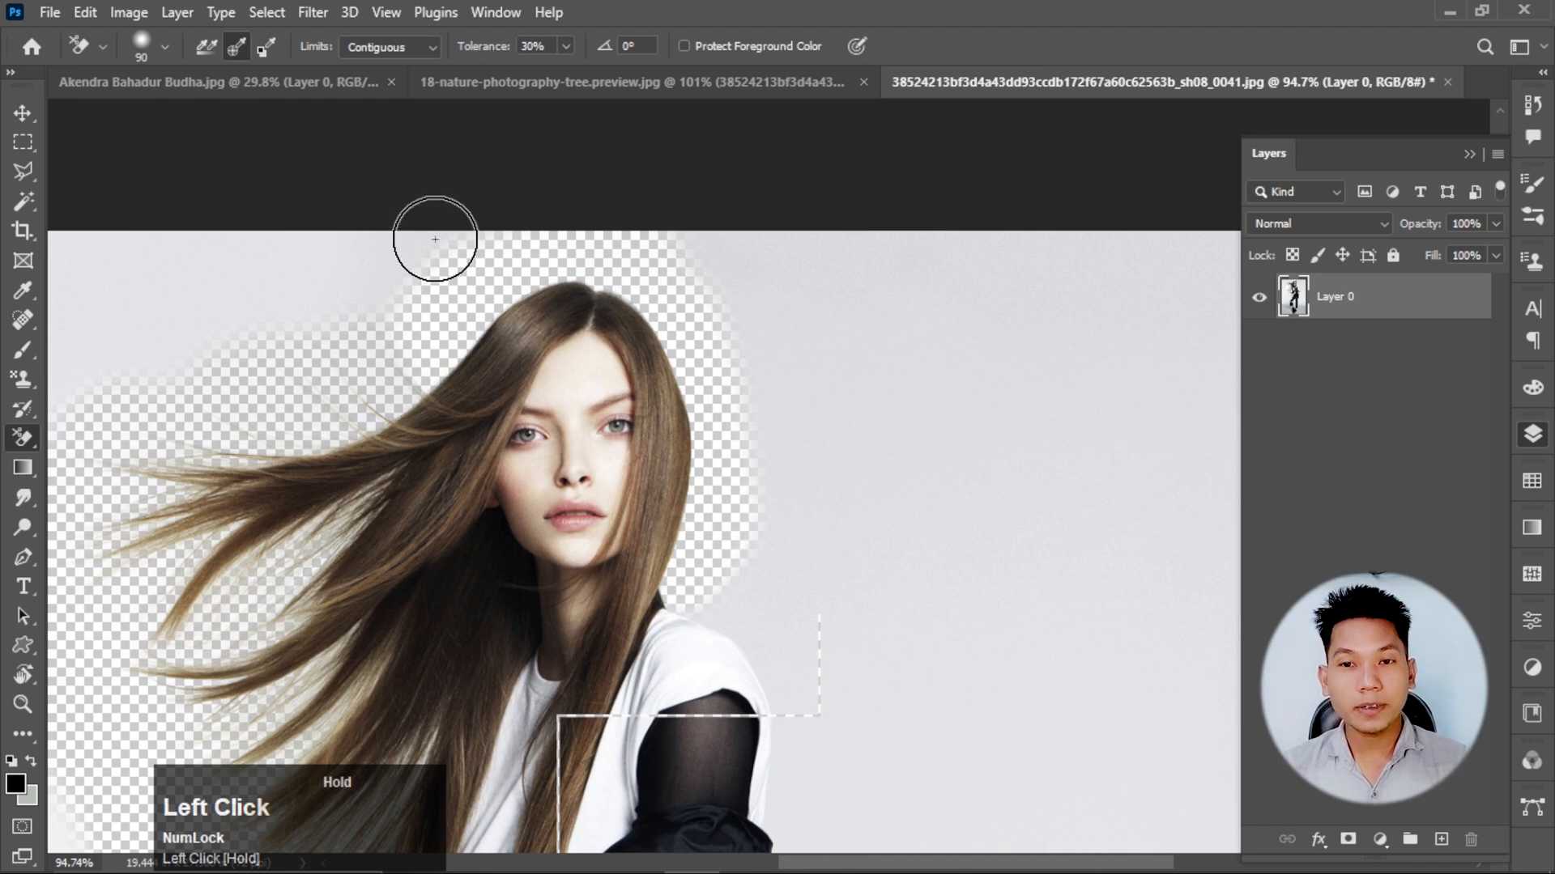
Lower the Background Eraser's tolerance to 11% and erase the background beside the white sleeve and upper jacket.
{"action": "scroll", "coordinate": [434, 239], "scroll_direction": "up", "scroll_amount": 3}
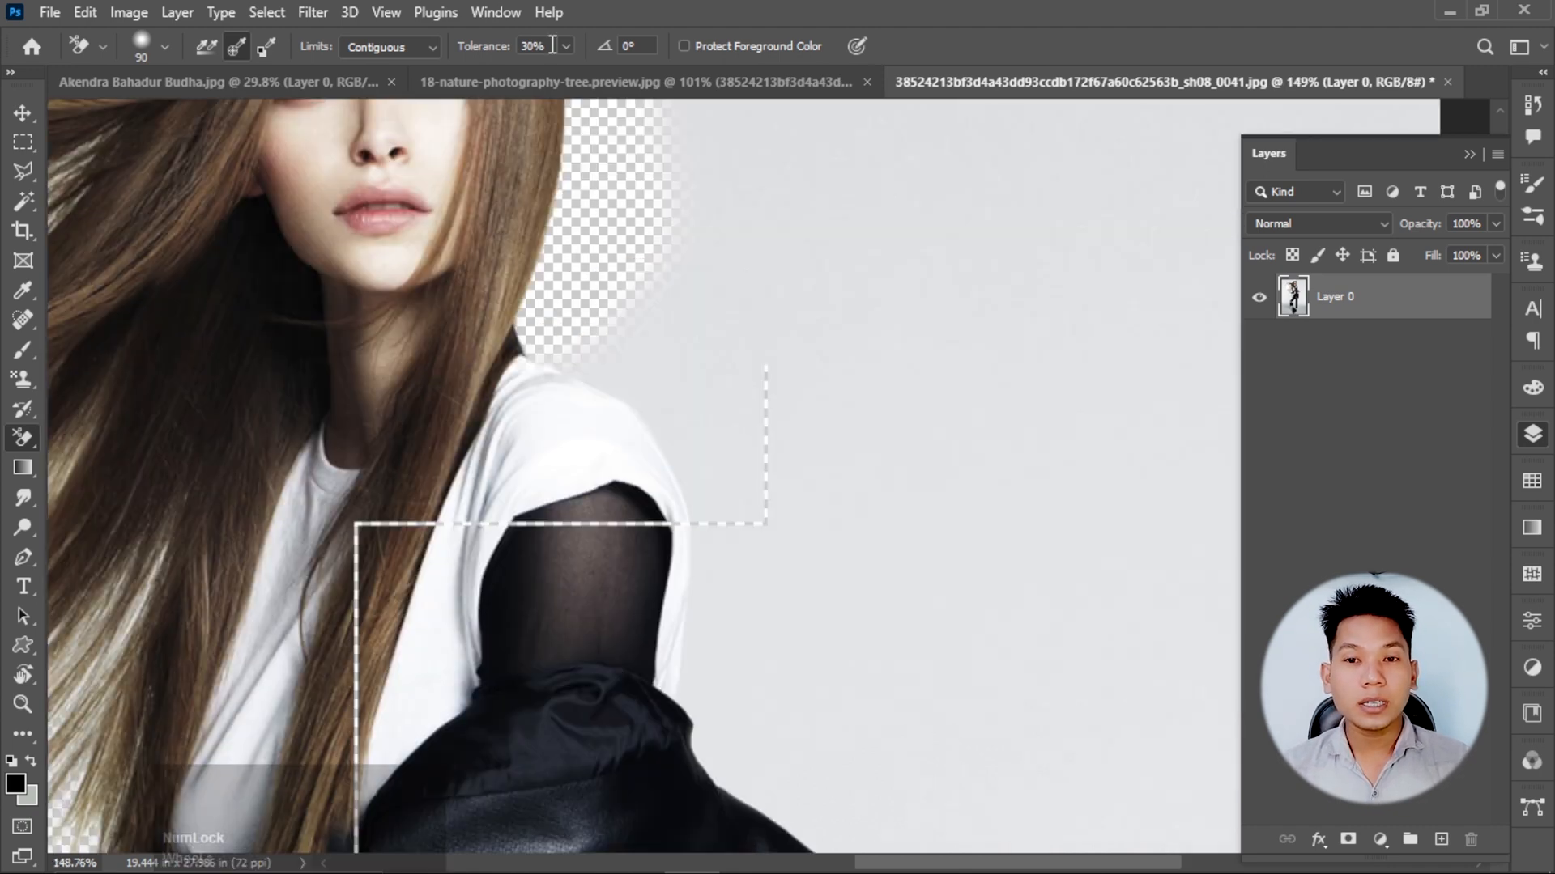
{"action": "left_click", "coordinate": [566, 46]}
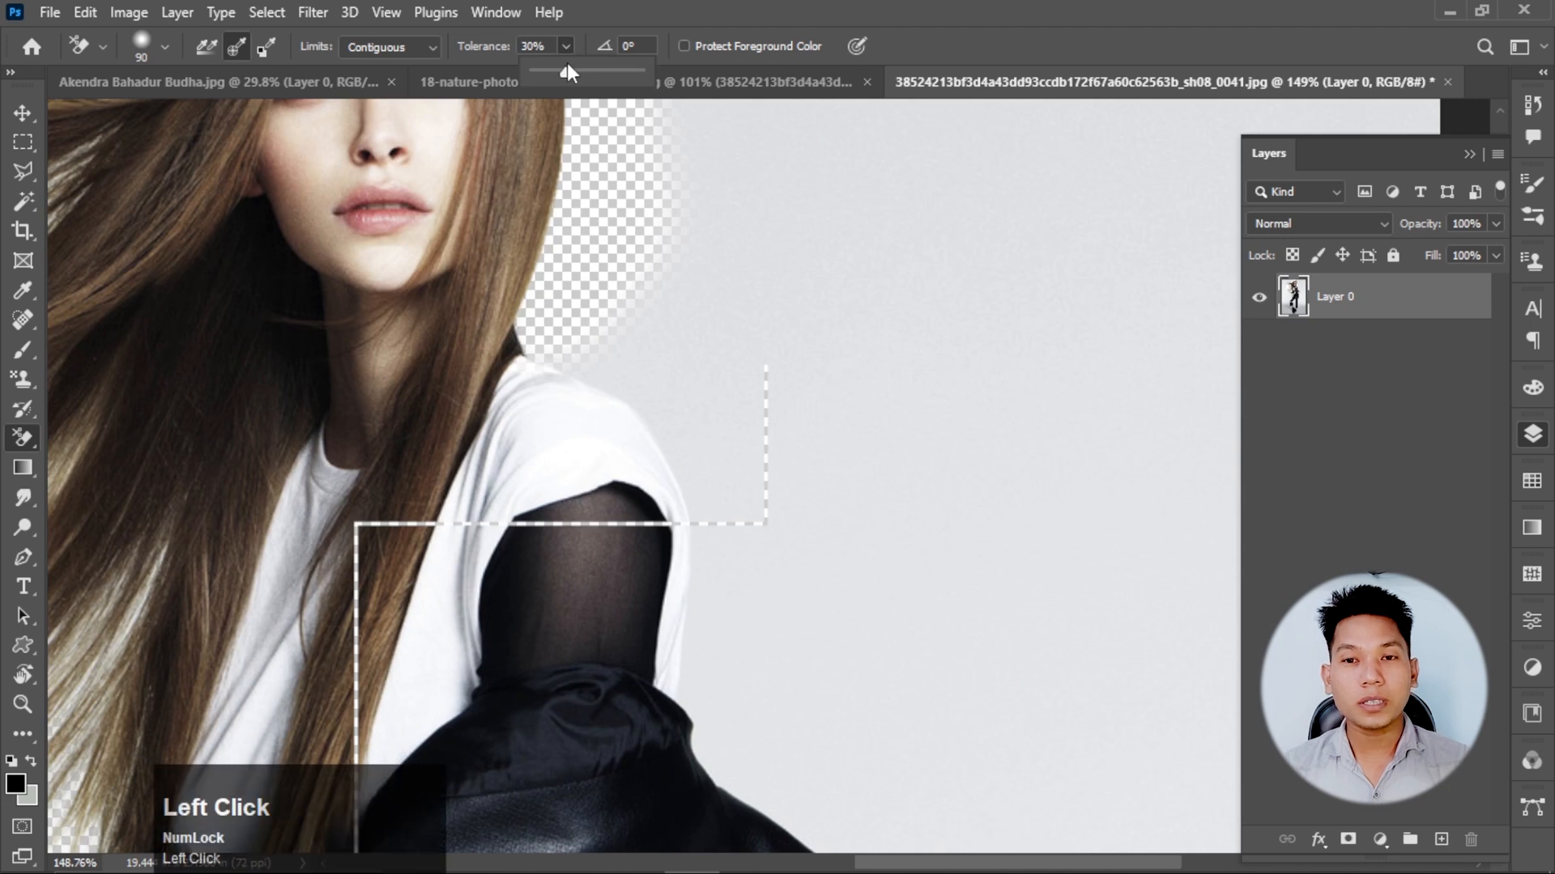
{"action": "left_click_drag", "start_coordinate": [566, 72], "coordinate": [545, 72]}
{"action": "left_click_drag", "start_coordinate": [742, 261], "coordinate": [662, 334]}
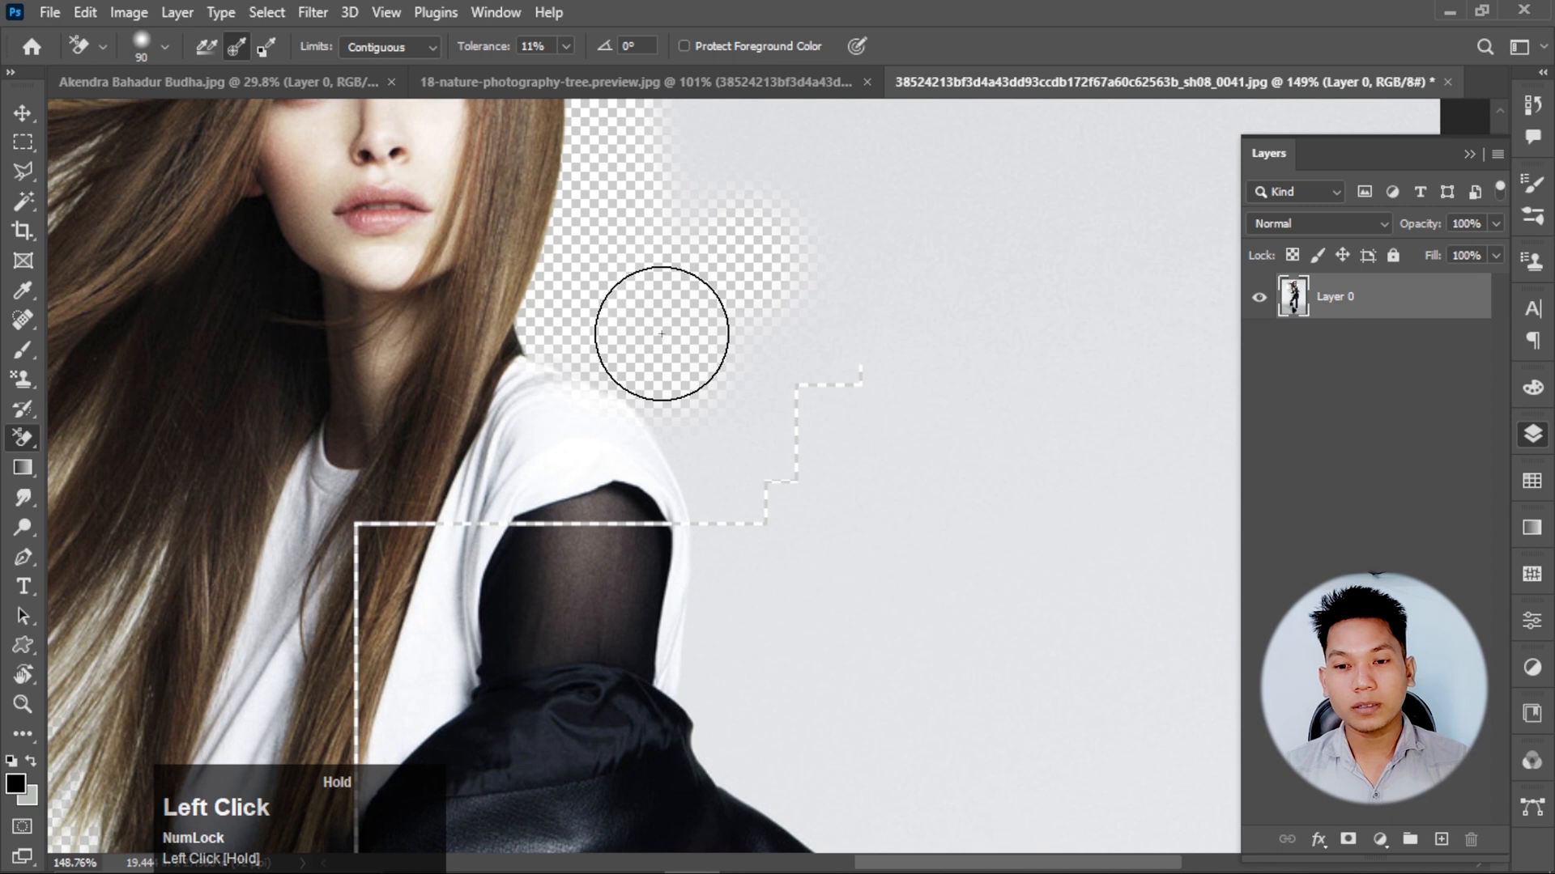
{"action": "mouse_move", "coordinate": [662, 334]}
{"action": "left_mouse_down"}
{"action": "mouse_move", "coordinate": [758, 625]}
{"action": "mouse_move", "coordinate": [766, 358]}
{"action": "left_mouse_up"}
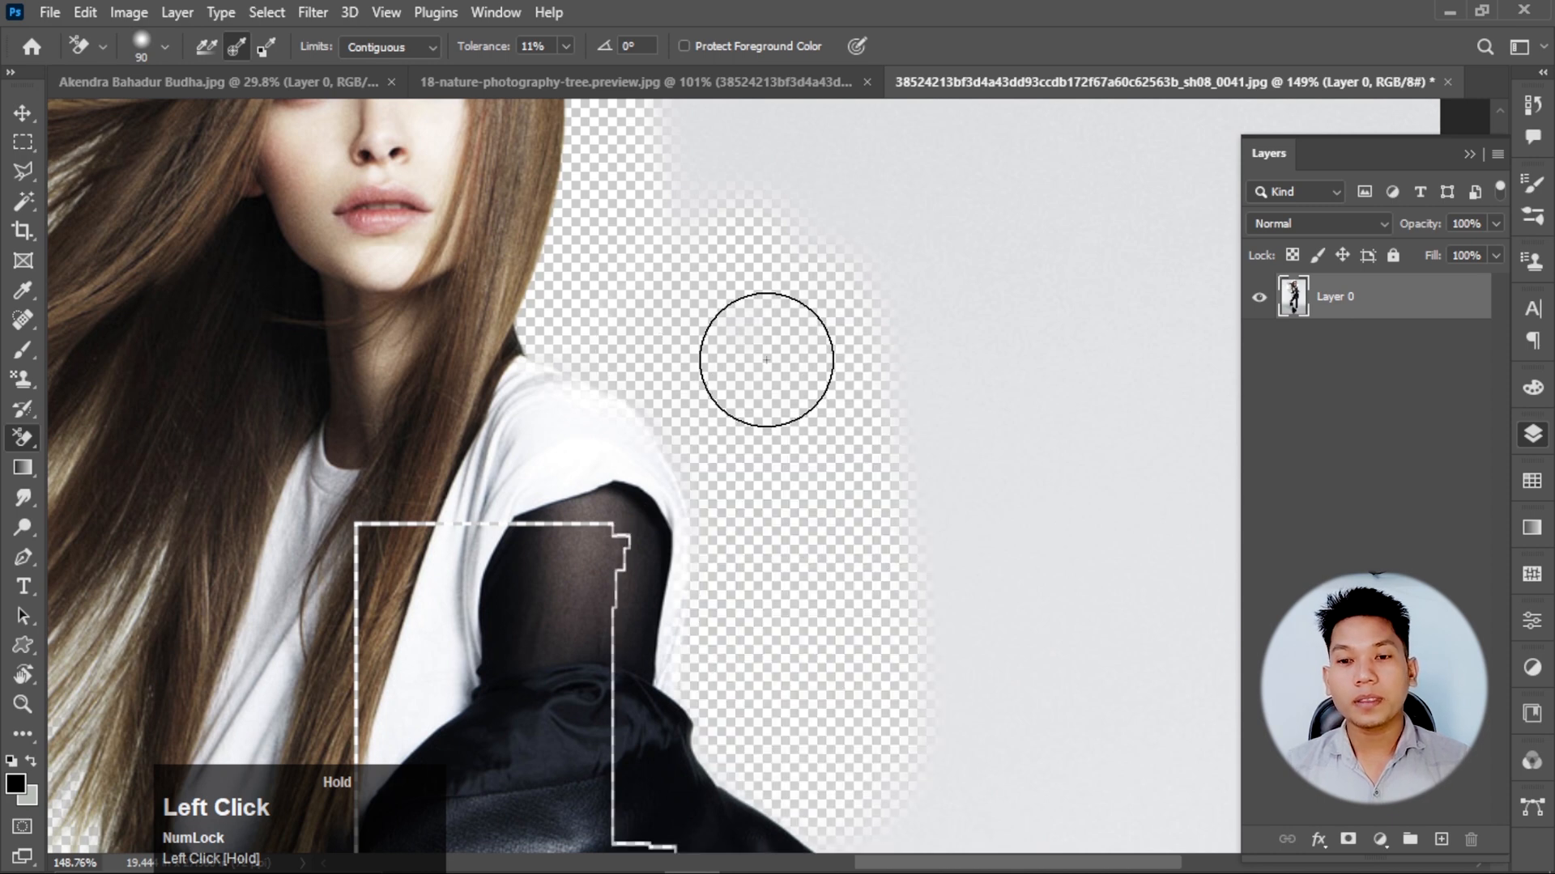
Raise the Background Eraser's tolerance to 40% and erase the background beside the jacket flap, hip and outer thigh.
{"action": "scroll", "coordinate": [775, 463], "scroll_direction": "down", "scroll_amount": 5}
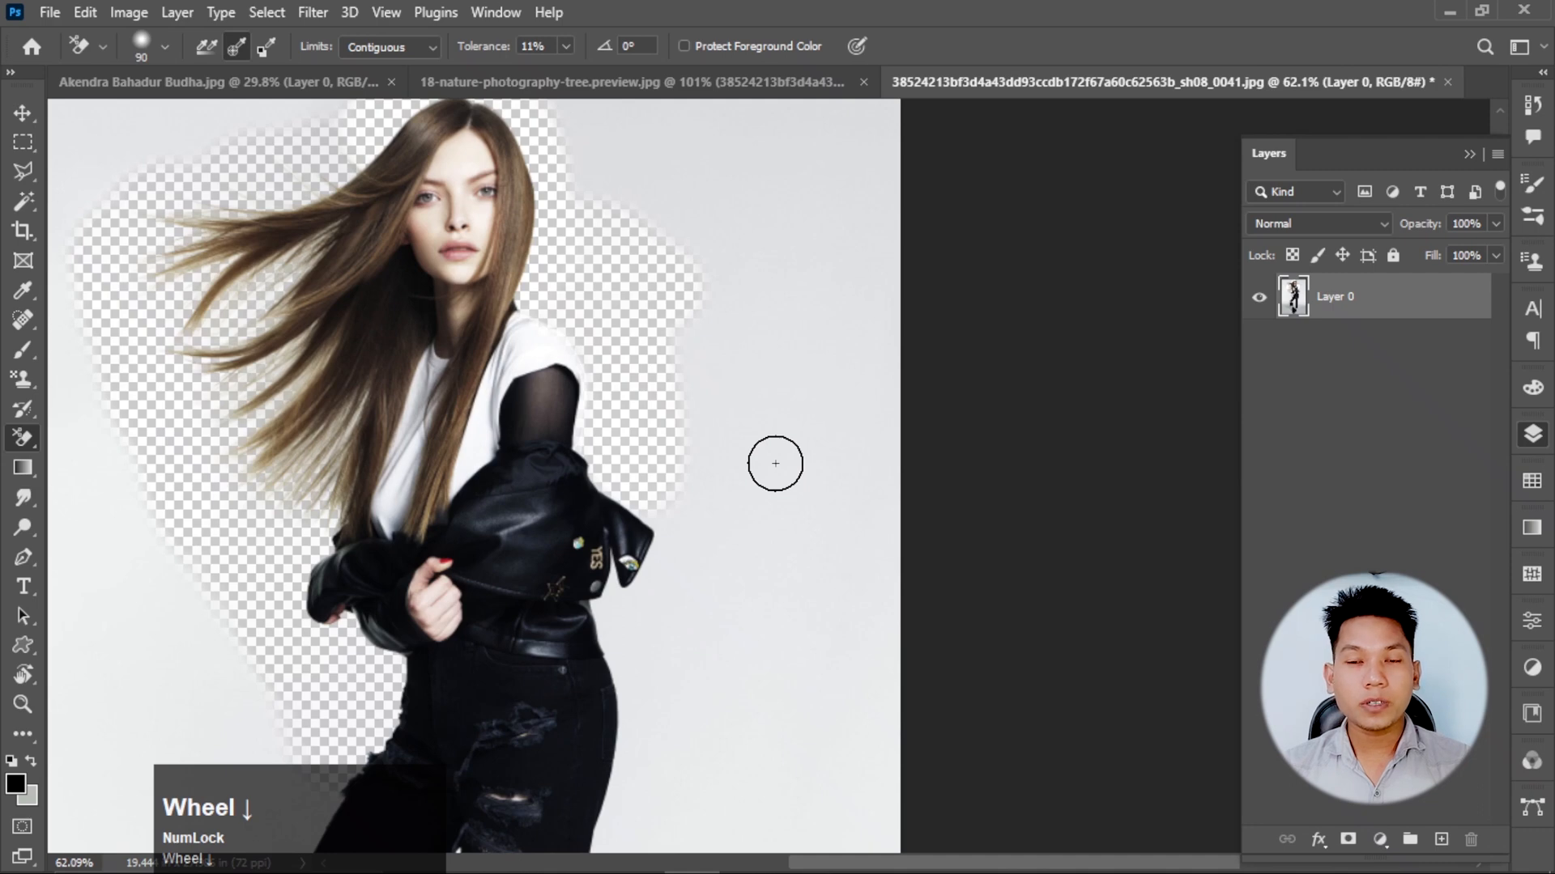
{"action": "scroll", "coordinate": [775, 463], "scroll_direction": "up", "scroll_amount": 2}
{"action": "left_click", "coordinate": [565, 46]}
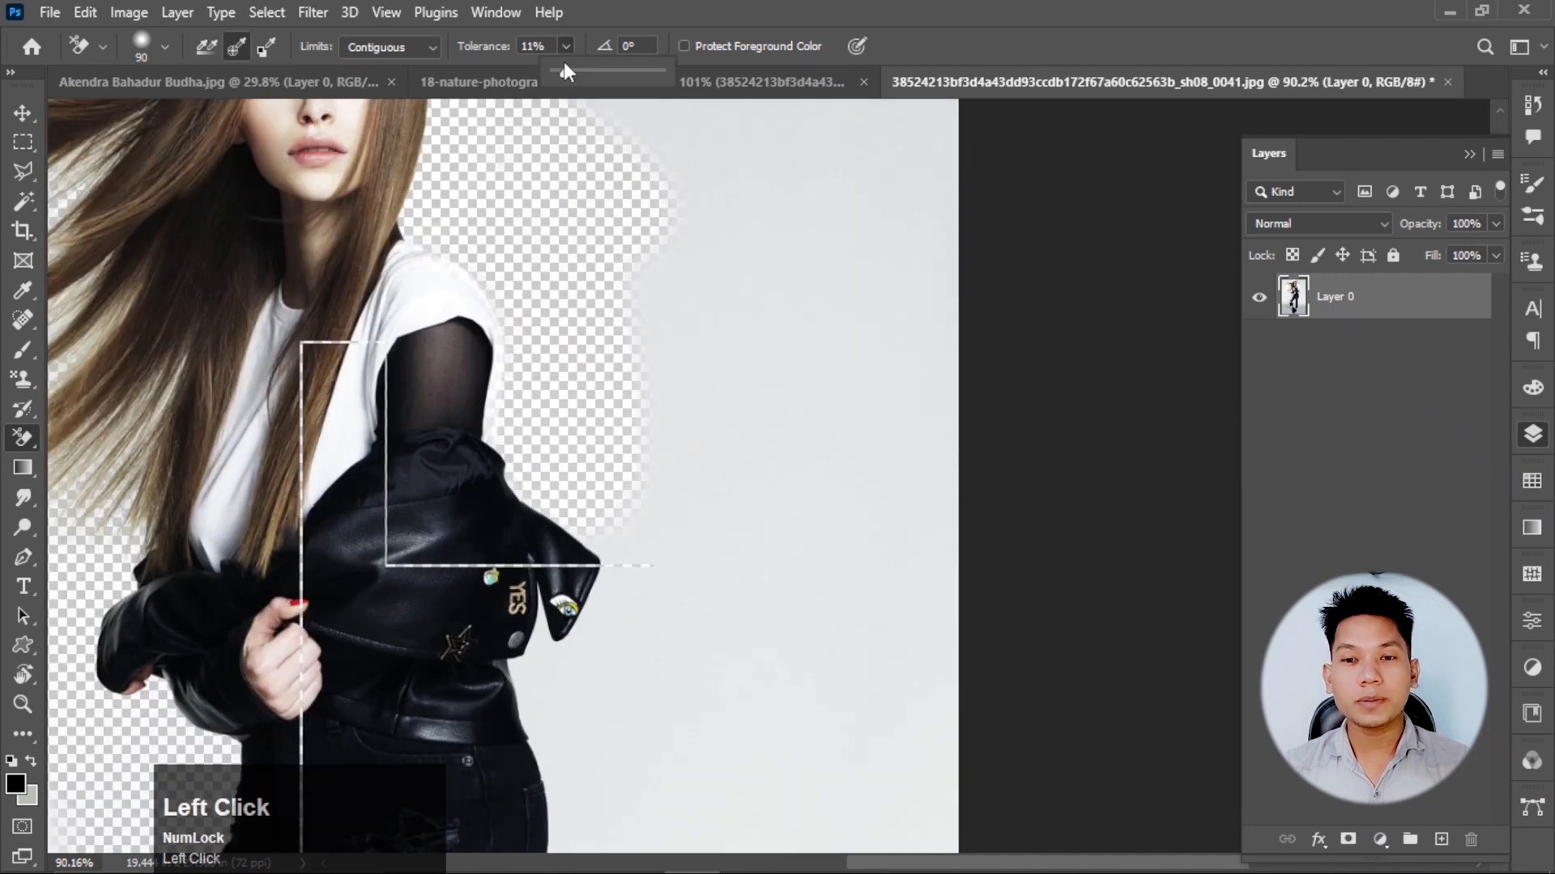
{"action": "left_click_drag", "start_coordinate": [564, 65], "coordinate": [597, 66]}
{"action": "scroll", "coordinate": [774, 502], "scroll_direction": "down", "scroll_amount": 3}
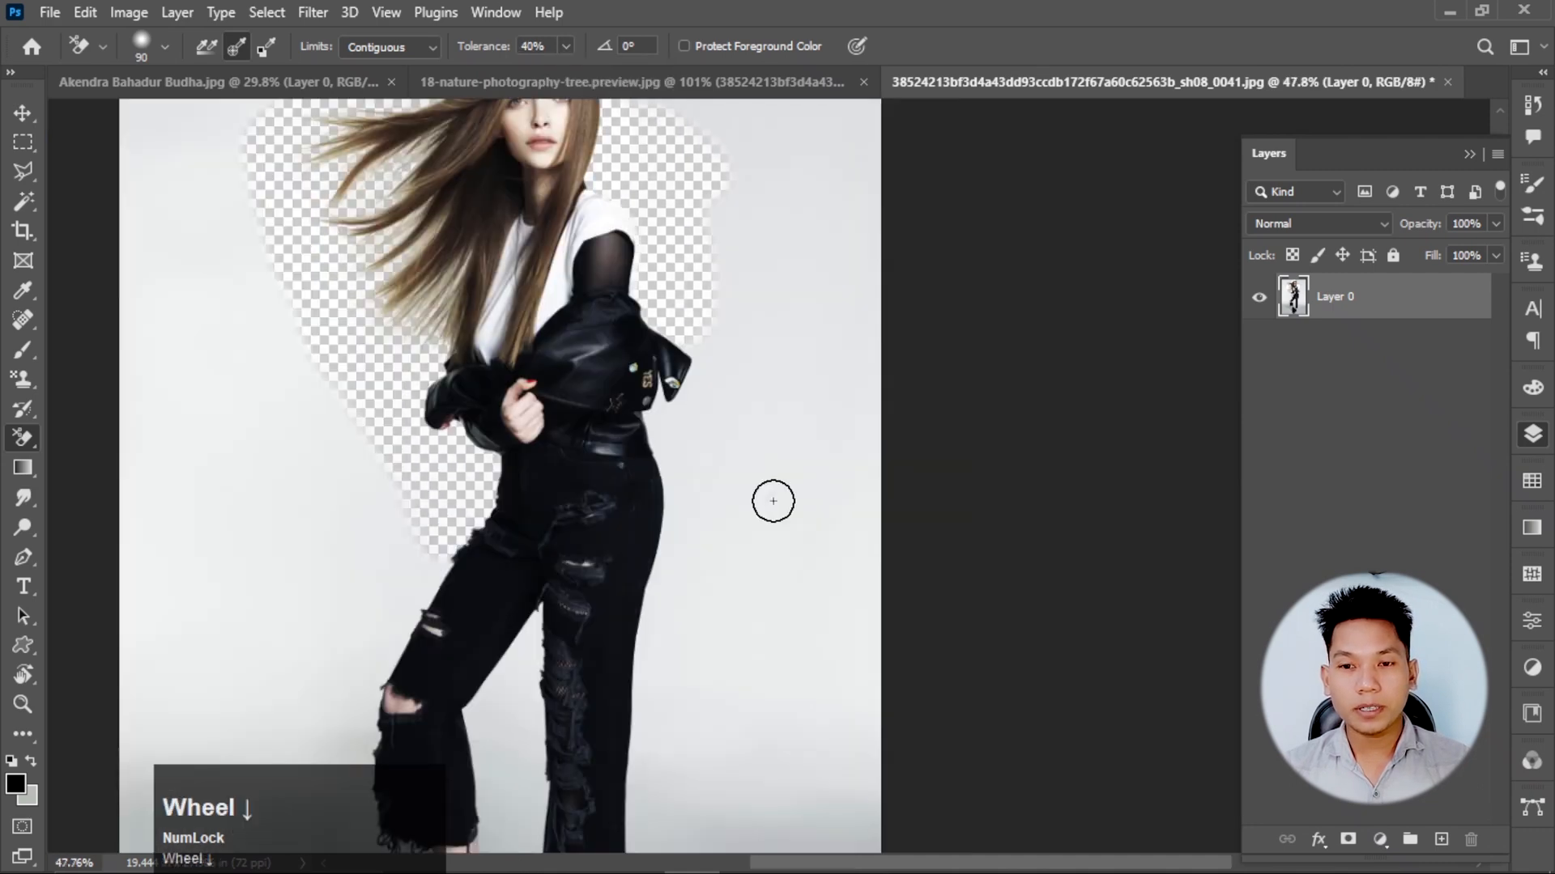
{"action": "scroll", "coordinate": [773, 501], "scroll_direction": "up", "scroll_amount": 2}
{"action": "mouse_move", "coordinate": [702, 484]}
{"action": "left_mouse_down"}
{"action": "mouse_move", "coordinate": [630, 308]}
{"action": "mouse_move", "coordinate": [629, 626]}
{"action": "mouse_move", "coordinate": [667, 637]}
{"action": "left_mouse_up"}
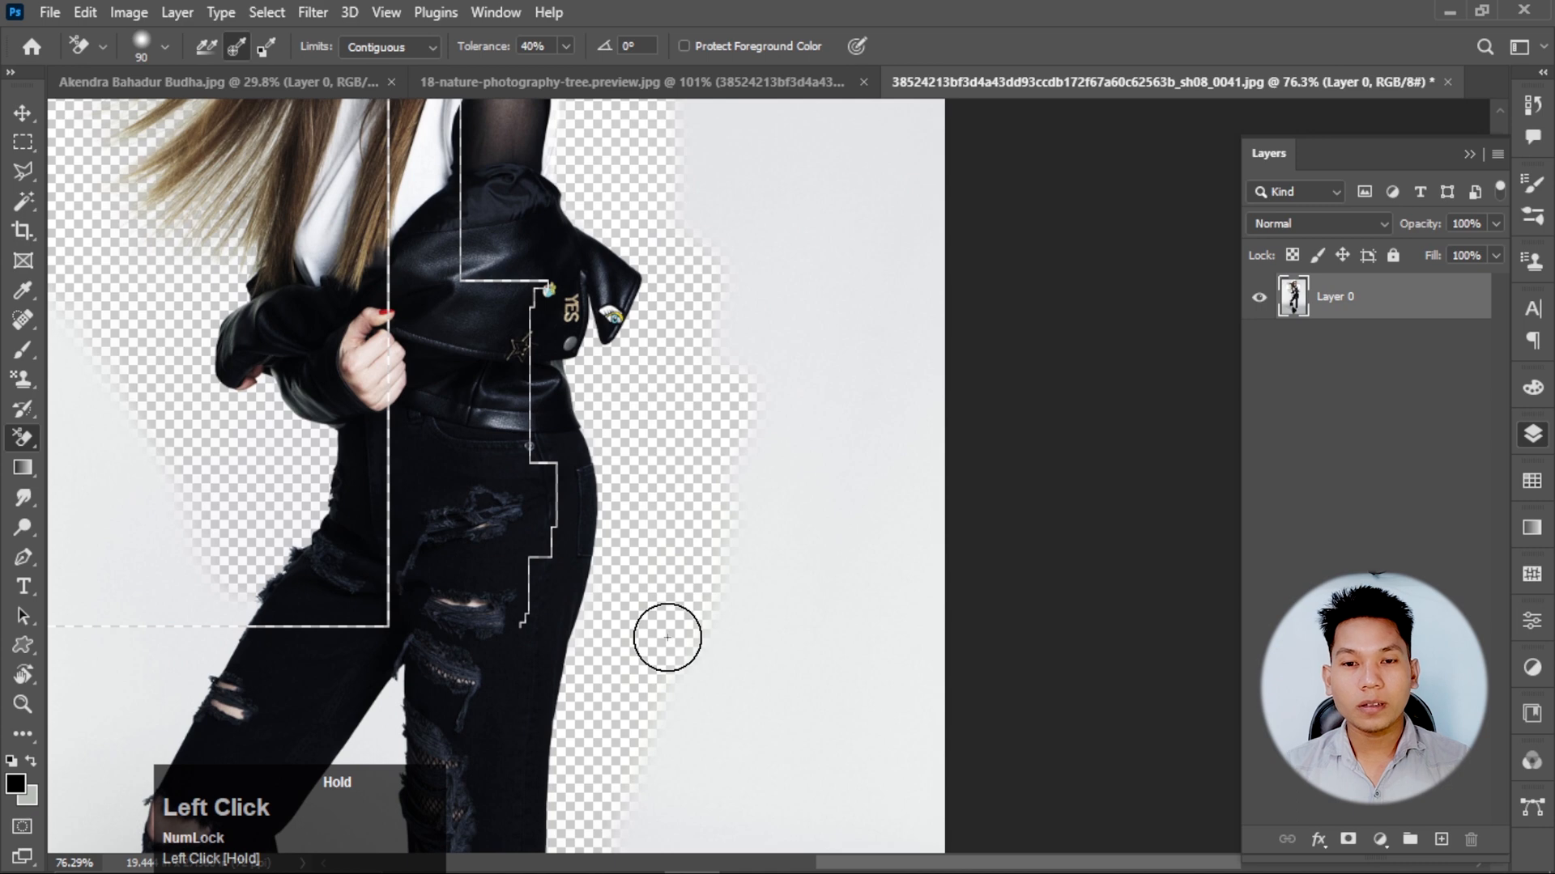
Erase the background along the outer edges of both lower legs and around the boots.
{"action": "scroll", "coordinate": [667, 637], "scroll_direction": "down", "scroll_amount": 3}
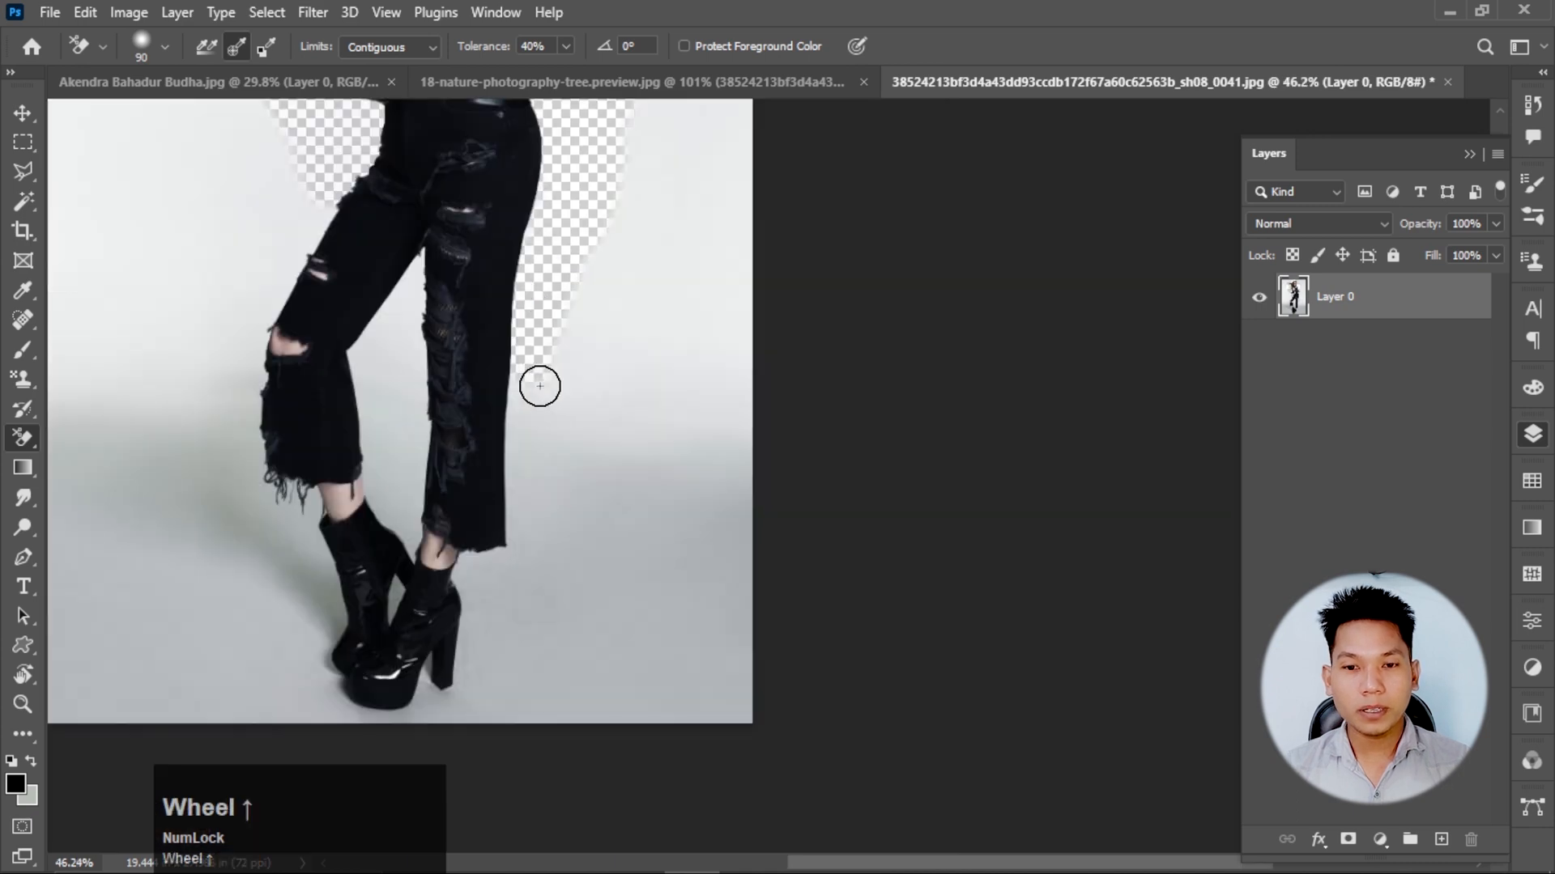
{"action": "left_click", "coordinate": [525, 443]}
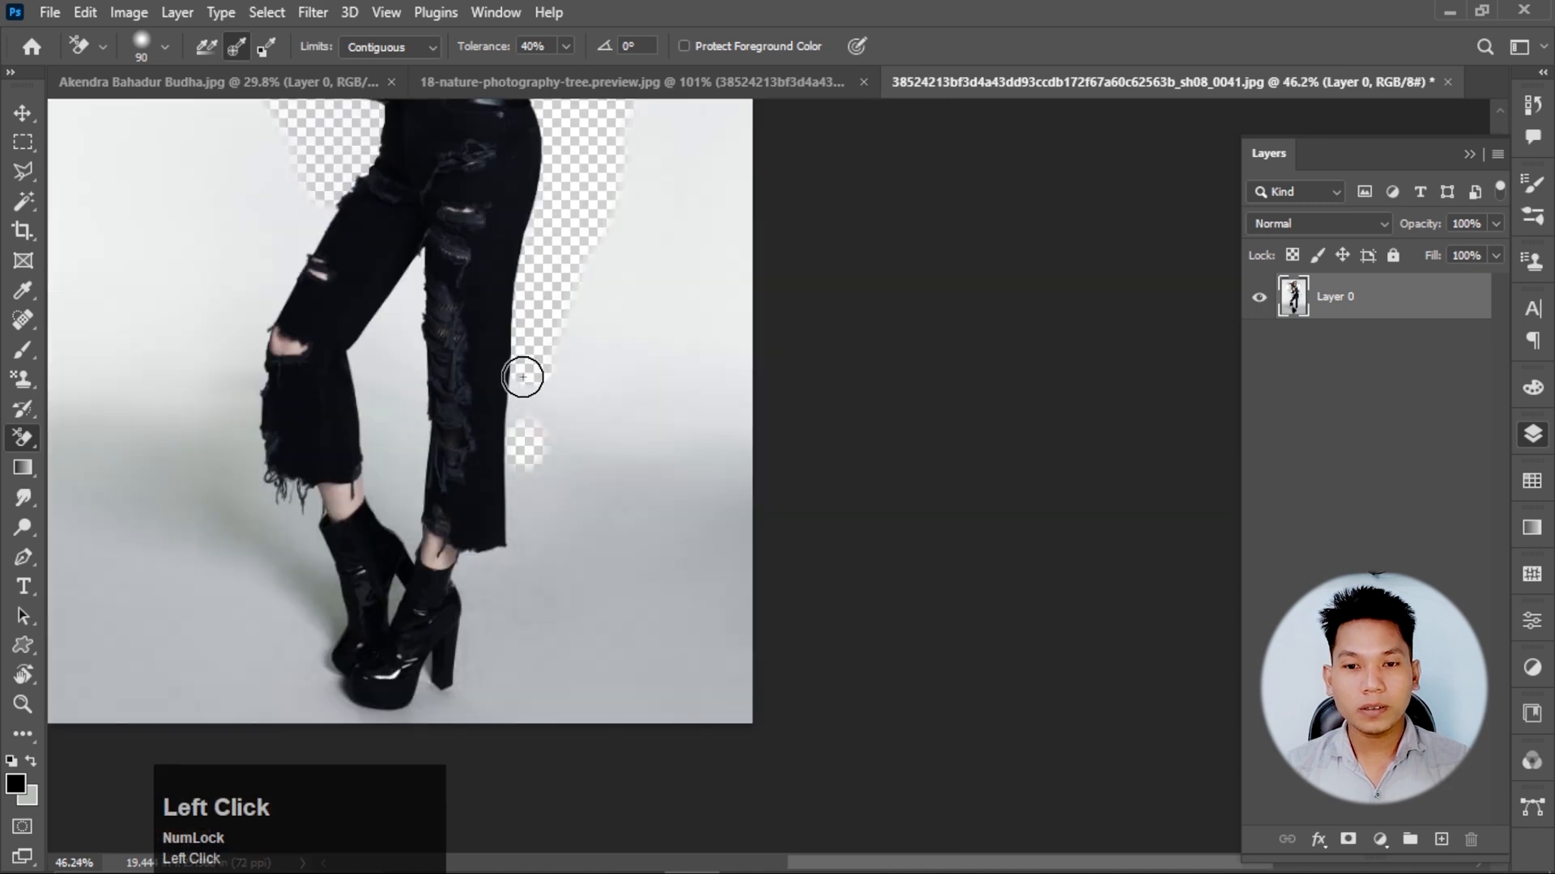
{"action": "mouse_move", "coordinate": [523, 378]}
{"action": "left_mouse_down"}
{"action": "mouse_move", "coordinate": [451, 697]}
{"action": "mouse_move", "coordinate": [330, 595]}
{"action": "mouse_move", "coordinate": [242, 344]}
{"action": "mouse_move", "coordinate": [279, 278]}
{"action": "mouse_move", "coordinate": [237, 468]}
{"action": "left_mouse_up"}
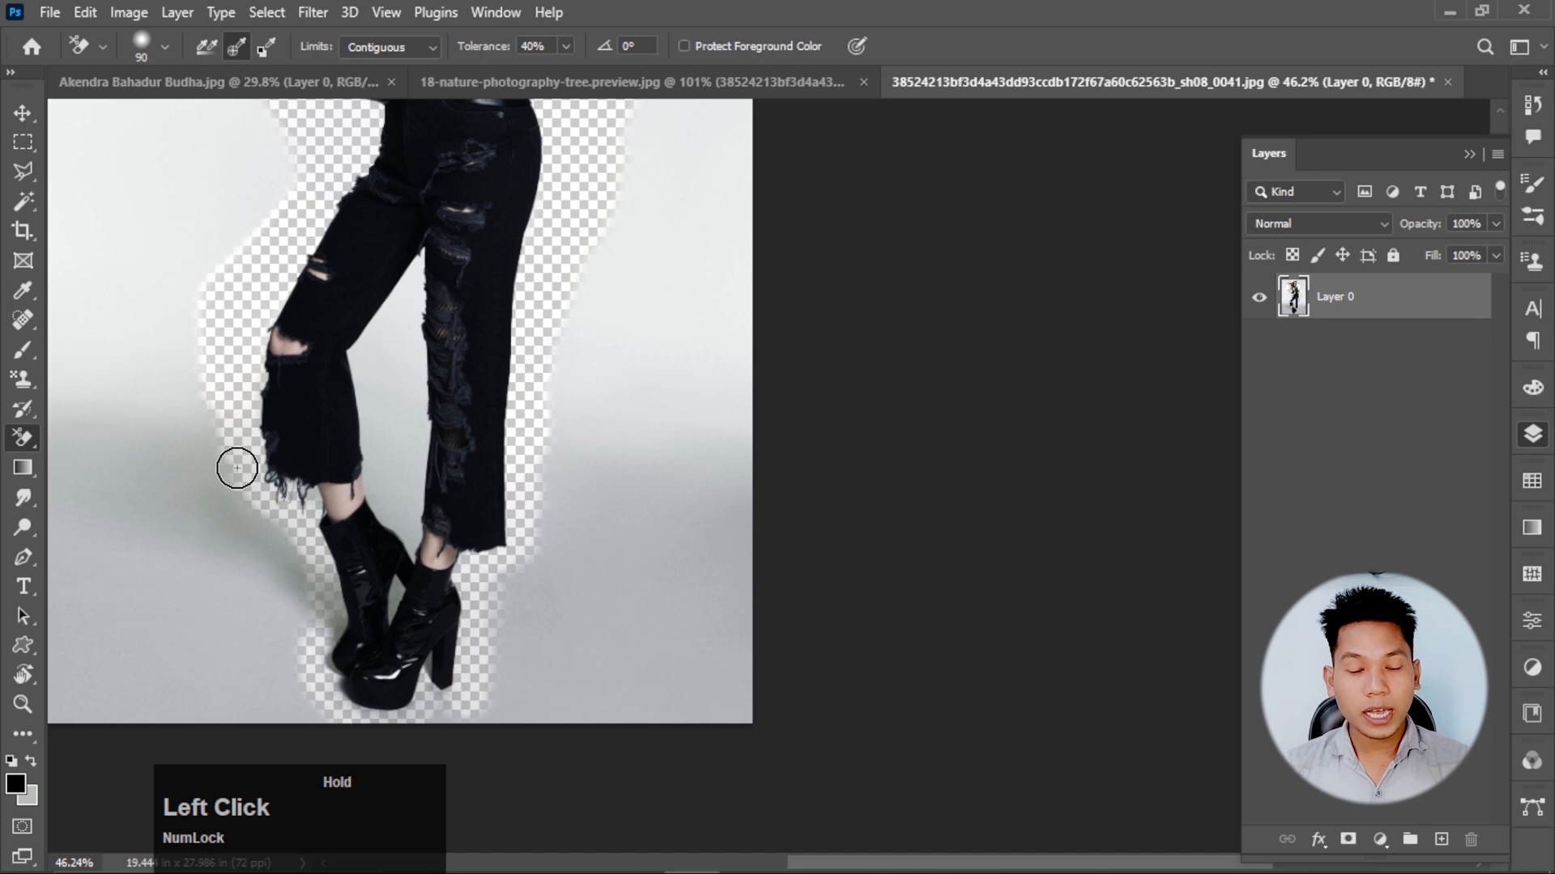
Clean up the remaining floor and shadow areas beside the boots with further Background Eraser strokes.
{"action": "scroll", "coordinate": [351, 516], "scroll_direction": "up", "scroll_amount": 5}
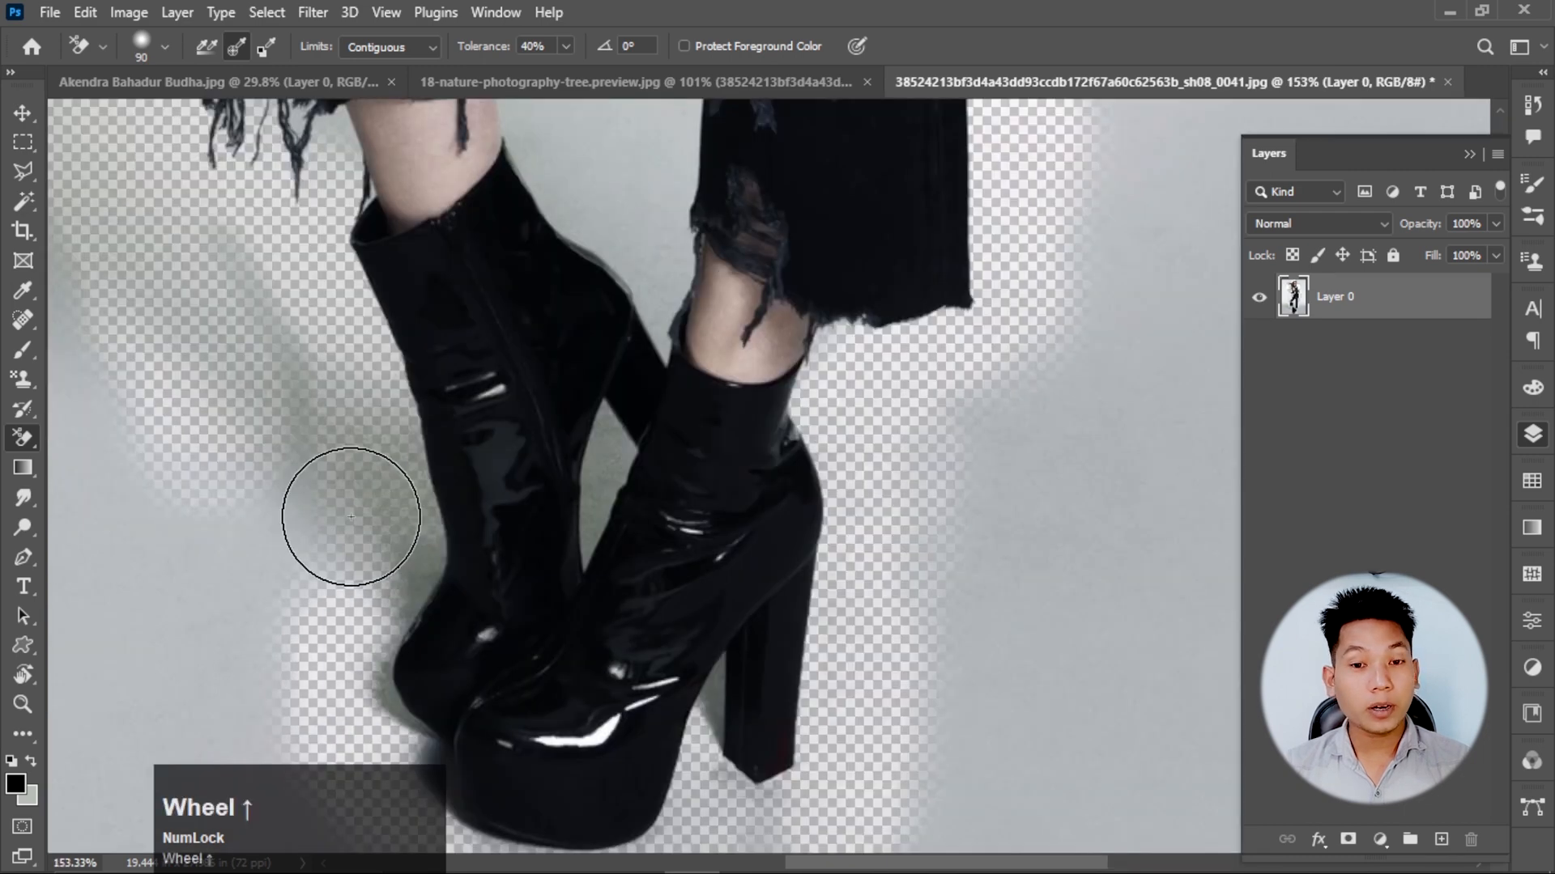
{"action": "mouse_move", "coordinate": [344, 505]}
{"action": "left_mouse_down"}
{"action": "mouse_move", "coordinate": [353, 400]}
{"action": "mouse_move", "coordinate": [387, 571]}
{"action": "mouse_move", "coordinate": [261, 579]}
{"action": "left_mouse_up"}
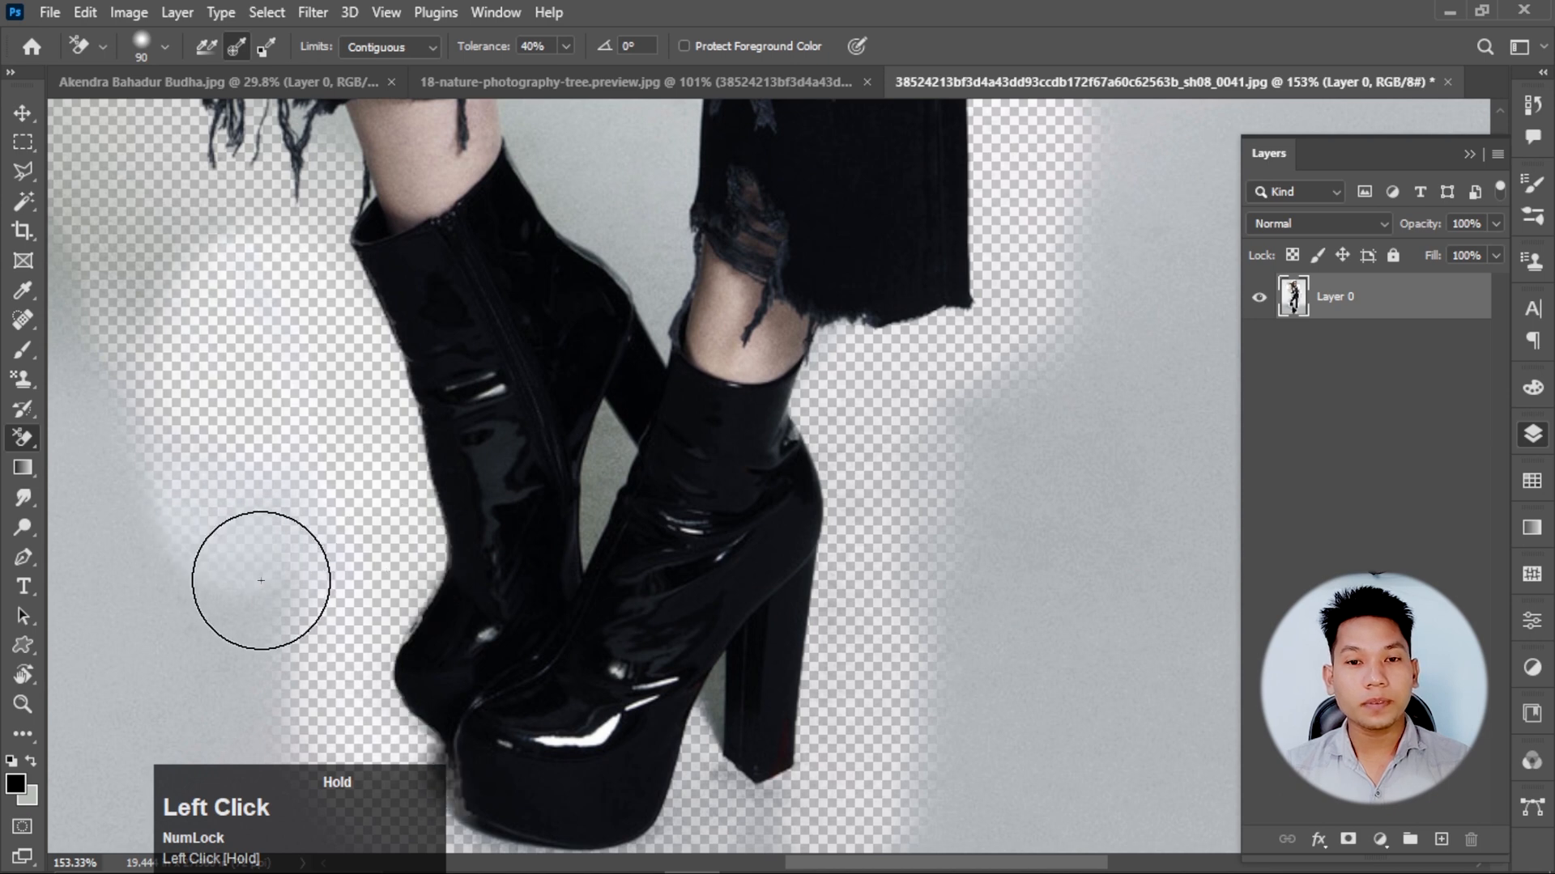
{"action": "scroll", "coordinate": [341, 266], "scroll_direction": "down", "scroll_amount": 5}
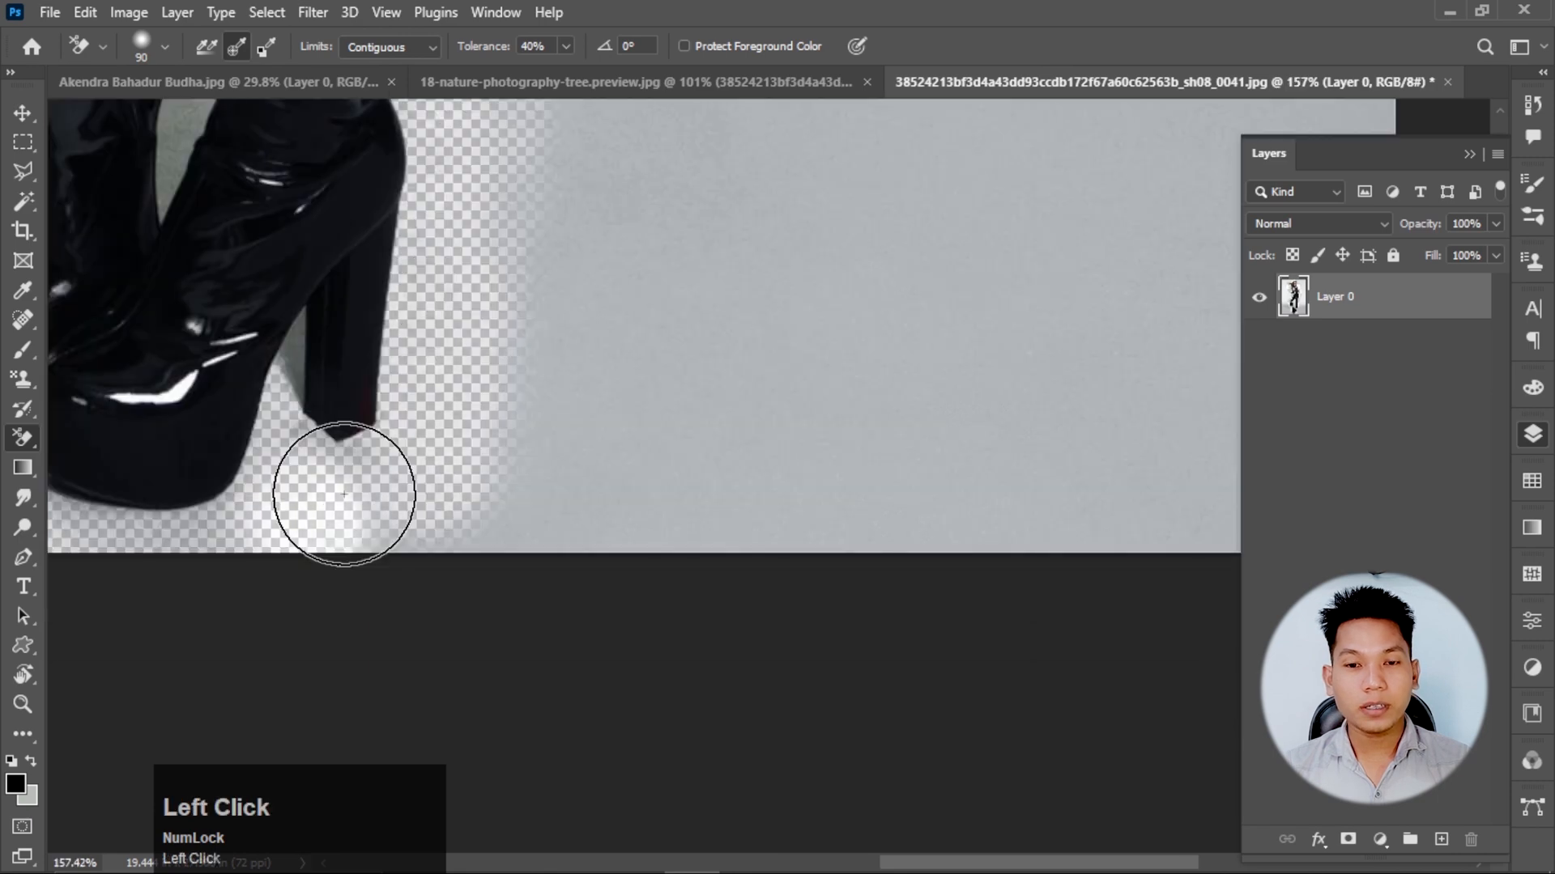
{"action": "left_click_drag", "start_coordinate": [344, 494], "coordinate": [460, 270]}
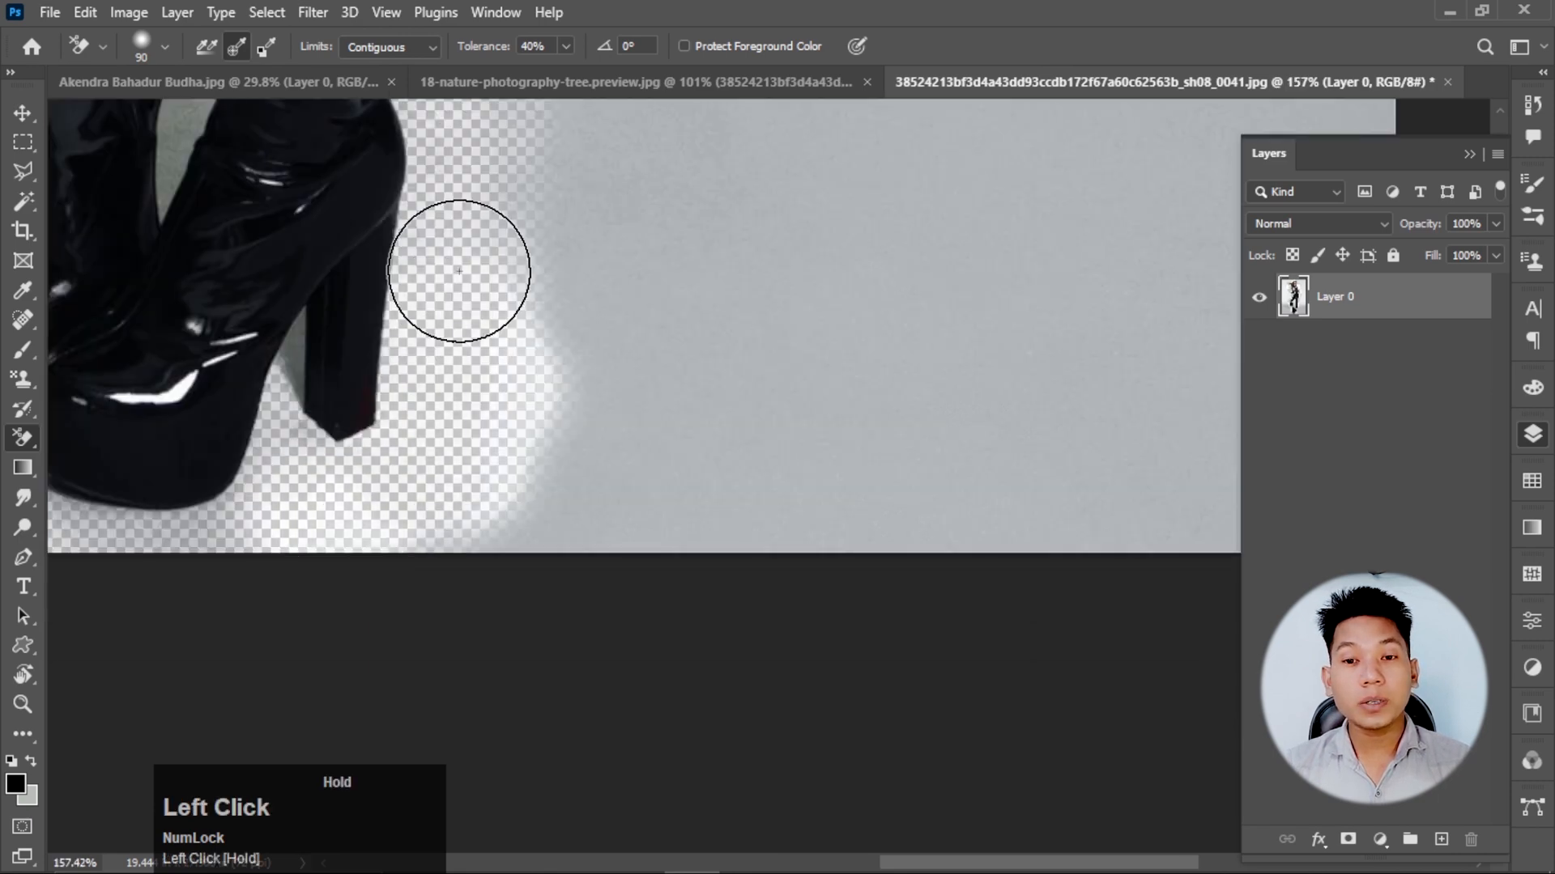
{"action": "scroll", "coordinate": [629, 312], "scroll_direction": "down", "scroll_amount": 4}
{"action": "left_click", "coordinate": [629, 311]}
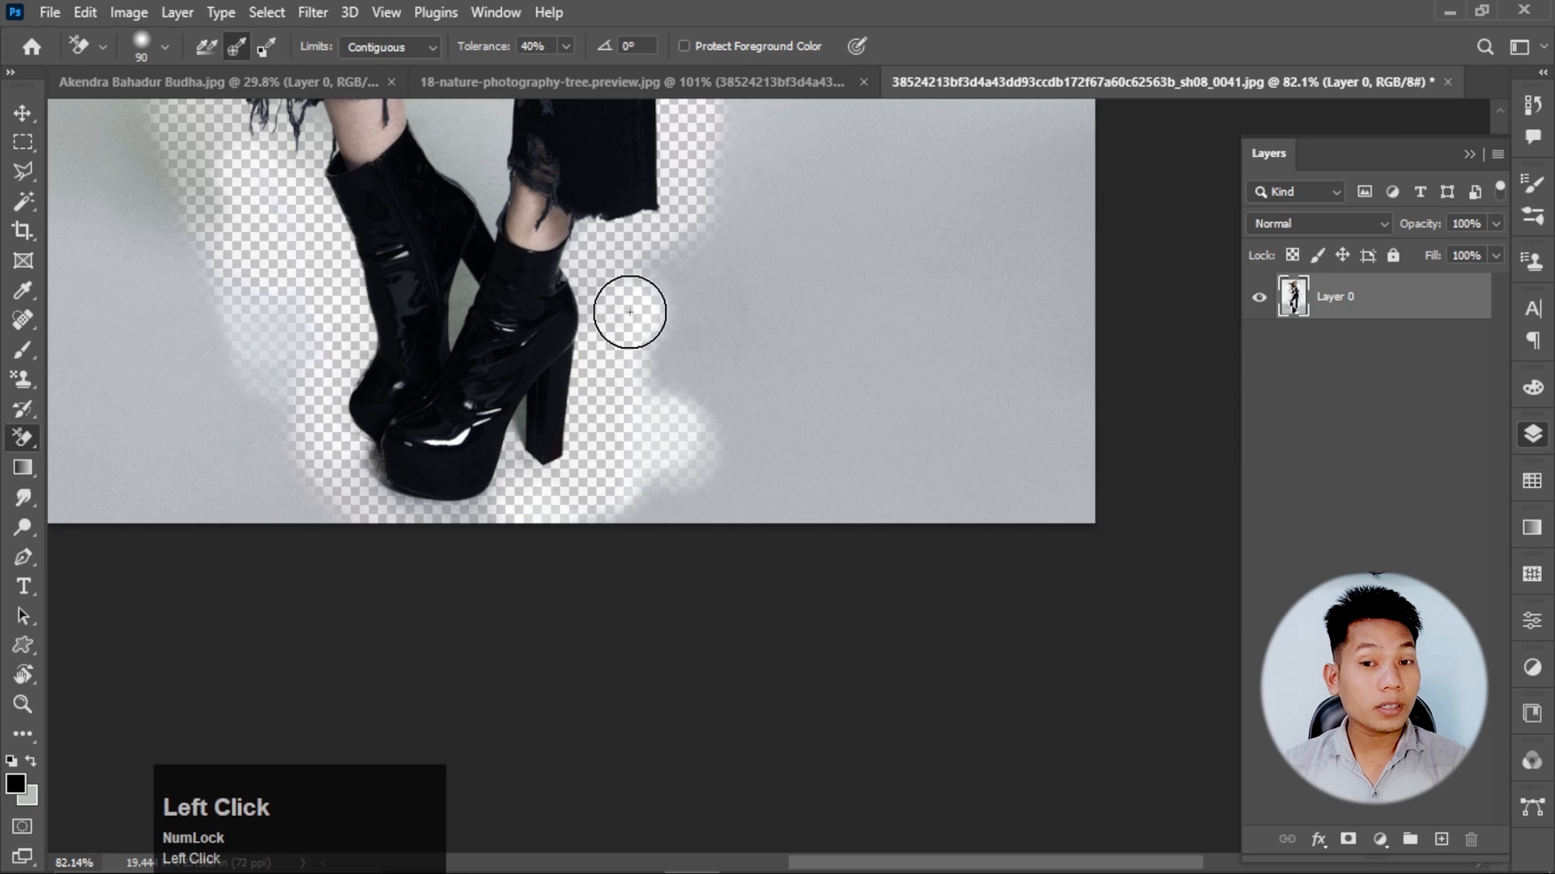
{"action": "mouse_move", "coordinate": [629, 312]}
{"action": "left_mouse_down"}
{"action": "mouse_move", "coordinate": [637, 255]}
{"action": "mouse_move", "coordinate": [689, 370]}
{"action": "mouse_move", "coordinate": [723, 384]}
{"action": "mouse_move", "coordinate": [720, 312]}
{"action": "mouse_move", "coordinate": [632, 503]}
{"action": "mouse_move", "coordinate": [431, 524]}
{"action": "mouse_move", "coordinate": [331, 361]}
{"action": "left_mouse_up"}
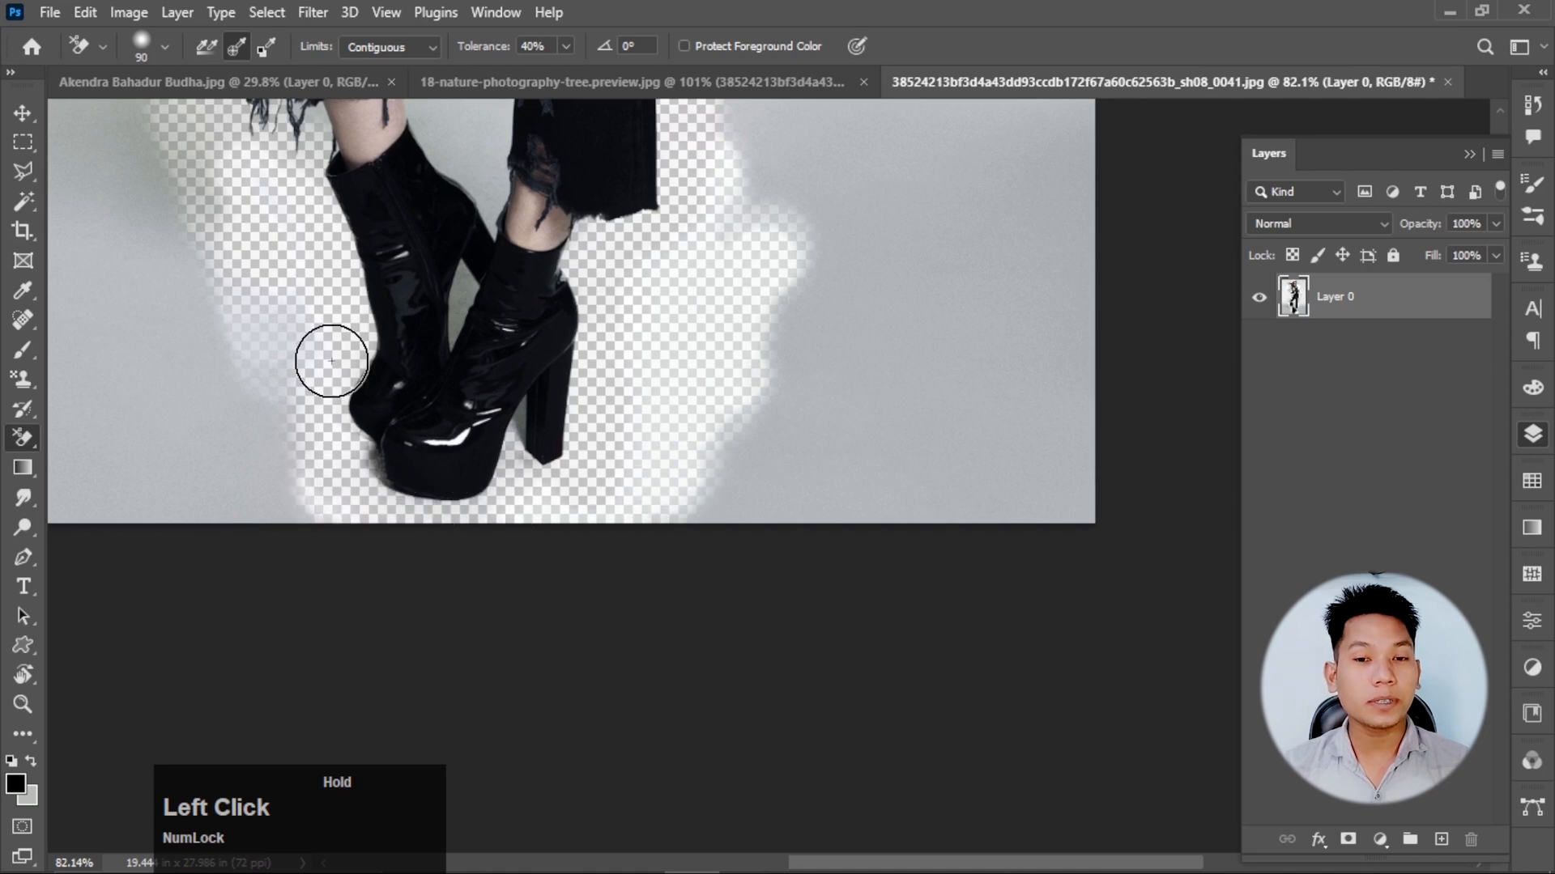
{"action": "key", "text": "ctrl+z"}
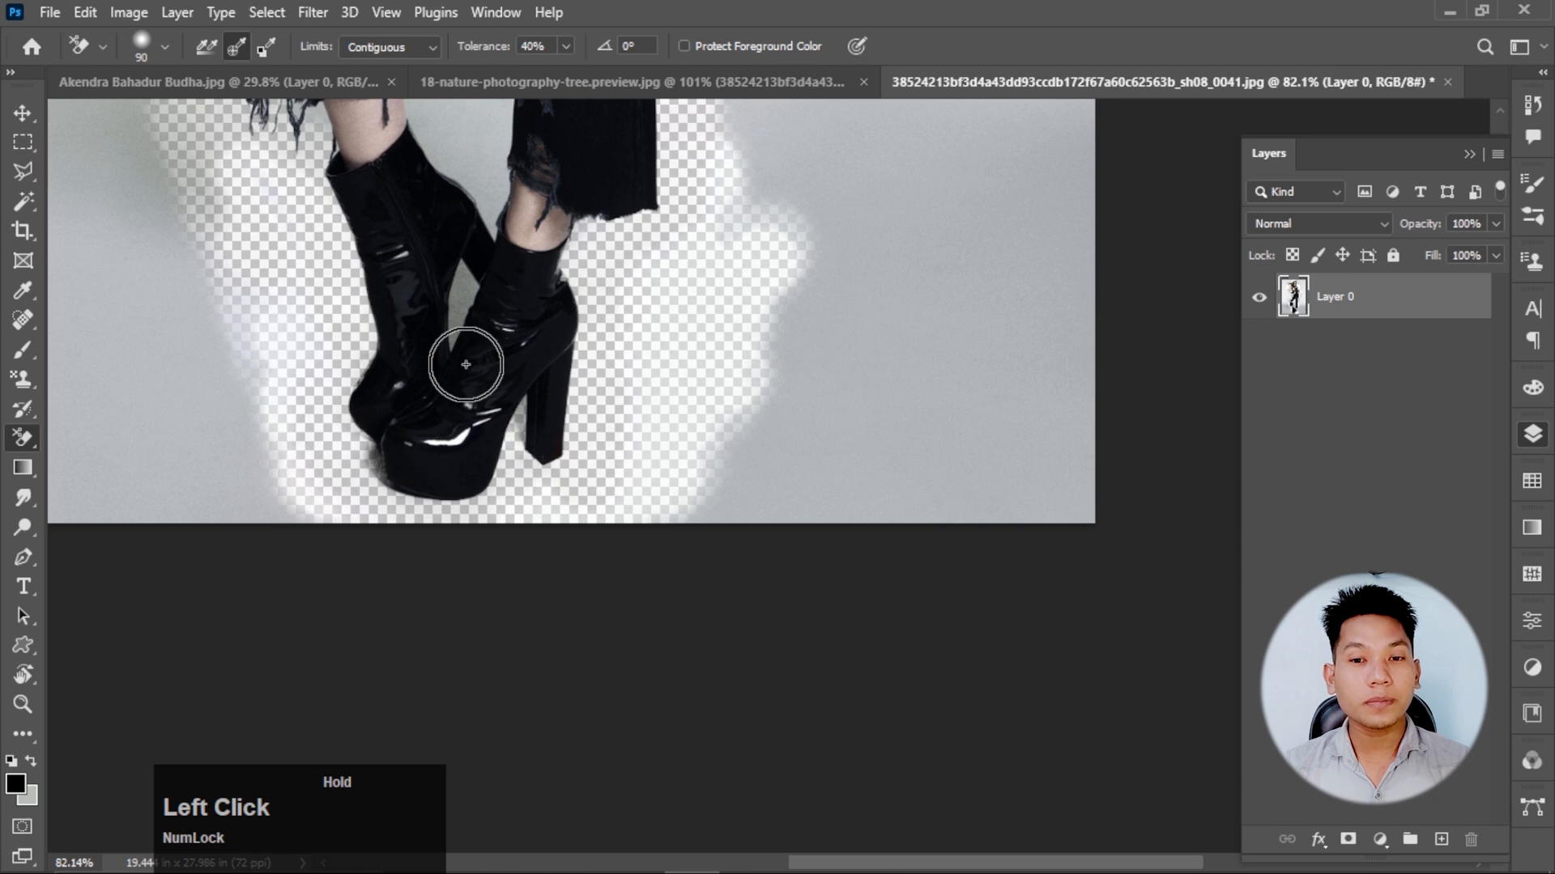
Erase the enclosed background in the gap between the boots and between the two trouser legs.
{"action": "left_click_drag", "start_coordinate": [465, 364], "coordinate": [458, 299]}
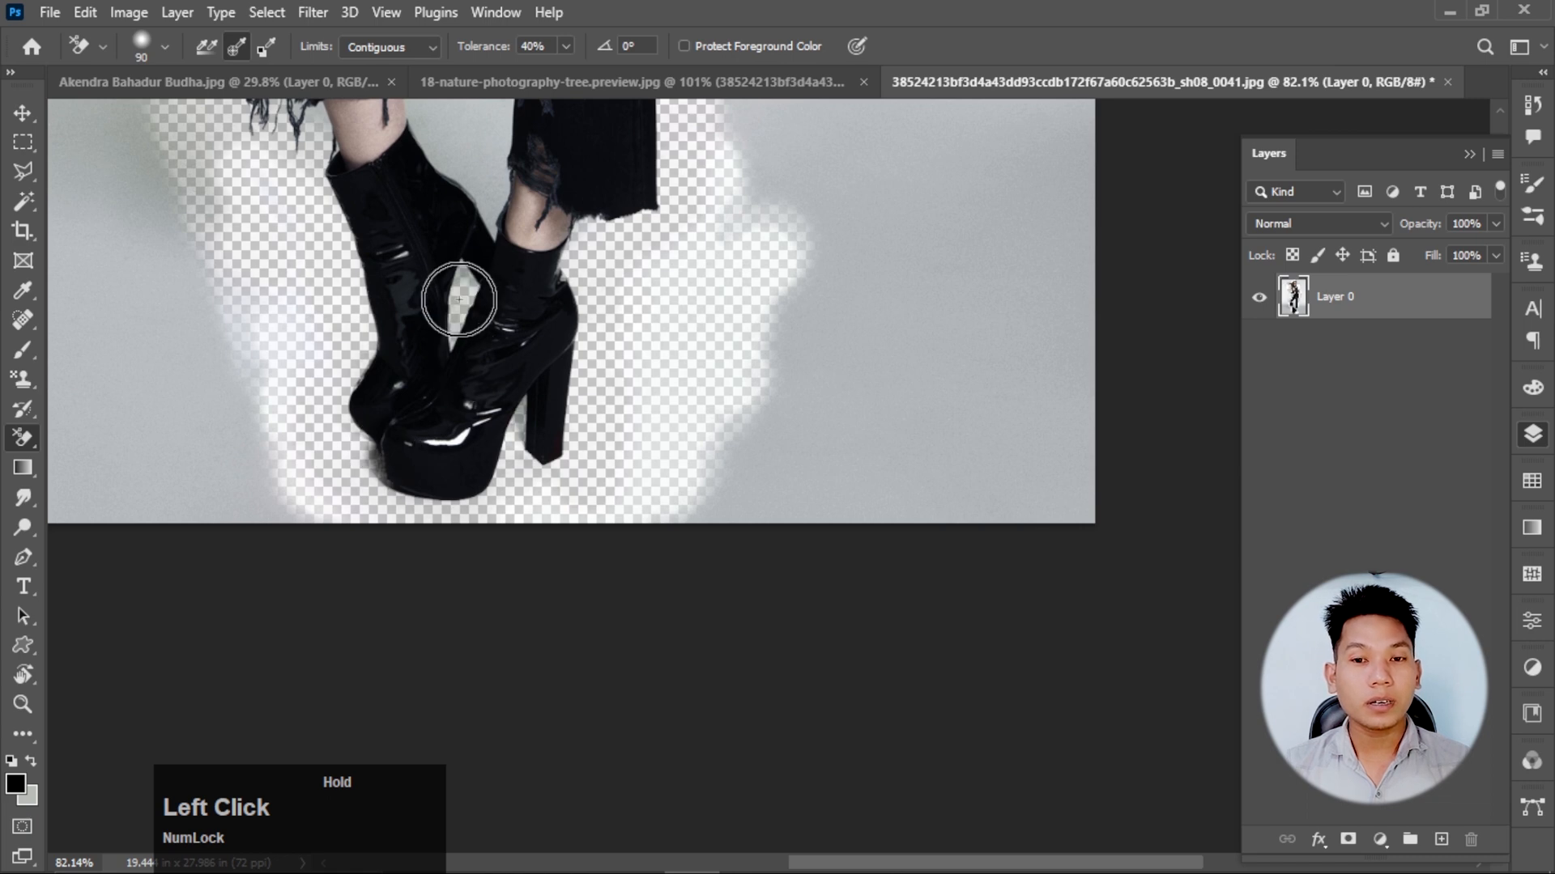
{"action": "scroll", "coordinate": [460, 276], "scroll_direction": "down", "scroll_amount": 3}
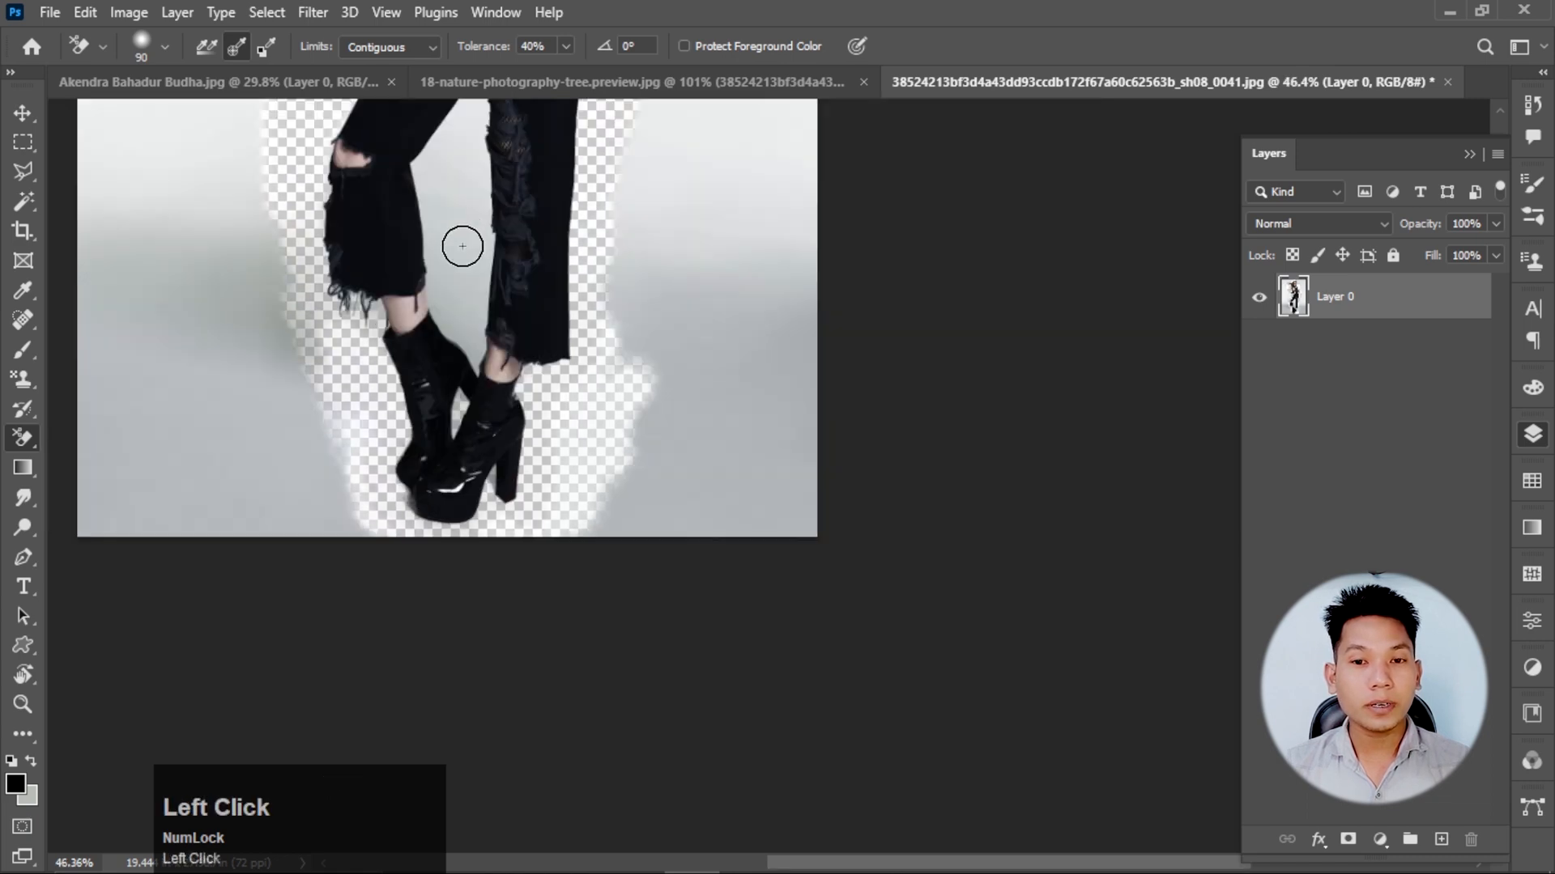
{"action": "mouse_move", "coordinate": [463, 246]}
{"action": "left_mouse_down"}
{"action": "mouse_move", "coordinate": [463, 117]}
{"action": "mouse_move", "coordinate": [428, 194]}
{"action": "mouse_move", "coordinate": [430, 315]}
{"action": "mouse_move", "coordinate": [477, 291]}
{"action": "mouse_move", "coordinate": [451, 319]}
{"action": "left_mouse_up"}
{"action": "scroll", "coordinate": [454, 533], "scroll_direction": "down", "scroll_amount": 2}
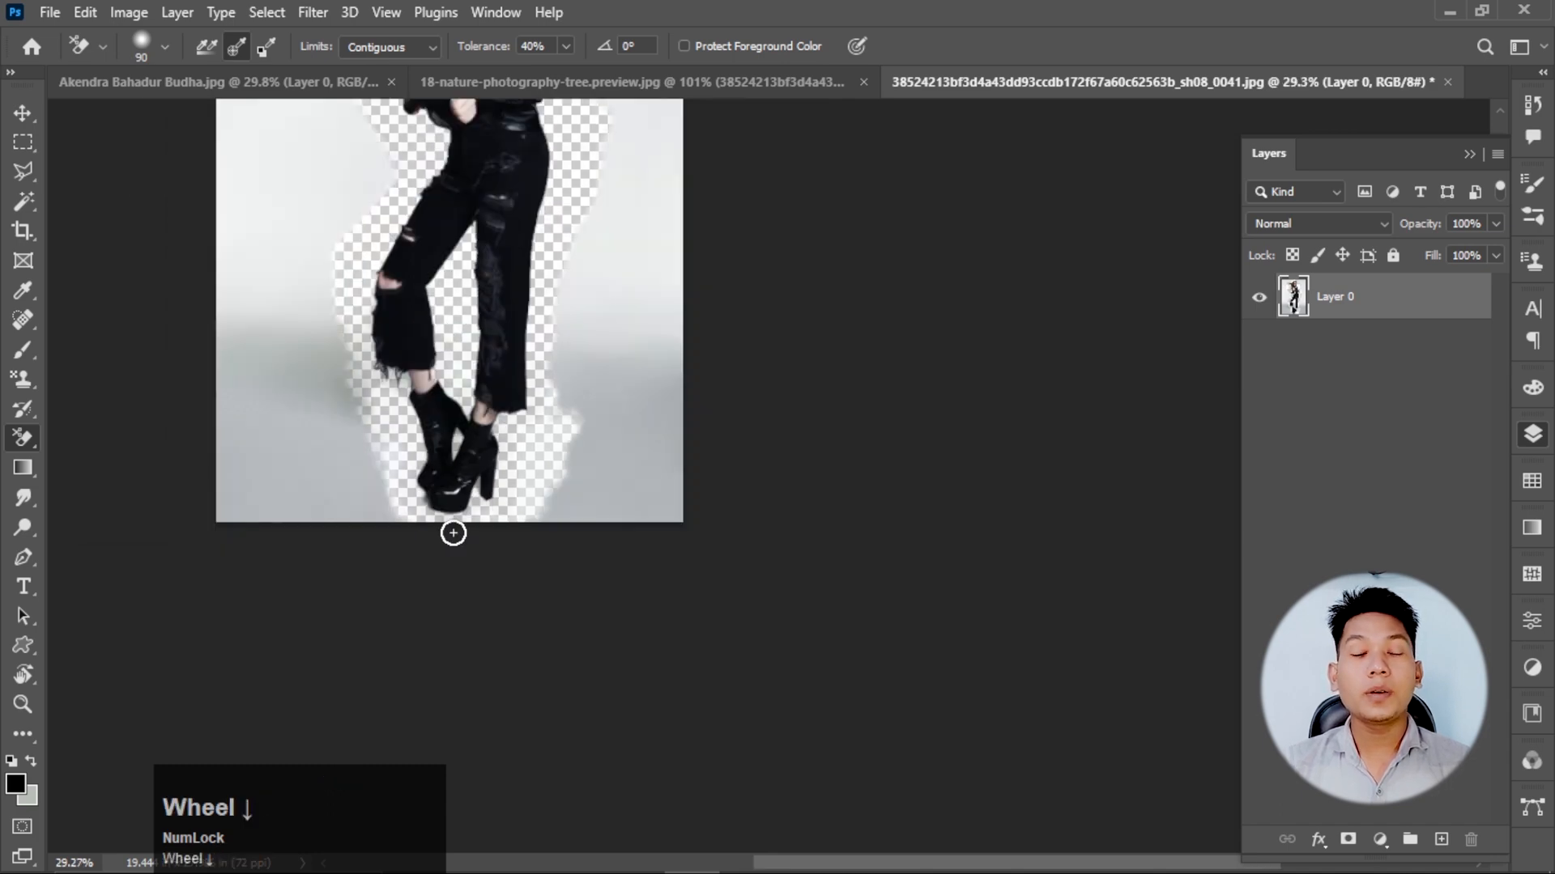
{"action": "scroll", "coordinate": [454, 533], "scroll_direction": "down", "scroll_amount": 4}
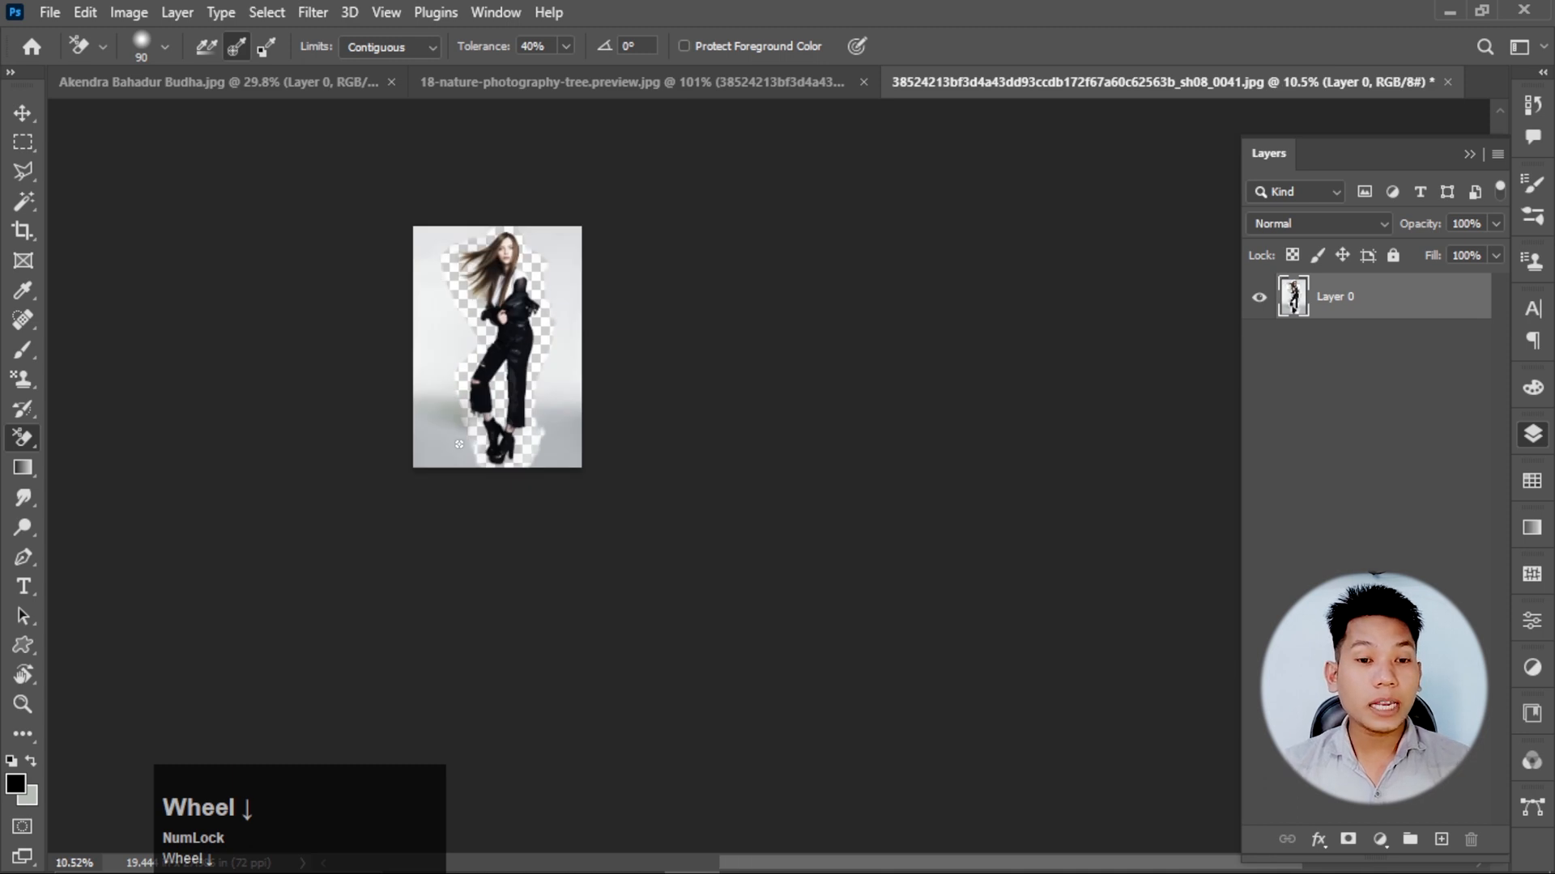
{"action": "scroll", "coordinate": [459, 445], "scroll_direction": "up", "scroll_amount": 2}
{"action": "right_click", "coordinate": [22, 437]}
{"action": "left_click", "coordinate": [110, 438]}
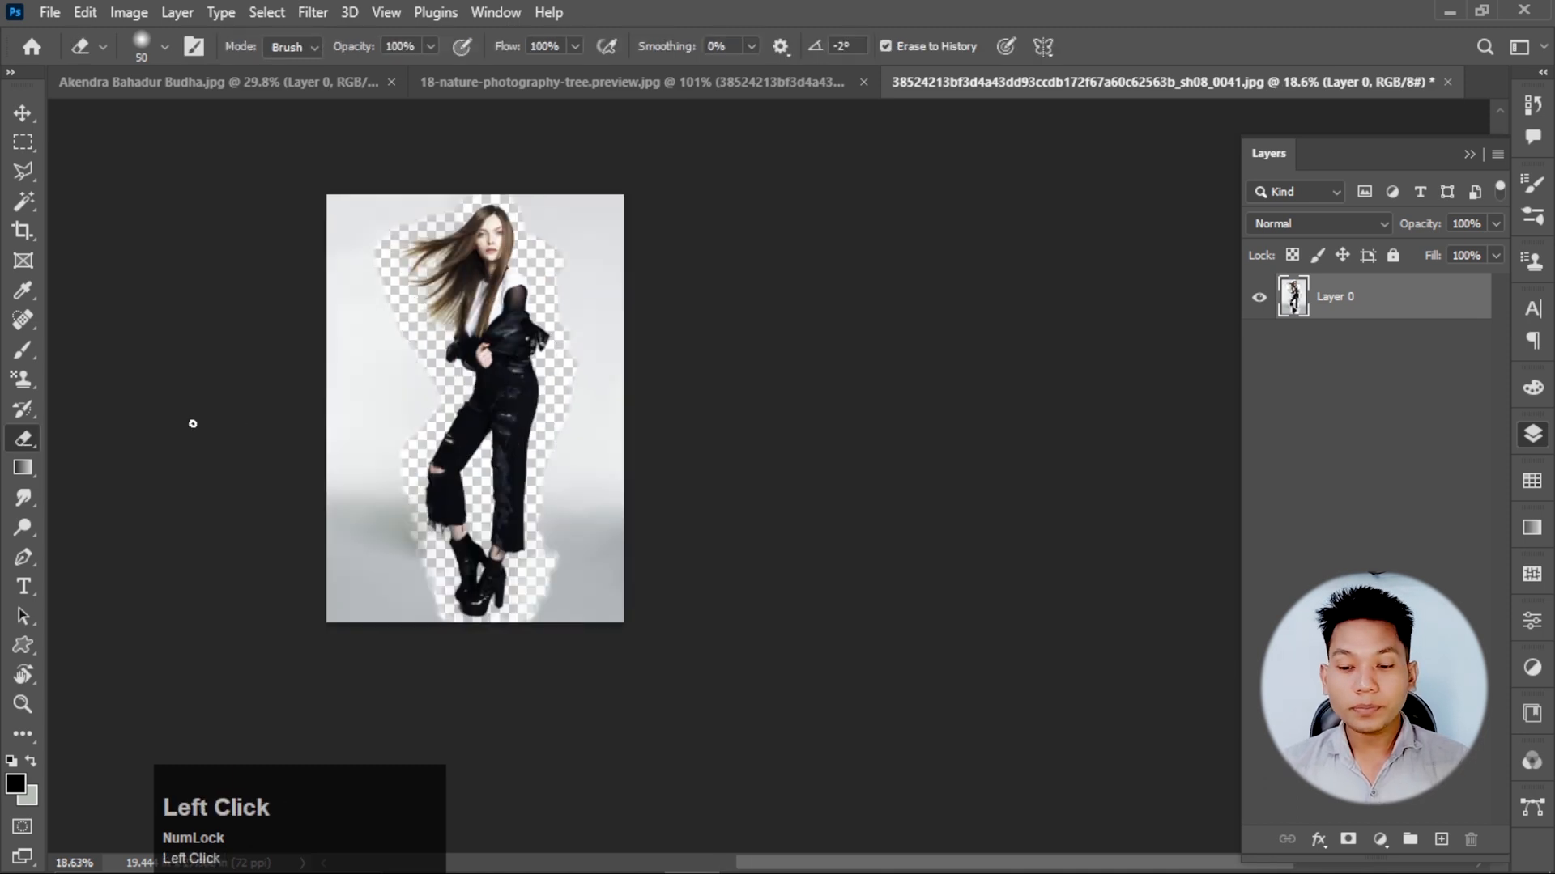
{"action": "key", "text": "bracketright"}
{"action": "key", "text": "bracketright"}
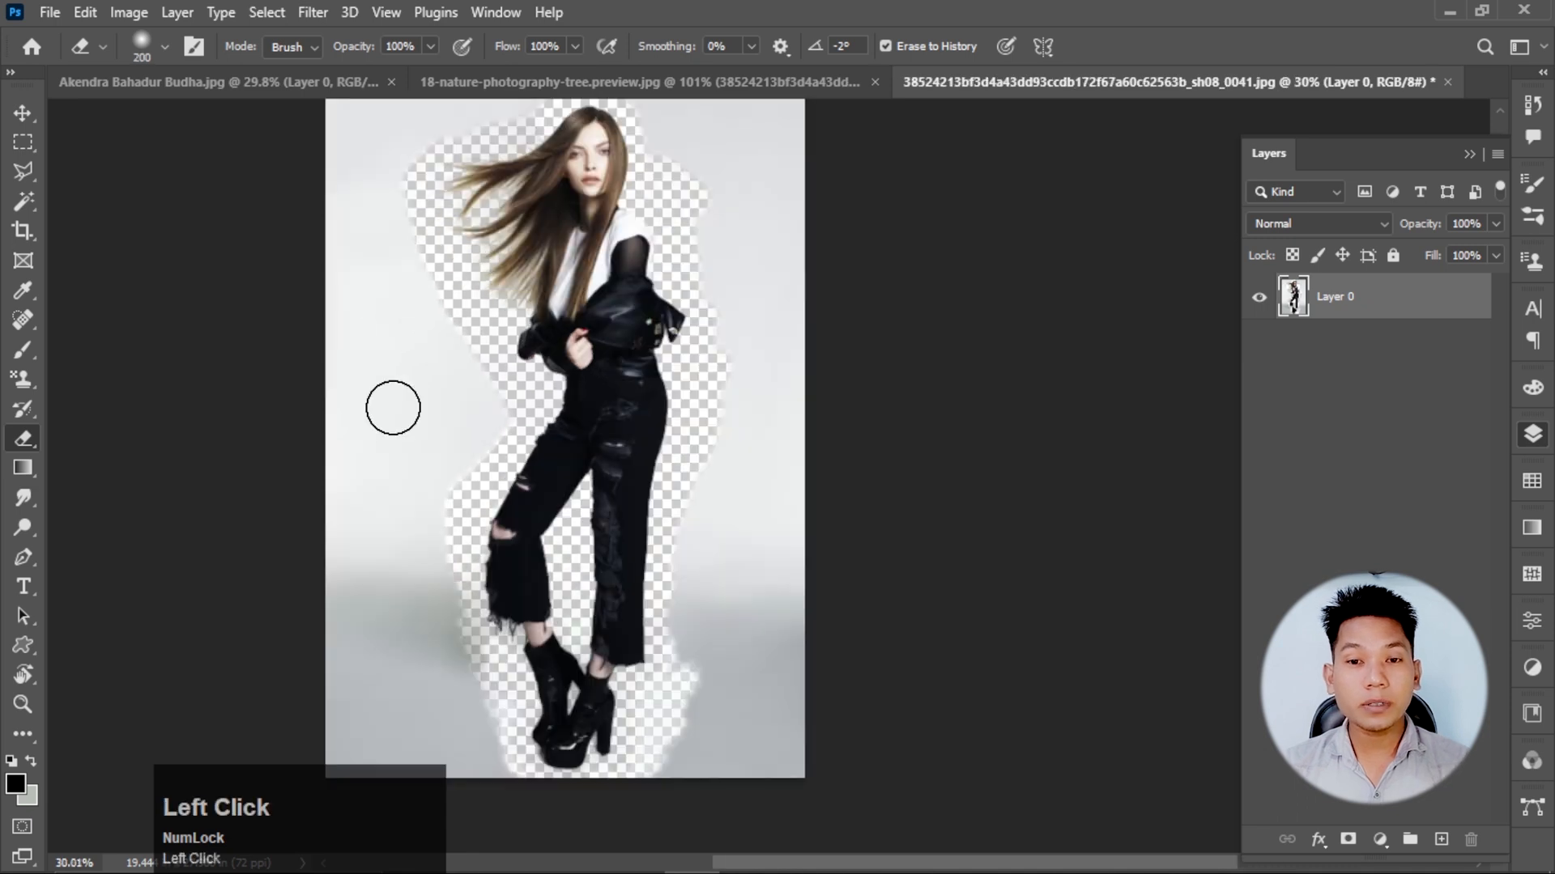
{"action": "left_click", "coordinate": [402, 319]}
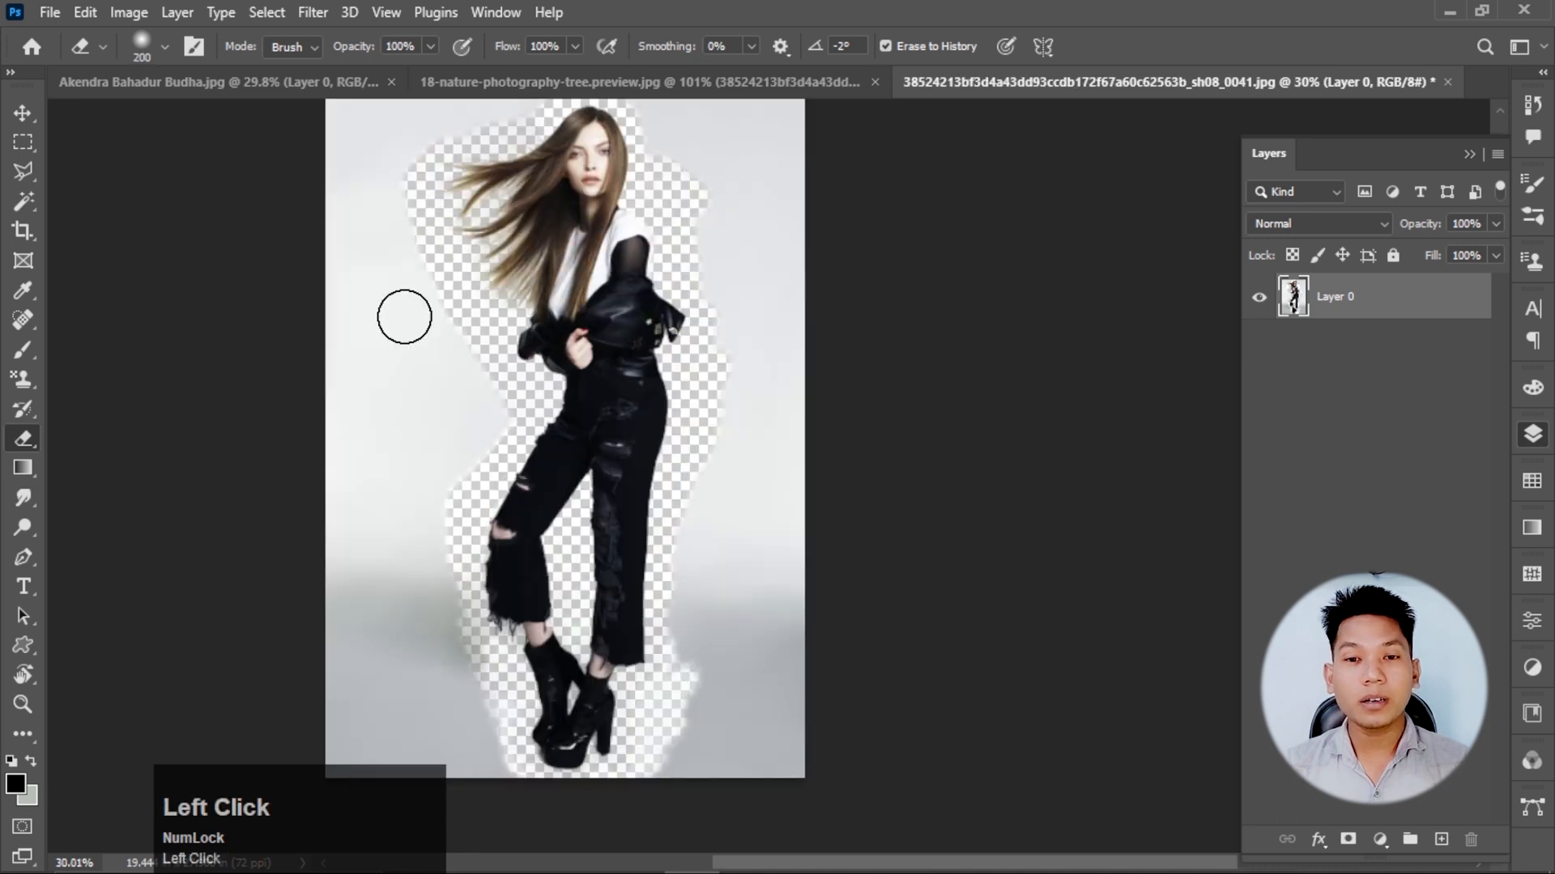
{"action": "mouse_move", "coordinate": [404, 316]}
{"action": "left_mouse_down"}
{"action": "mouse_move", "coordinate": [412, 327]}
{"action": "mouse_move", "coordinate": [375, 276]}
{"action": "mouse_move", "coordinate": [385, 309]}
{"action": "left_mouse_up"}
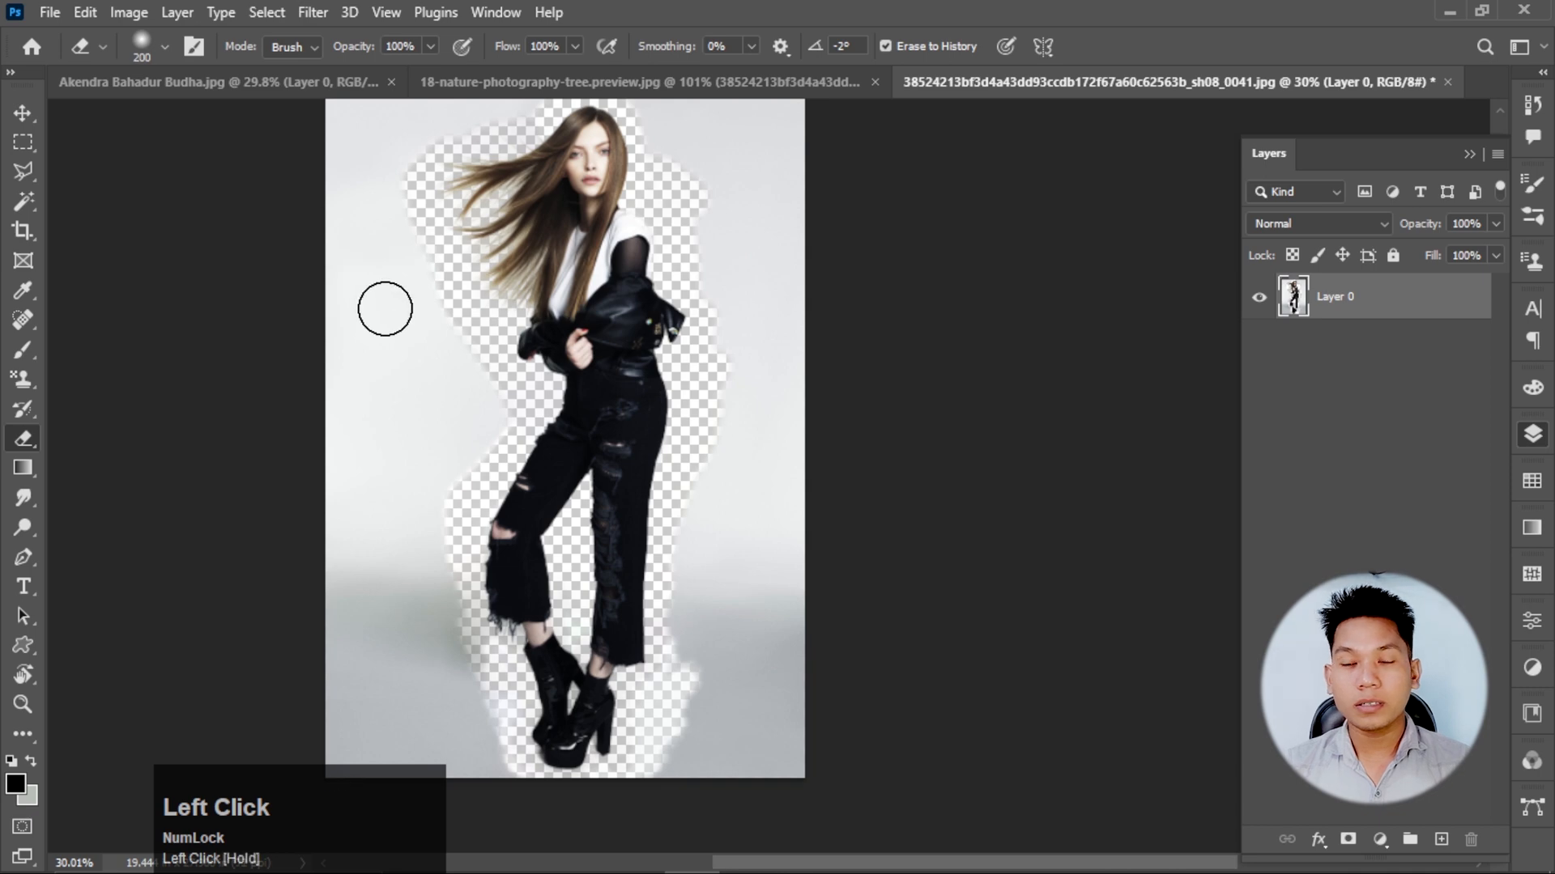
Switch back to the Background Eraser, enlarge its brush and erase the remaining background out to the photo's edges, ending at brush size 175.
{"action": "left_click", "coordinate": [23, 439]}
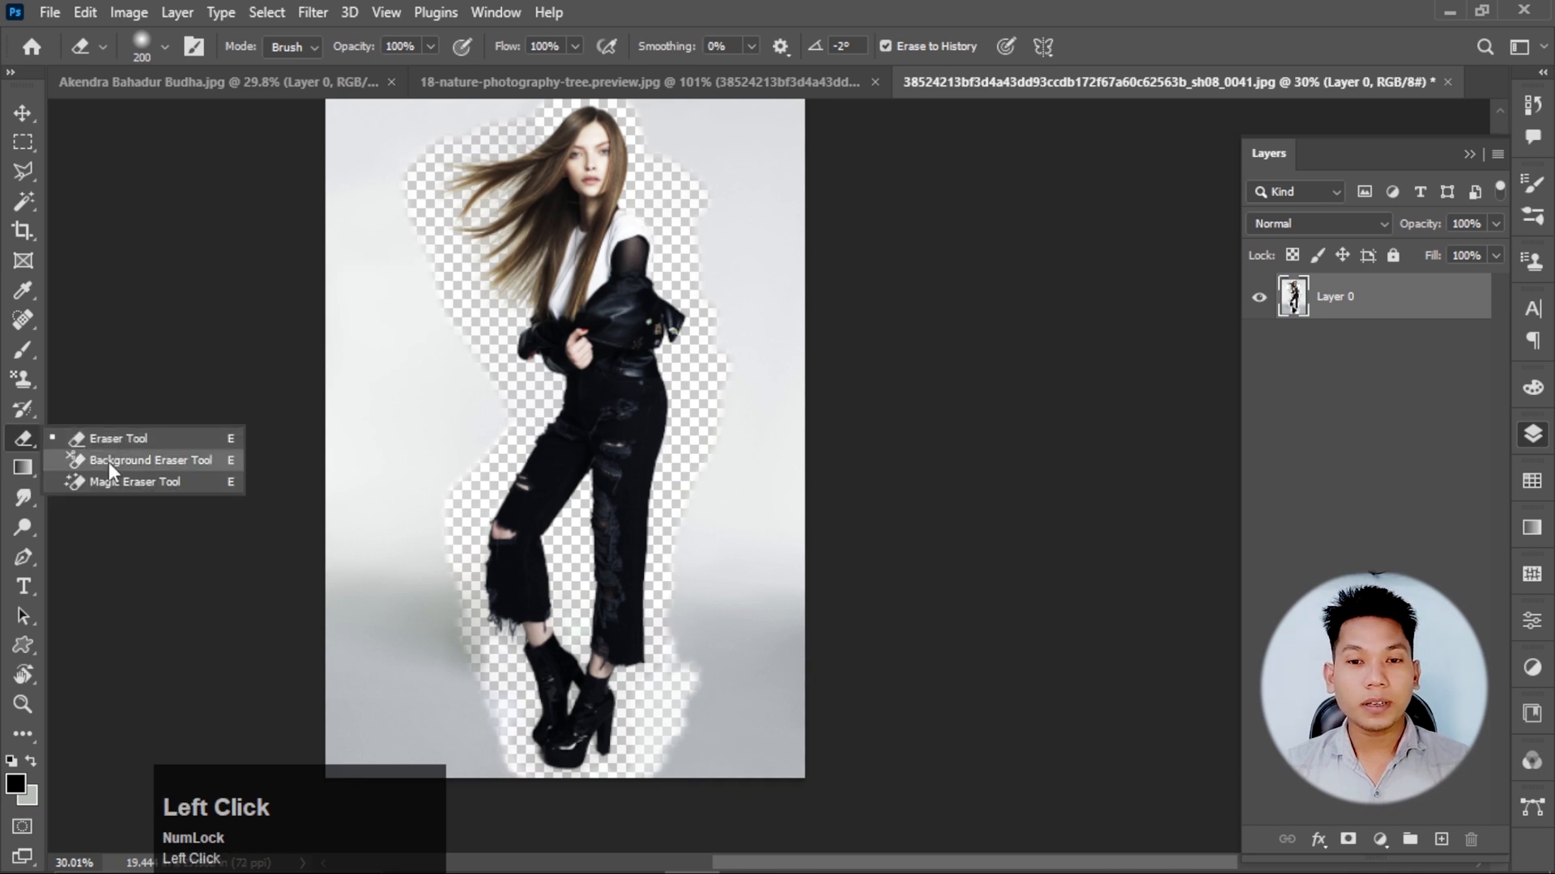
{"action": "left_click", "coordinate": [111, 468]}
{"action": "key", "text": "bracketright"}
{"action": "key", "text": "bracketright"}
{"action": "key", "text": "bracketright"}
{"action": "key", "text": "bracketright"}
{"action": "mouse_move", "coordinate": [356, 319]}
{"action": "left_mouse_down"}
{"action": "mouse_move", "coordinate": [315, 226]}
{"action": "mouse_move", "coordinate": [318, 367]}
{"action": "mouse_move", "coordinate": [430, 432]}
{"action": "mouse_move", "coordinate": [425, 452]}
{"action": "mouse_move", "coordinate": [360, 479]}
{"action": "mouse_move", "coordinate": [373, 594]}
{"action": "mouse_move", "coordinate": [640, 580]}
{"action": "mouse_move", "coordinate": [726, 520]}
{"action": "mouse_move", "coordinate": [717, 510]}
{"action": "mouse_move", "coordinate": [738, 532]}
{"action": "mouse_move", "coordinate": [666, 602]}
{"action": "mouse_move", "coordinate": [732, 527]}
{"action": "mouse_move", "coordinate": [708, 493]}
{"action": "mouse_move", "coordinate": [647, 470]}
{"action": "mouse_move", "coordinate": [633, 439]}
{"action": "mouse_move", "coordinate": [646, 541]}
{"action": "mouse_move", "coordinate": [722, 444]}
{"action": "mouse_move", "coordinate": [681, 615]}
{"action": "mouse_move", "coordinate": [762, 515]}
{"action": "mouse_move", "coordinate": [718, 560]}
{"action": "mouse_move", "coordinate": [630, 558]}
{"action": "mouse_move", "coordinate": [352, 471]}
{"action": "mouse_move", "coordinate": [346, 400]}
{"action": "mouse_move", "coordinate": [385, 397]}
{"action": "mouse_move", "coordinate": [314, 365]}
{"action": "mouse_move", "coordinate": [364, 502]}
{"action": "mouse_move", "coordinate": [353, 481]}
{"action": "mouse_move", "coordinate": [305, 467]}
{"action": "mouse_move", "coordinate": [364, 543]}
{"action": "mouse_move", "coordinate": [563, 546]}
{"action": "mouse_move", "coordinate": [631, 526]}
{"action": "left_mouse_up"}
{"action": "scroll", "coordinate": [397, 583], "scroll_direction": "down", "scroll_amount": 2}
{"action": "scroll", "coordinate": [414, 569], "scroll_direction": "up", "scroll_amount": 1}
{"action": "key", "text": "bracketleft"}
{"action": "key", "text": "bracketleft"}
{"action": "key", "text": "bracketleft"}
{"action": "key", "text": "bracketleft"}
{"action": "scroll", "coordinate": [707, 493], "scroll_direction": "up", "scroll_amount": 1}
{"action": "scroll", "coordinate": [632, 527], "scroll_direction": "down", "scroll_amount": 1}
{"action": "scroll", "coordinate": [684, 499], "scroll_direction": "down", "scroll_amount": 1}
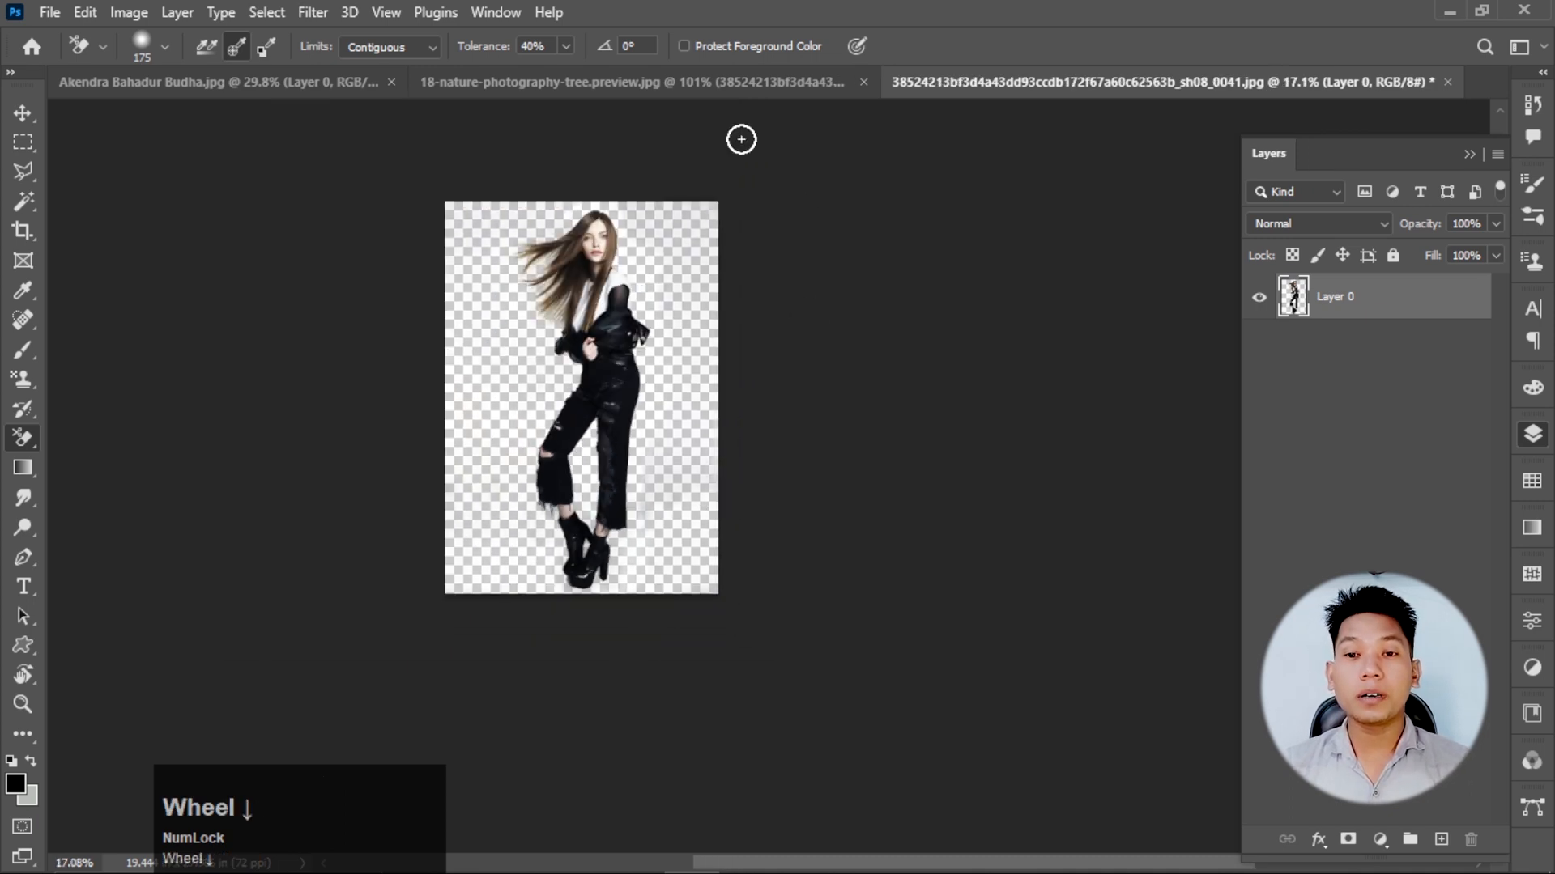
Delete the placed photo's layer from the 18-nature-photography-tree.preview.jpg document.
{"action": "left_click", "coordinate": [728, 85]}
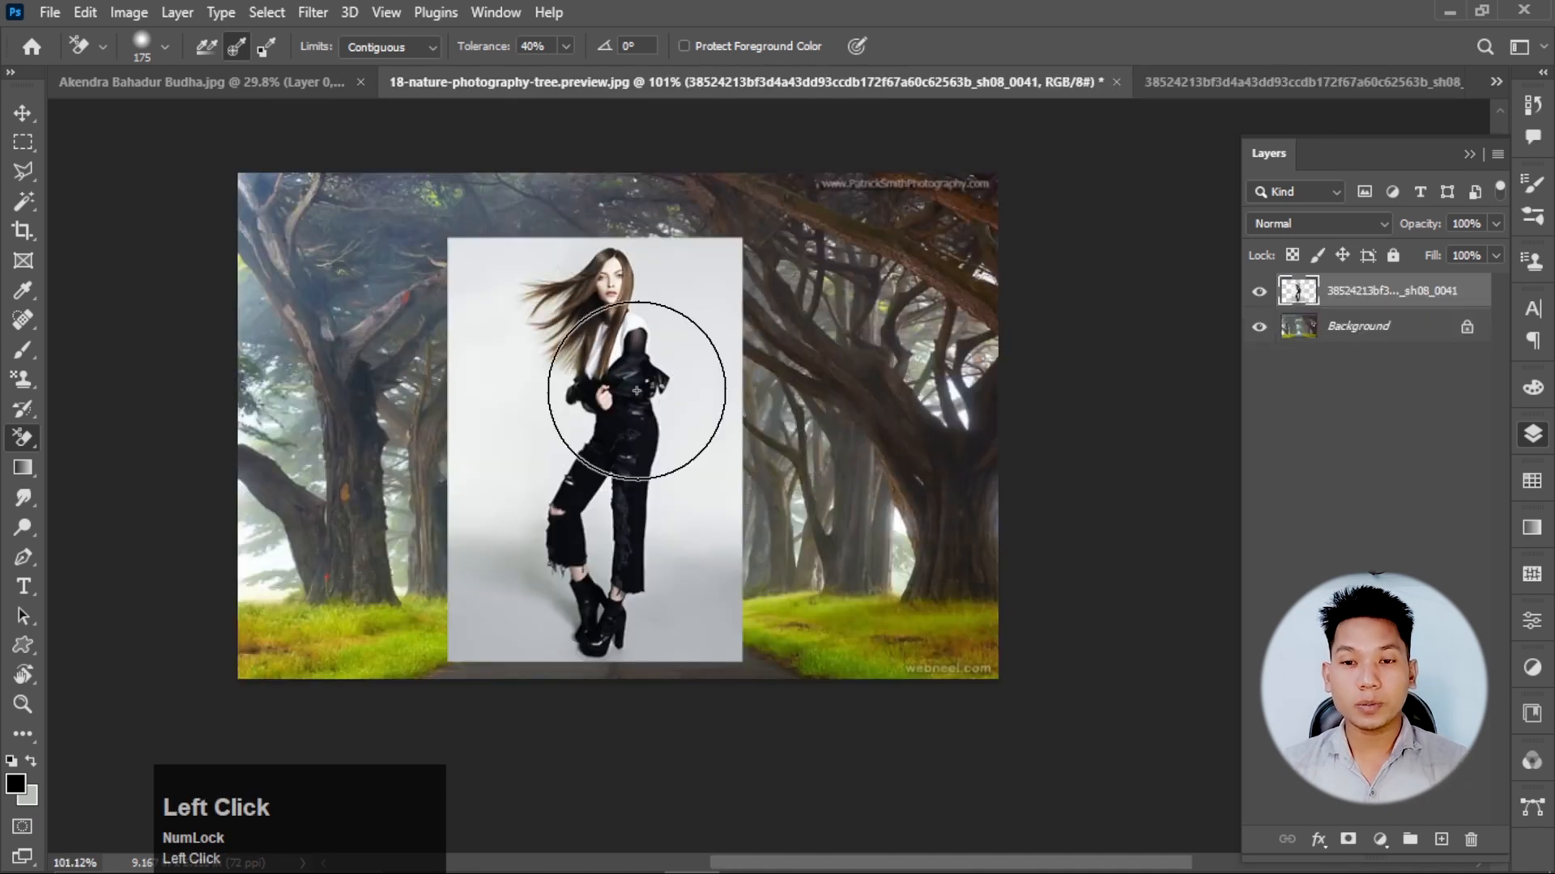
{"action": "left_click", "coordinate": [22, 113]}
{"action": "key", "text": "Delete"}
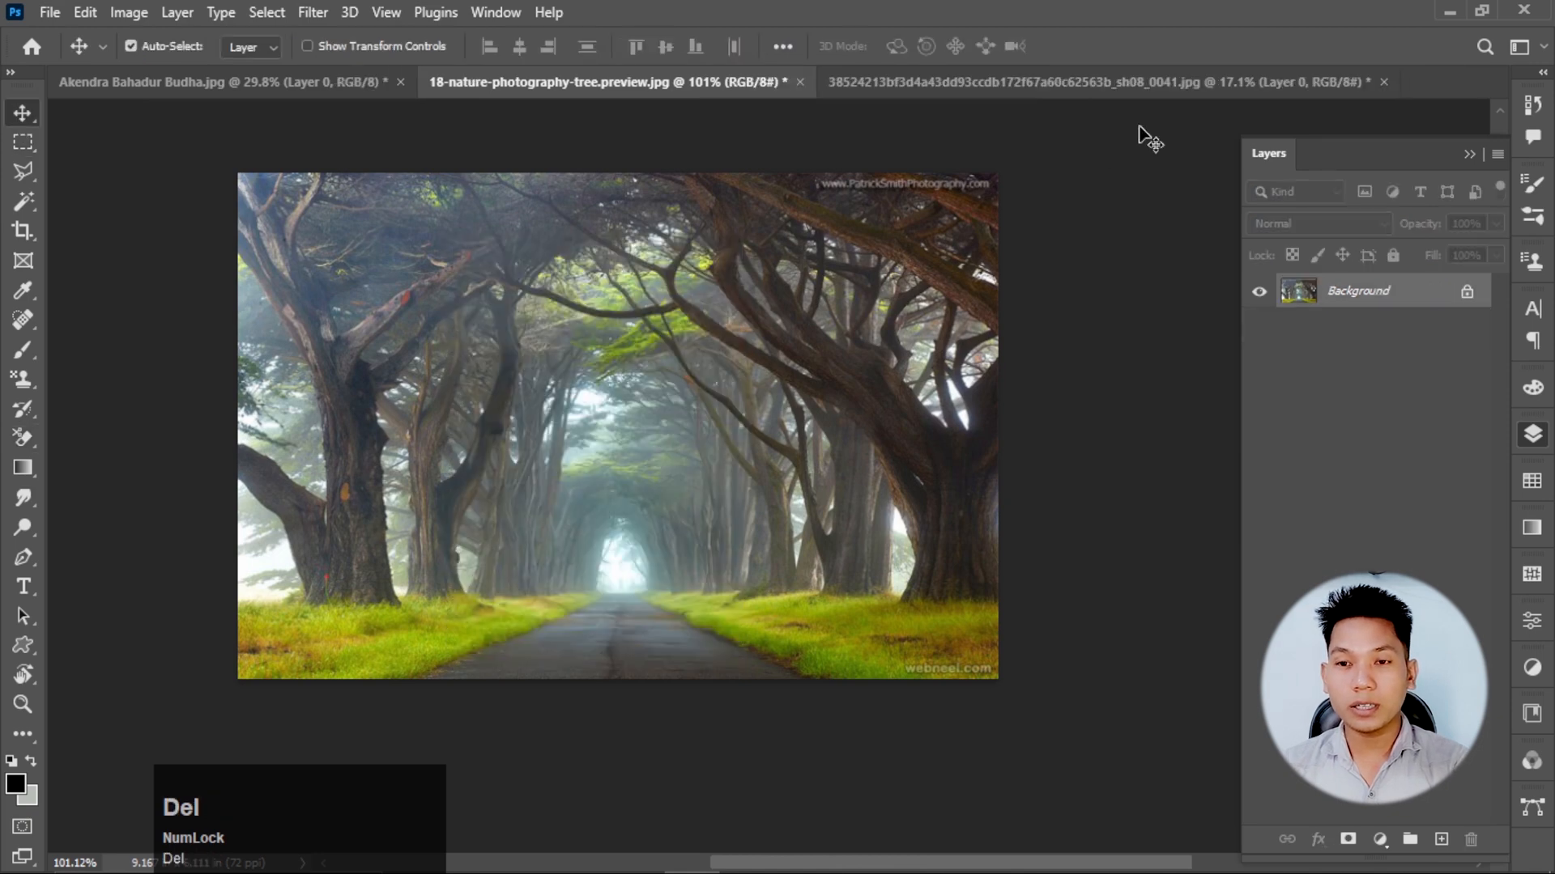
Copy the cut-out woman from her own document onto the forest road image as a new layer.
{"action": "left_click", "coordinate": [1159, 81]}
{"action": "left_click_drag", "start_coordinate": [637, 400], "coordinate": [646, 460]}
{"action": "scroll", "coordinate": [576, 460], "scroll_direction": "down", "scroll_amount": 2}
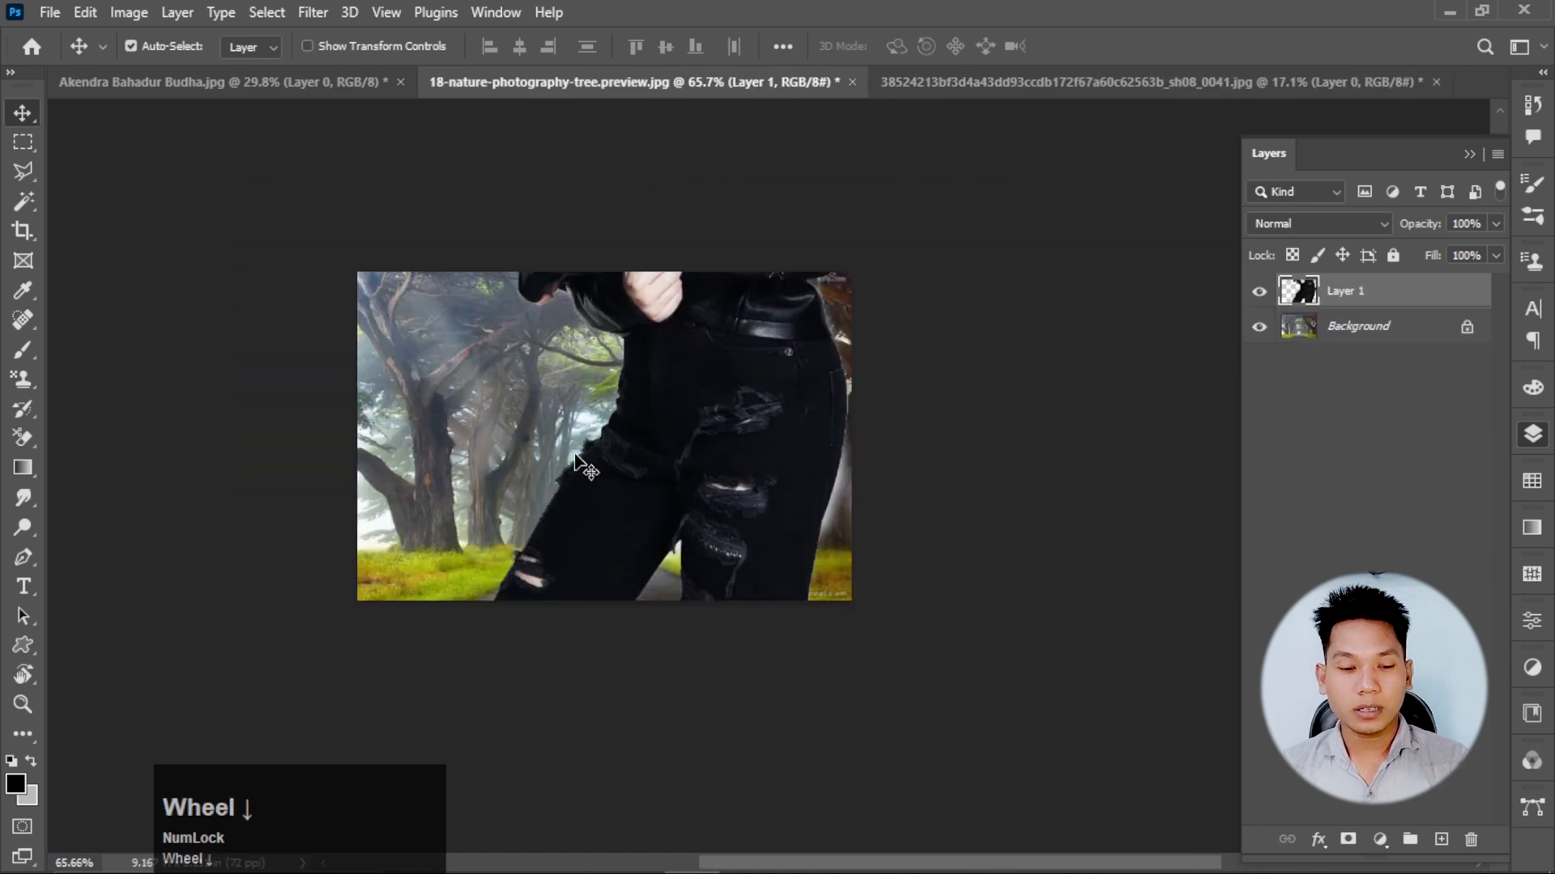
Scale the woman's layer down to about 21.7% and position her standing on the forest road.
{"action": "scroll", "coordinate": [576, 463], "scroll_direction": "down", "scroll_amount": 1}
{"action": "key", "text": "ctrl+t"}
{"action": "scroll", "coordinate": [577, 464], "scroll_direction": "down", "scroll_amount": 3}
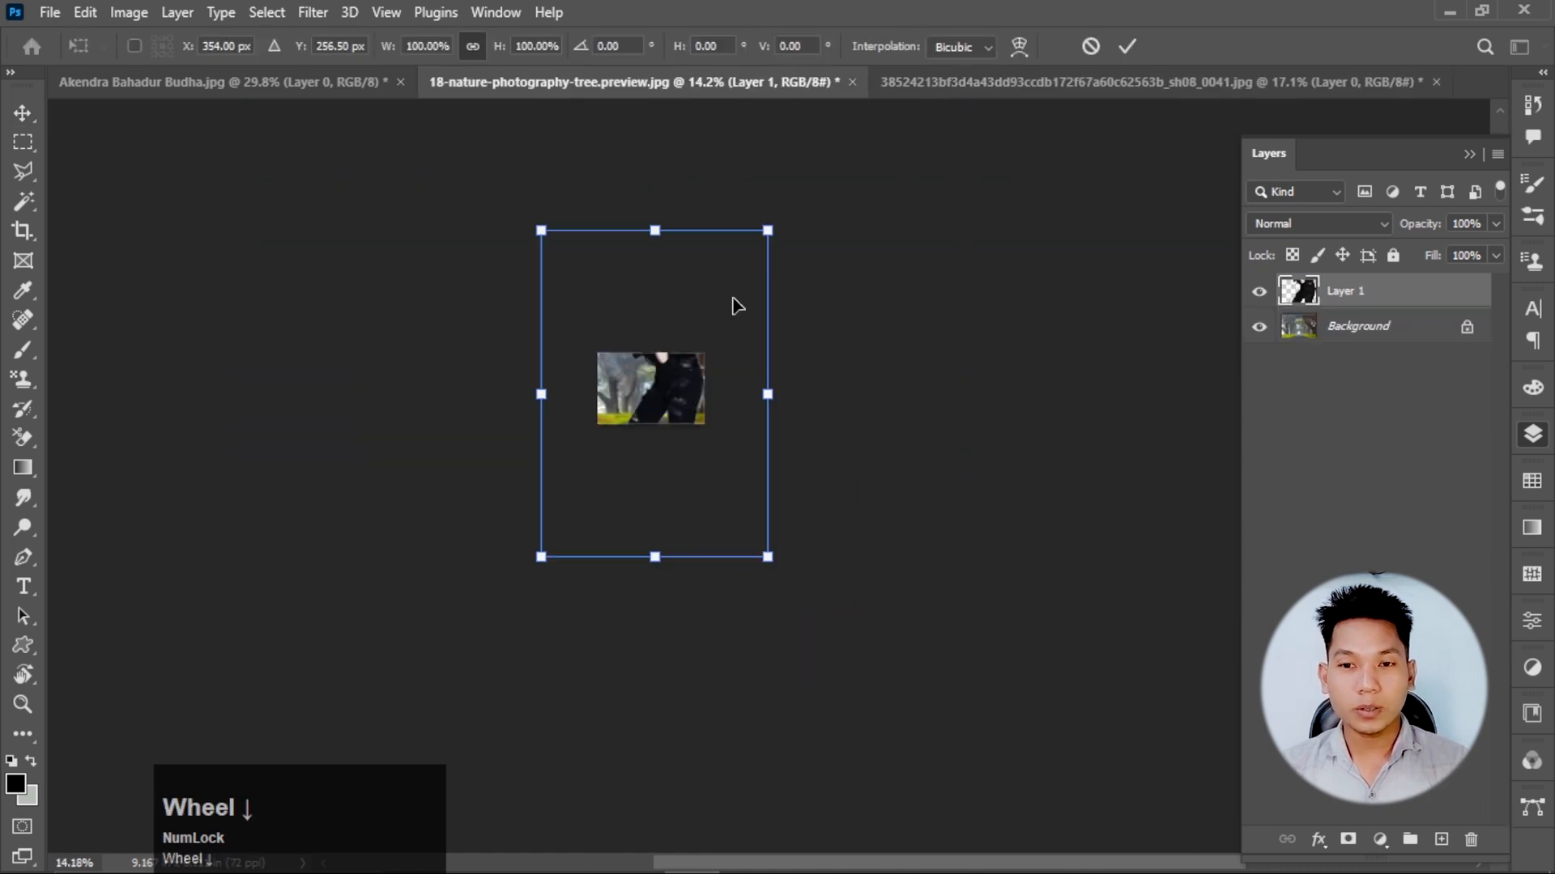
{"action": "left_click_drag", "start_coordinate": [770, 232], "coordinate": [625, 464]}
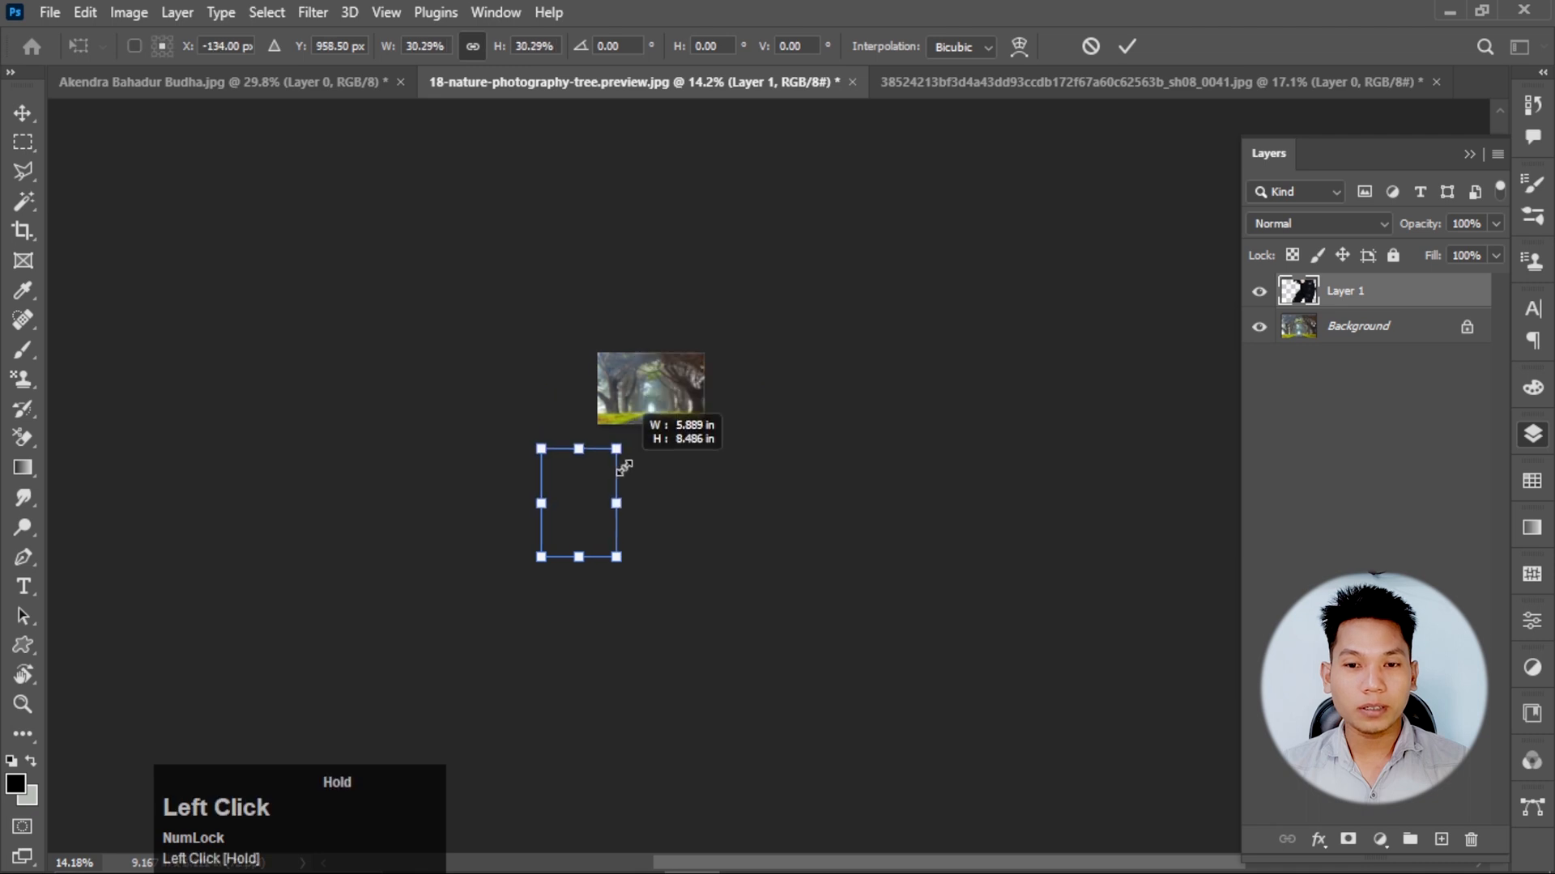
{"action": "left_click_drag", "start_coordinate": [707, 245], "coordinate": [713, 234]}
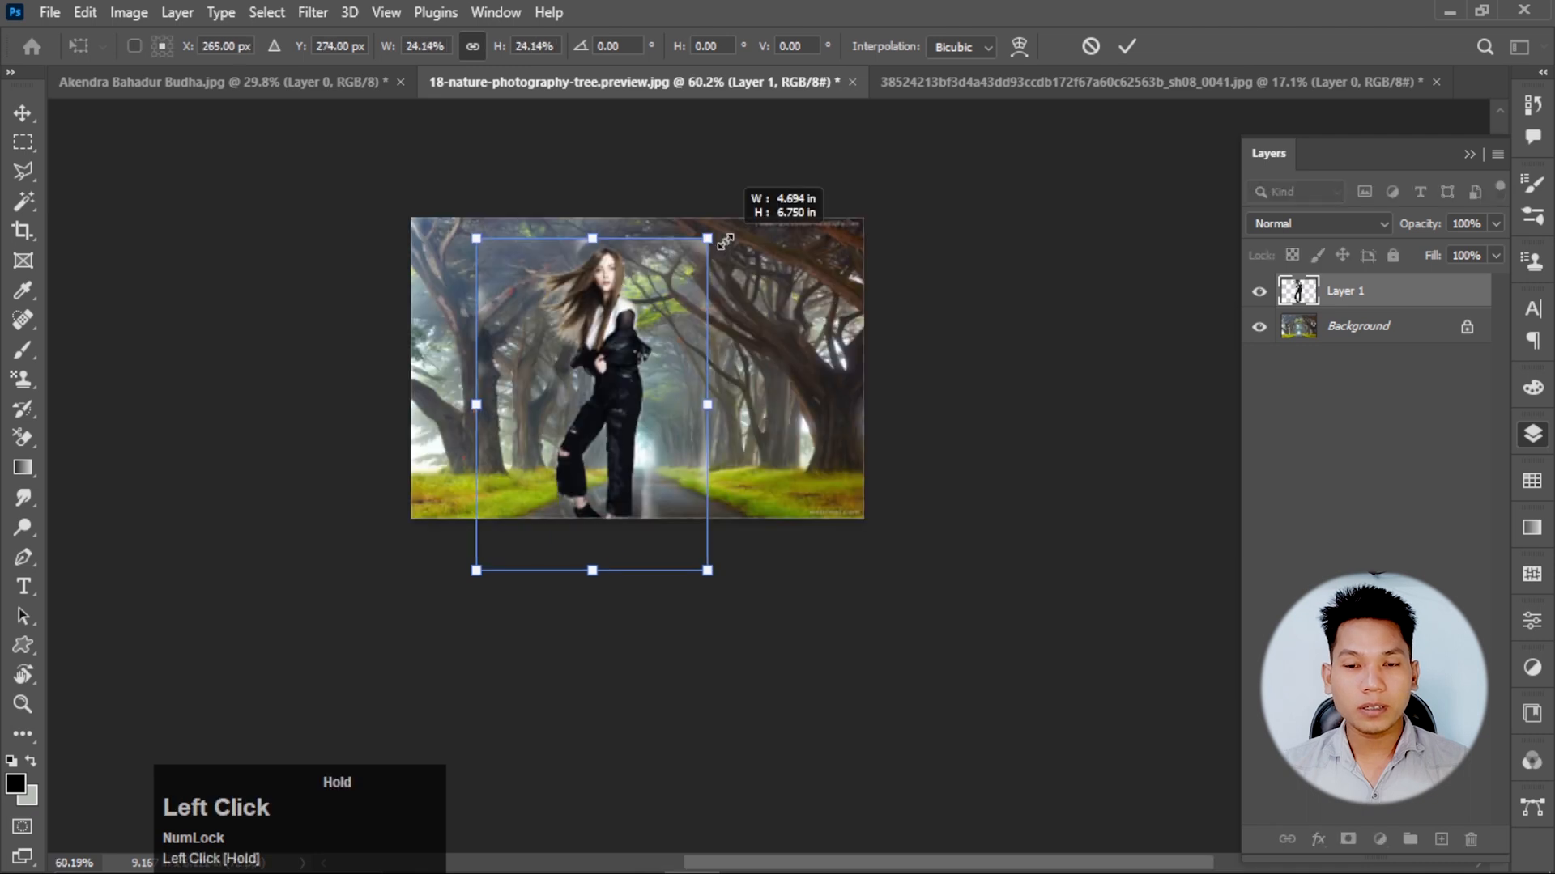
{"action": "left_click_drag", "start_coordinate": [625, 375], "coordinate": [664, 341]}
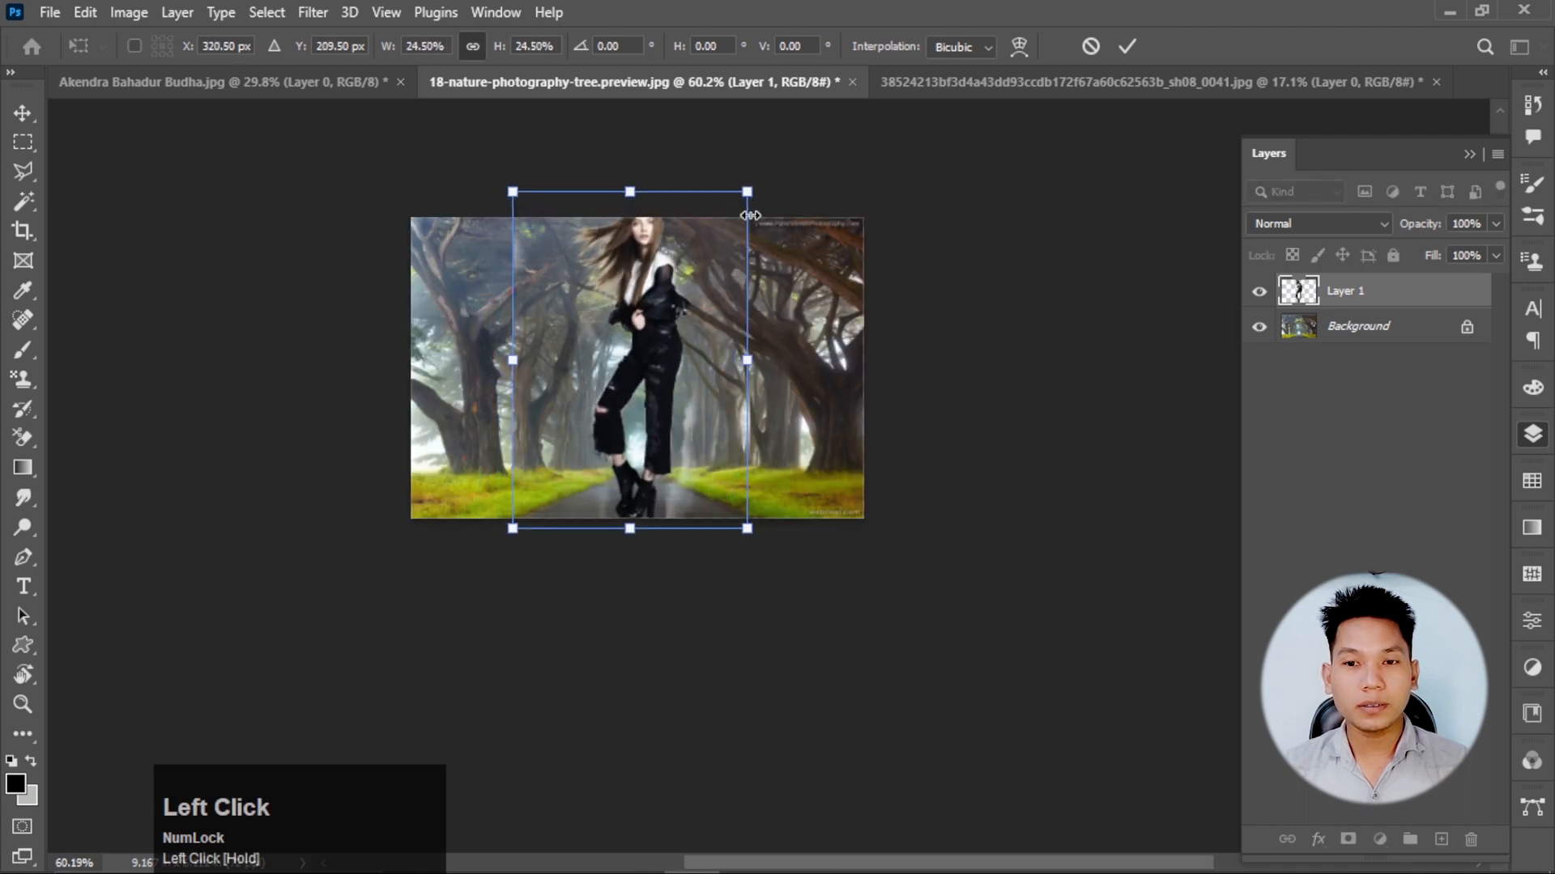
{"action": "left_click_drag", "start_coordinate": [751, 215], "coordinate": [723, 232]}
{"action": "left_click_drag", "start_coordinate": [634, 371], "coordinate": [644, 369]}
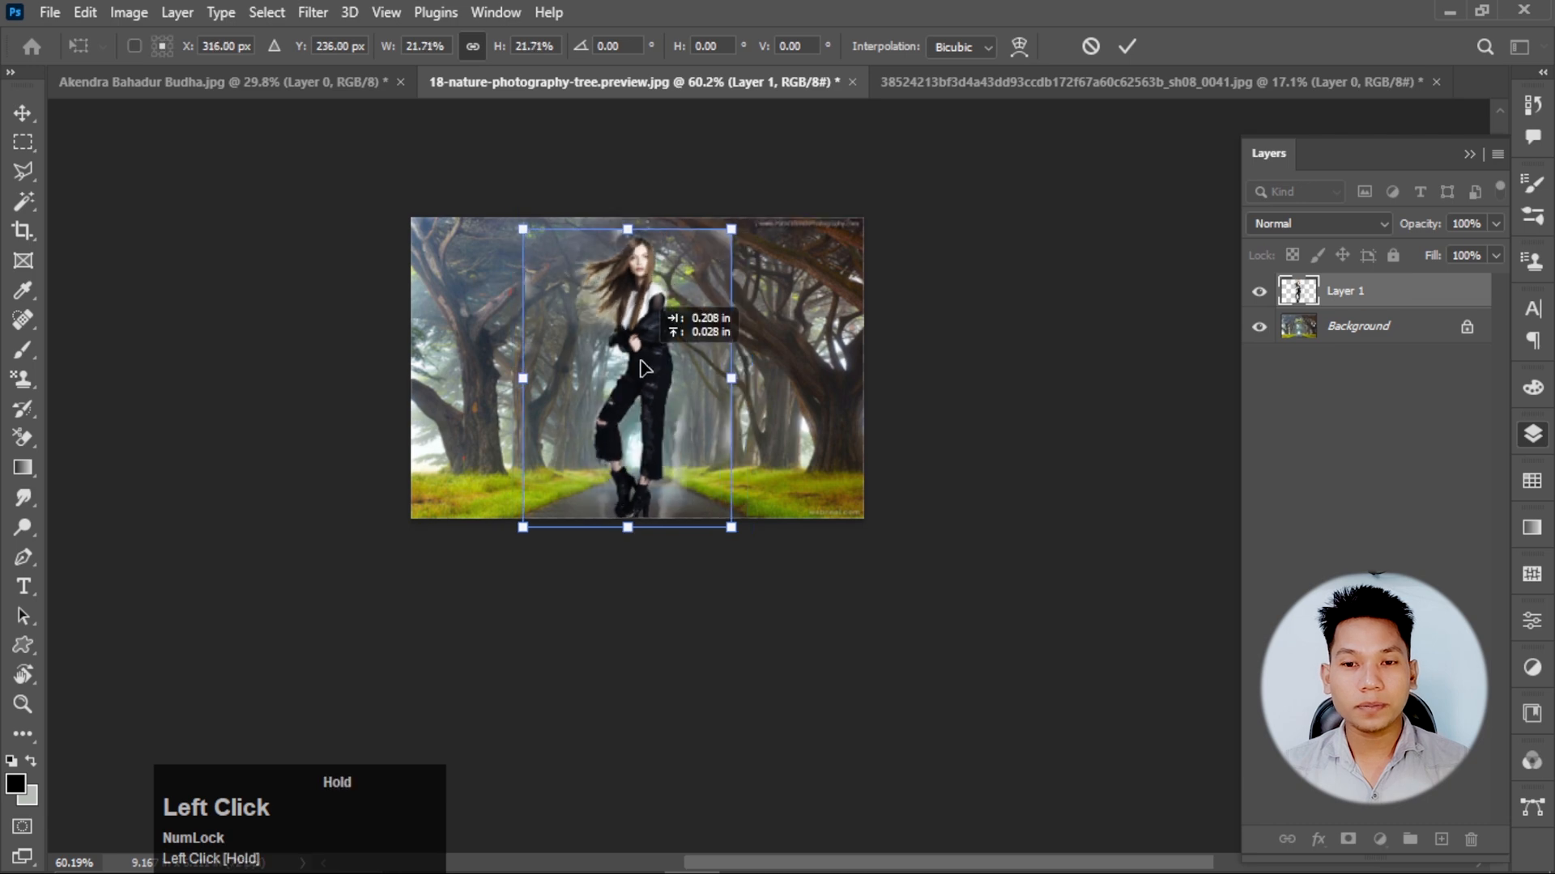
{"action": "left_click", "coordinate": [1126, 47]}
Try to erase the faint leftover background beside the woman's head with the Background Eraser at brush size 90.
{"action": "scroll", "coordinate": [683, 292], "scroll_direction": "up", "scroll_amount": 3}
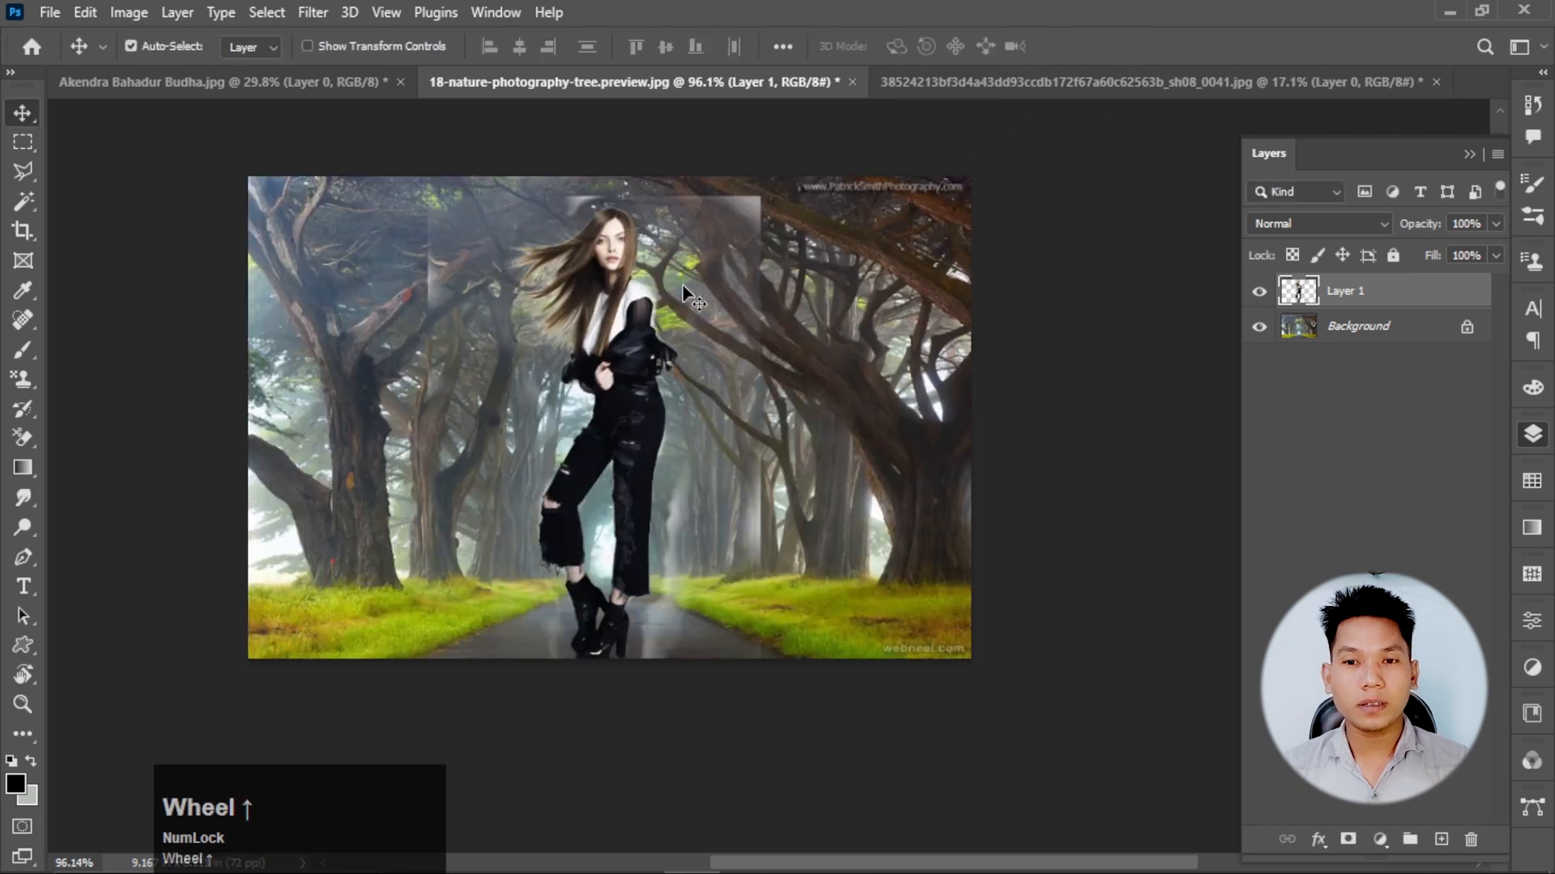
{"action": "scroll", "coordinate": [683, 292], "scroll_direction": "up", "scroll_amount": 2}
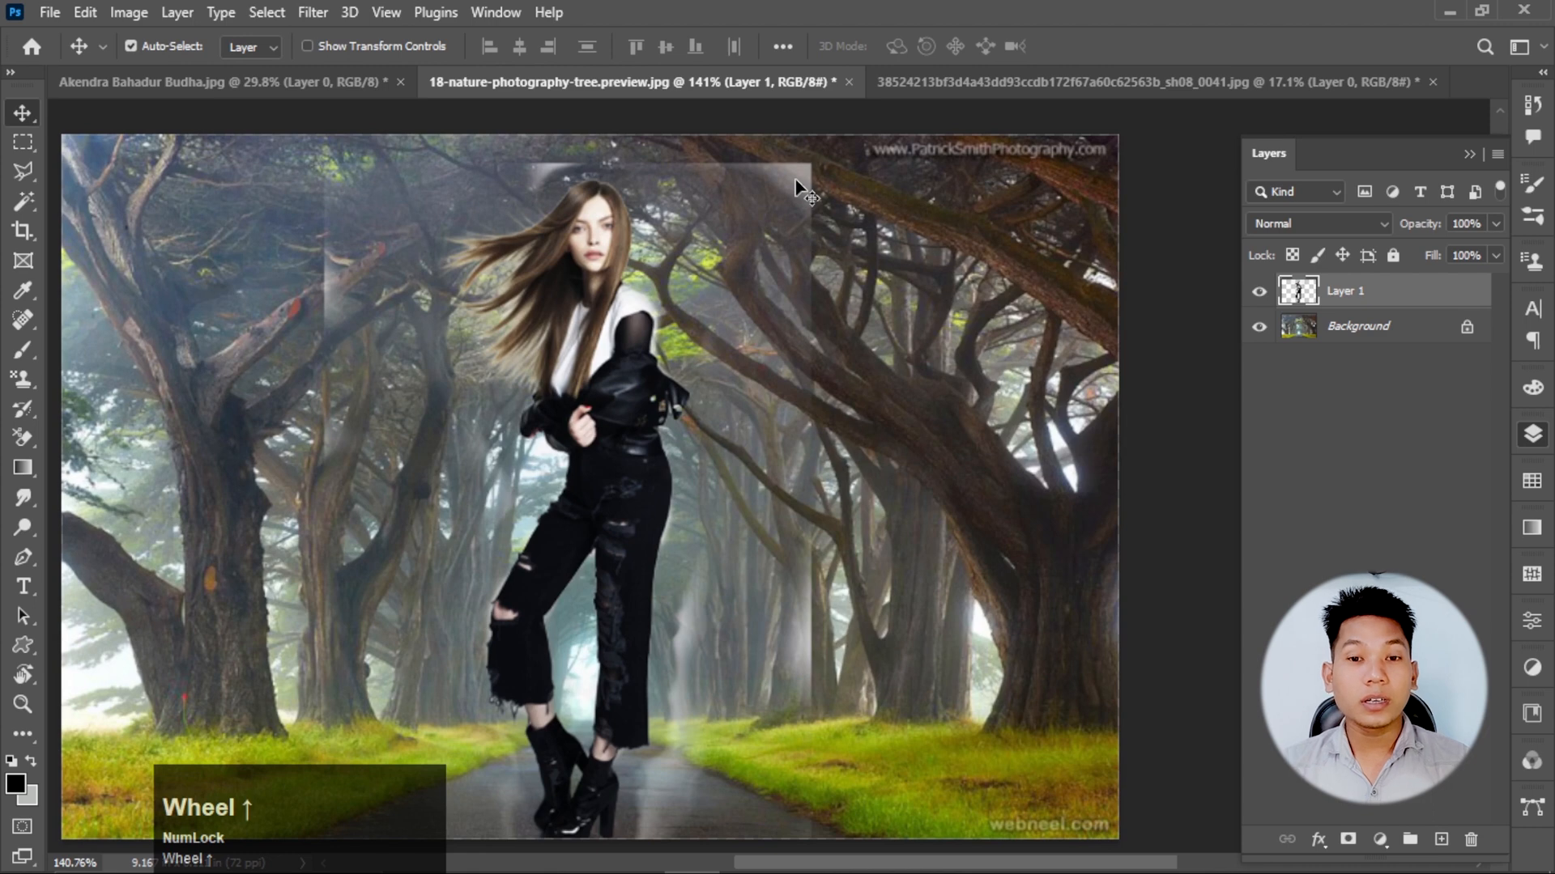
{"action": "key", "text": "e"}
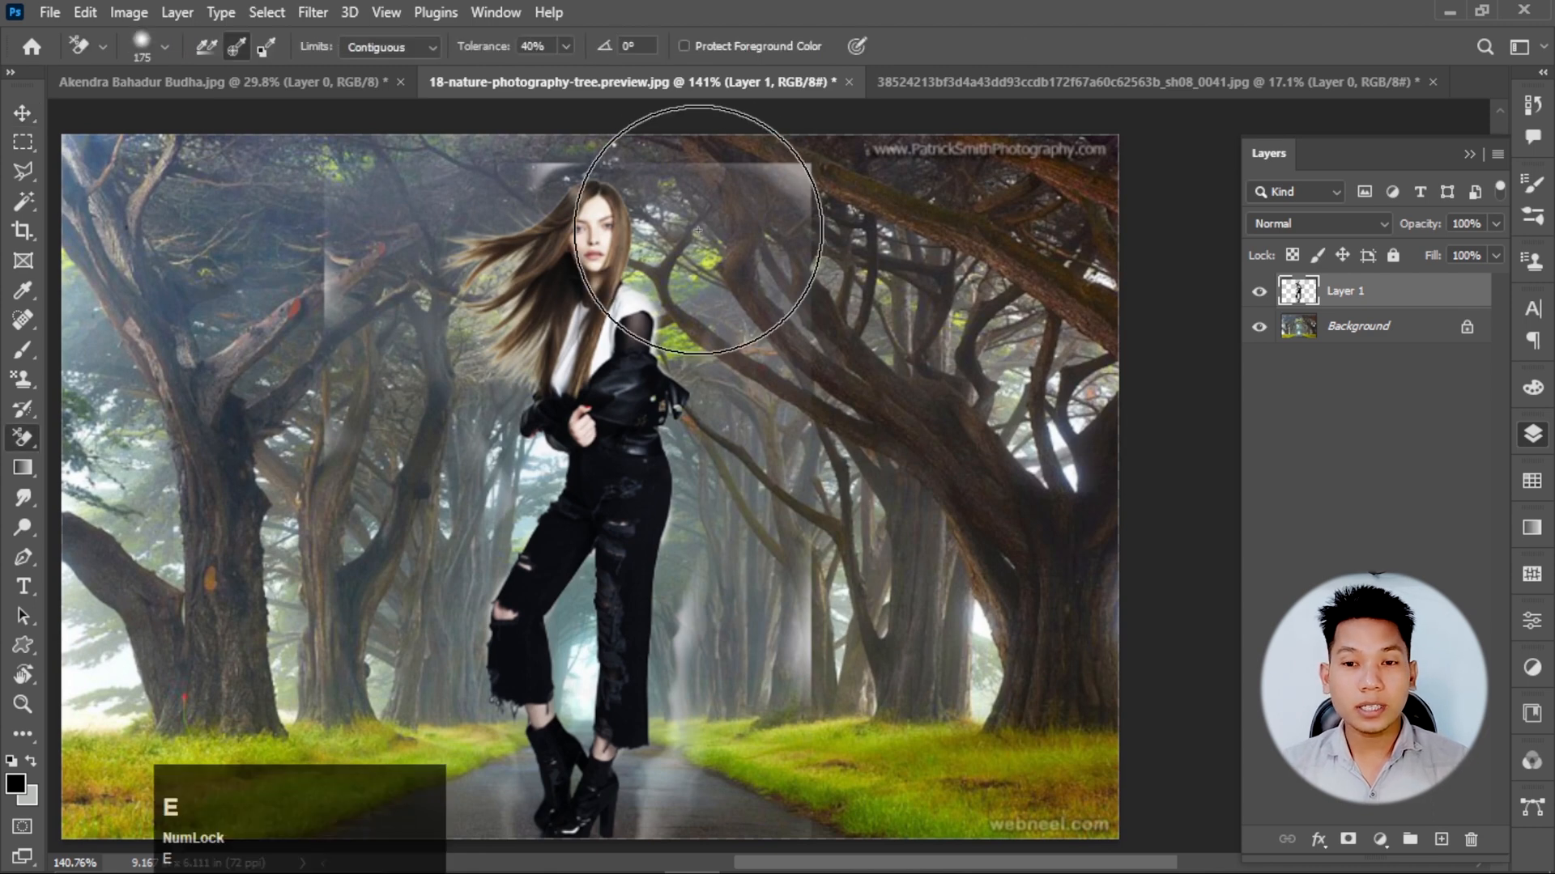
{"action": "key", "text": "bracketleft"}
{"action": "key", "text": "bracketleft"}
{"action": "key", "text": "bracketleft"}
{"action": "key", "text": "bracketleft"}
{"action": "left_click", "coordinate": [767, 220]}
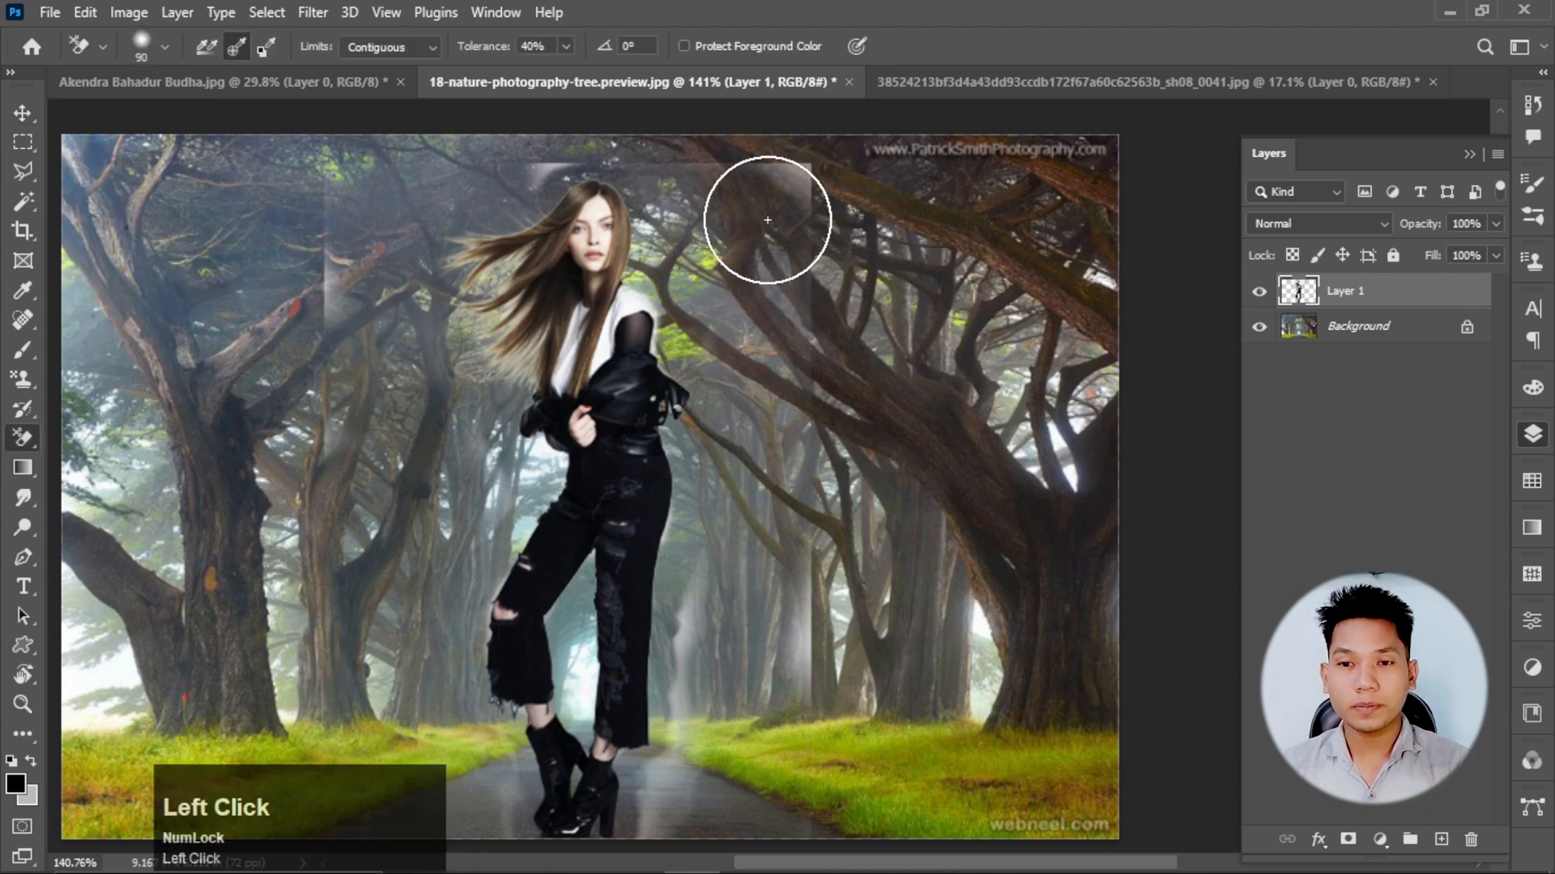
{"action": "mouse_move", "coordinate": [767, 219]}
{"action": "left_mouse_down"}
{"action": "mouse_move", "coordinate": [809, 193]}
{"action": "mouse_move", "coordinate": [799, 184]}
{"action": "left_mouse_up"}
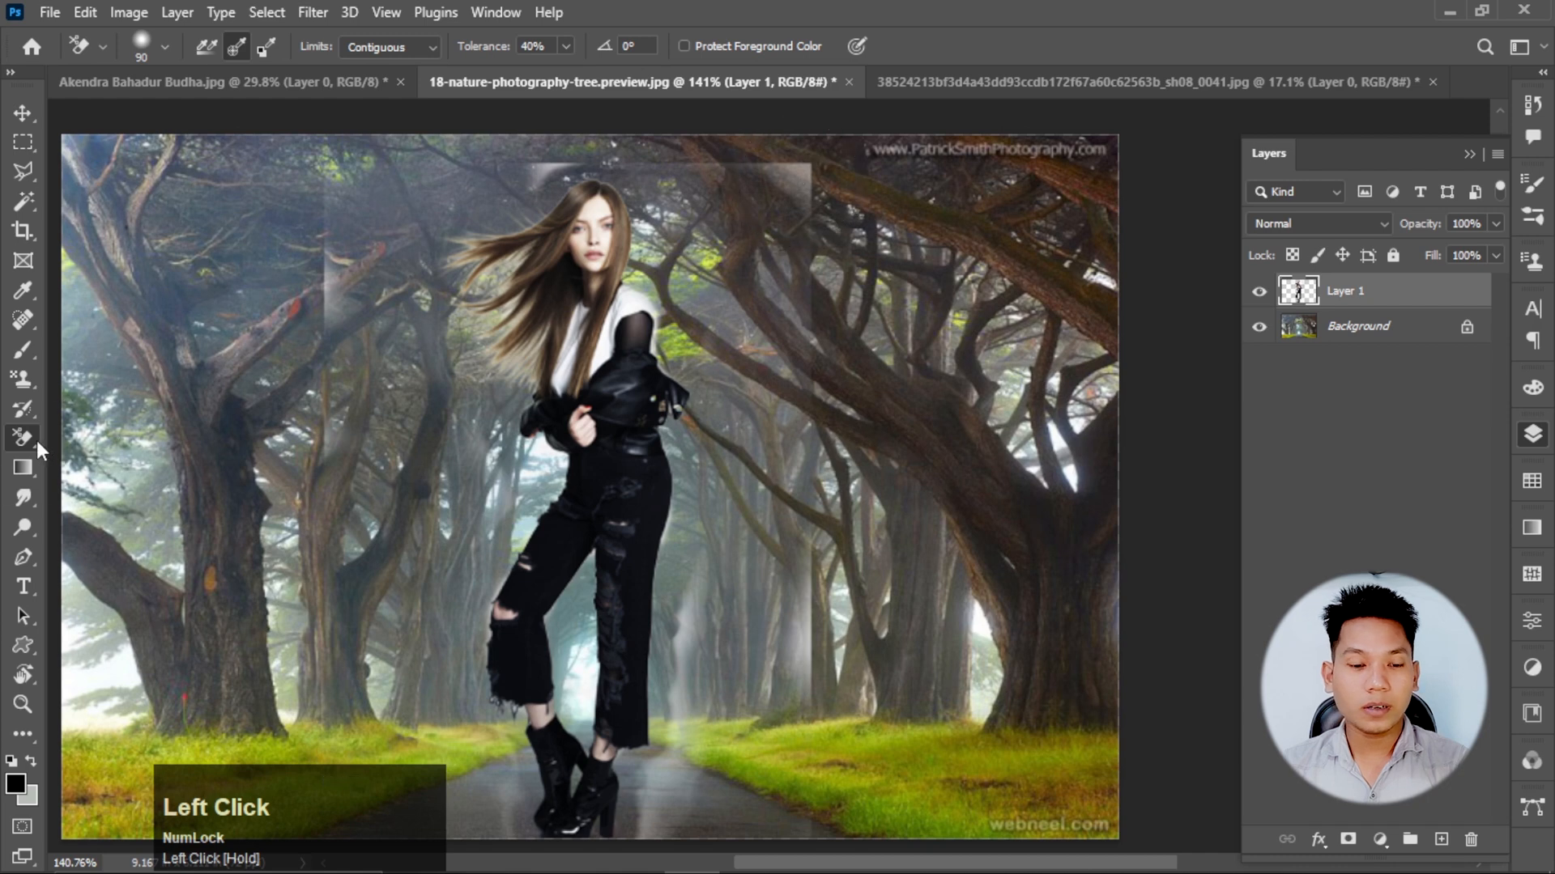
Switch to the regular Eraser and erase the leftover haze and box edges on both sides of the woman and above her.
{"action": "key", "text": "shift+e"}
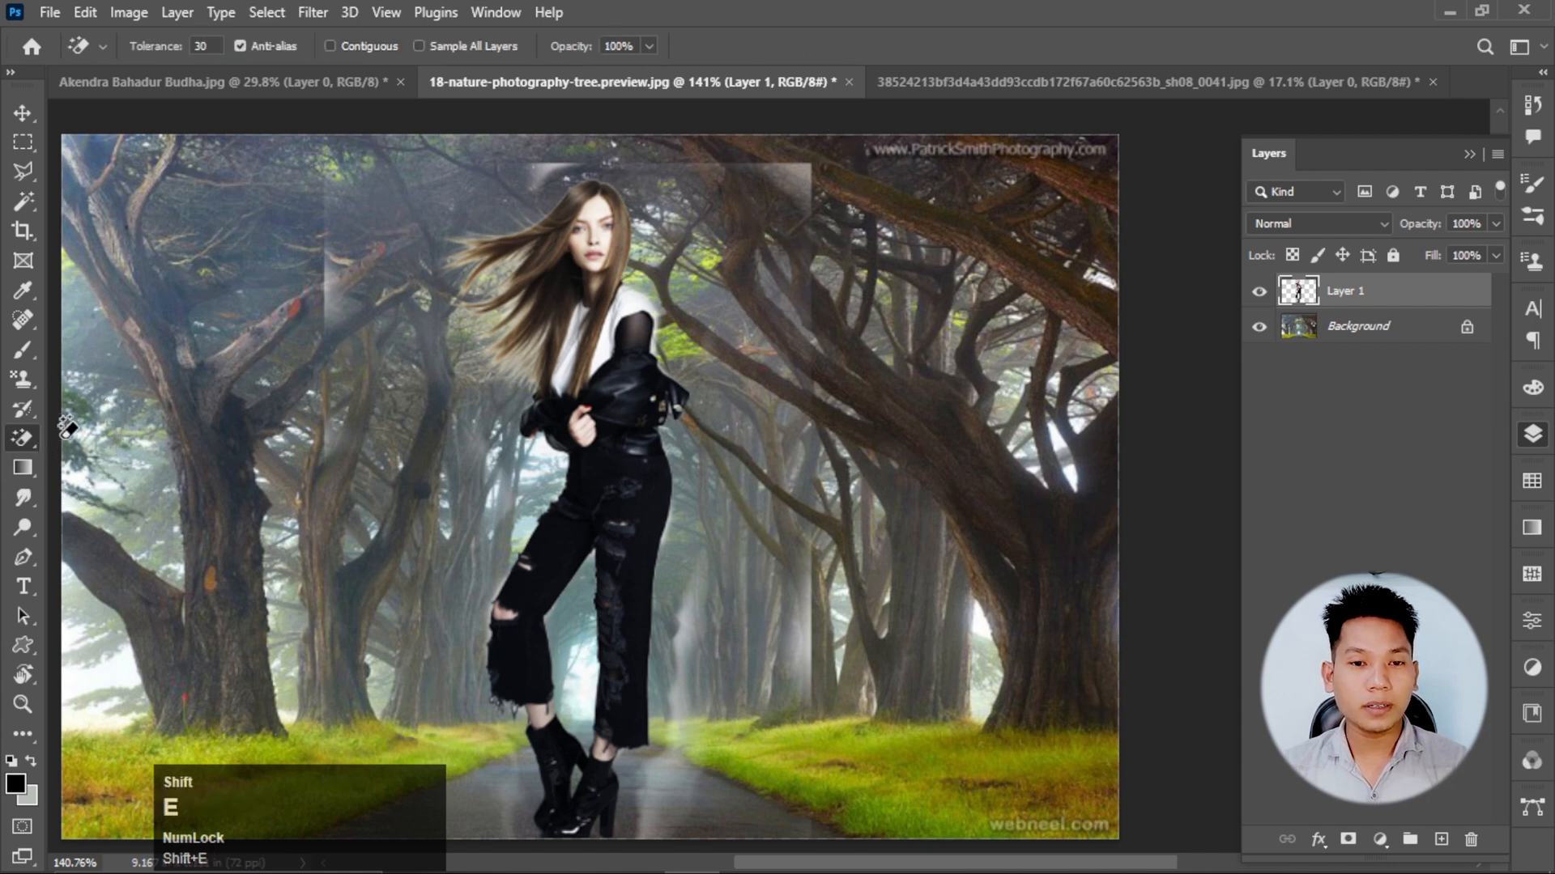
{"action": "key", "text": "e"}
{"action": "key", "text": "bracketleft"}
{"action": "key", "text": "bracketleft"}
{"action": "key", "text": "bracketleft"}
{"action": "mouse_move", "coordinate": [867, 265]}
{"action": "left_mouse_down"}
{"action": "mouse_move", "coordinate": [775, 196]}
{"action": "mouse_move", "coordinate": [813, 362]}
{"action": "mouse_move", "coordinate": [775, 685]}
{"action": "mouse_move", "coordinate": [760, 618]}
{"action": "mouse_move", "coordinate": [770, 753]}
{"action": "left_mouse_up"}
{"action": "mouse_move", "coordinate": [798, 233]}
{"action": "left_mouse_down"}
{"action": "mouse_move", "coordinate": [686, 99]}
{"action": "mouse_move", "coordinate": [597, 79]}
{"action": "mouse_move", "coordinate": [470, 128]}
{"action": "mouse_move", "coordinate": [517, 105]}
{"action": "mouse_move", "coordinate": [350, 268]}
{"action": "mouse_move", "coordinate": [269, 410]}
{"action": "mouse_move", "coordinate": [340, 607]}
{"action": "left_mouse_up"}
Erase the remaining haze on the road around the woman's boots with the Eraser at brush size 125.
{"action": "scroll", "coordinate": [465, 361], "scroll_direction": "down", "scroll_amount": 5}
{"action": "scroll", "coordinate": [385, 670], "scroll_direction": "up", "scroll_amount": 6}
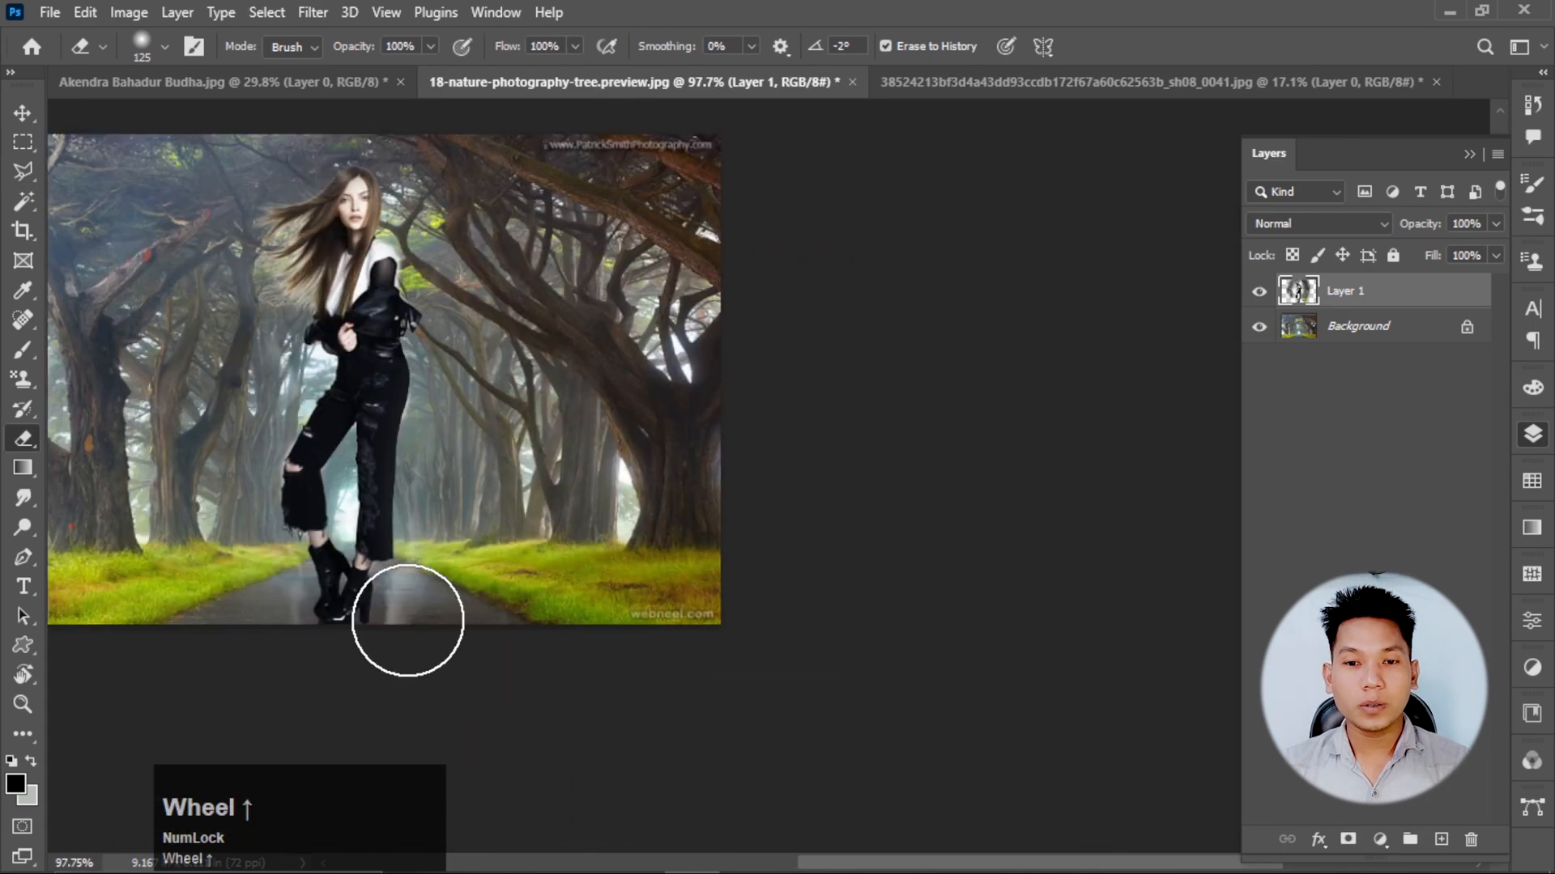
{"action": "left_click", "coordinate": [462, 632]}
{"action": "mouse_move", "coordinate": [461, 632]}
{"action": "left_mouse_down"}
{"action": "mouse_move", "coordinate": [469, 586]}
{"action": "mouse_move", "coordinate": [465, 631]}
{"action": "mouse_move", "coordinate": [254, 732]}
{"action": "mouse_move", "coordinate": [174, 711]}
{"action": "mouse_move", "coordinate": [97, 591]}
{"action": "left_mouse_up"}
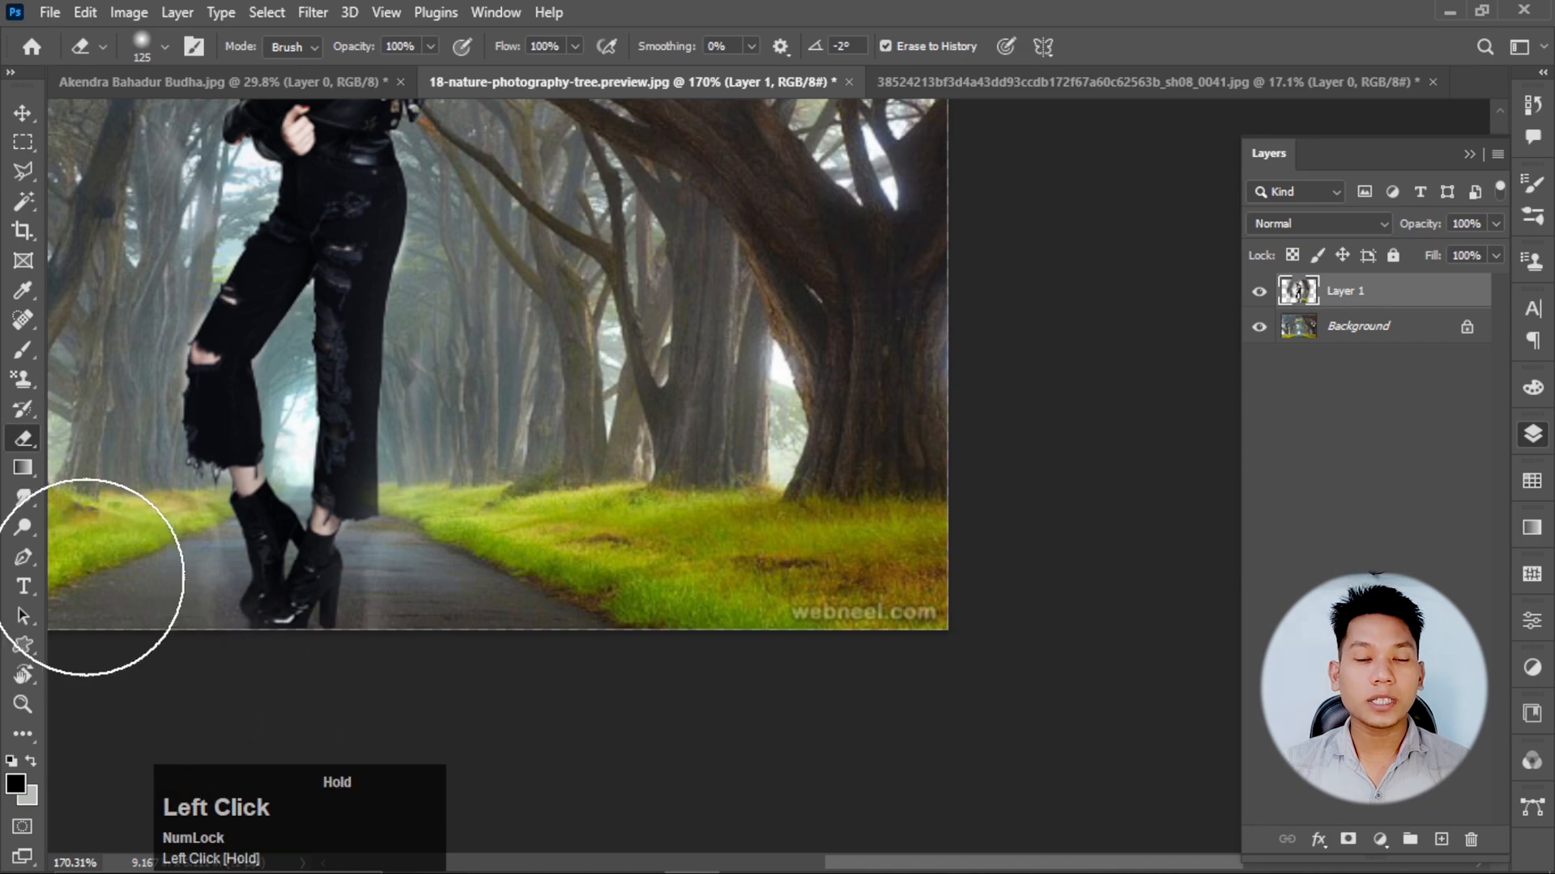
Examine the edges of the woman's flowing hair up close for leftover light background between the strands.
{"action": "scroll", "coordinate": [753, 621], "scroll_direction": "down", "scroll_amount": 4}
{"action": "scroll", "coordinate": [373, 216], "scroll_direction": "up", "scroll_amount": 3}
{"action": "scroll", "coordinate": [375, 211], "scroll_direction": "up", "scroll_amount": 4}
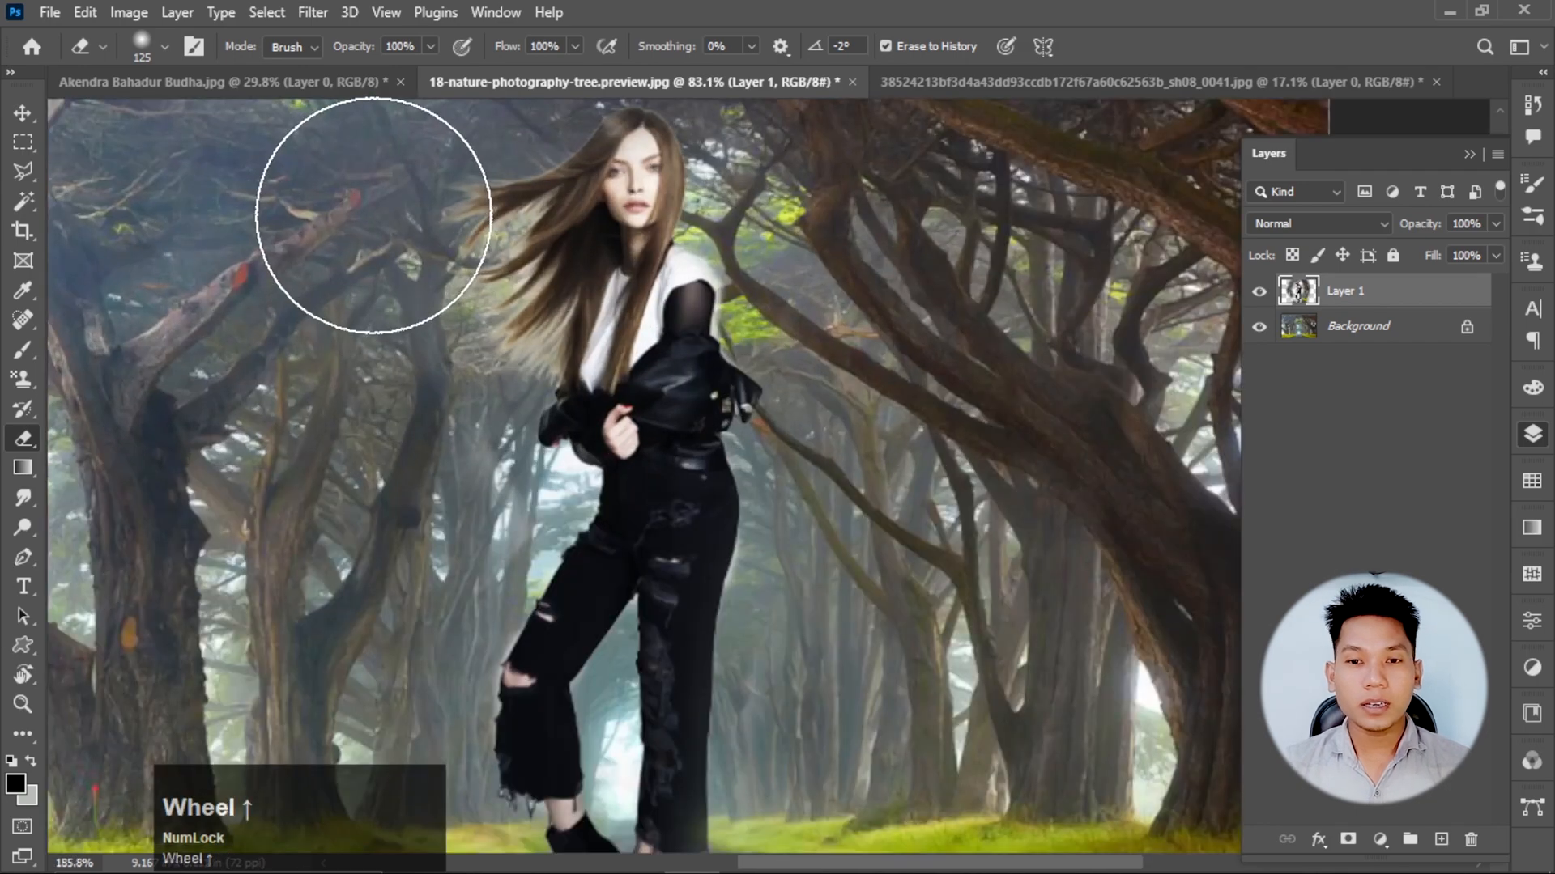
{"action": "scroll", "coordinate": [520, 278], "scroll_direction": "up", "scroll_amount": 1}
{"action": "scroll", "coordinate": [517, 320], "scroll_direction": "up", "scroll_amount": 2}
{"action": "key", "text": "space"}
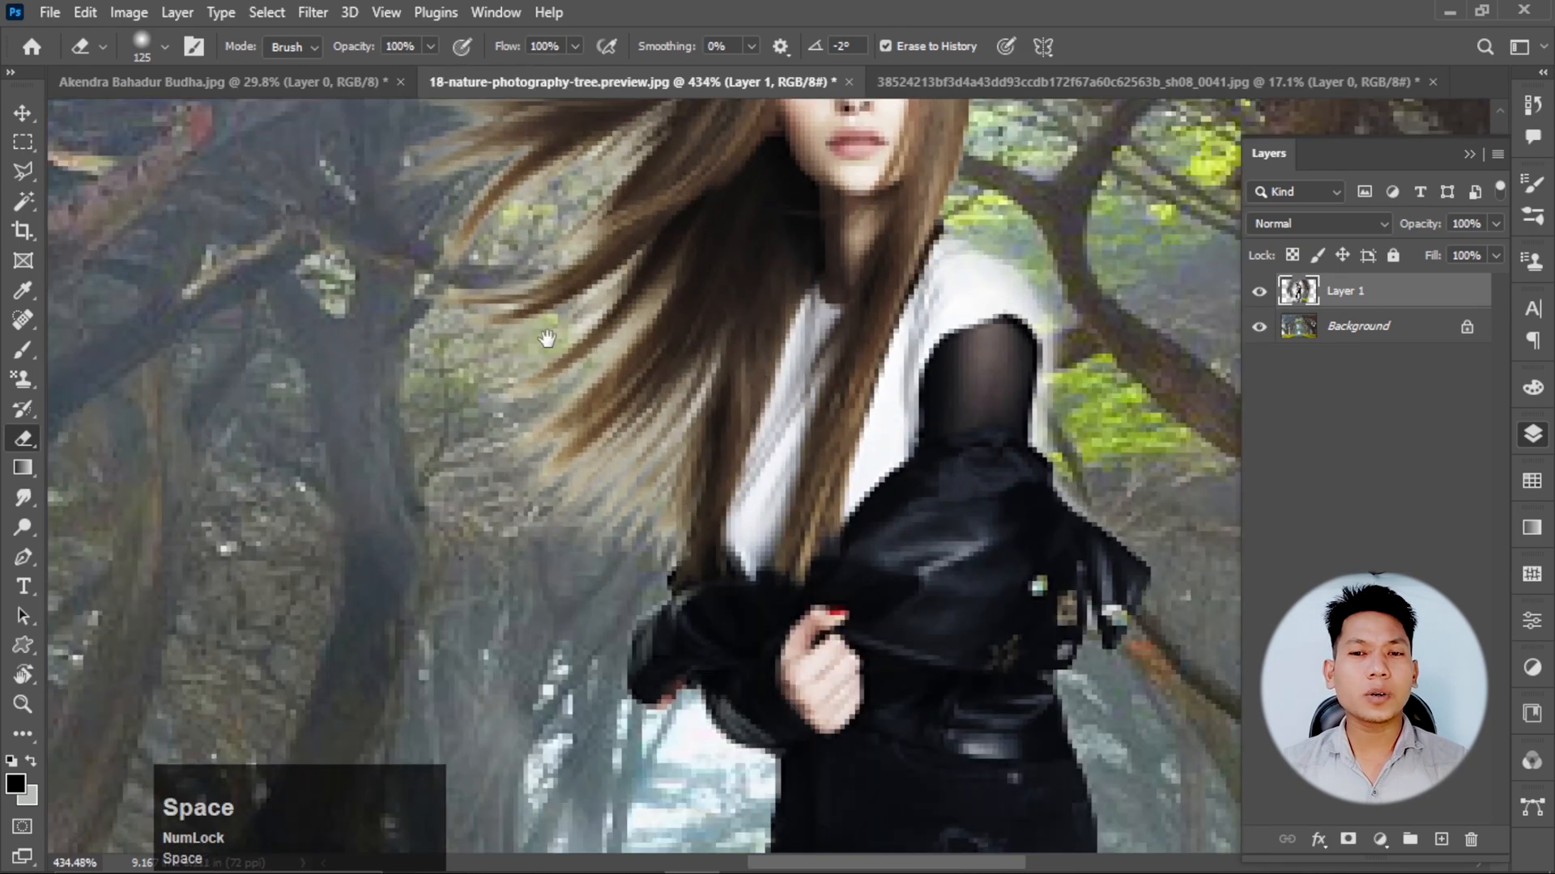
{"action": "left_click_drag", "start_coordinate": [544, 337], "coordinate": [514, 488]}
{"action": "scroll", "coordinate": [516, 432], "scroll_direction": "down", "scroll_amount": 1}
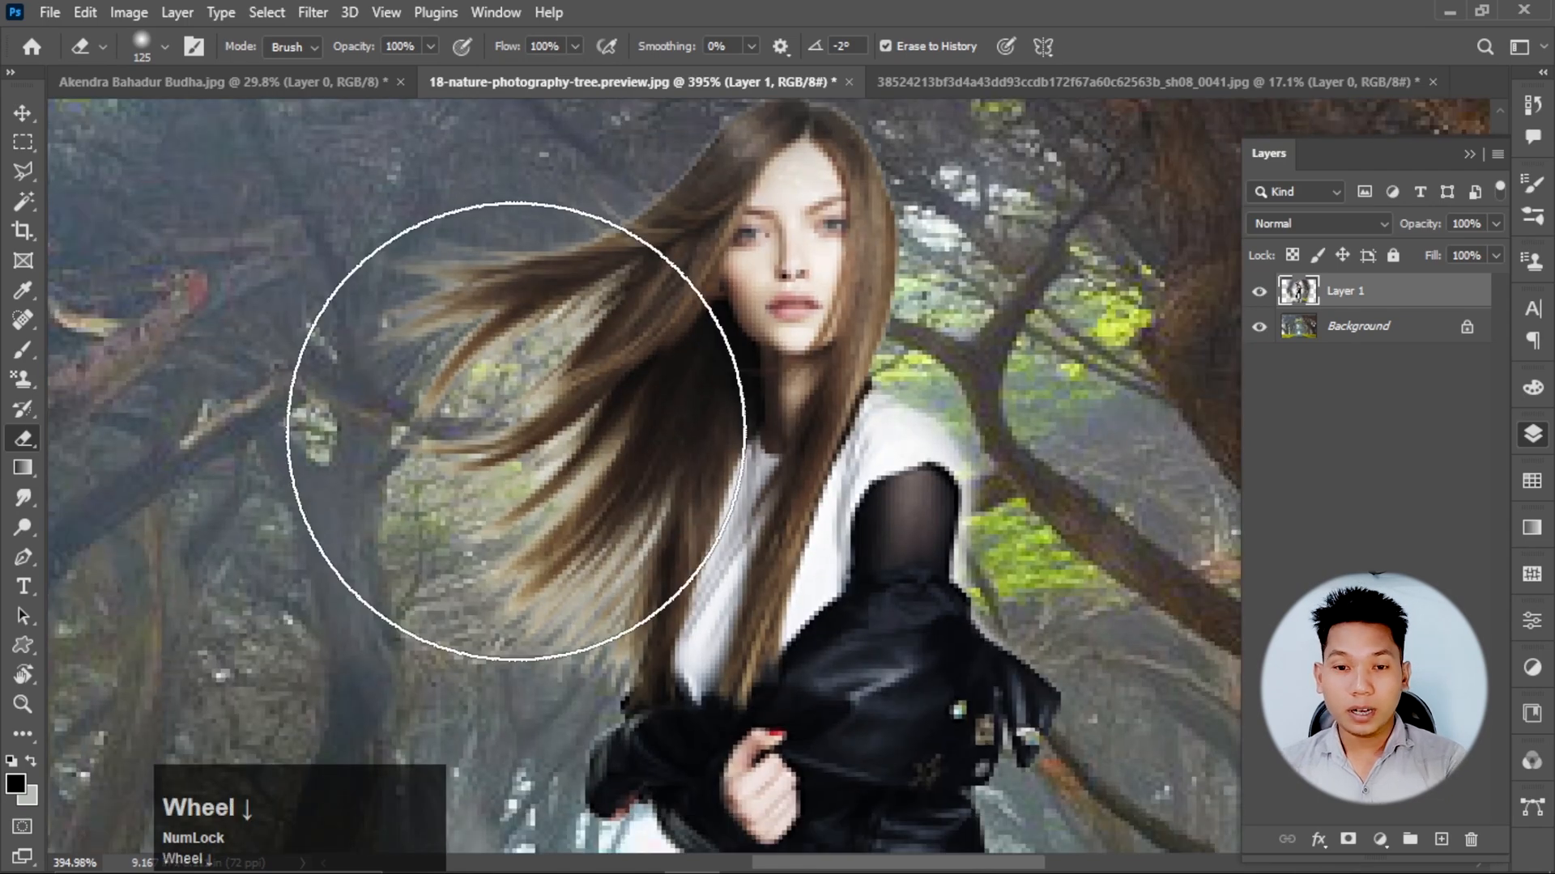
{"action": "key", "text": "bracketleft"}
{"action": "key", "text": "bracketleft"}
{"action": "key", "text": "bracketleft"}
{"action": "key", "text": "bracketleft"}
{"action": "key", "text": "bracketleft"}
{"action": "scroll", "coordinate": [516, 429], "scroll_direction": "down", "scroll_amount": 2}
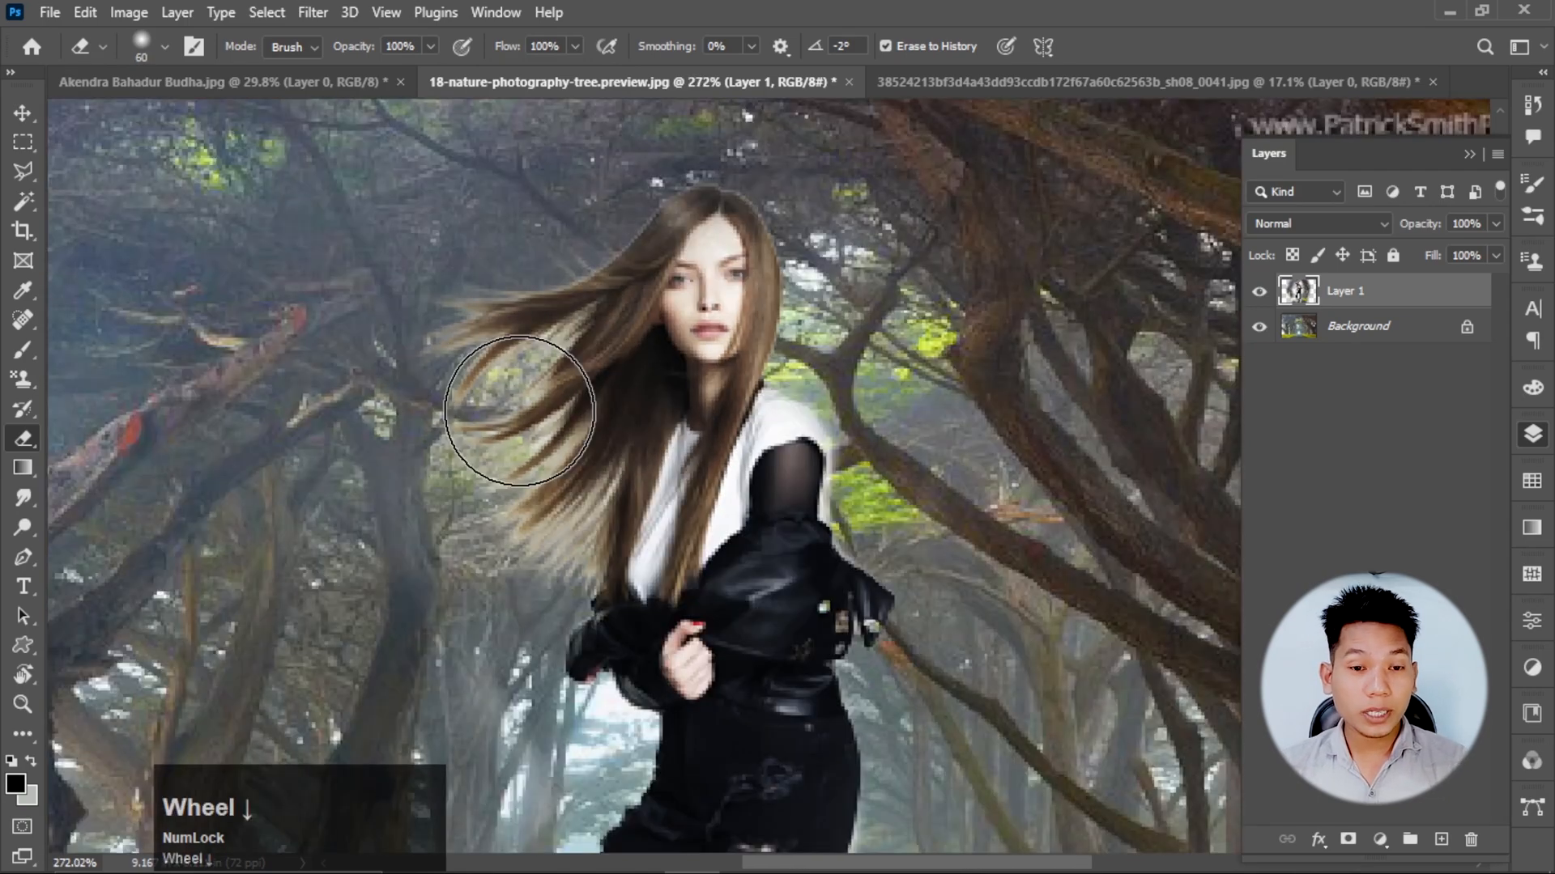
Switch to the Background Eraser at brush size 20 and erase the pale background remaining between and below the woman's flowing hair strands.
{"action": "right_click", "coordinate": [31, 441]}
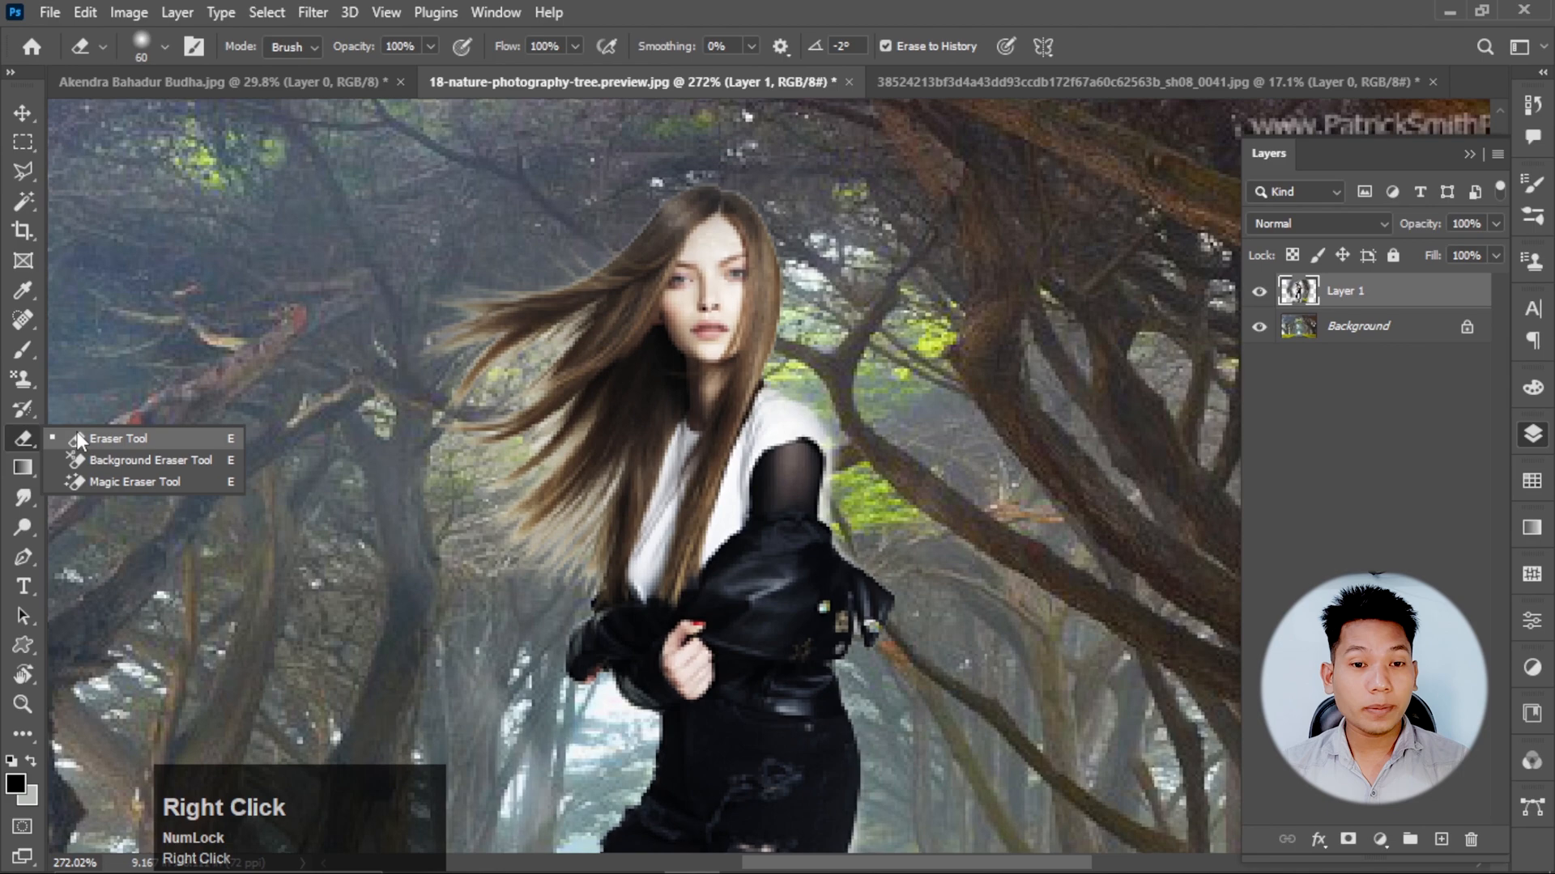
{"action": "left_click", "coordinate": [141, 460]}
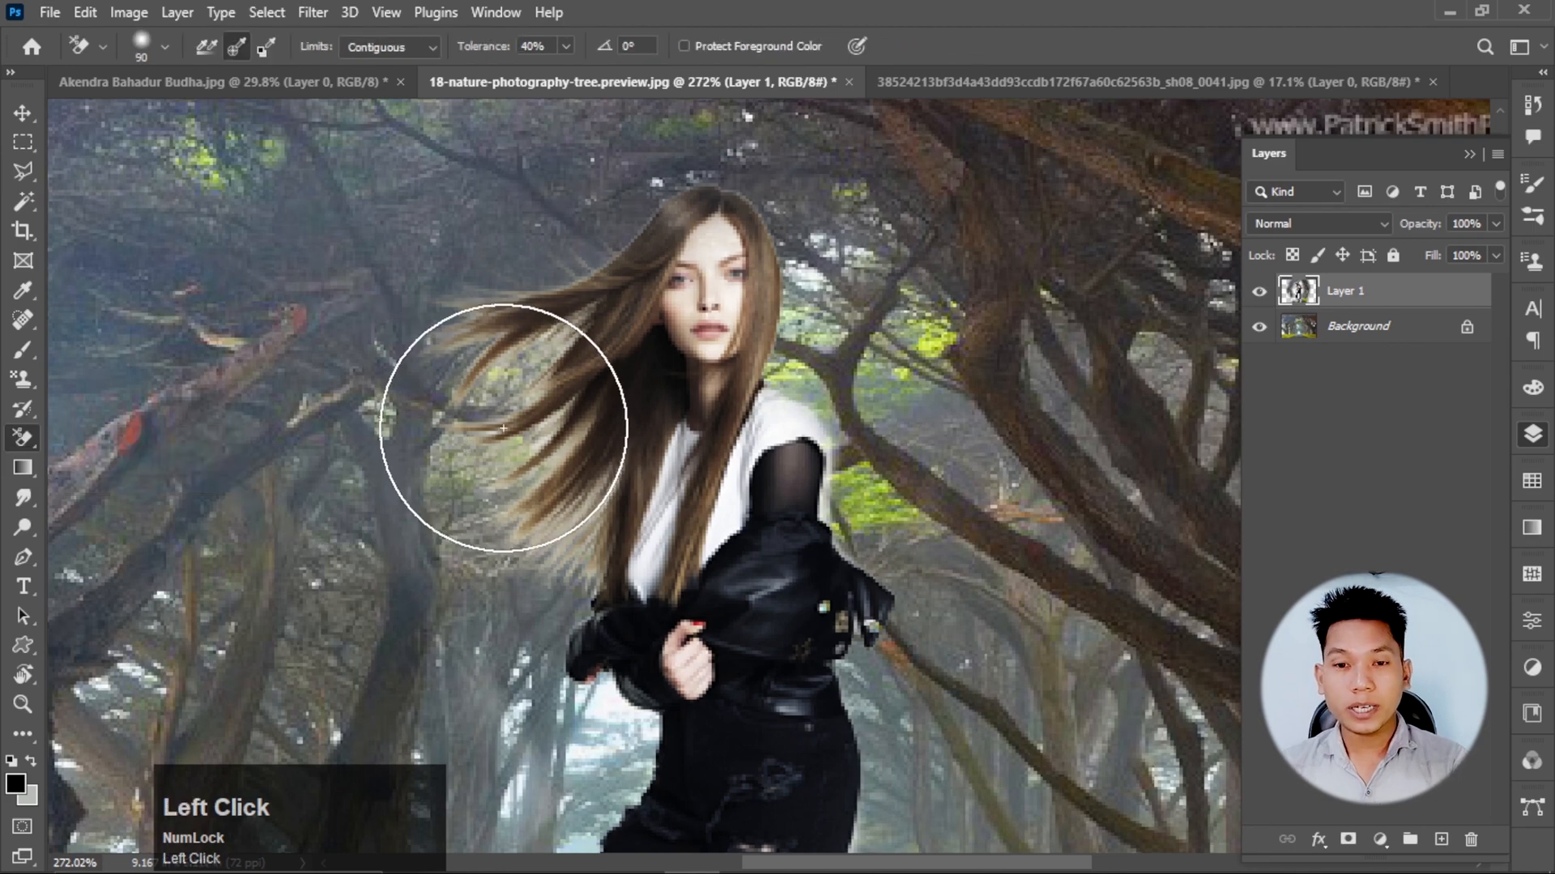
{"action": "key", "text": "bracketleft"}
{"action": "key", "text": "bracketleft"}
{"action": "key", "text": "bracketleft"}
{"action": "key", "text": "bracketleft"}
{"action": "key", "text": "bracketleft"}
{"action": "key", "text": "bracketleft"}
{"action": "key", "text": "bracketleft"}
{"action": "scroll", "coordinate": [504, 429], "scroll_direction": "up", "scroll_amount": 2}
{"action": "scroll", "coordinate": [508, 455], "scroll_direction": "up", "scroll_amount": 2}
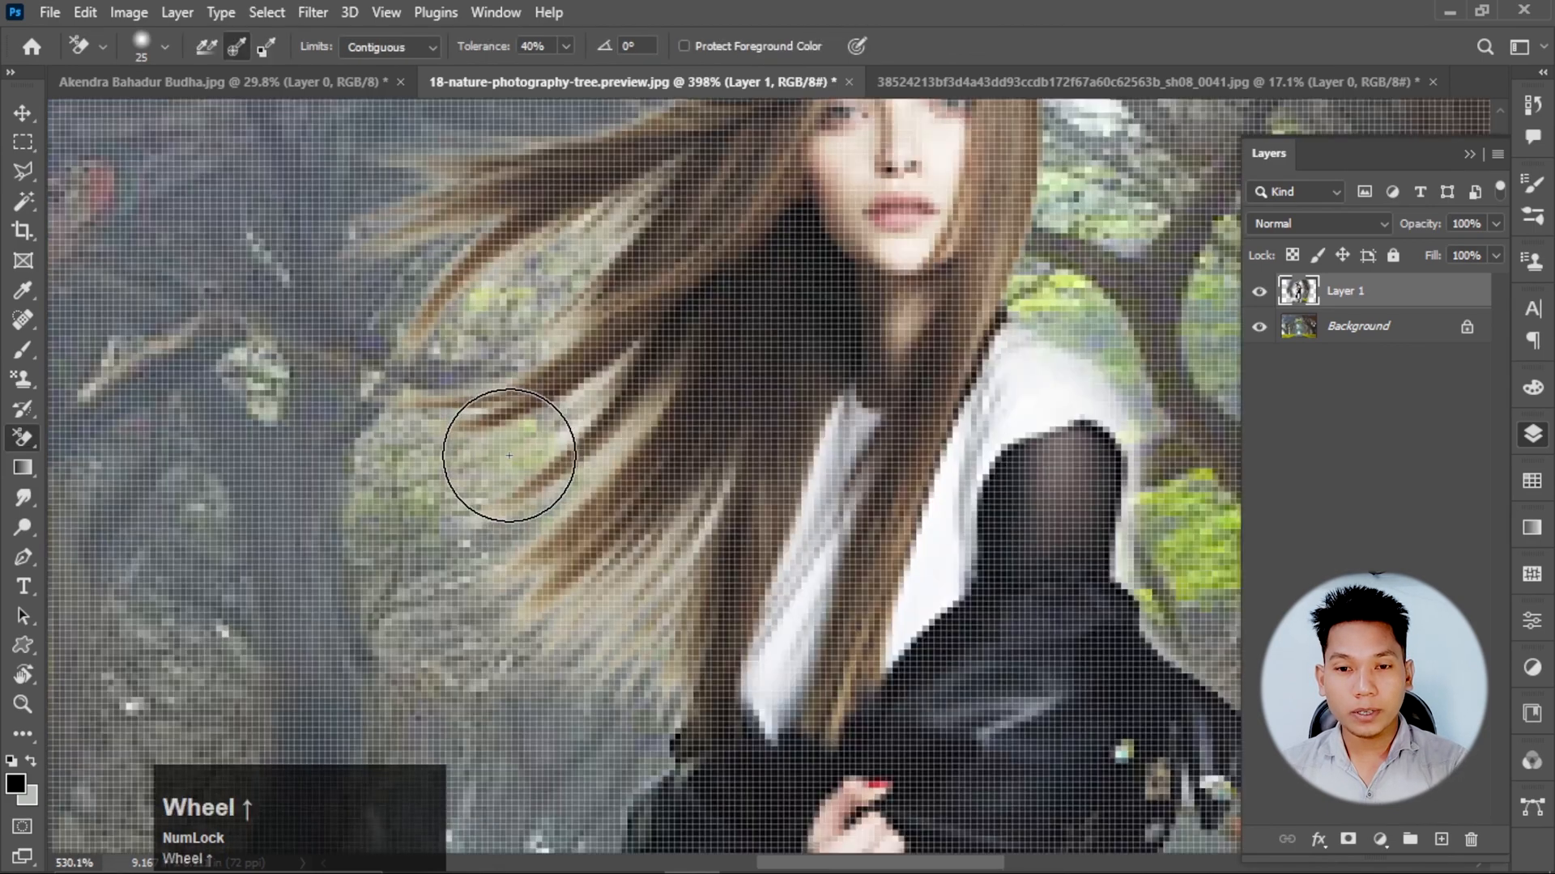
{"action": "key", "text": "bracketleft"}
{"action": "key", "text": "bracketleft"}
{"action": "key", "text": "bracketleft"}
{"action": "scroll", "coordinate": [491, 324], "scroll_direction": "down", "scroll_amount": 1}
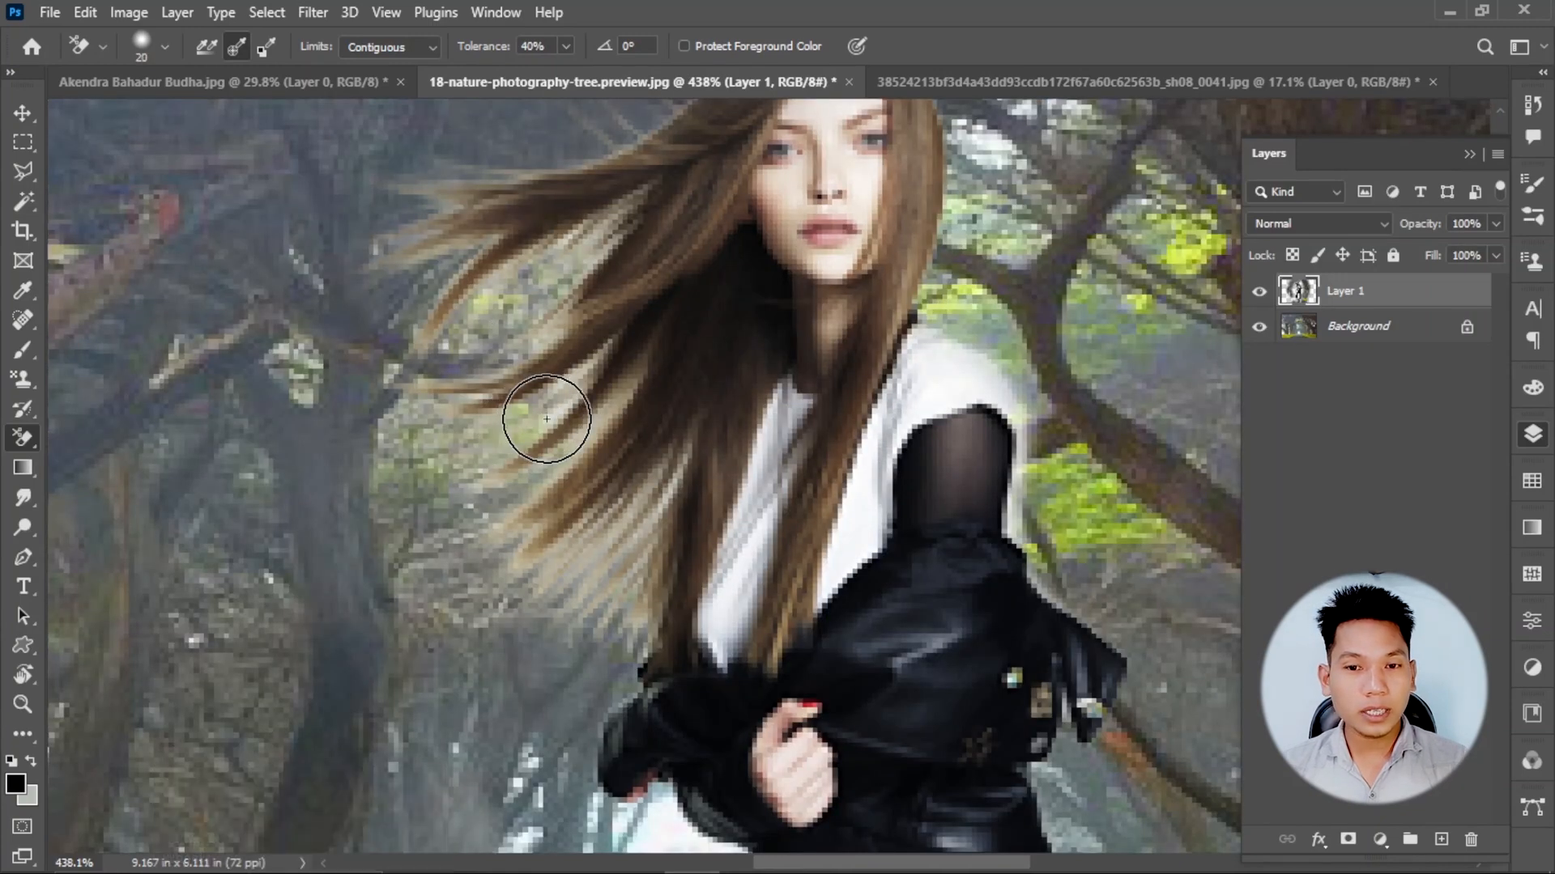
{"action": "mouse_move", "coordinate": [545, 418]}
{"action": "left_mouse_down"}
{"action": "mouse_move", "coordinate": [478, 442]}
{"action": "mouse_move", "coordinate": [543, 404]}
{"action": "mouse_move", "coordinate": [555, 453]}
{"action": "mouse_move", "coordinate": [608, 486]}
{"action": "mouse_move", "coordinate": [630, 630]}
{"action": "mouse_move", "coordinate": [670, 489]}
{"action": "mouse_move", "coordinate": [584, 400]}
{"action": "mouse_move", "coordinate": [556, 304]}
{"action": "mouse_move", "coordinate": [609, 258]}
{"action": "mouse_move", "coordinate": [606, 171]}
{"action": "mouse_move", "coordinate": [429, 231]}
{"action": "mouse_move", "coordinate": [478, 498]}
{"action": "mouse_move", "coordinate": [590, 234]}
{"action": "mouse_move", "coordinate": [566, 402]}
{"action": "mouse_move", "coordinate": [594, 561]}
{"action": "mouse_move", "coordinate": [568, 588]}
{"action": "left_mouse_up"}
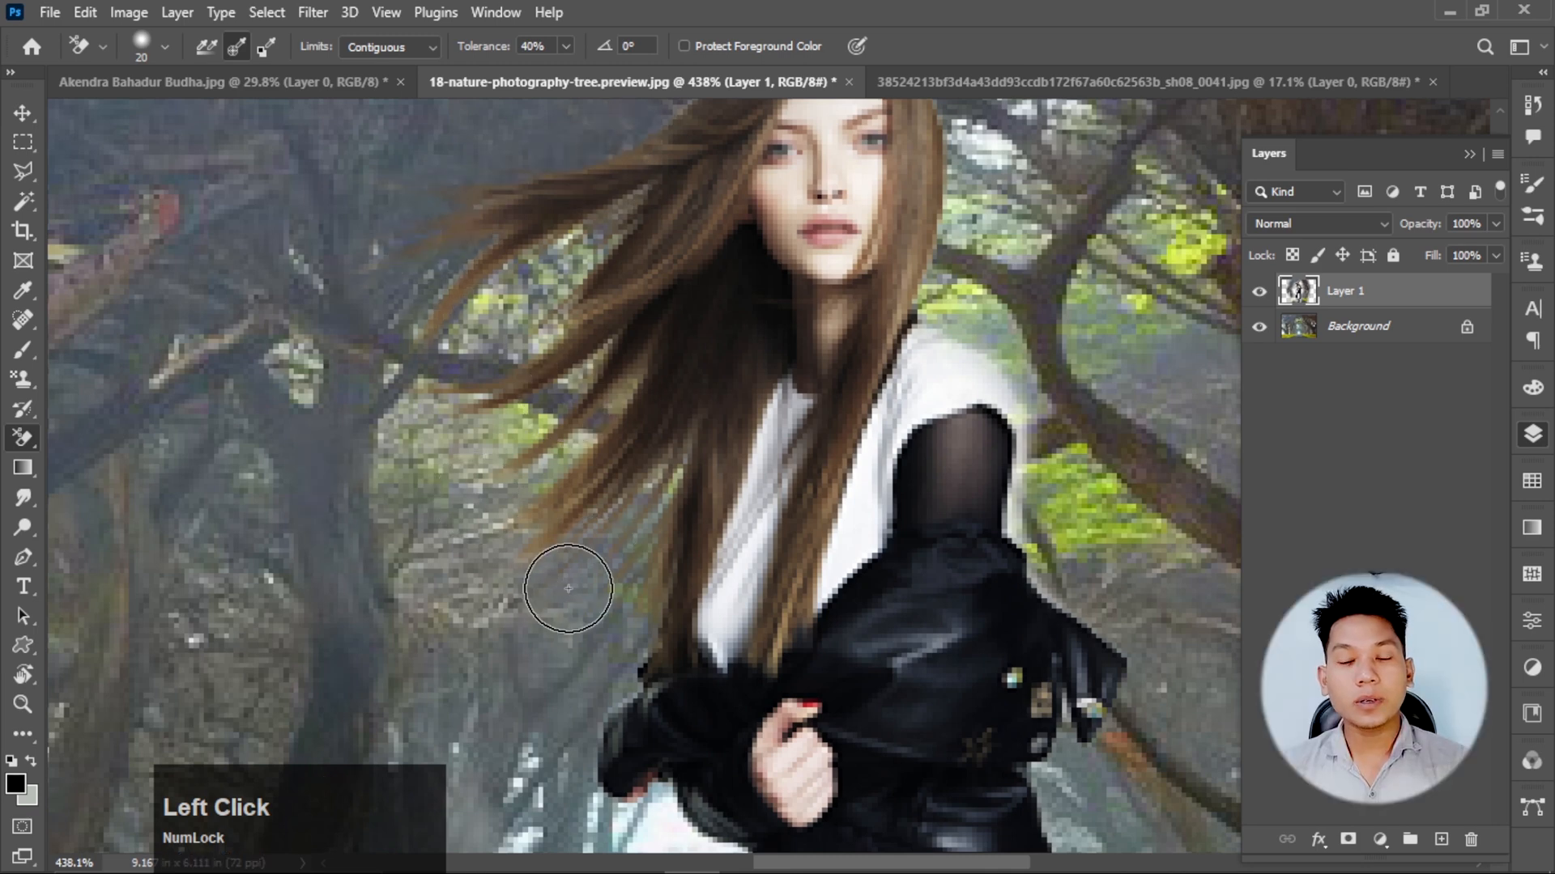
Move the woman's layer slightly down on the forest road and check the blended hair.
{"action": "scroll", "coordinate": [707, 344], "scroll_direction": "up", "scroll_amount": 2}
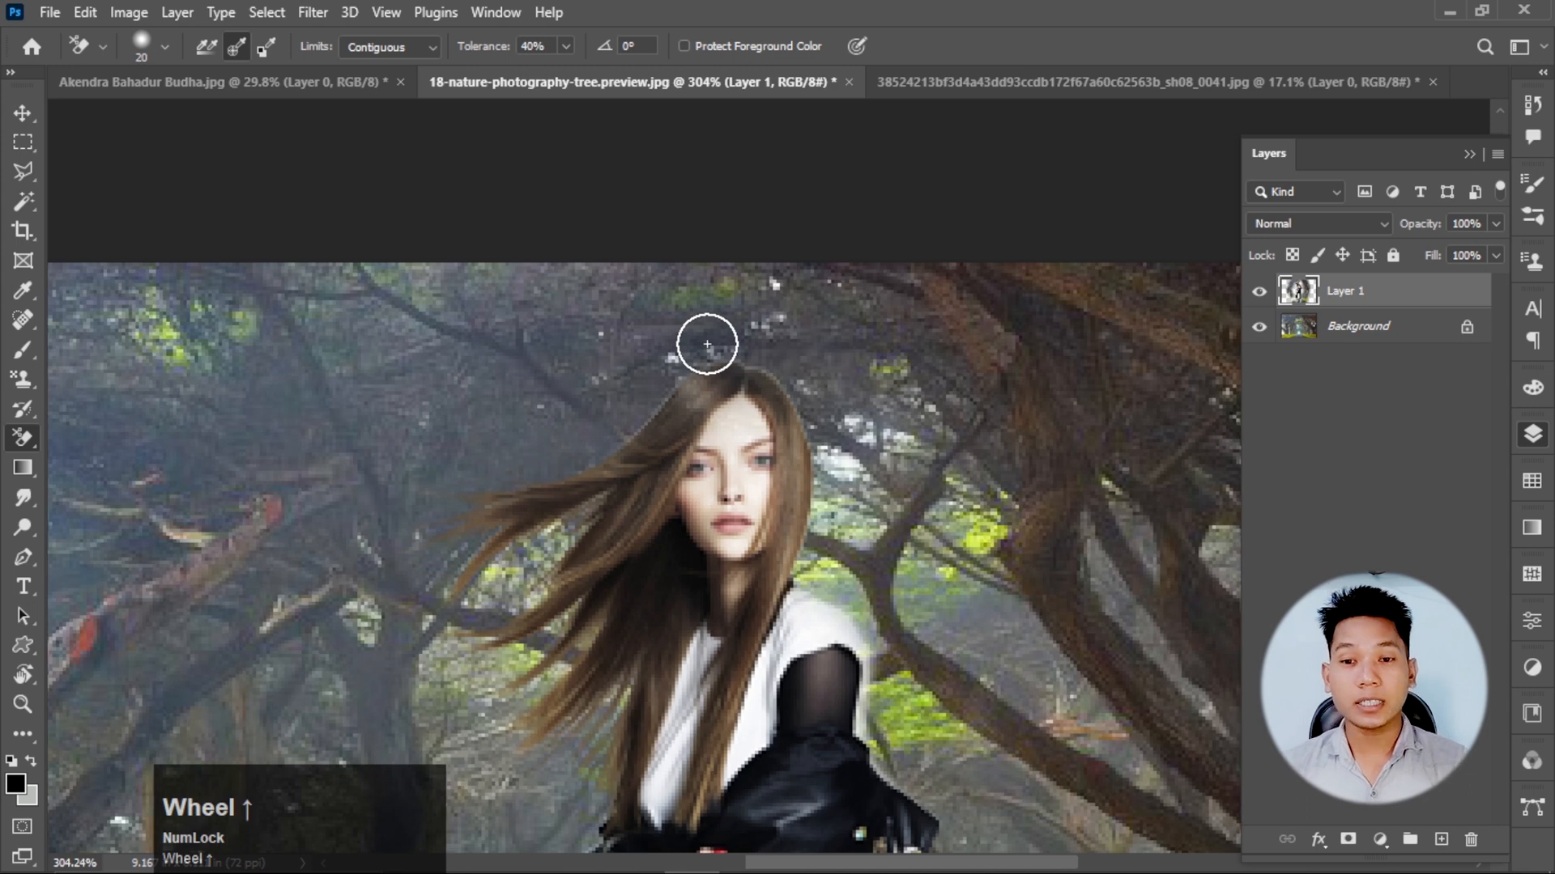
{"action": "scroll", "coordinate": [707, 344], "scroll_direction": "down", "scroll_amount": 3}
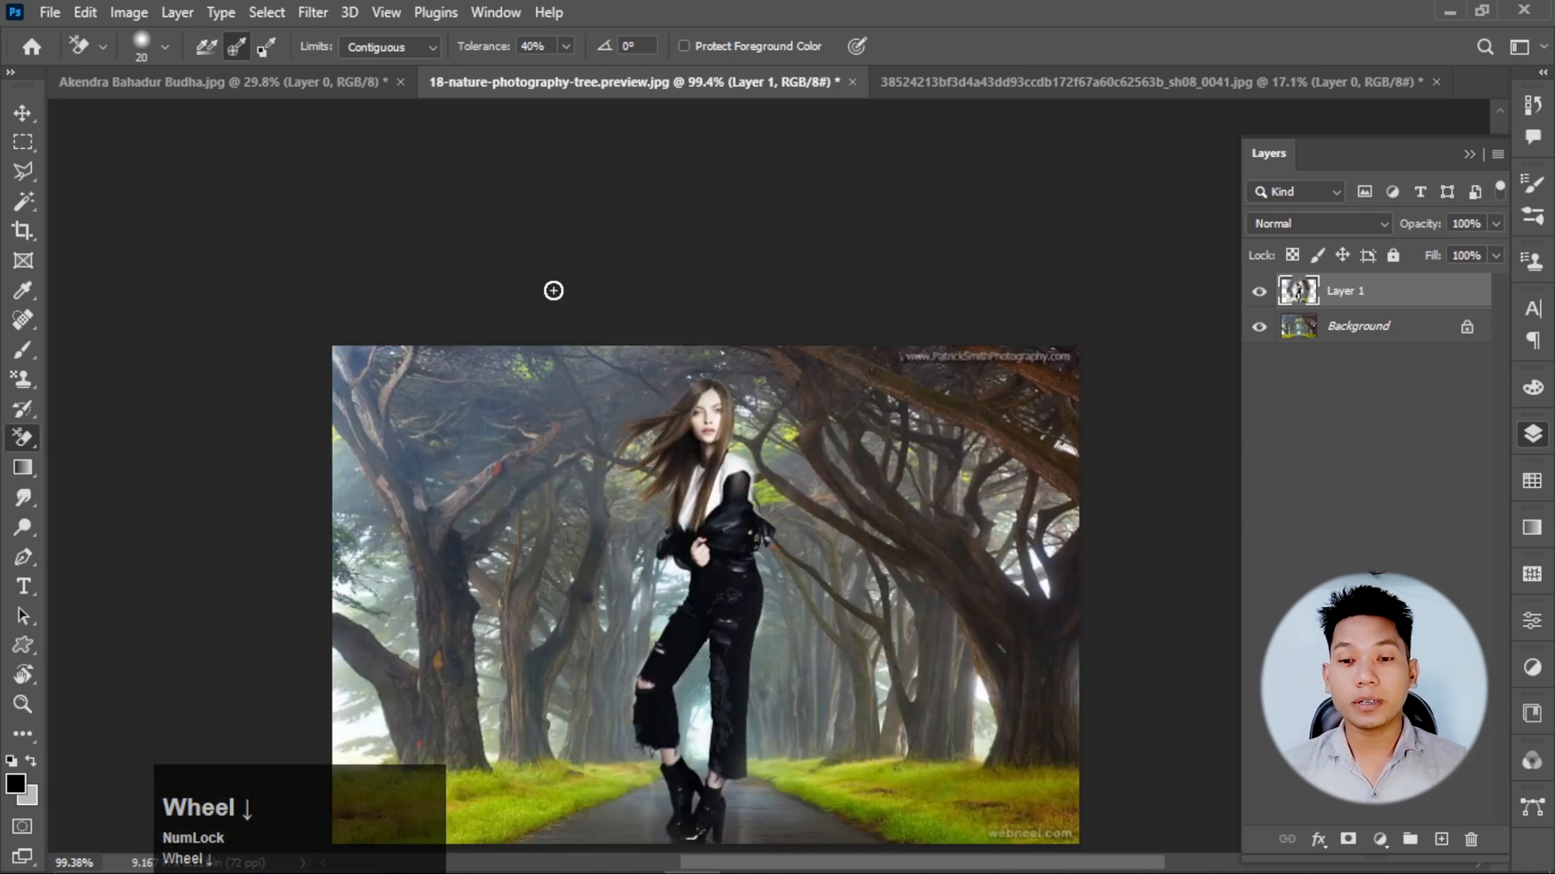
{"action": "scroll", "coordinate": [760, 537], "scroll_direction": "up", "scroll_amount": 2}
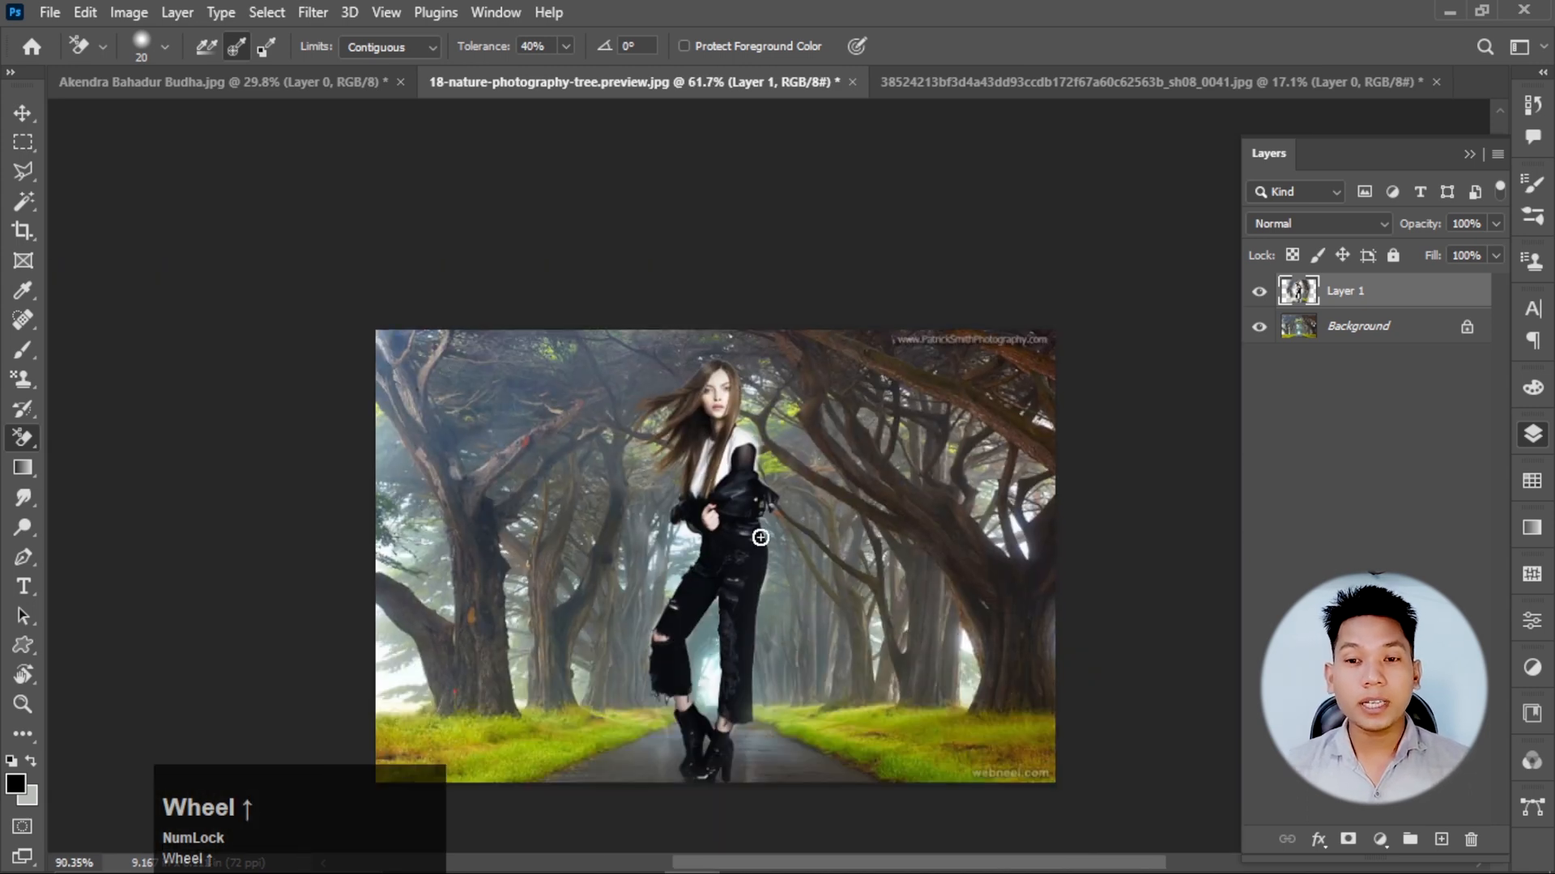
{"action": "scroll", "coordinate": [673, 475], "scroll_direction": "down", "scroll_amount": 2}
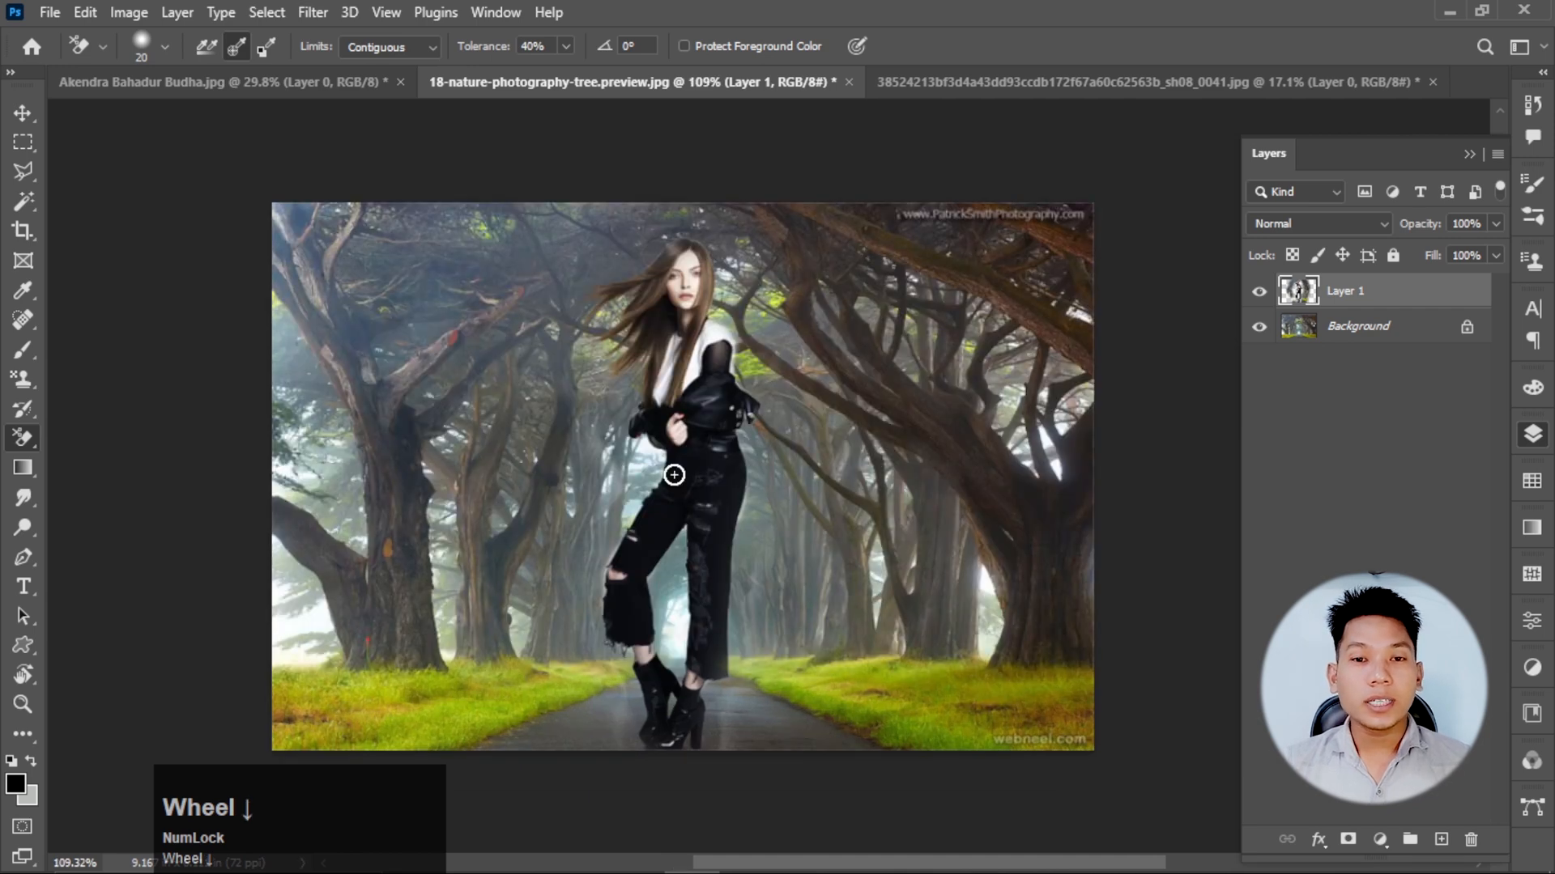
{"action": "key", "text": "v"}
{"action": "left_click_drag", "start_coordinate": [701, 419], "coordinate": [701, 417]}
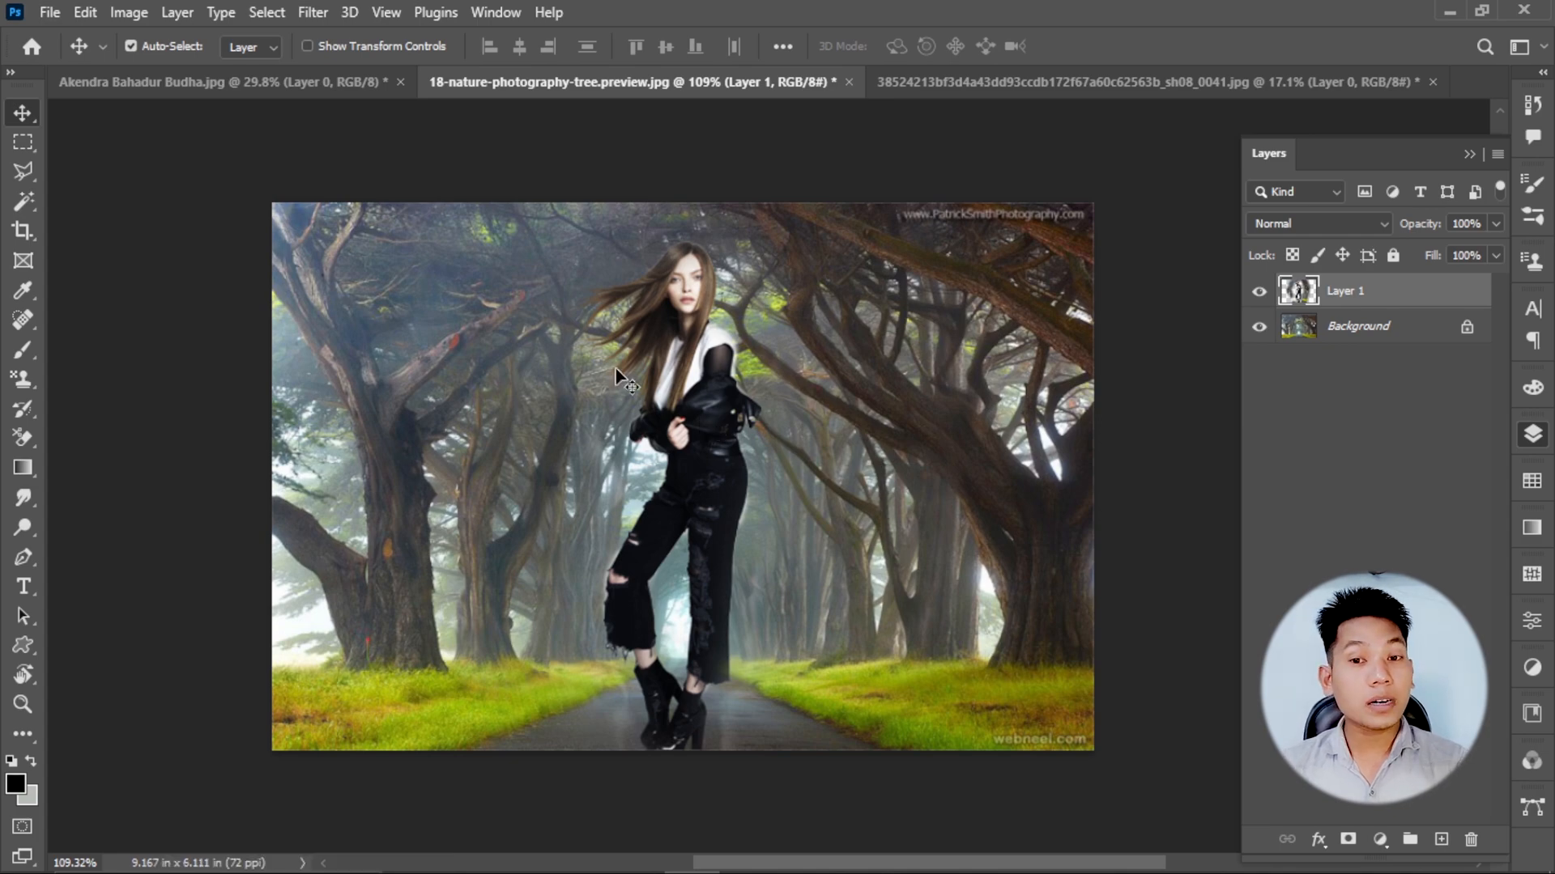
{"action": "scroll", "coordinate": [616, 374], "scroll_direction": "up", "scroll_amount": 4}
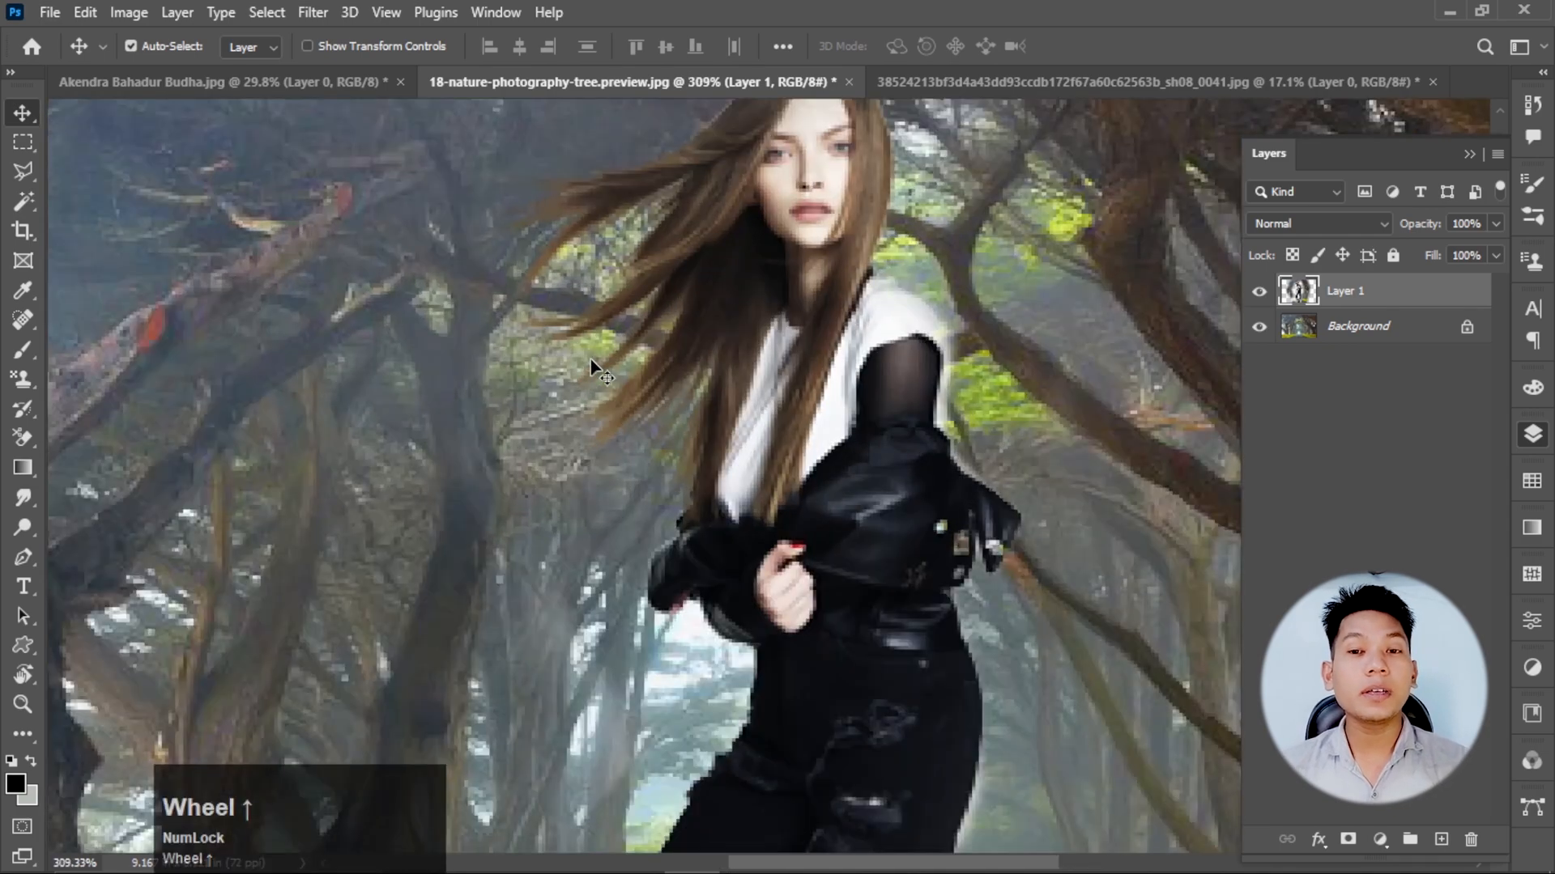
{"action": "scroll", "coordinate": [593, 362], "scroll_direction": "down", "scroll_amount": 1}
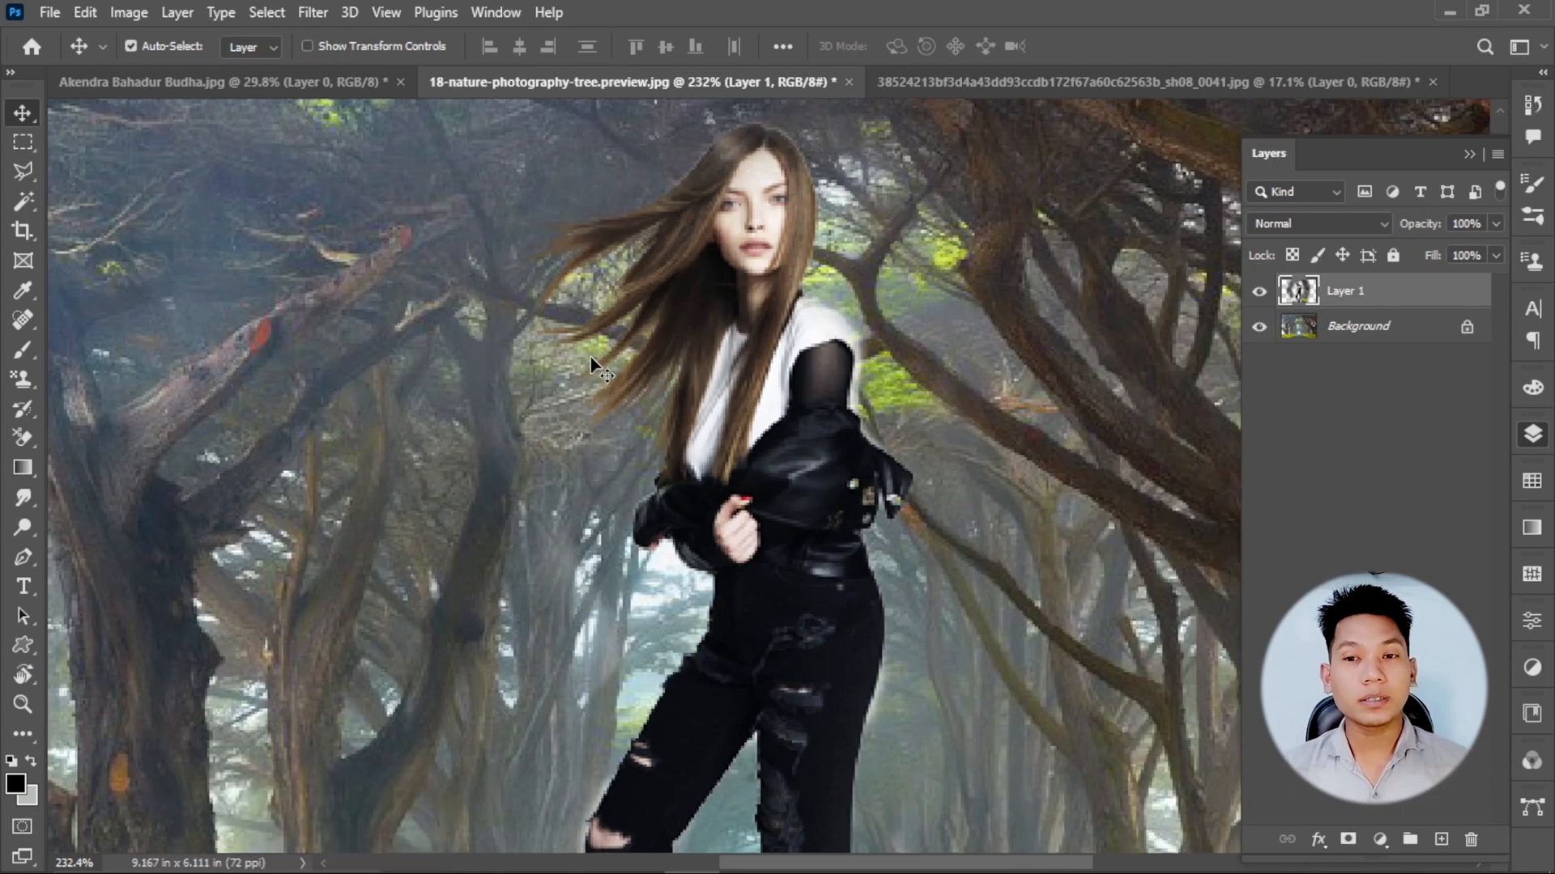
{"action": "scroll", "coordinate": [591, 360], "scroll_direction": "down", "scroll_amount": 4}
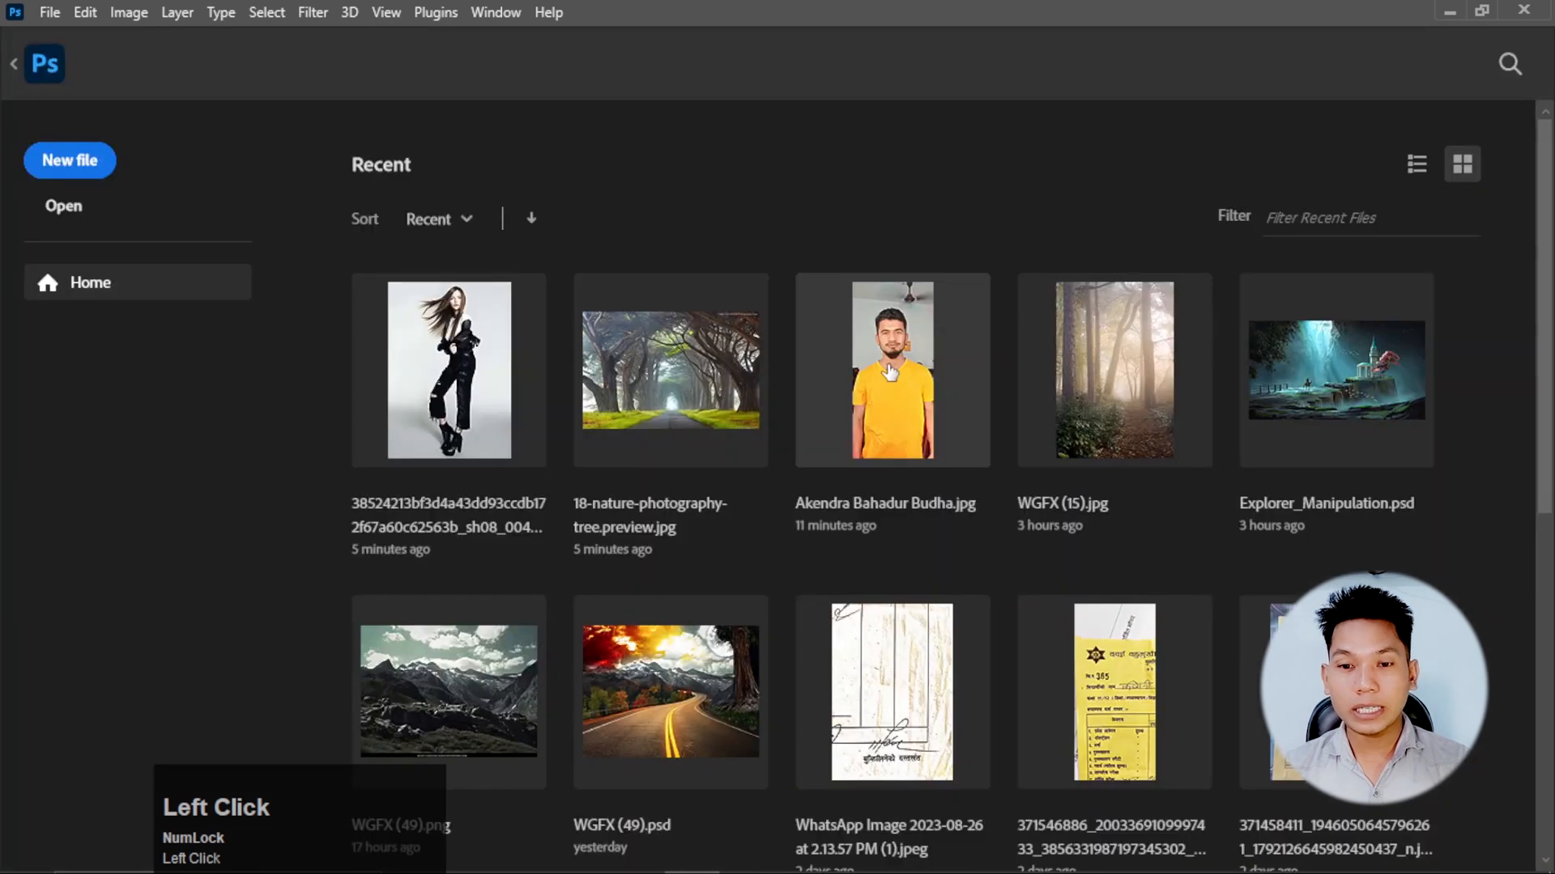
Open the mountain road composite WGFX (49) copy.psd from the clipart folder.
{"action": "scroll", "coordinate": [714, 561], "scroll_direction": "down", "scroll_amount": 1}
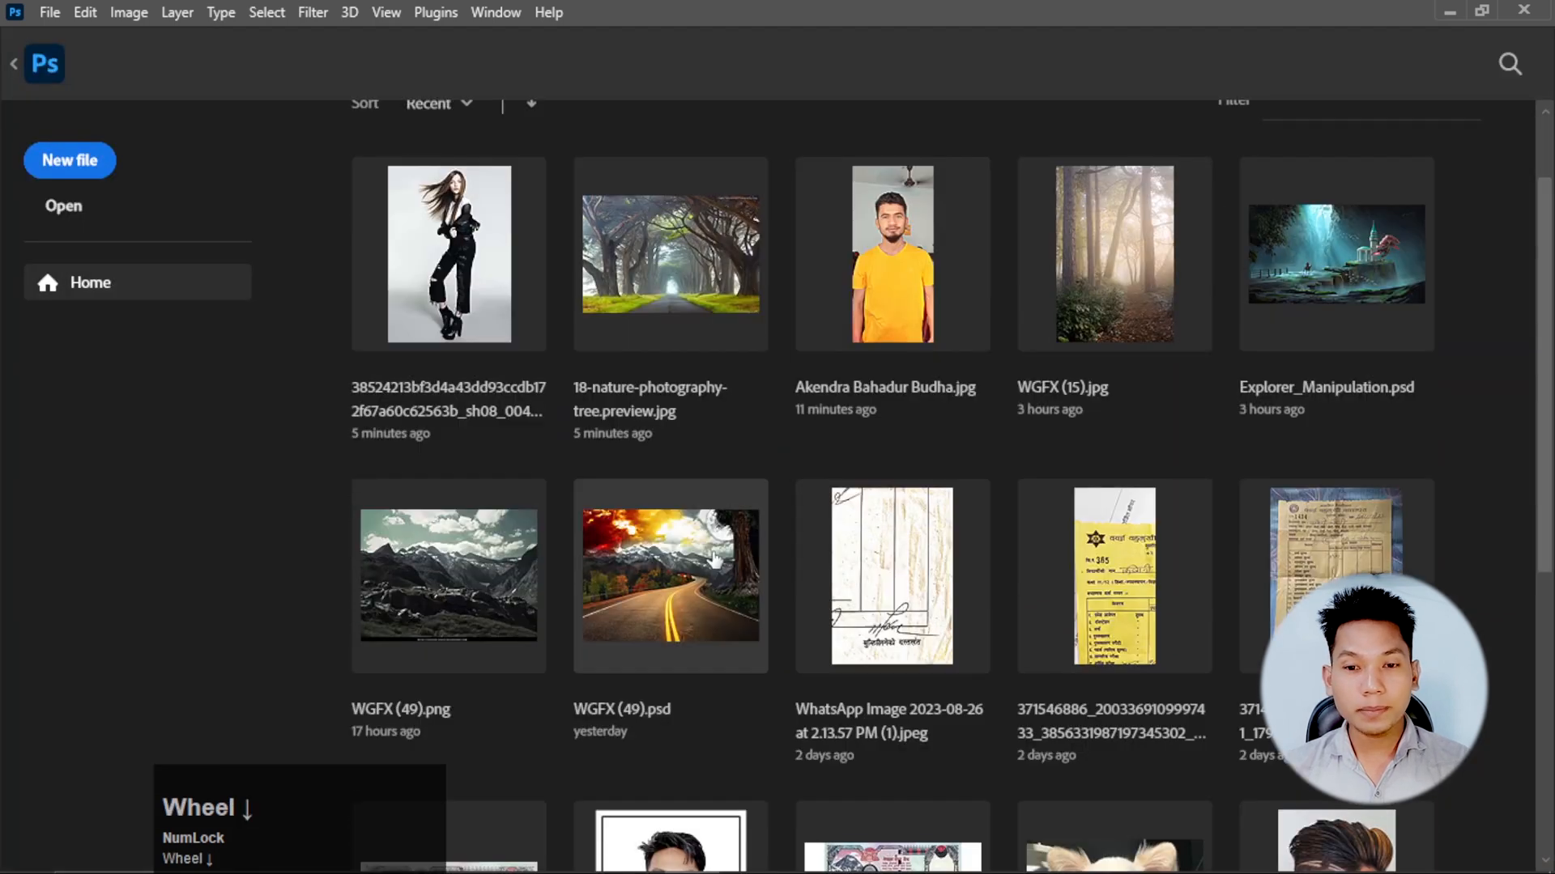
{"action": "left_click", "coordinate": [714, 560]}
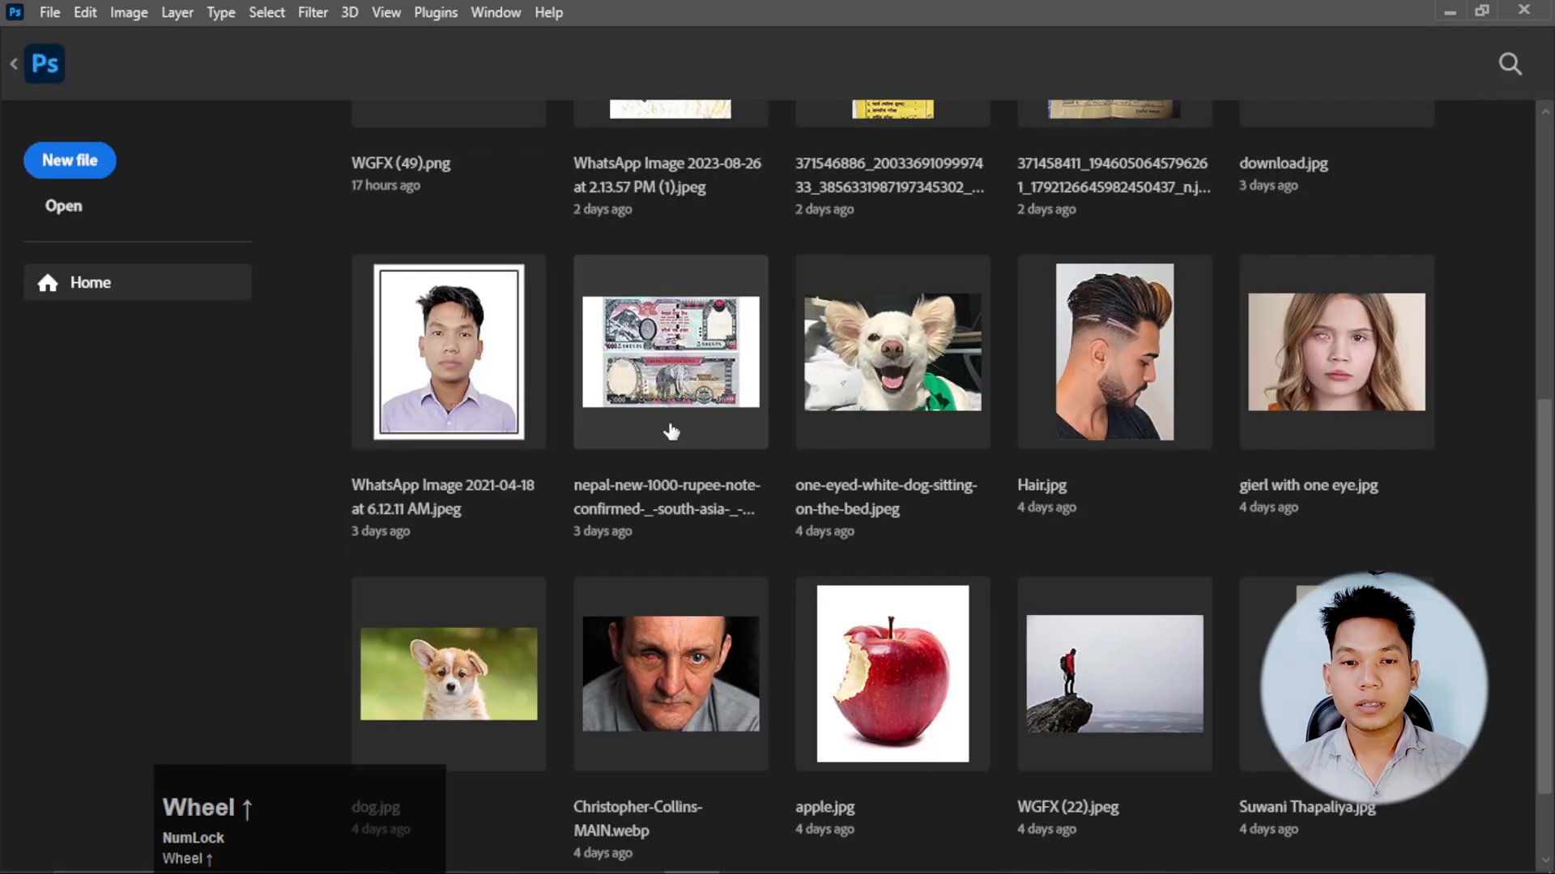
{"action": "scroll", "coordinate": [670, 432], "scroll_direction": "up", "scroll_amount": 5}
{"action": "mouse_move", "coordinate": [544, 863]}
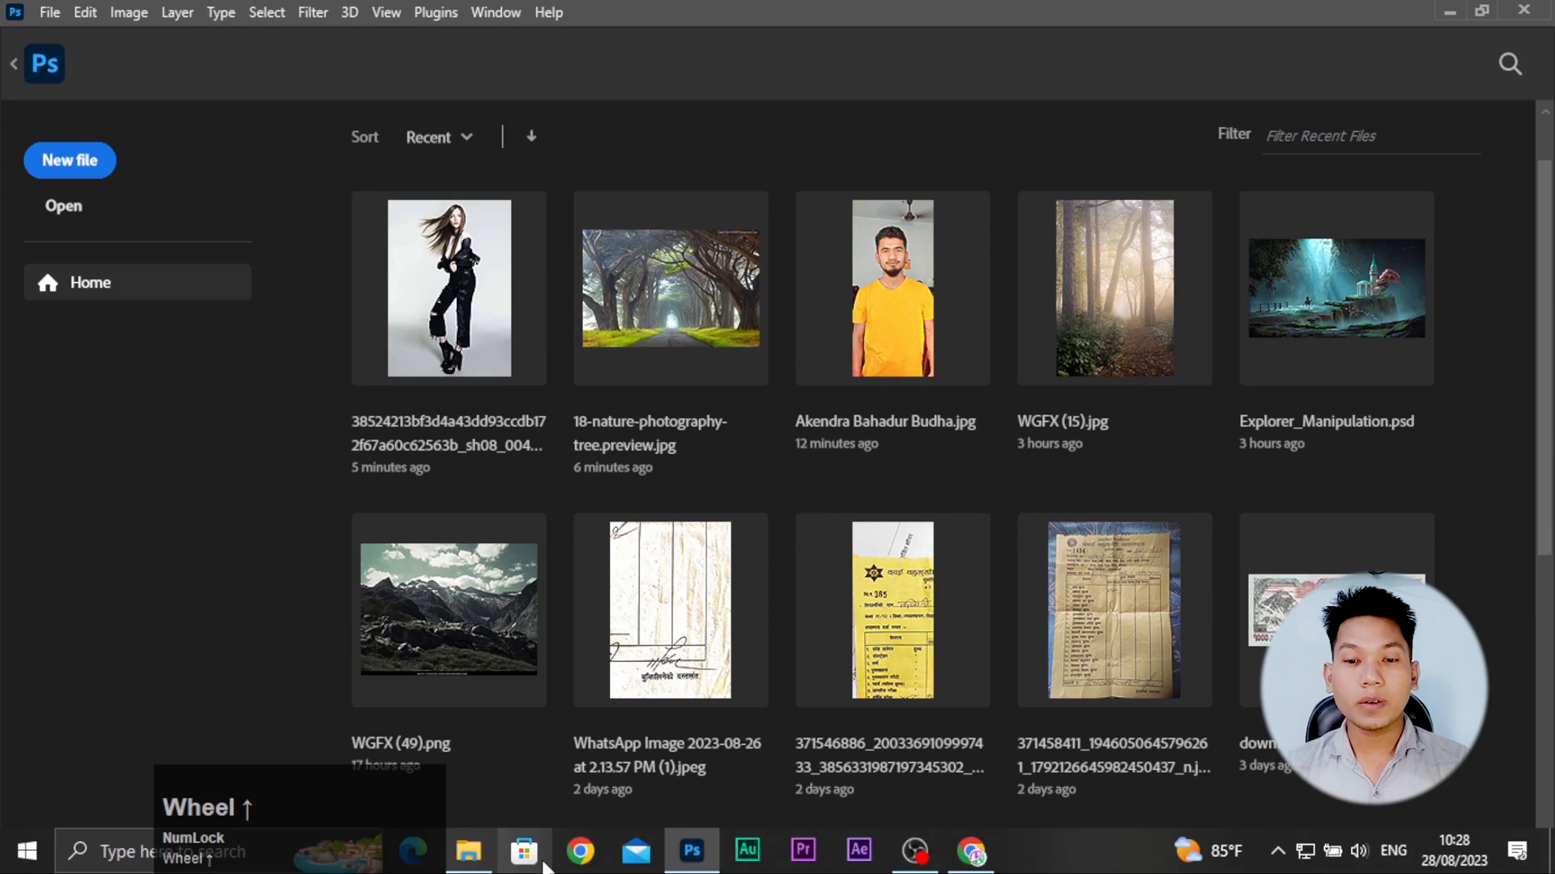
{"action": "left_click", "coordinate": [1283, 452]}
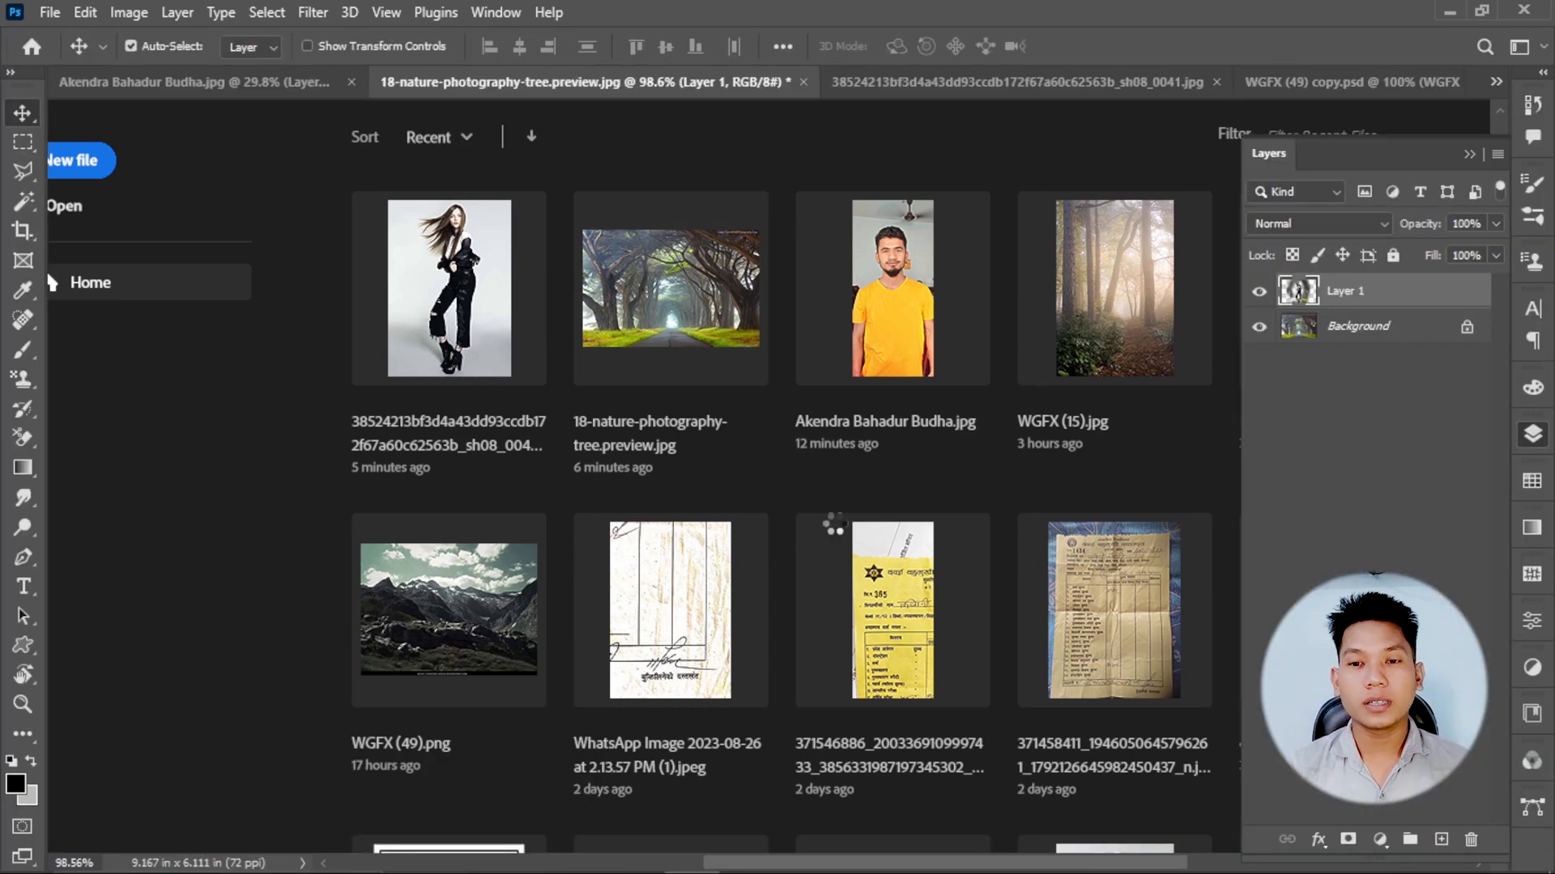
{"action": "scroll", "coordinate": [812, 460], "scroll_direction": "up", "scroll_amount": 2}
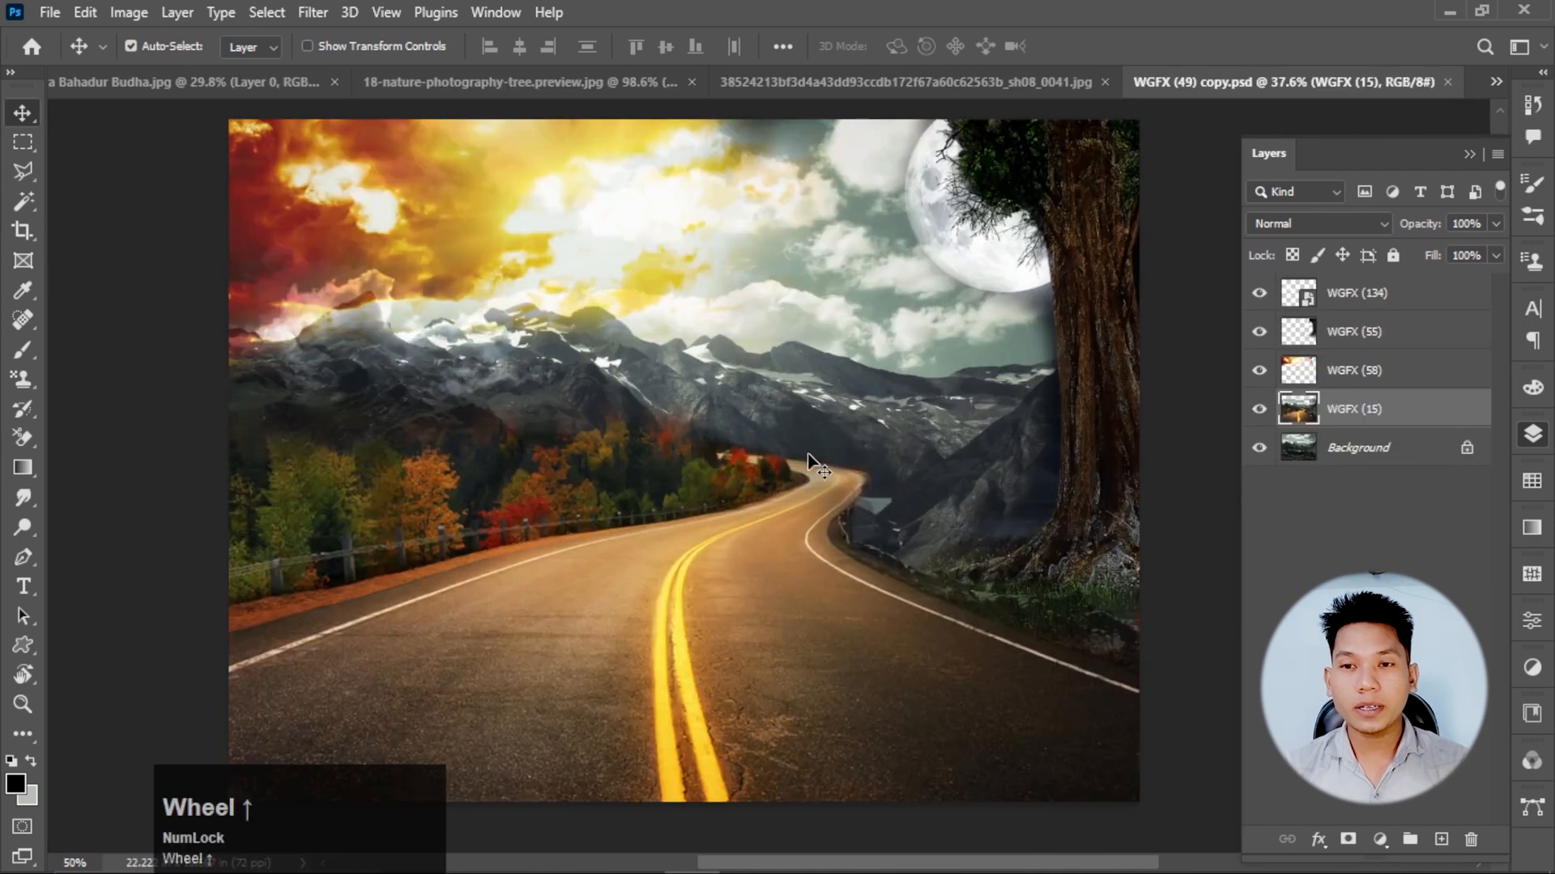
Copy the cut-out woman from her own document into WGFX (49) copy.psd as a new layer above WGFX (15).
{"action": "left_click", "coordinate": [1002, 84]}
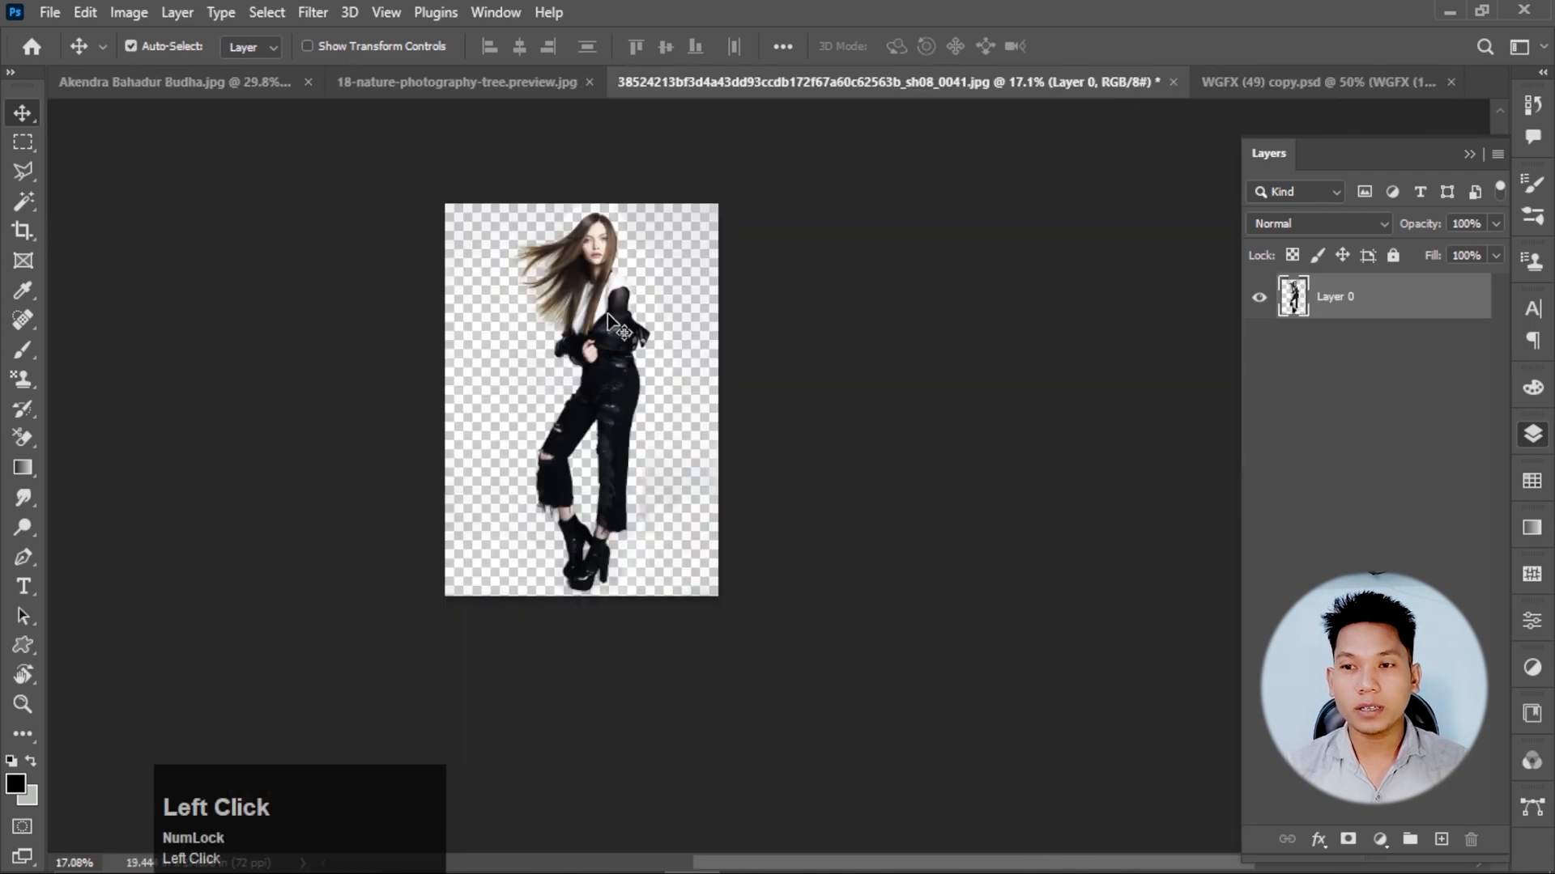
{"action": "left_click_drag", "start_coordinate": [608, 321], "coordinate": [647, 474]}
{"action": "scroll", "coordinate": [647, 473], "scroll_direction": "down", "scroll_amount": 2}
{"action": "key", "text": "ctrl"}
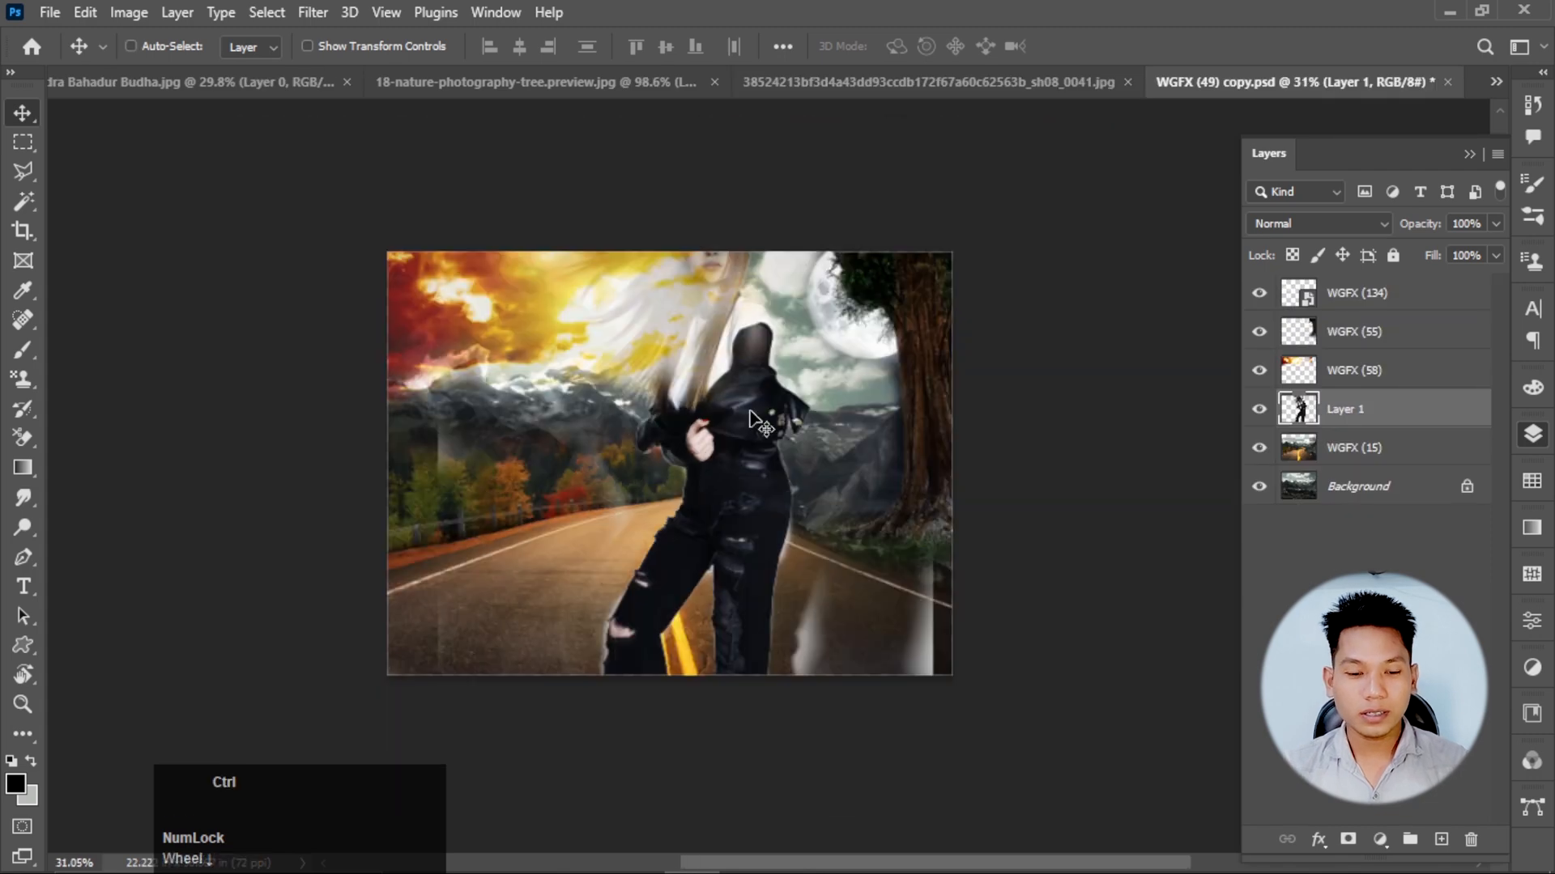
Scale the woman down to fit on the mountain road and move her layer to the top of the layer stack.
{"action": "key", "text": "ctrl+t"}
{"action": "left_click_drag", "start_coordinate": [937, 166], "coordinate": [774, 298]}
{"action": "left_click", "coordinate": [1126, 47]}
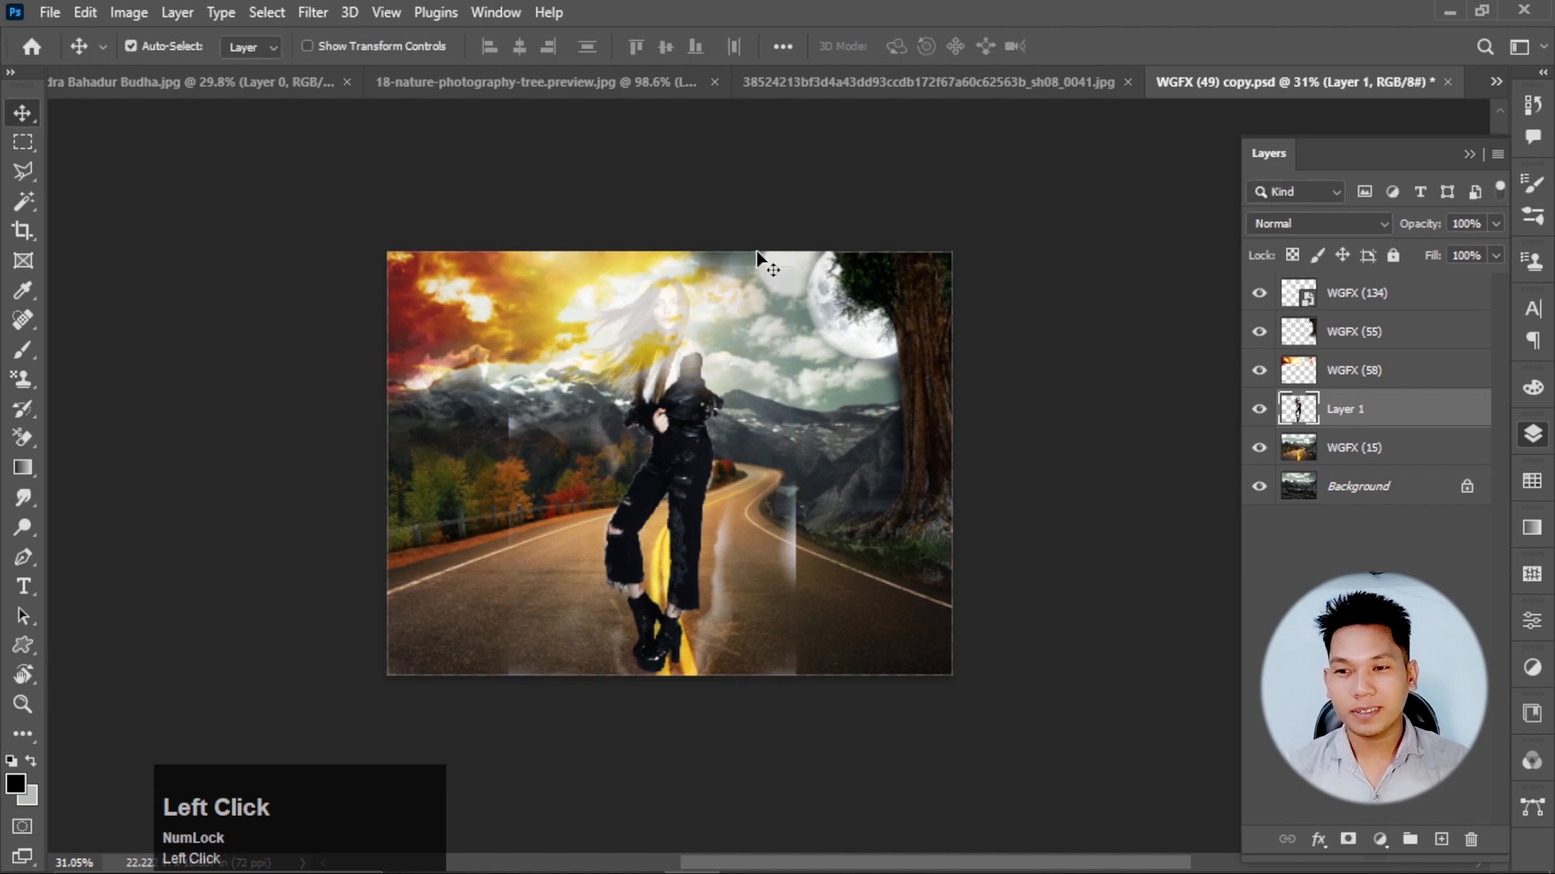
{"action": "left_click_drag", "start_coordinate": [1360, 408], "coordinate": [1369, 293]}
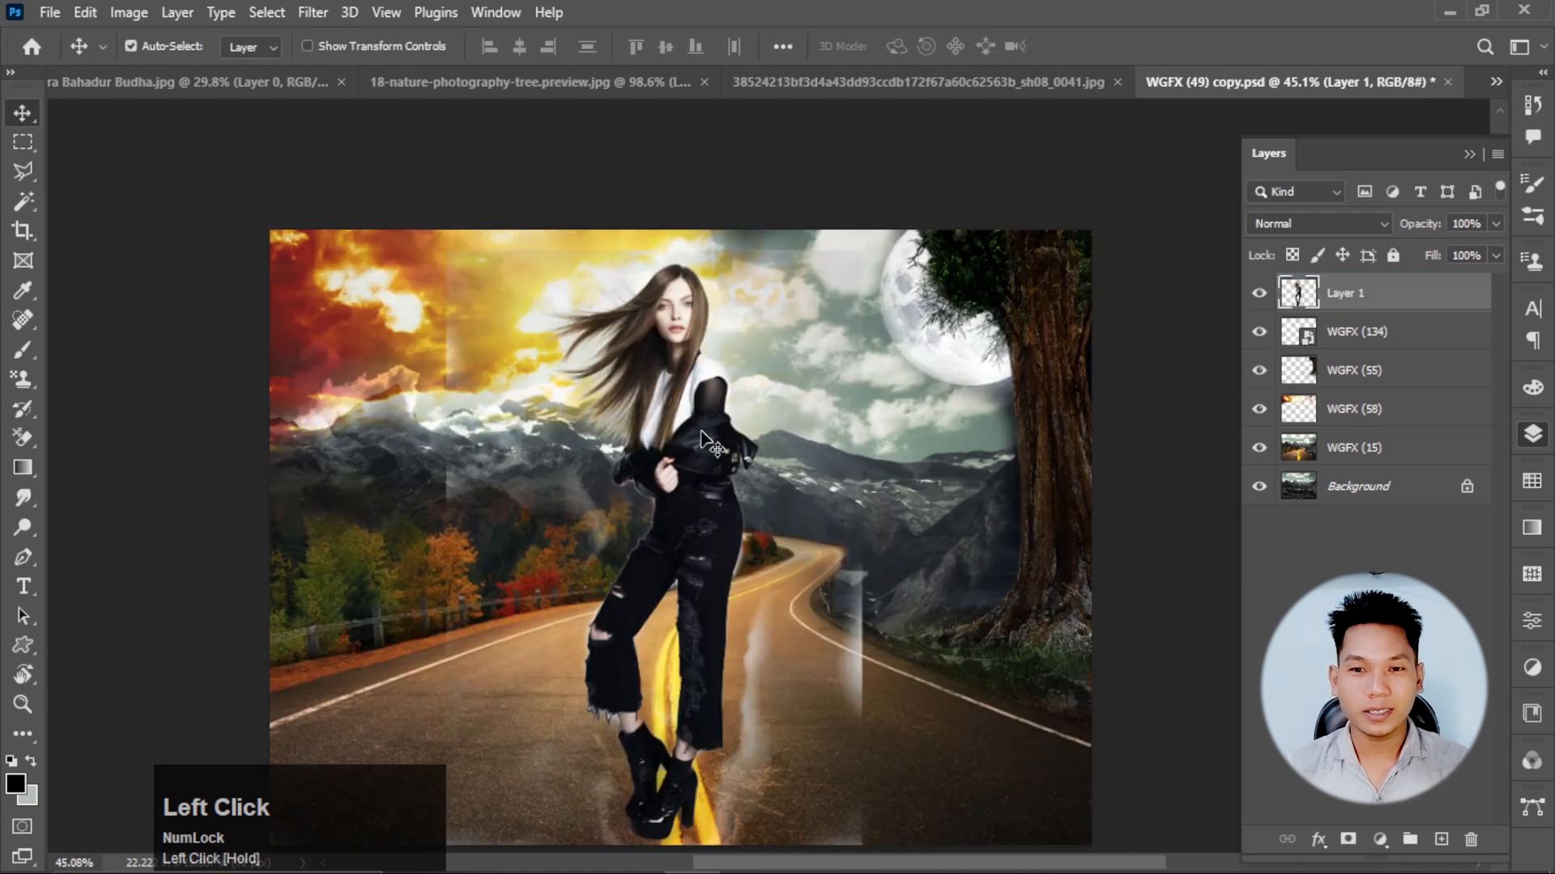
{"action": "scroll", "coordinate": [701, 439], "scroll_direction": "down", "scroll_amount": 1}
{"action": "scroll", "coordinate": [664, 635], "scroll_direction": "up", "scroll_amount": 1}
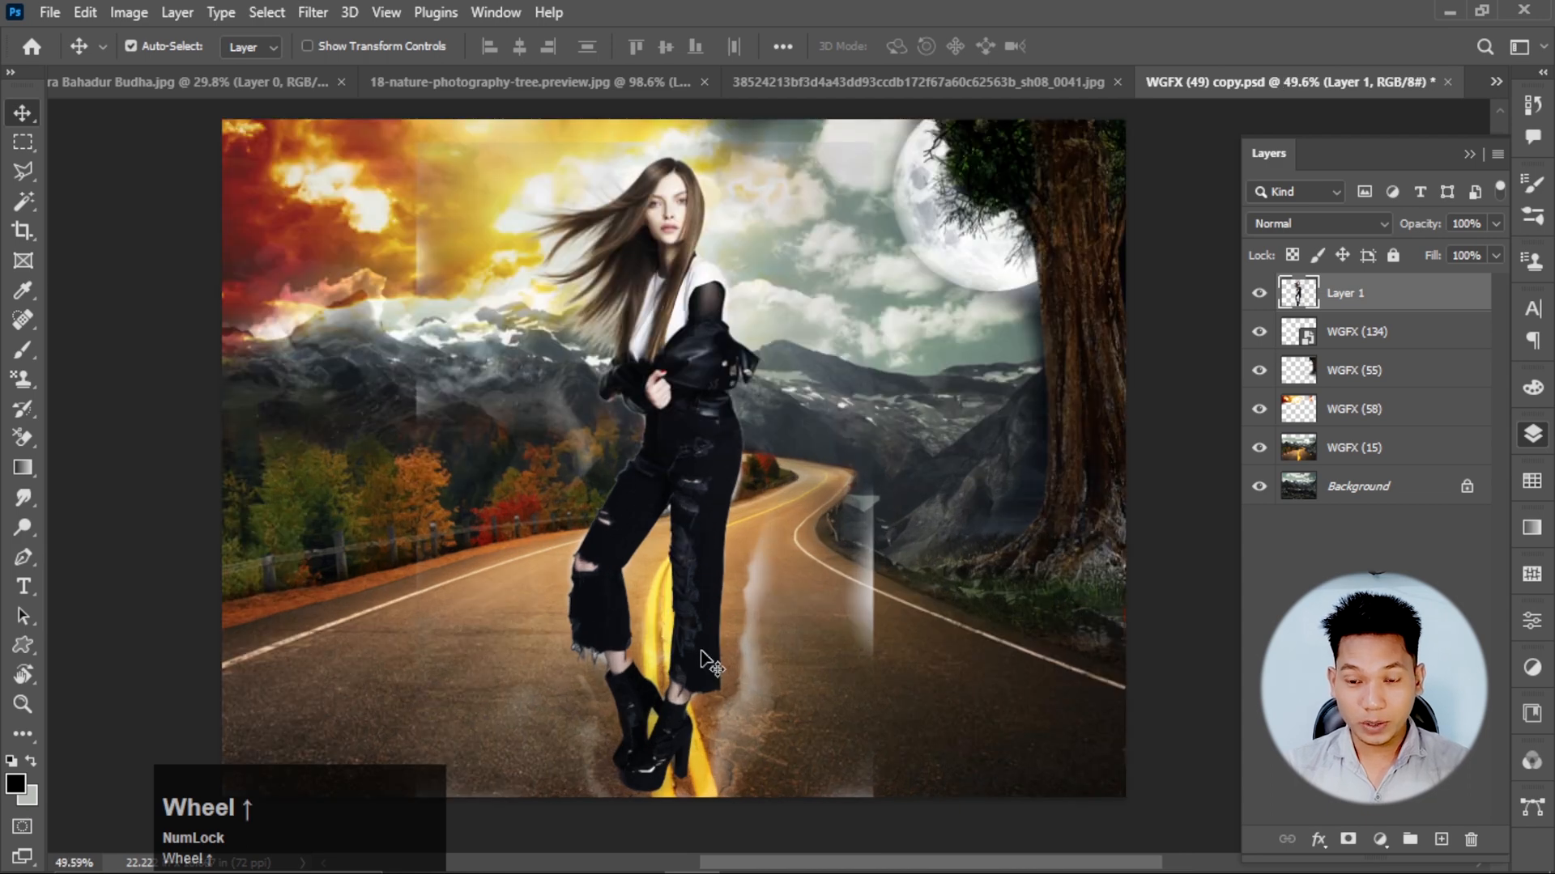
{"action": "key", "text": "e"}
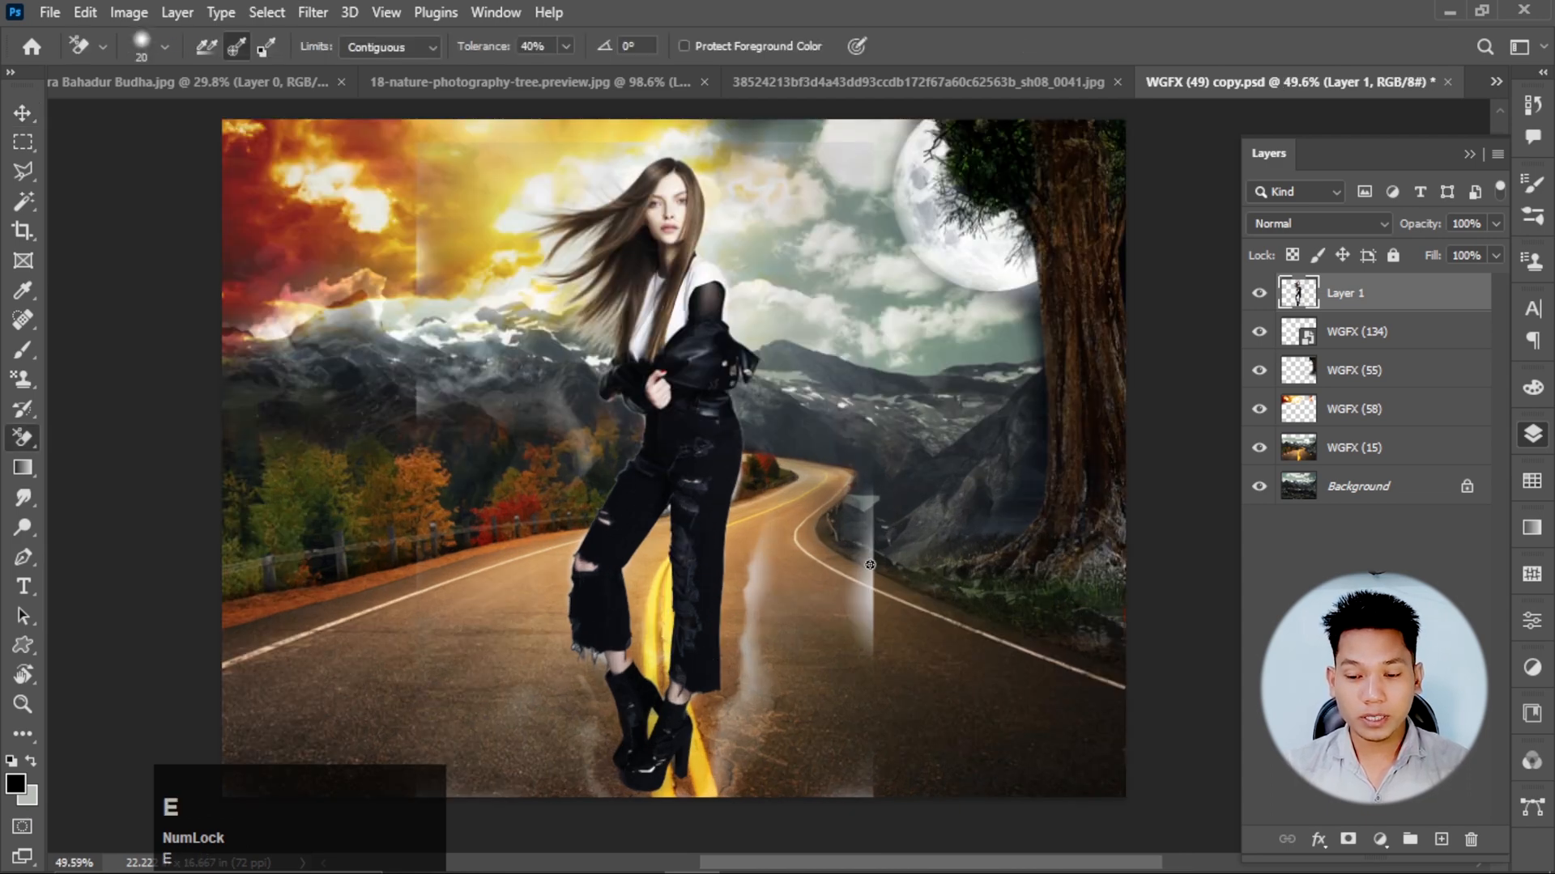
{"action": "key", "text": "bracketright"}
{"action": "key", "text": "bracketright"}
{"action": "key", "text": "bracketright"}
{"action": "key", "text": "bracketright"}
{"action": "scroll", "coordinate": [869, 564], "scroll_direction": "up", "scroll_amount": 1}
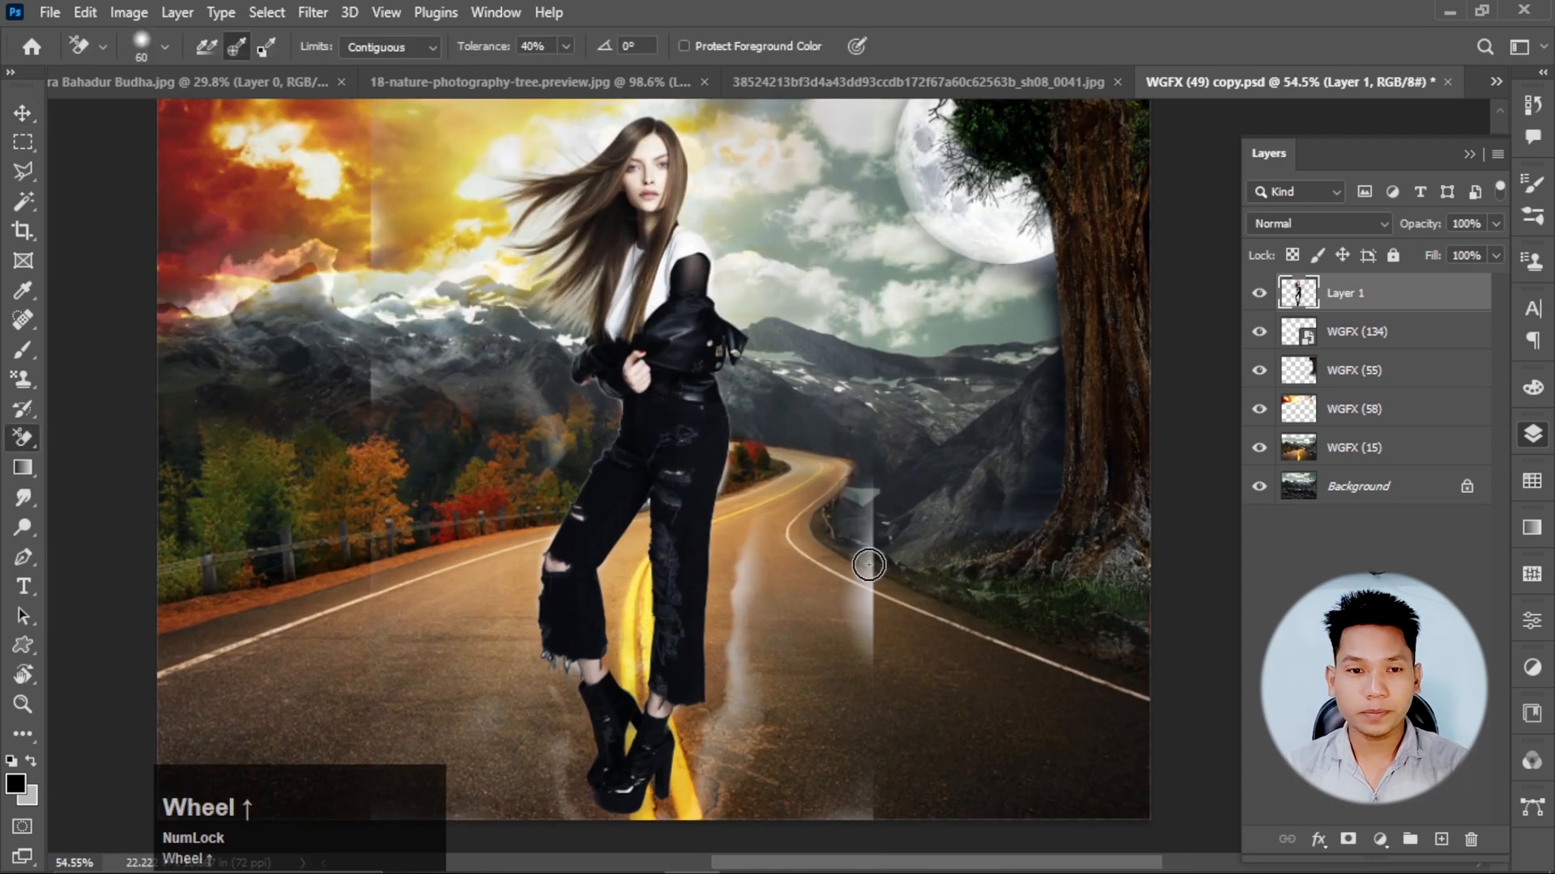
{"action": "key", "text": "bracketright"}
{"action": "key", "text": "bracketright"}
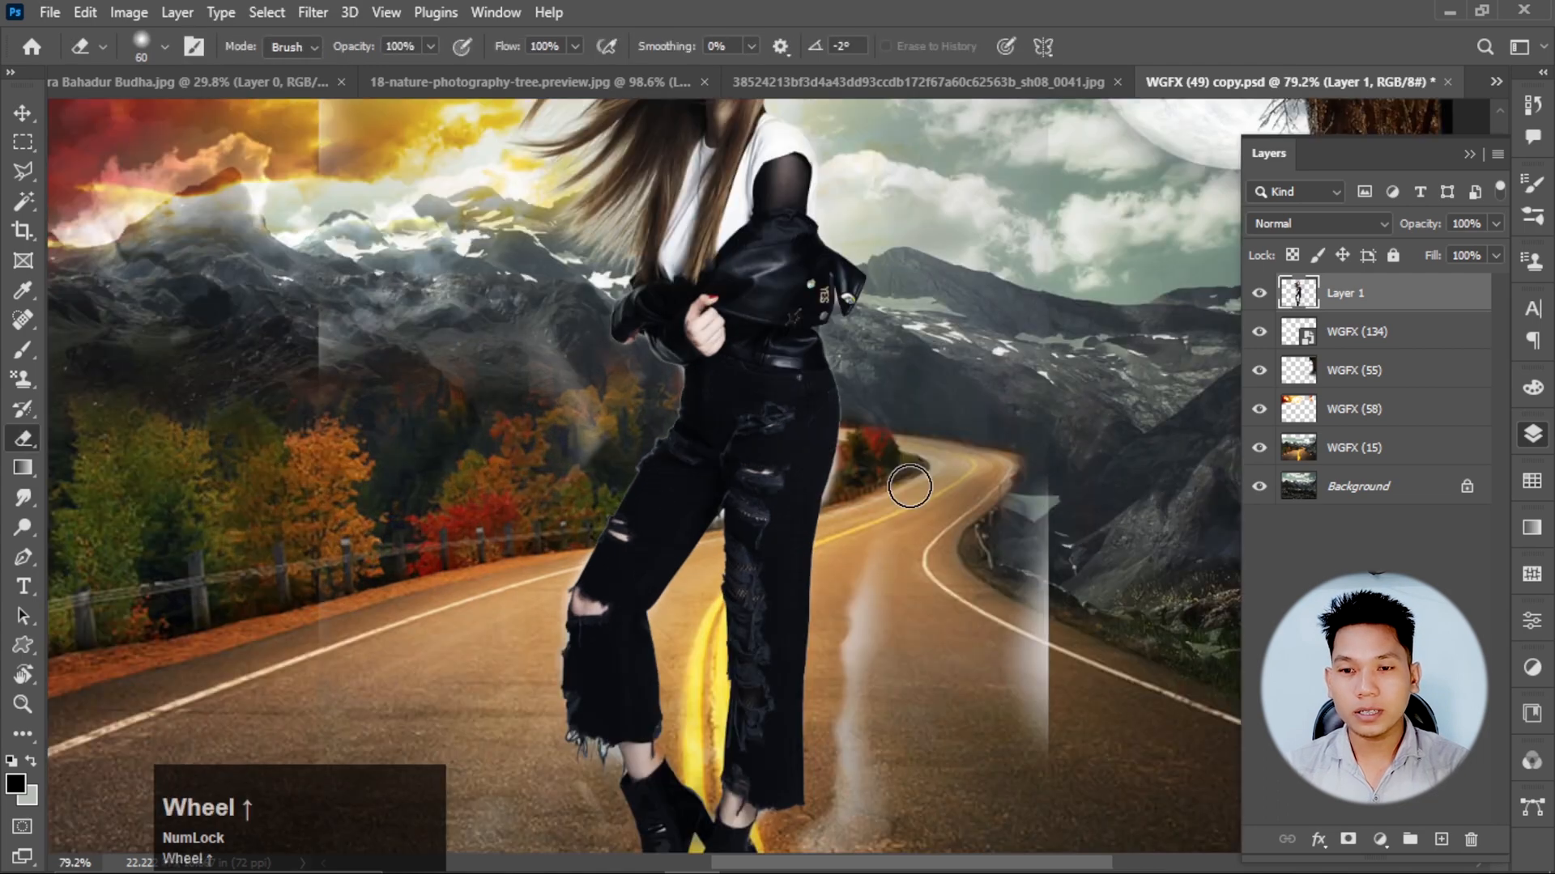
Erase the leftover haze and rectangular background edges around the woman with the Eraser at brush size 150.
{"action": "scroll", "coordinate": [910, 486], "scroll_direction": "down", "scroll_amount": 2}
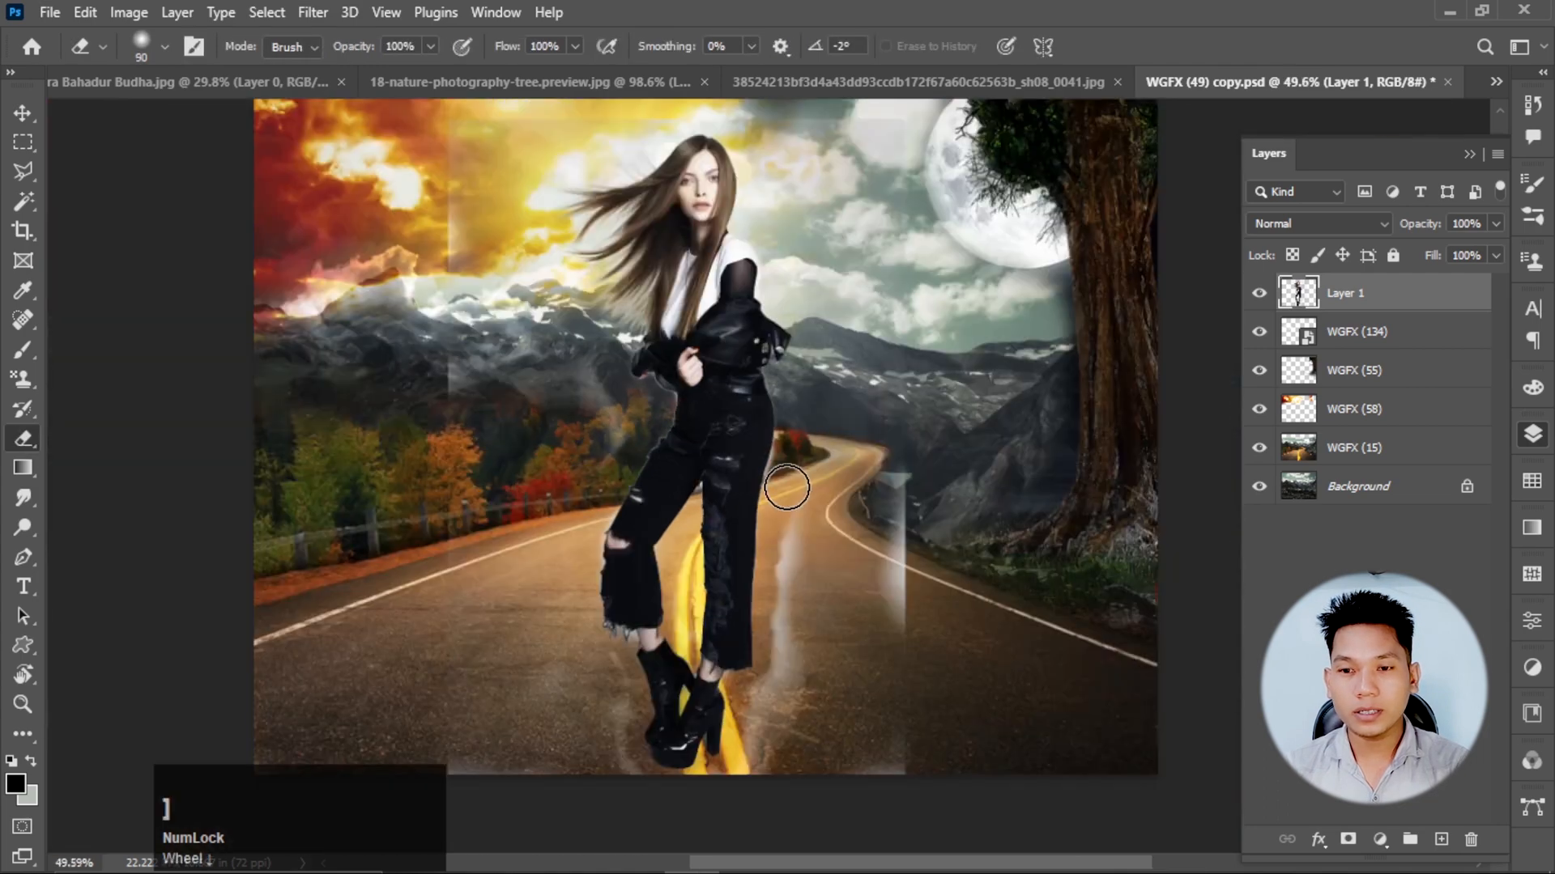
{"action": "key", "text": "bracketright"}
{"action": "key", "text": "bracketright"}
{"action": "key", "text": "bracketright"}
{"action": "key", "text": "bracketright"}
{"action": "key", "text": "bracketright"}
{"action": "key", "text": "bracketright"}
{"action": "mouse_move", "coordinate": [909, 427]}
{"action": "left_mouse_down"}
{"action": "mouse_move", "coordinate": [799, 644]}
{"action": "mouse_move", "coordinate": [581, 422]}
{"action": "left_mouse_up"}
{"action": "scroll", "coordinate": [618, 186], "scroll_direction": "up", "scroll_amount": 1}
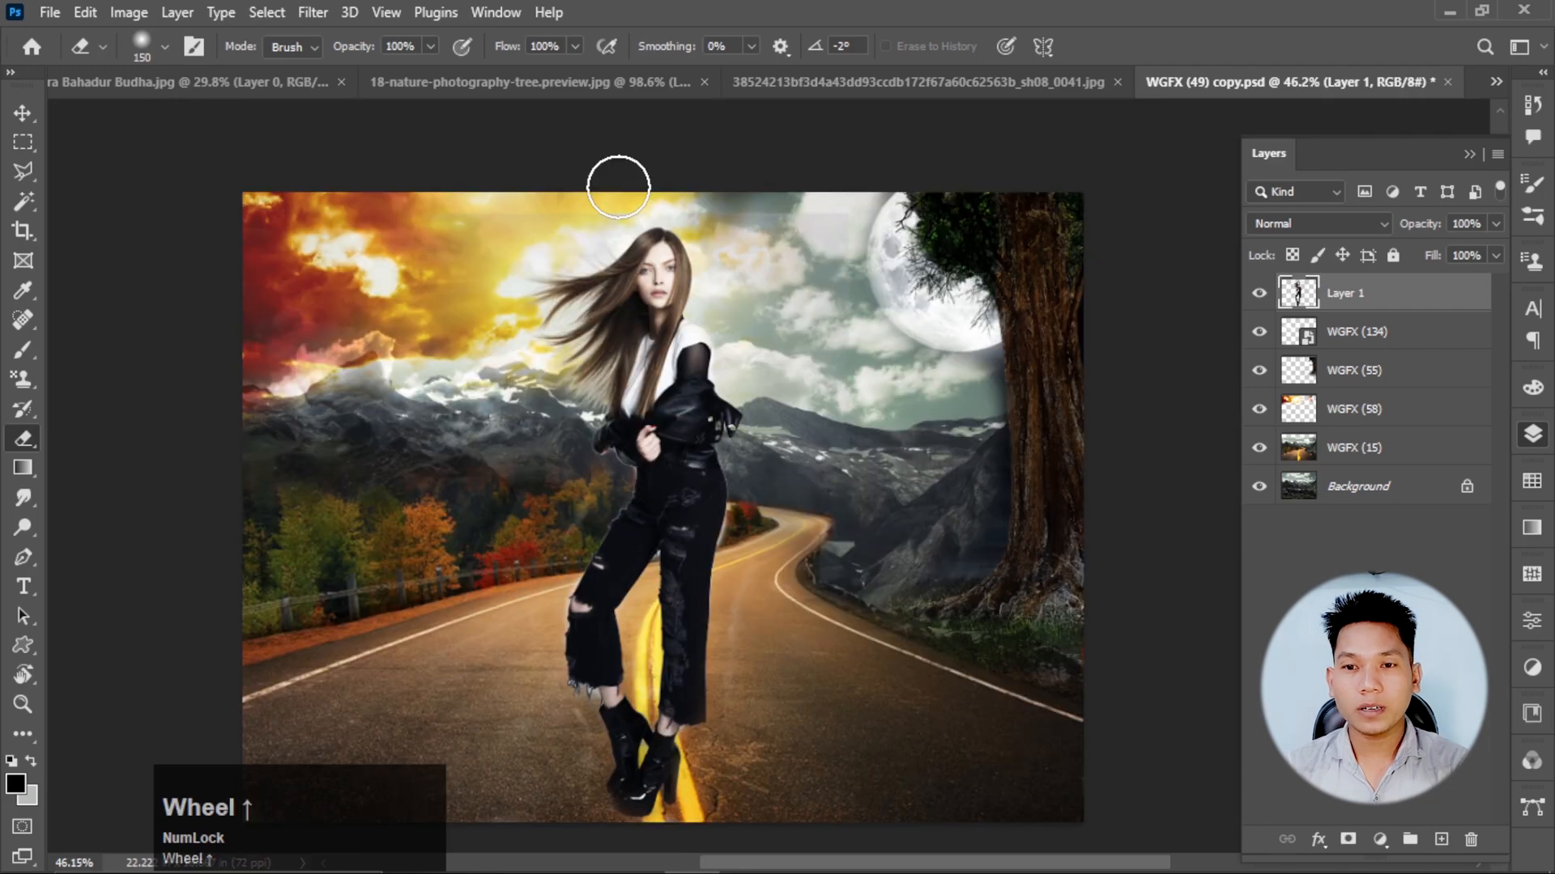
{"action": "left_click_drag", "start_coordinate": [818, 227], "coordinate": [808, 428]}
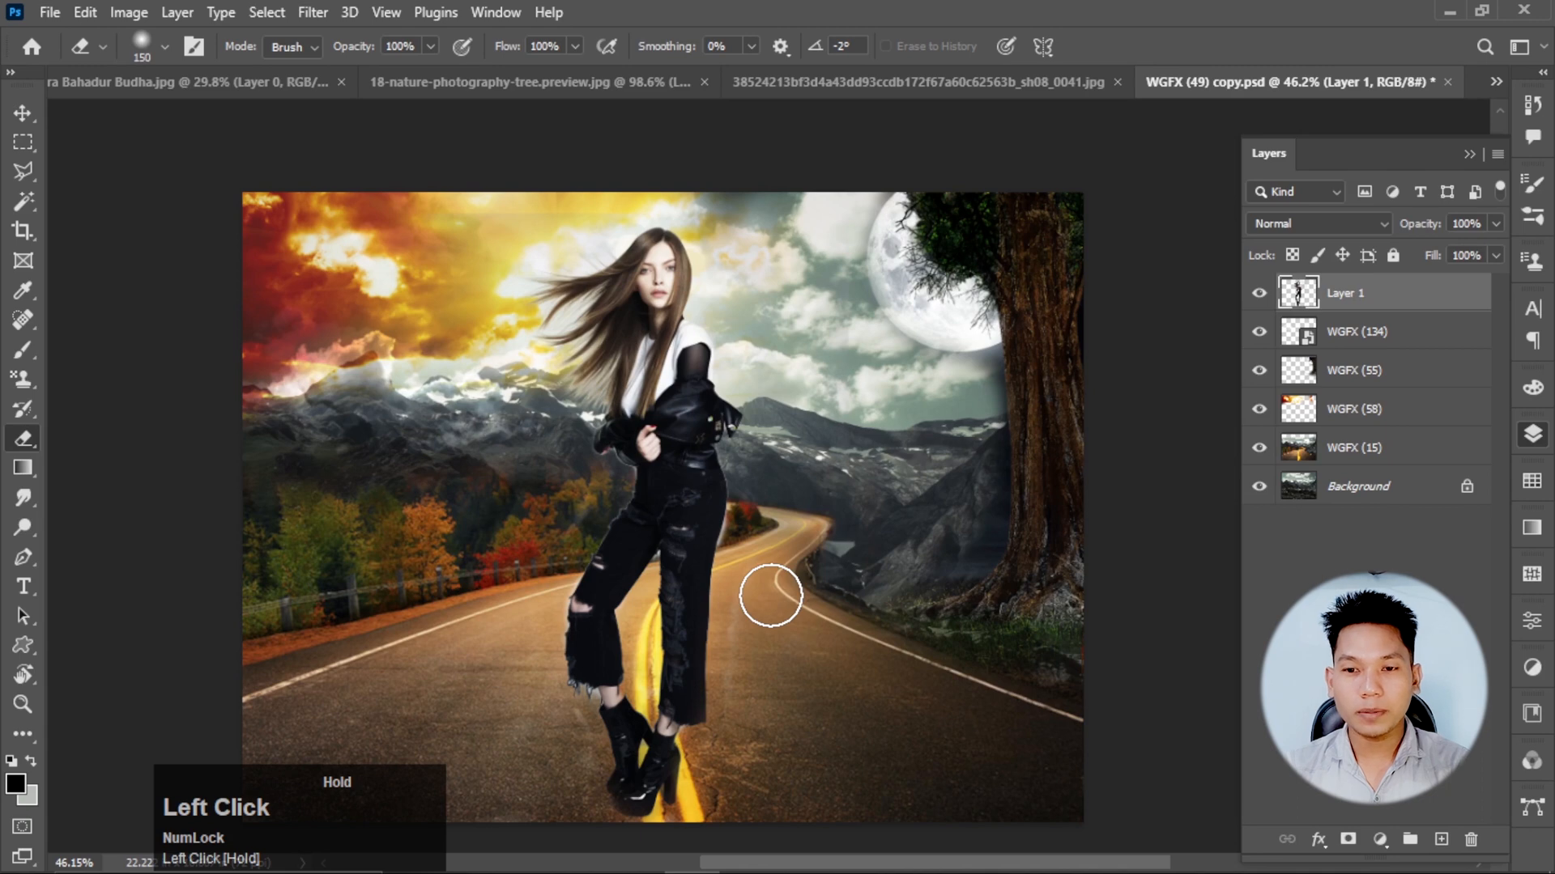
{"action": "scroll", "coordinate": [771, 596], "scroll_direction": "up", "scroll_amount": 5}
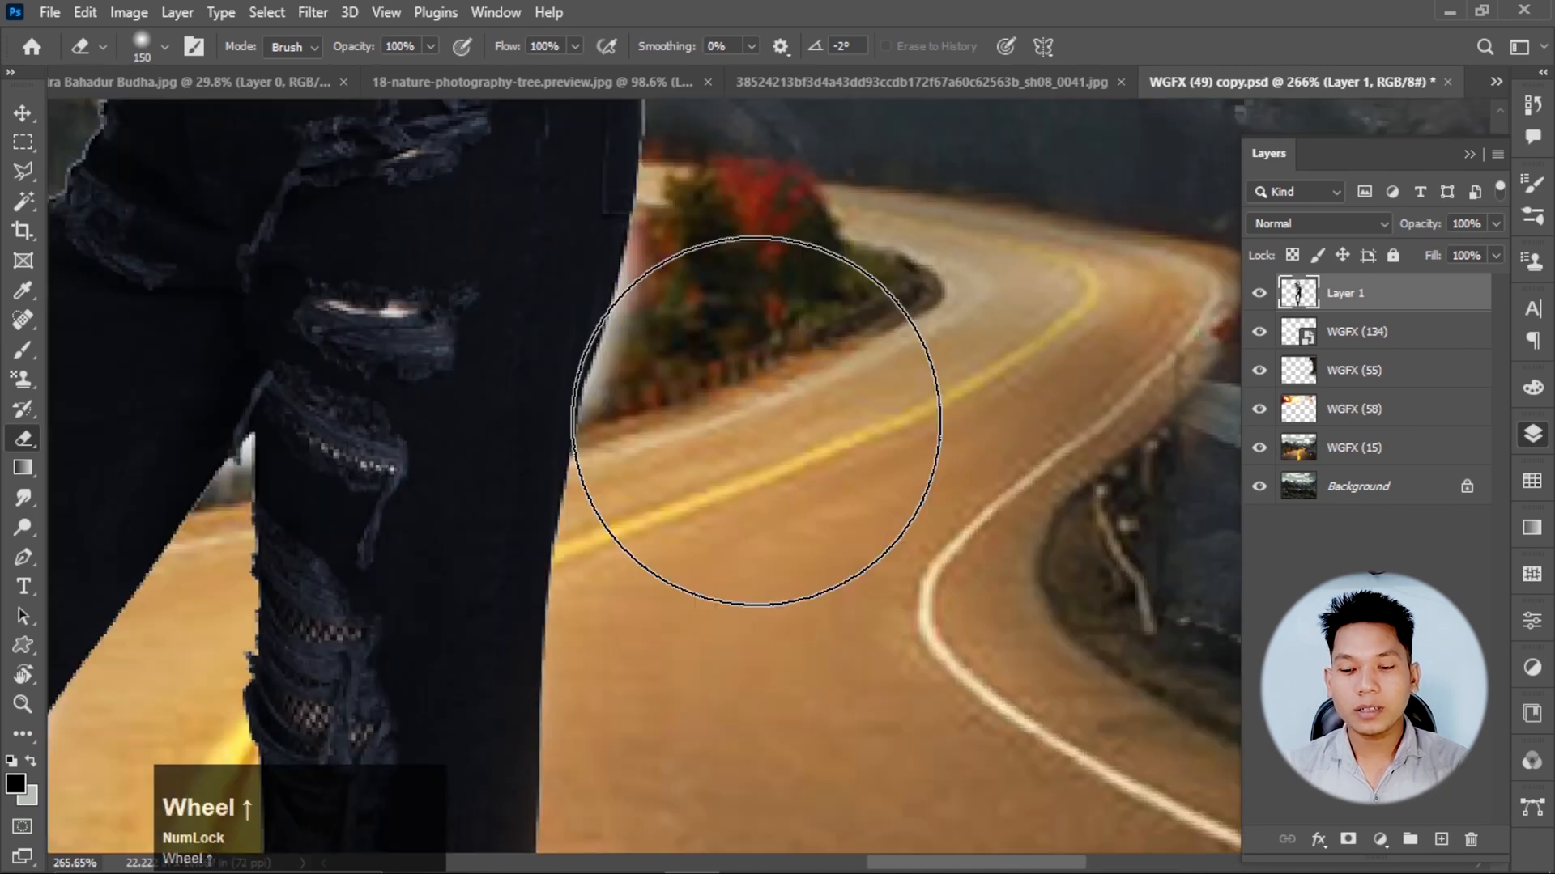
{"action": "key", "text": "bracketleft"}
{"action": "key", "text": "bracketleft"}
{"action": "key", "text": "bracketleft"}
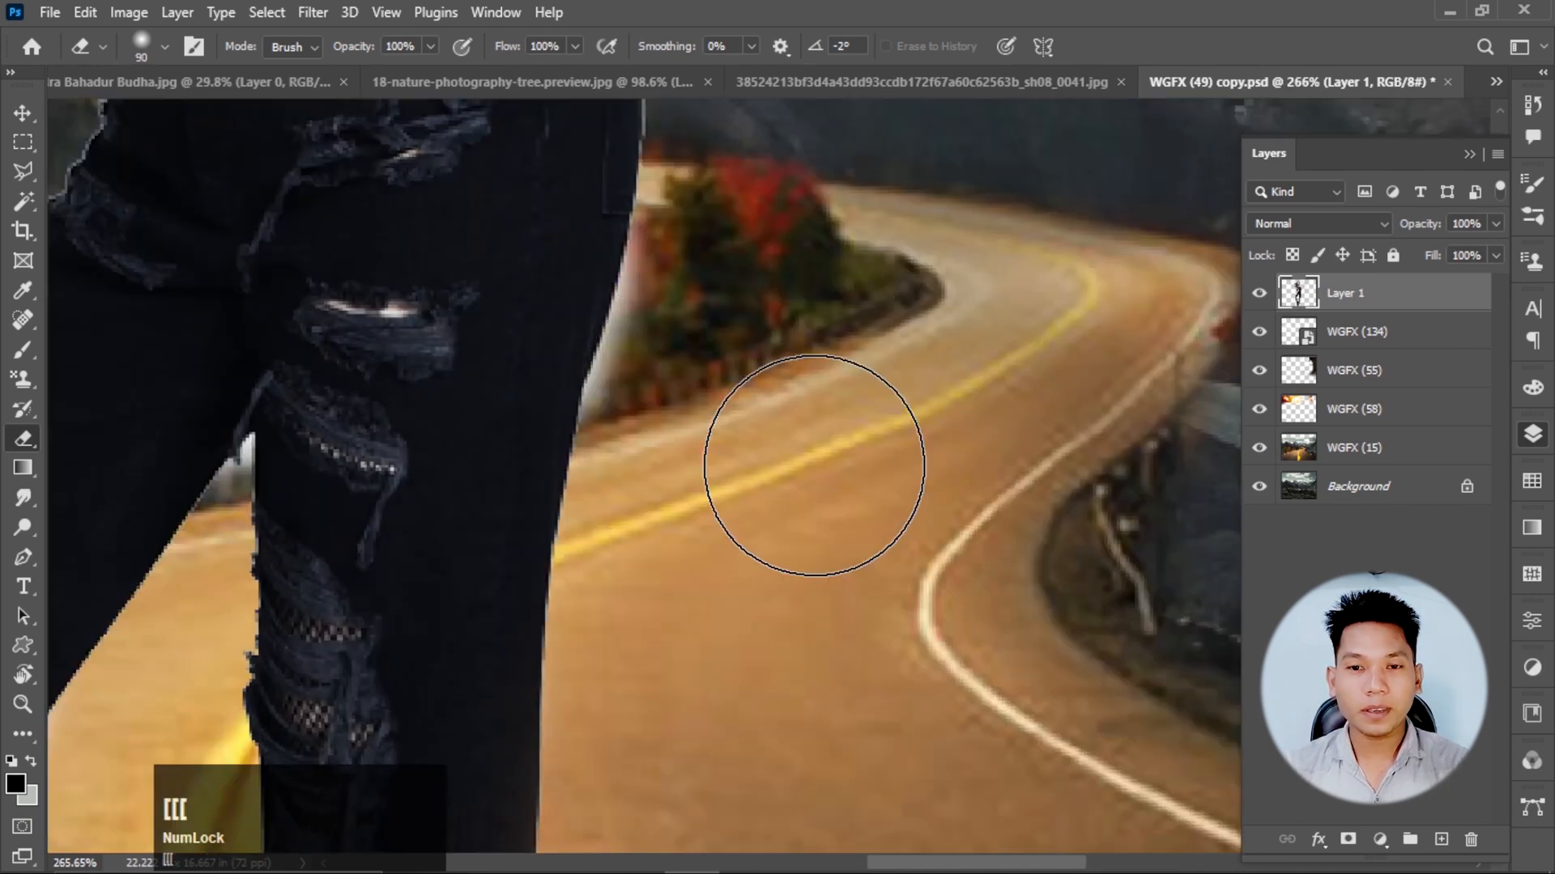
{"action": "key", "text": "bracketleft"}
{"action": "key", "text": "bracketleft"}
{"action": "key", "text": "bracketleft"}
{"action": "scroll", "coordinate": [696, 433], "scroll_direction": "down", "scroll_amount": 1}
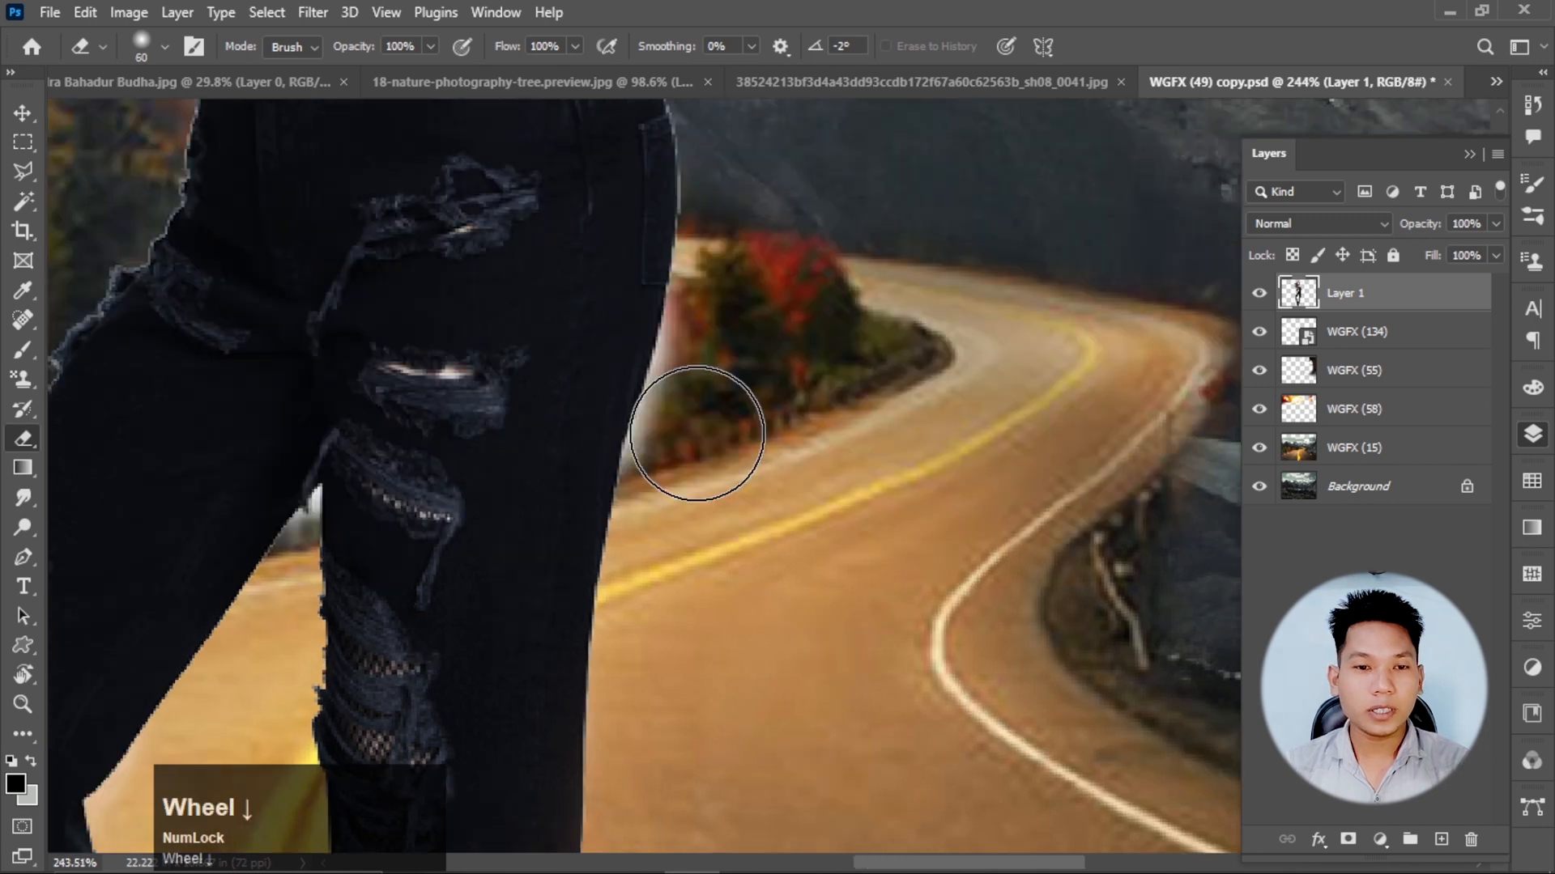
{"action": "scroll", "coordinate": [603, 364], "scroll_direction": "up", "scroll_amount": 2}
{"action": "key", "text": "bracketleft"}
{"action": "key", "text": "bracketleft"}
Remove the pale remnants beside the woman's thigh and in the gap between her legs with the Magic Eraser.
{"action": "left_click", "coordinate": [36, 437]}
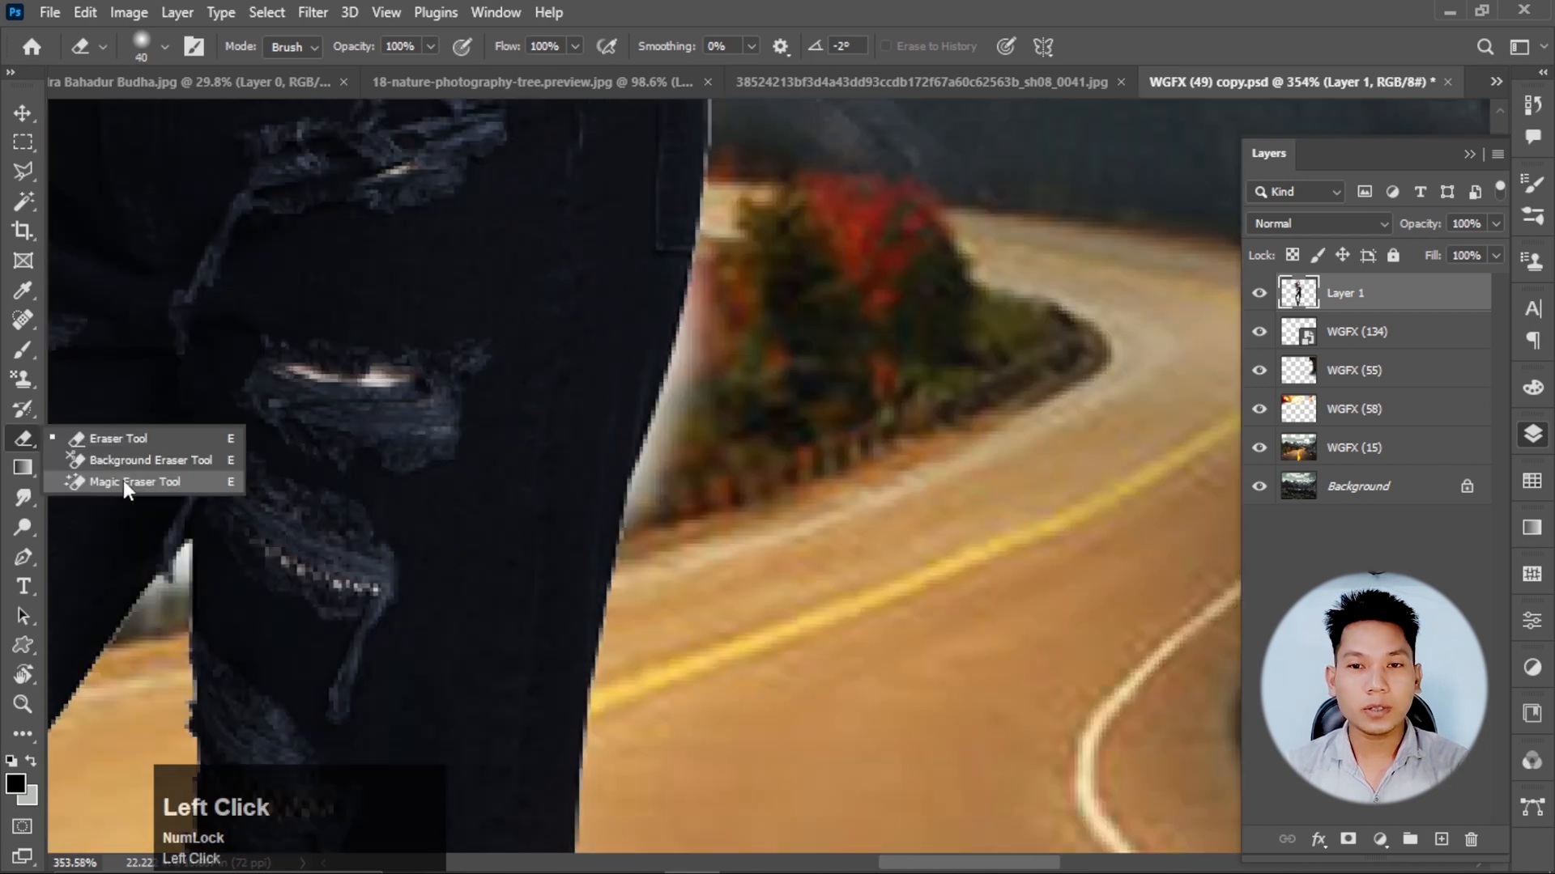
{"action": "left_click", "coordinate": [123, 481]}
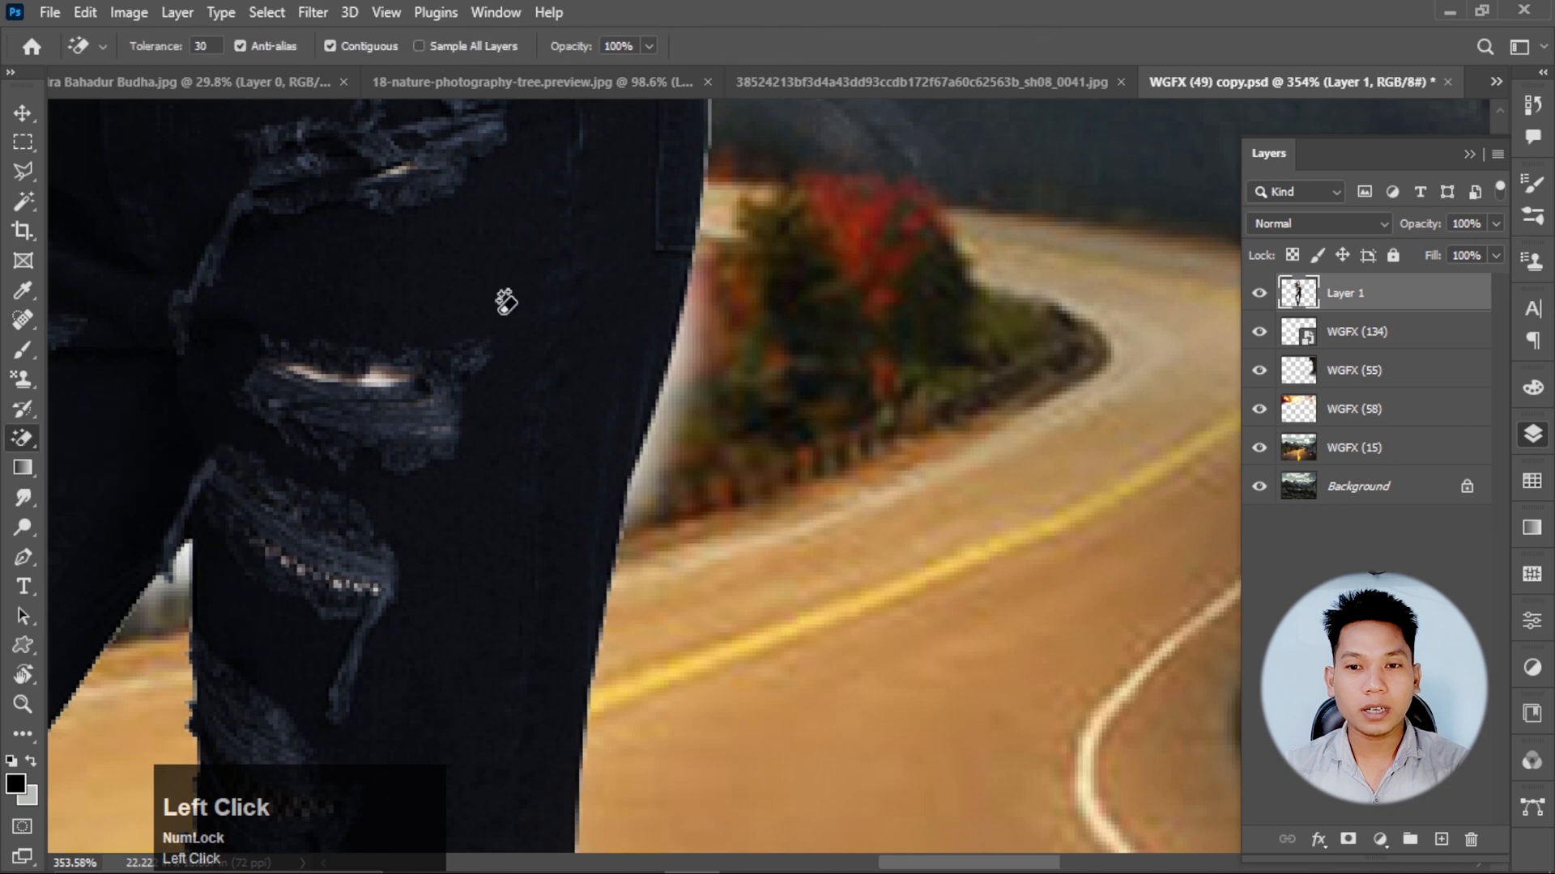
{"action": "left_click", "coordinate": [685, 389]}
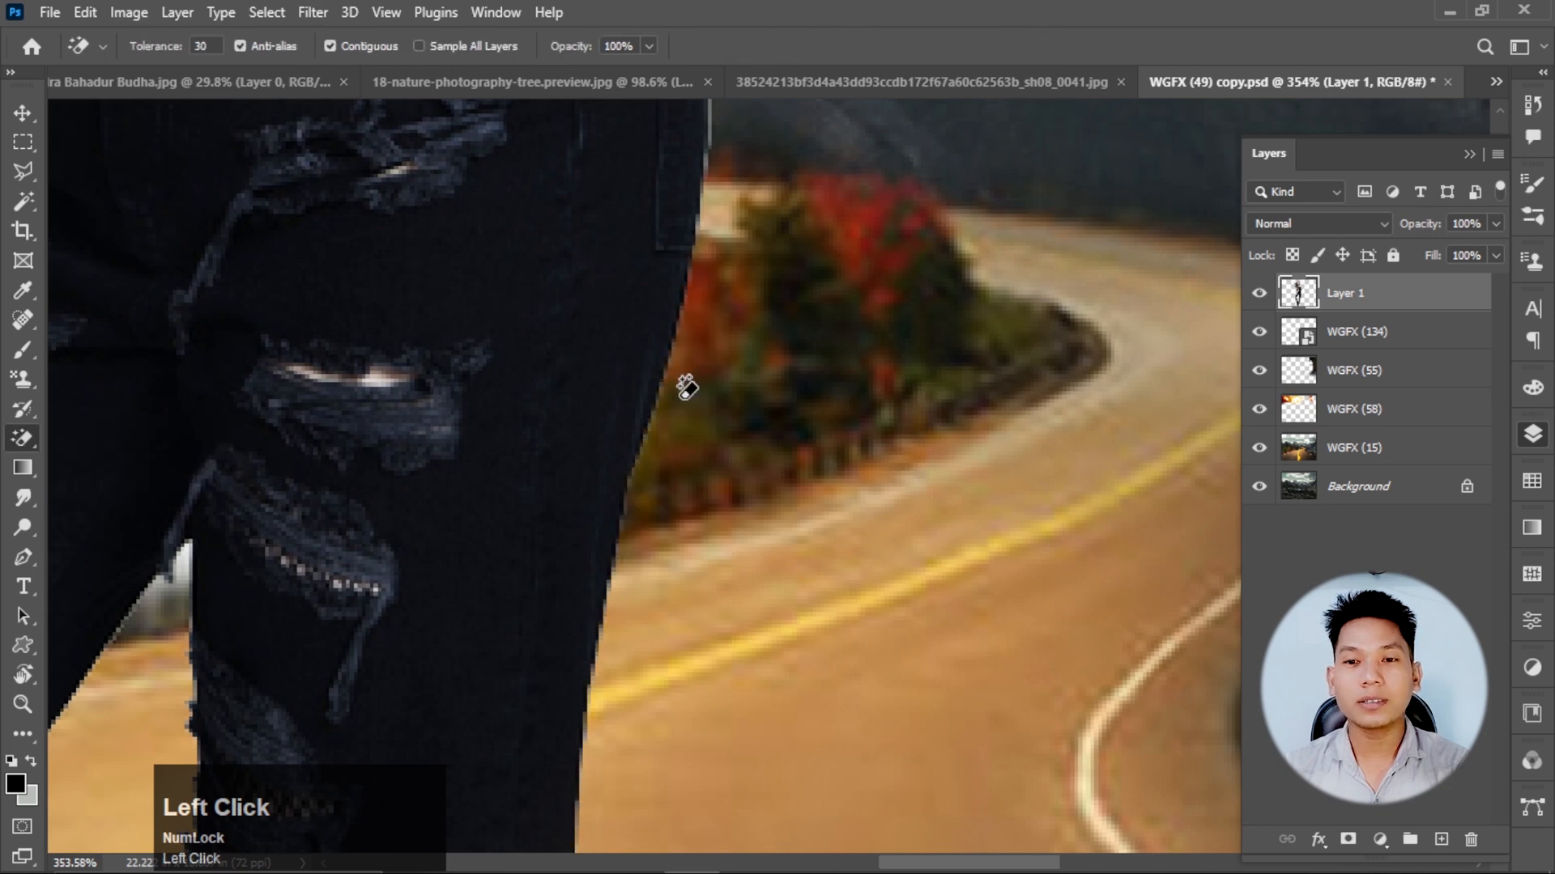
{"action": "scroll", "coordinate": [687, 388], "scroll_direction": "down", "scroll_amount": 5}
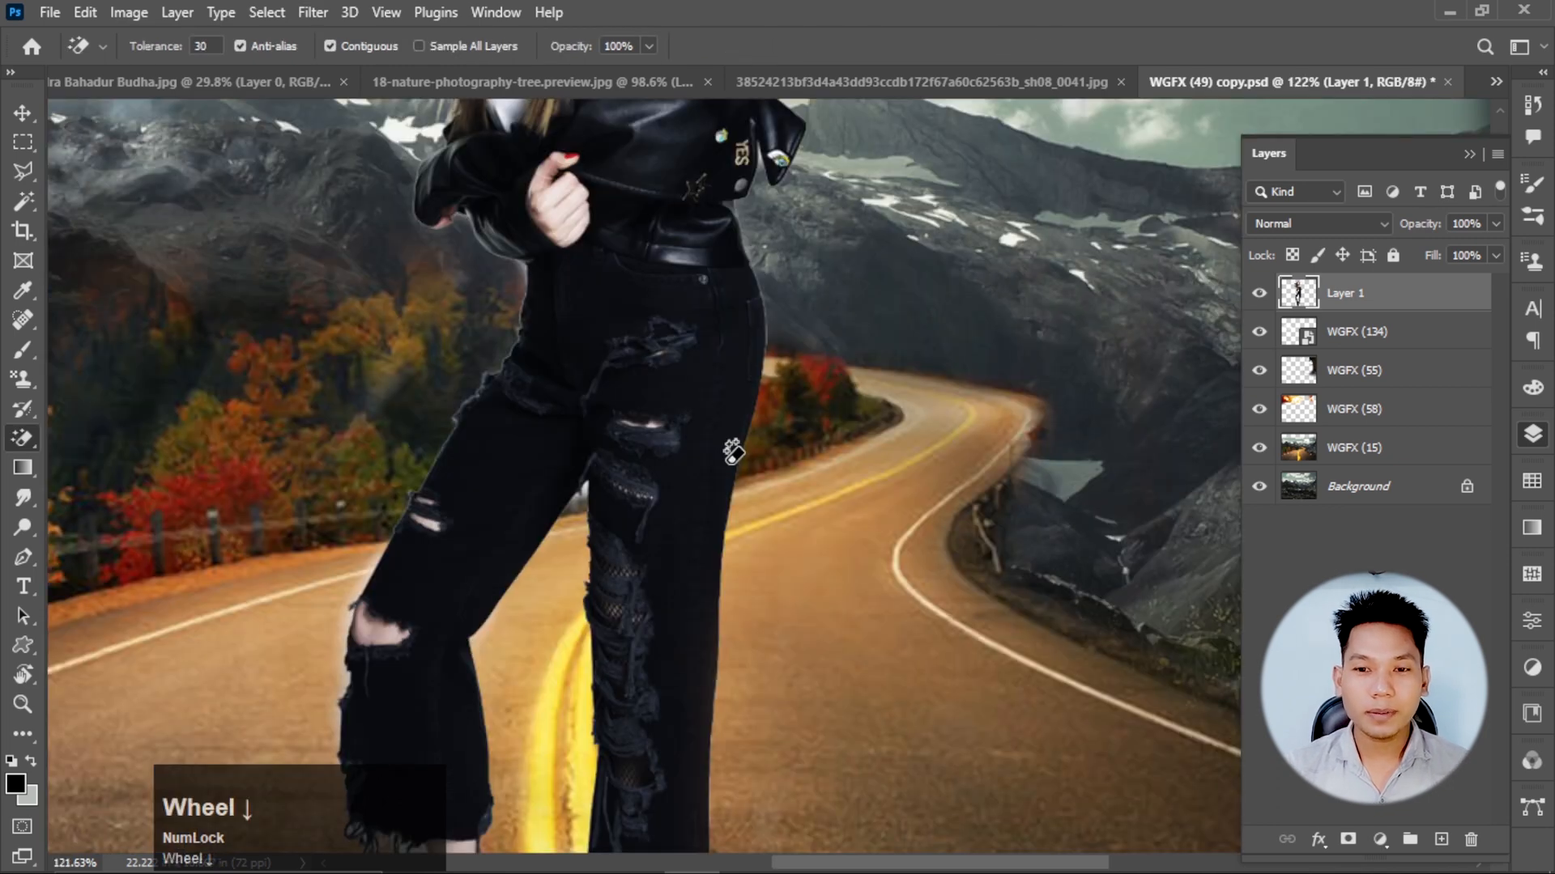
{"action": "scroll", "coordinate": [574, 506], "scroll_direction": "up", "scroll_amount": 10}
{"action": "left_click", "coordinate": [639, 395]}
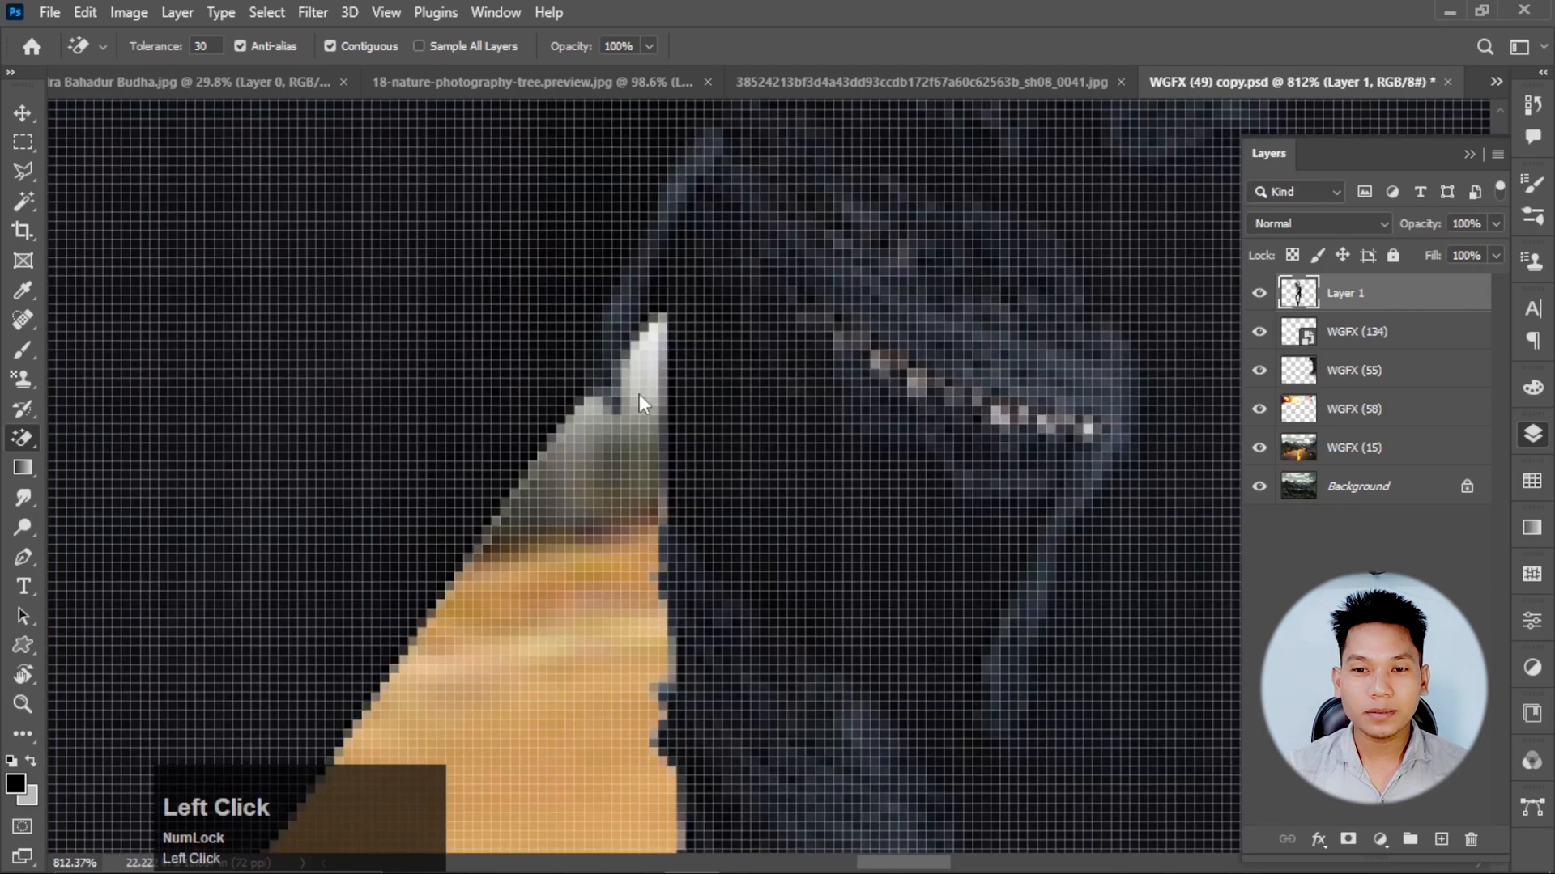
Remove the pale patches beside the woman's ankle and inside the frayed trouser hem with the Magic Eraser.
{"action": "scroll", "coordinate": [639, 394], "scroll_direction": "up", "scroll_amount": 10}
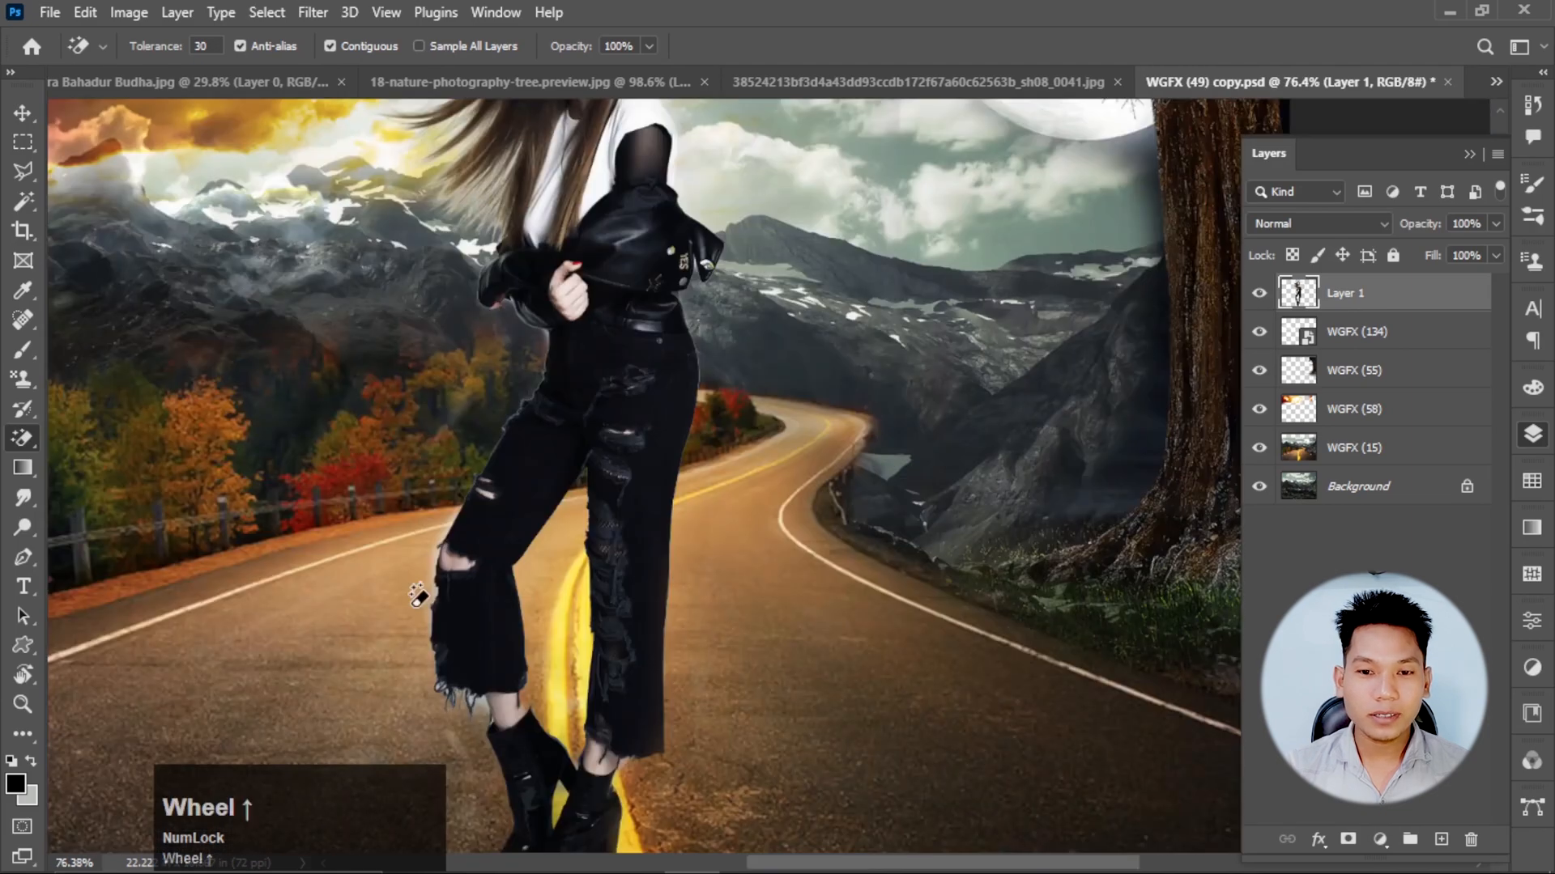
{"action": "scroll", "coordinate": [418, 596], "scroll_direction": "down", "scroll_amount": 3}
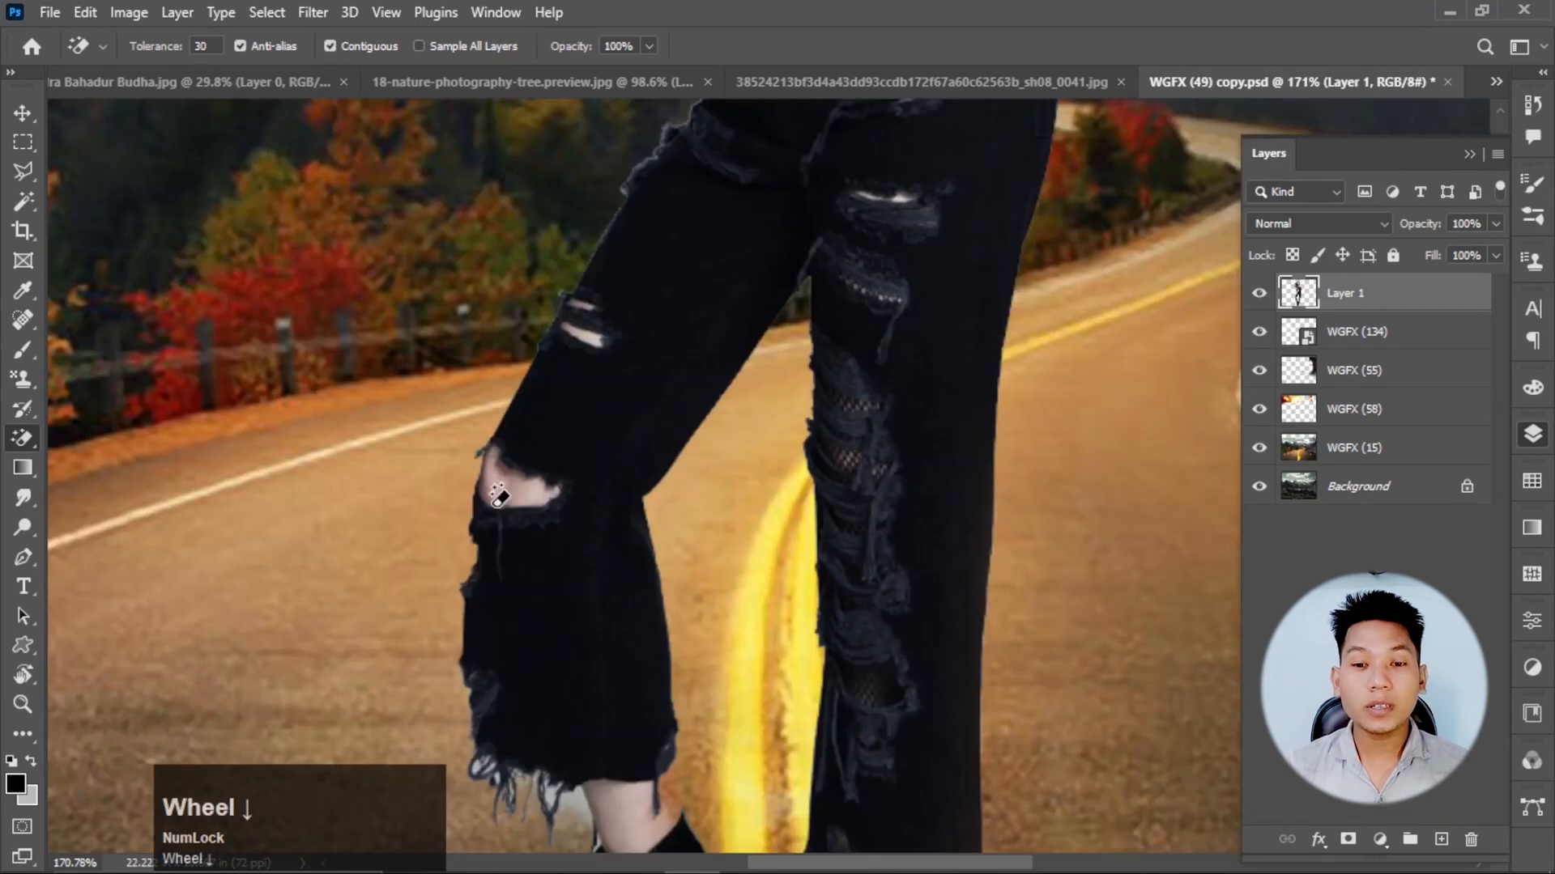
{"action": "scroll", "coordinate": [498, 495], "scroll_direction": "up", "scroll_amount": 5}
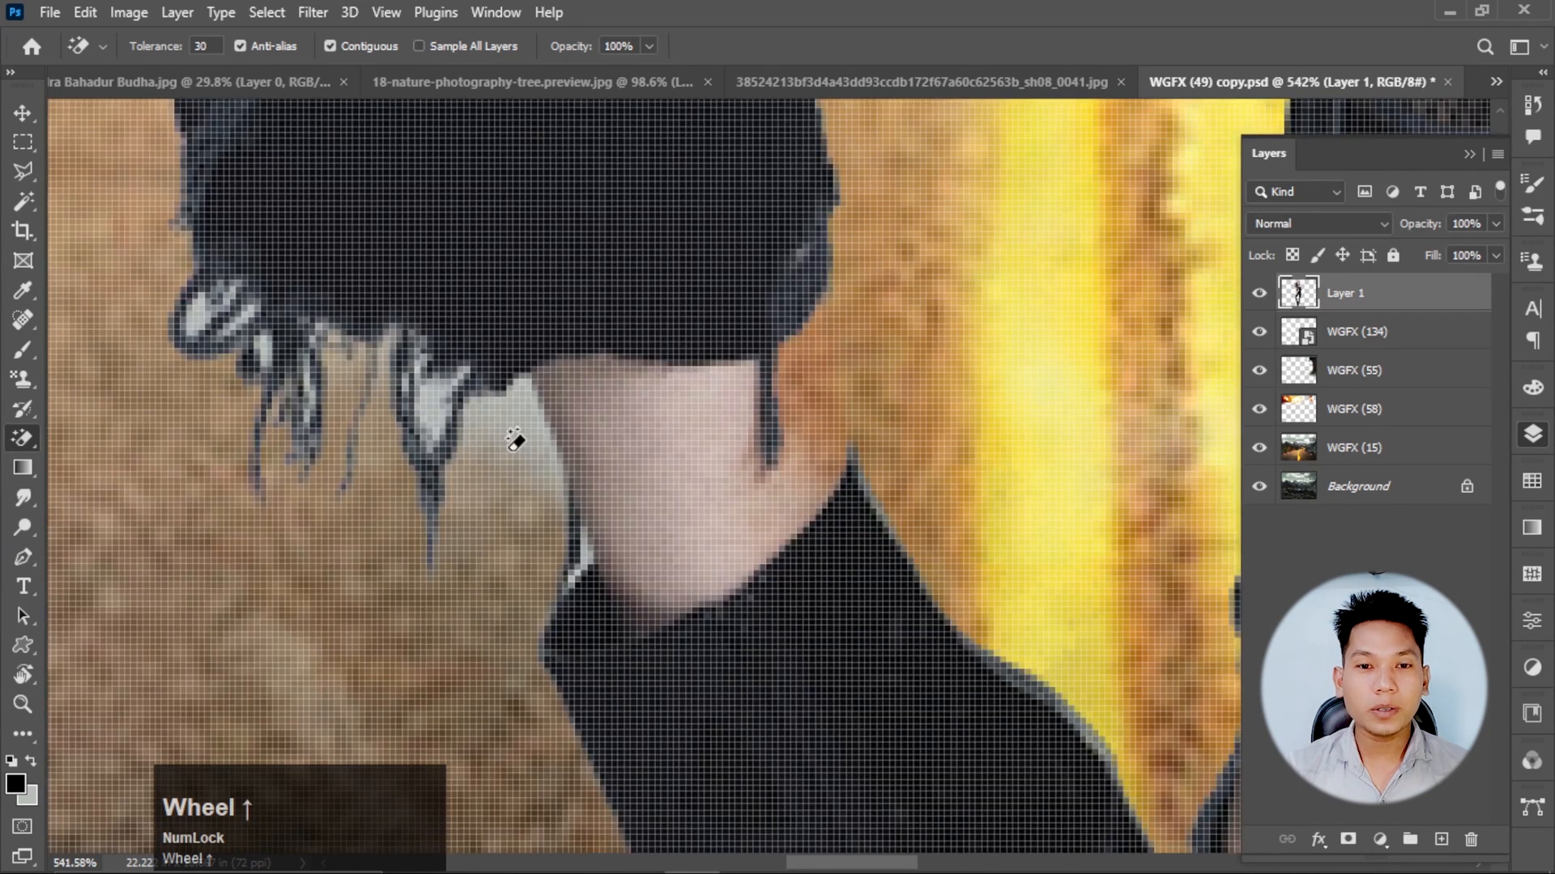
{"action": "left_click", "coordinate": [514, 444]}
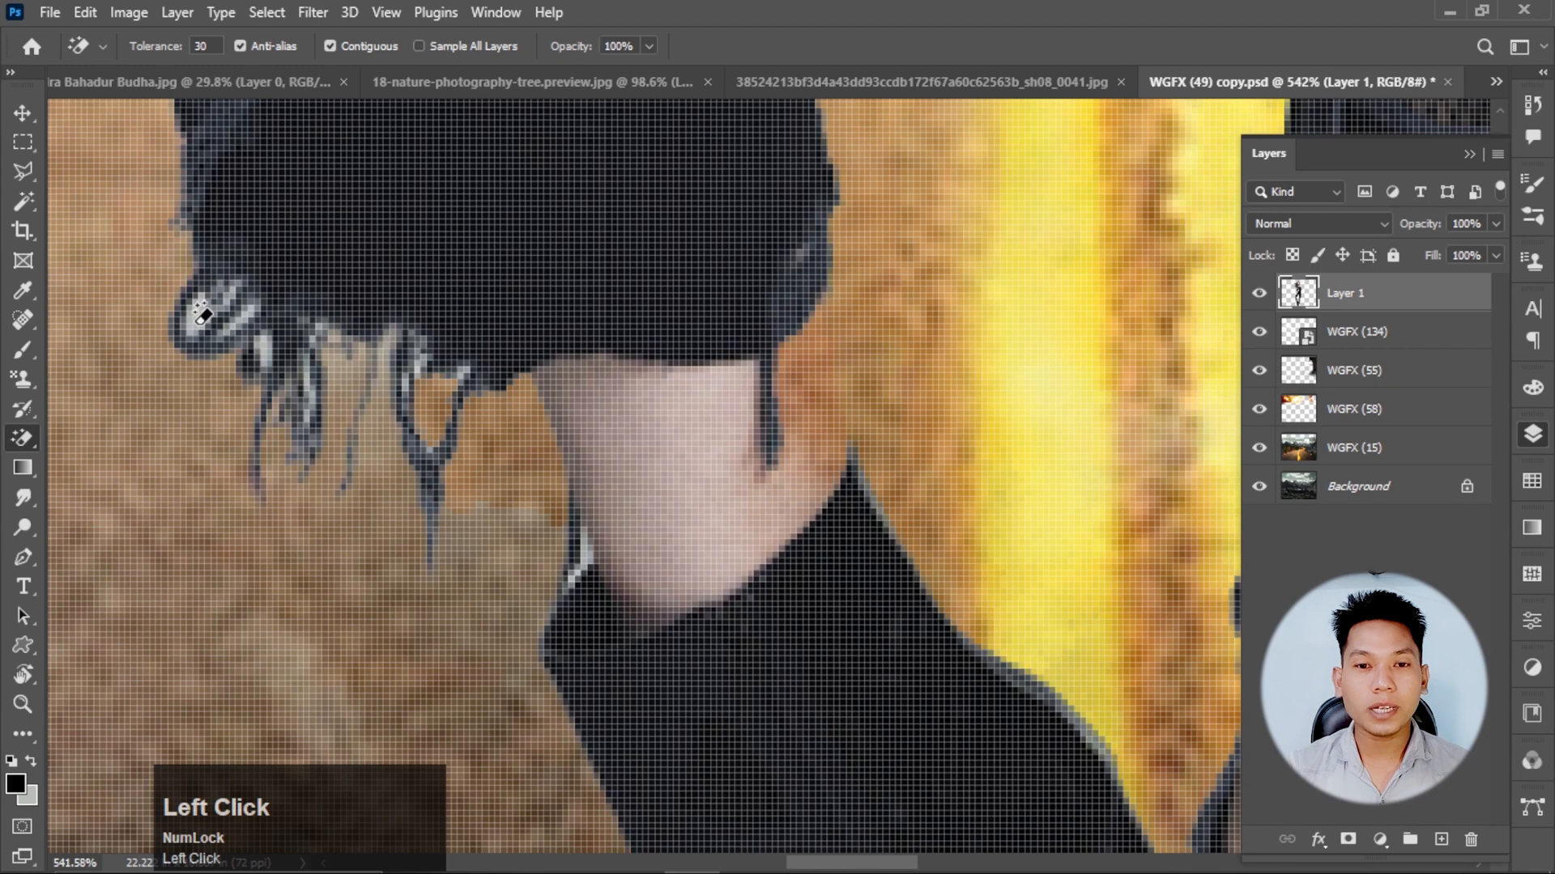
{"action": "left_click", "coordinate": [200, 312]}
{"action": "left_click", "coordinate": [260, 351]}
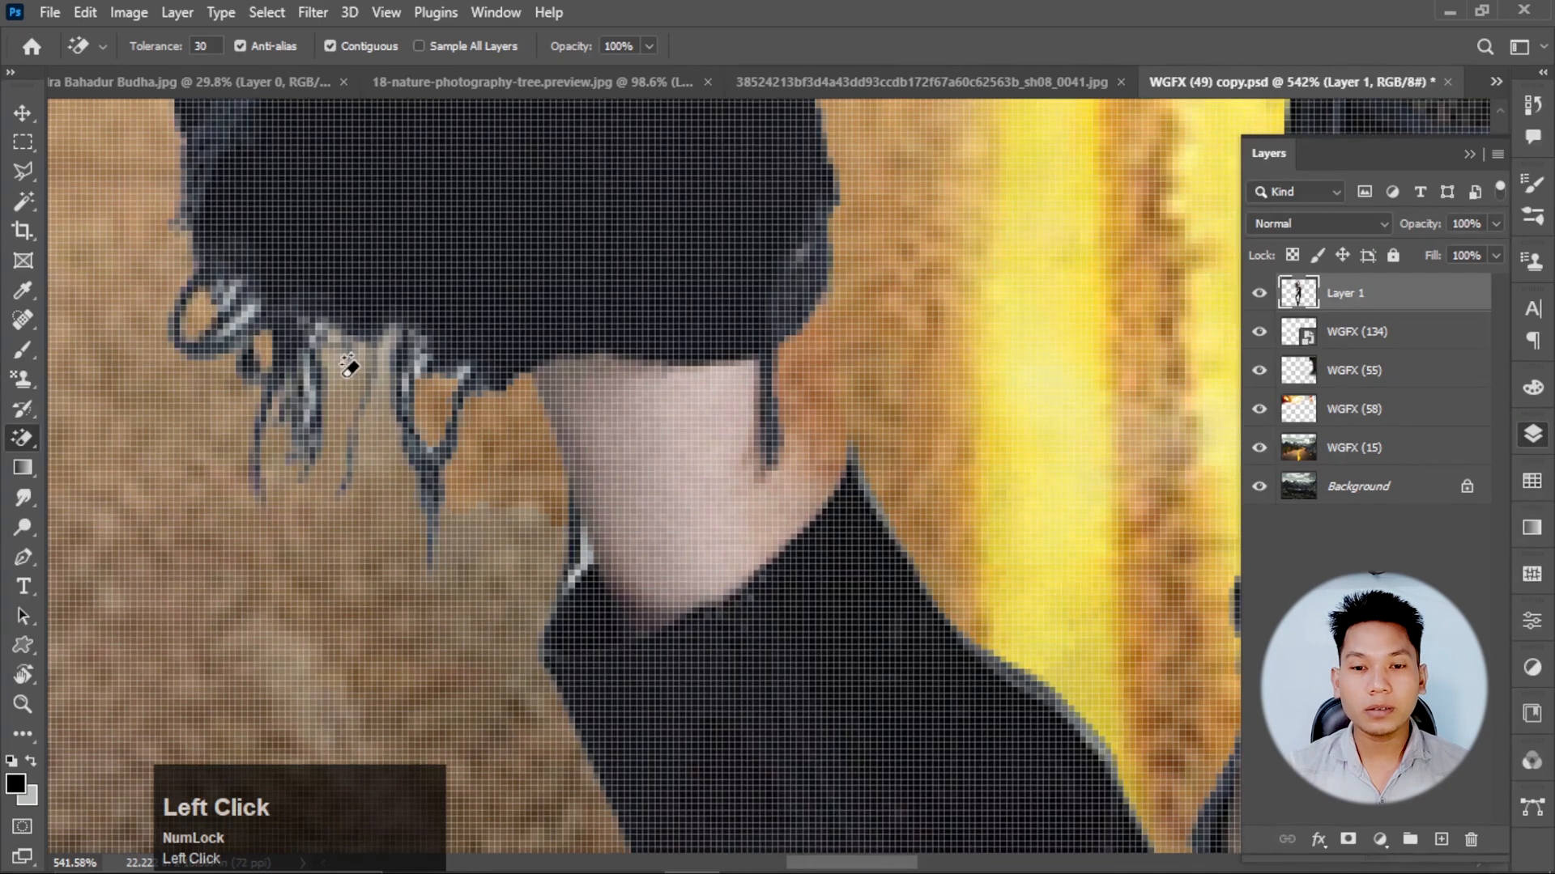
Clean the pale background out of the woman's flowing hair strands with the Background Eraser at brush size 20.
{"action": "scroll", "coordinate": [465, 504], "scroll_direction": "down", "scroll_amount": 7}
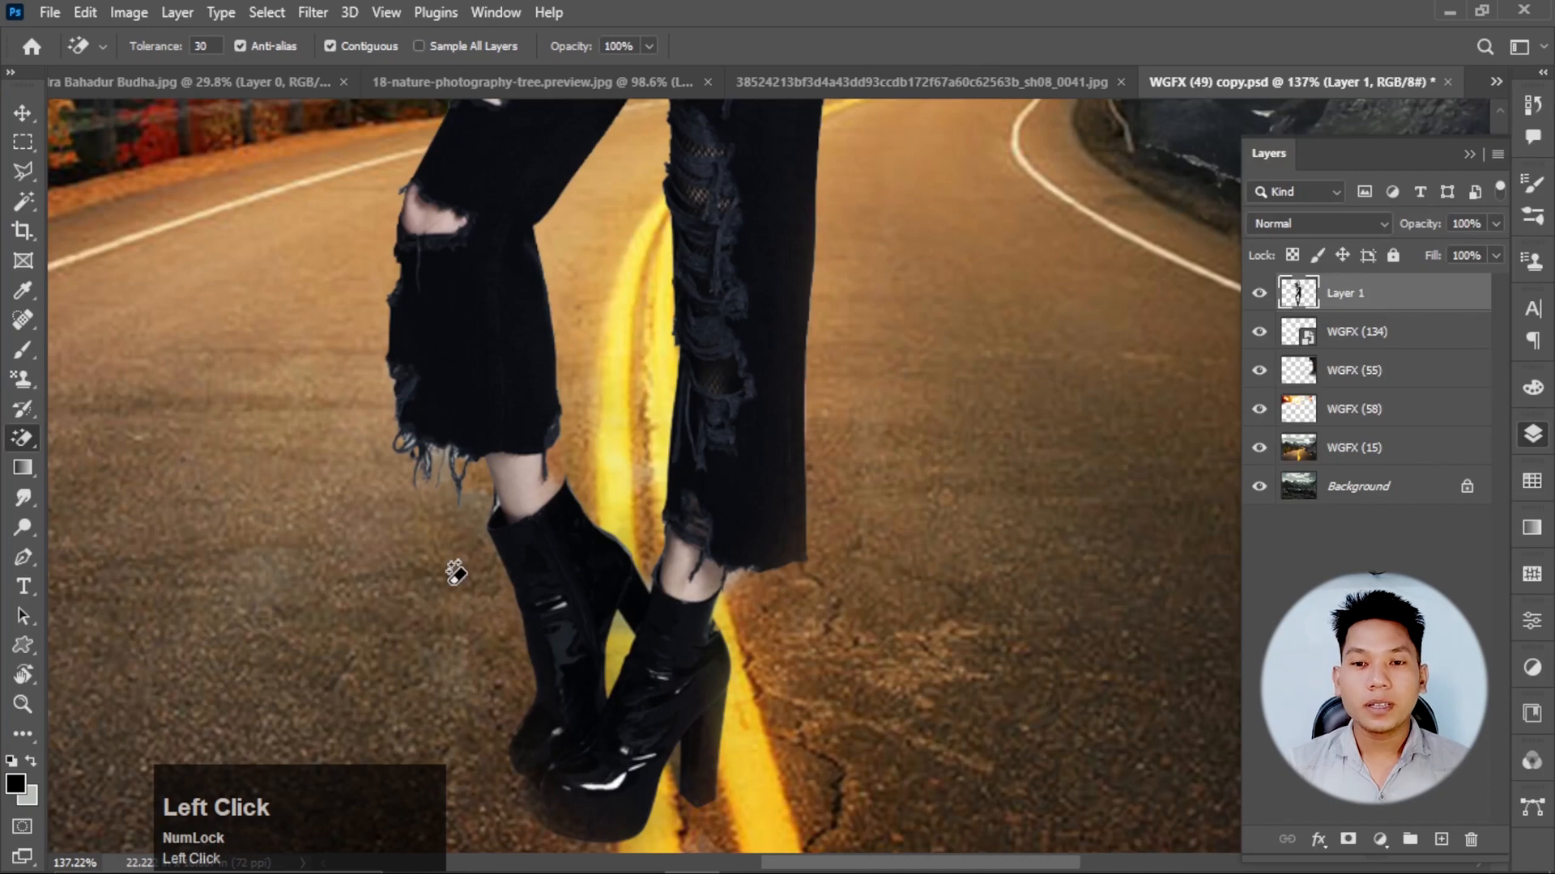
{"action": "scroll", "coordinate": [648, 215], "scroll_direction": "up", "scroll_amount": 3}
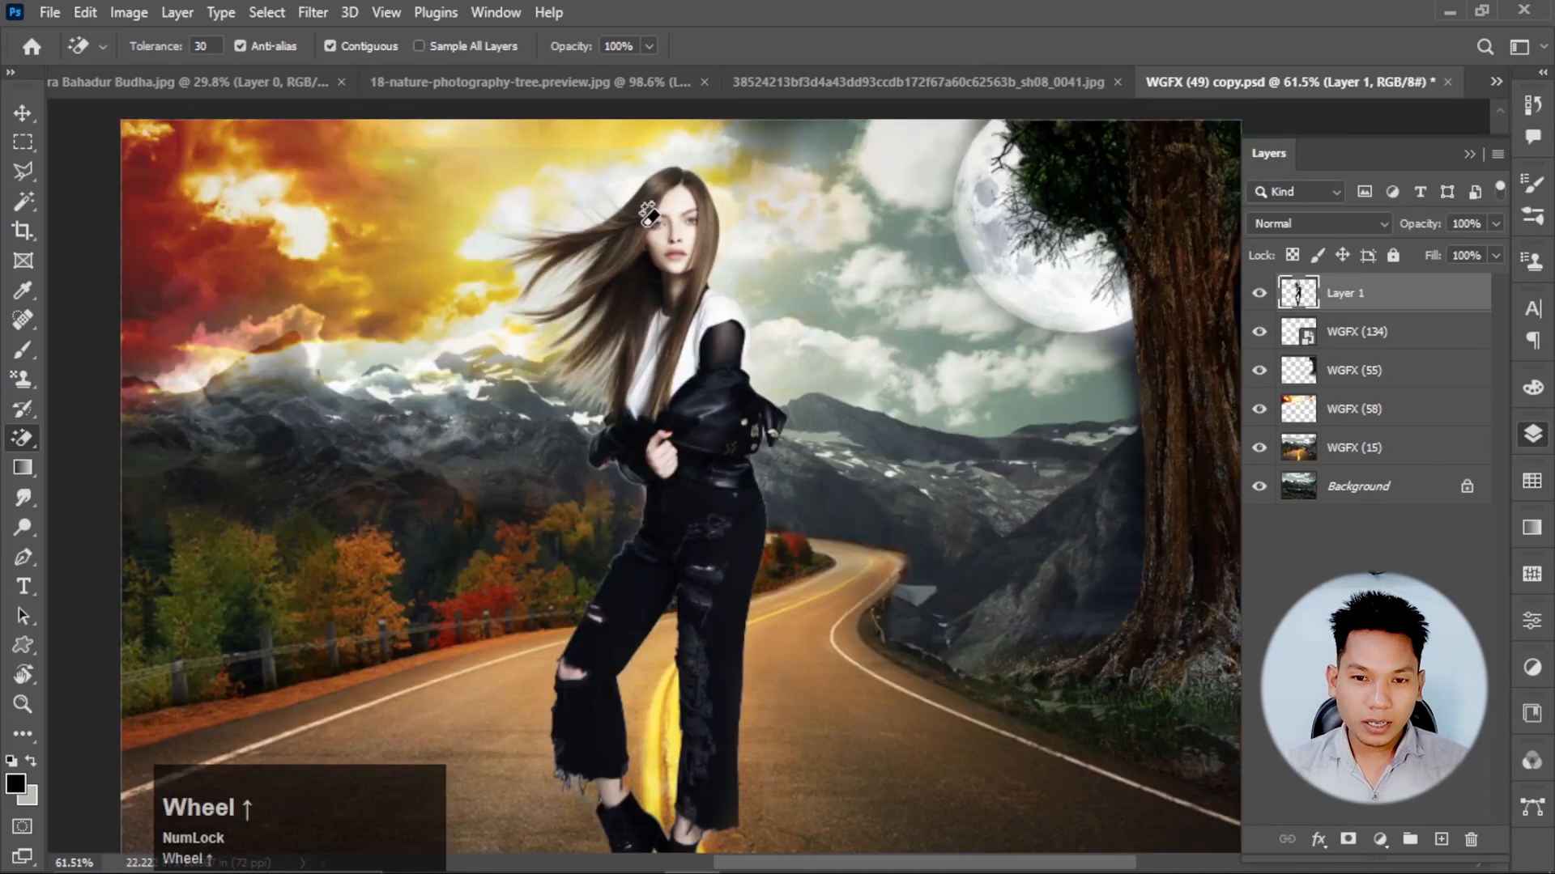
{"action": "scroll", "coordinate": [648, 215], "scroll_direction": "down", "scroll_amount": 5}
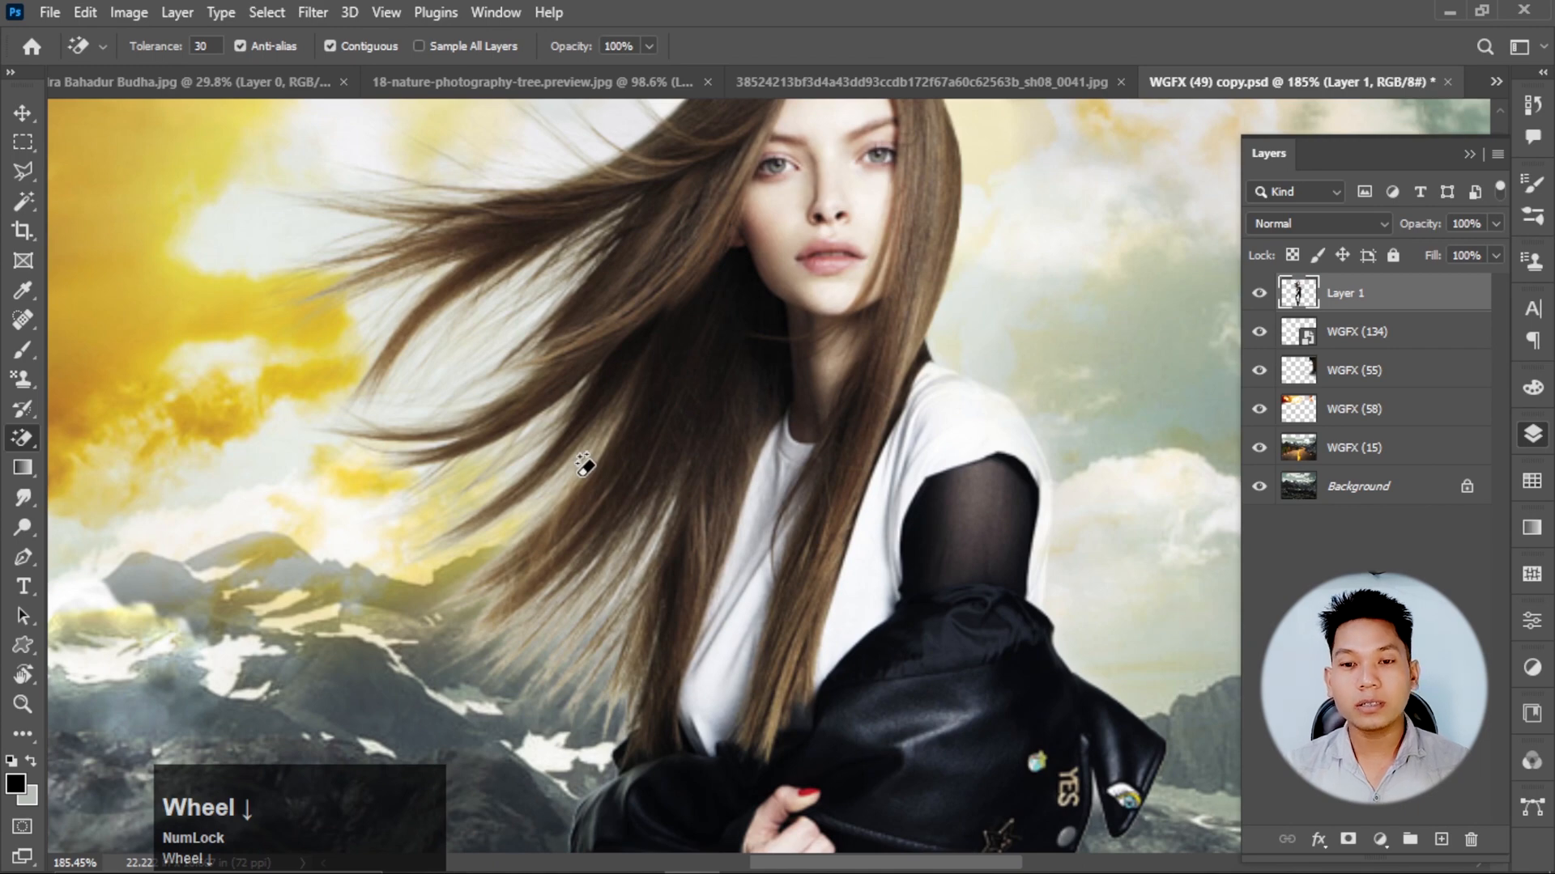
{"action": "scroll", "coordinate": [112, 561], "scroll_direction": "up", "scroll_amount": 2}
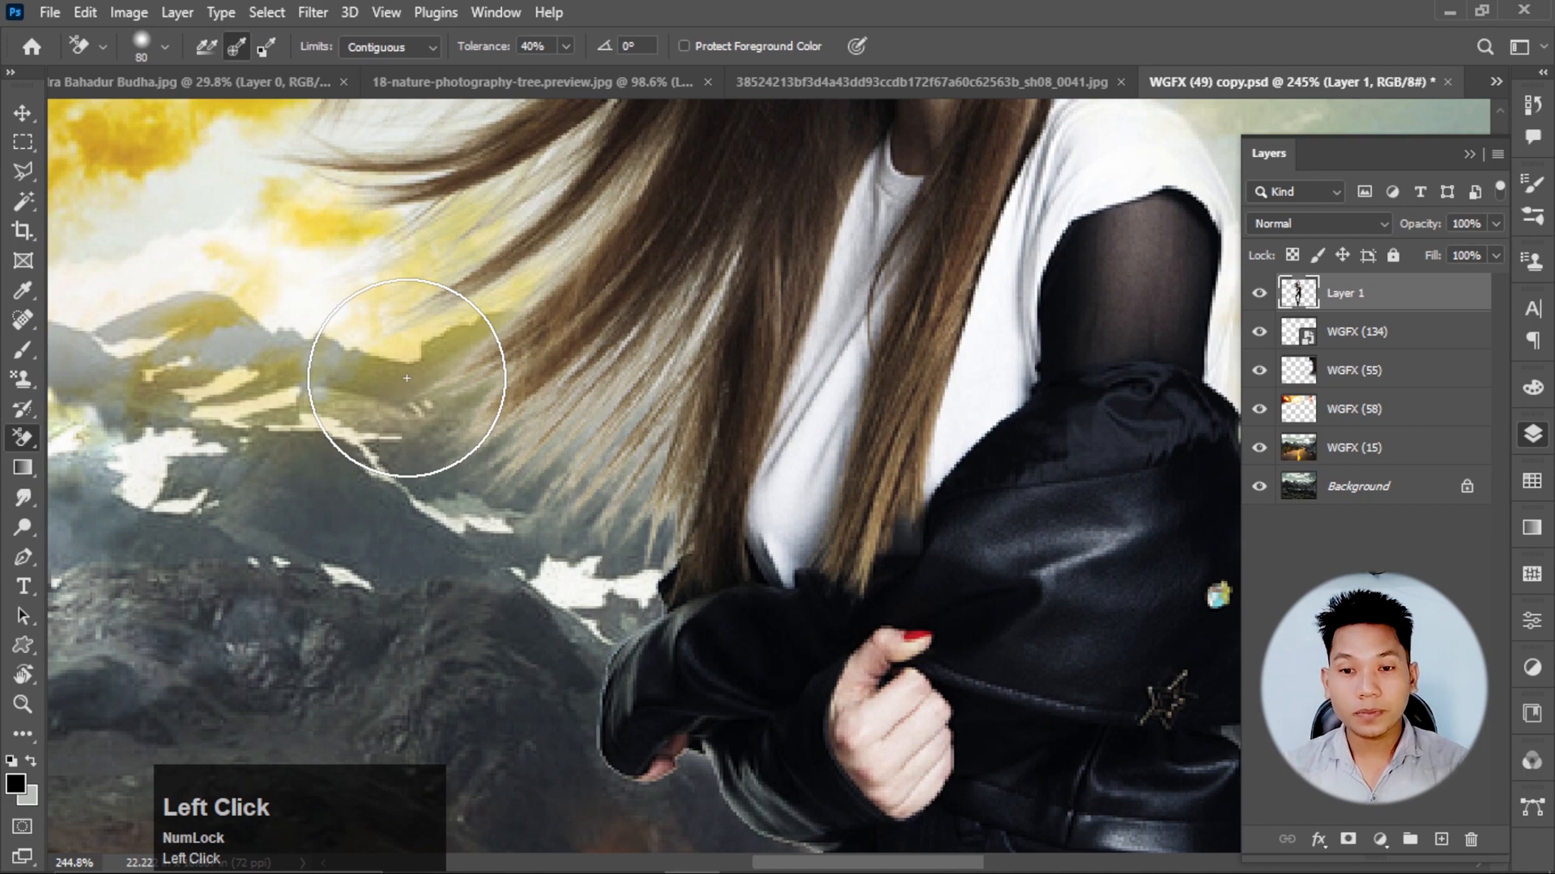
{"action": "scroll", "coordinate": [559, 466], "scroll_direction": "up", "scroll_amount": 3}
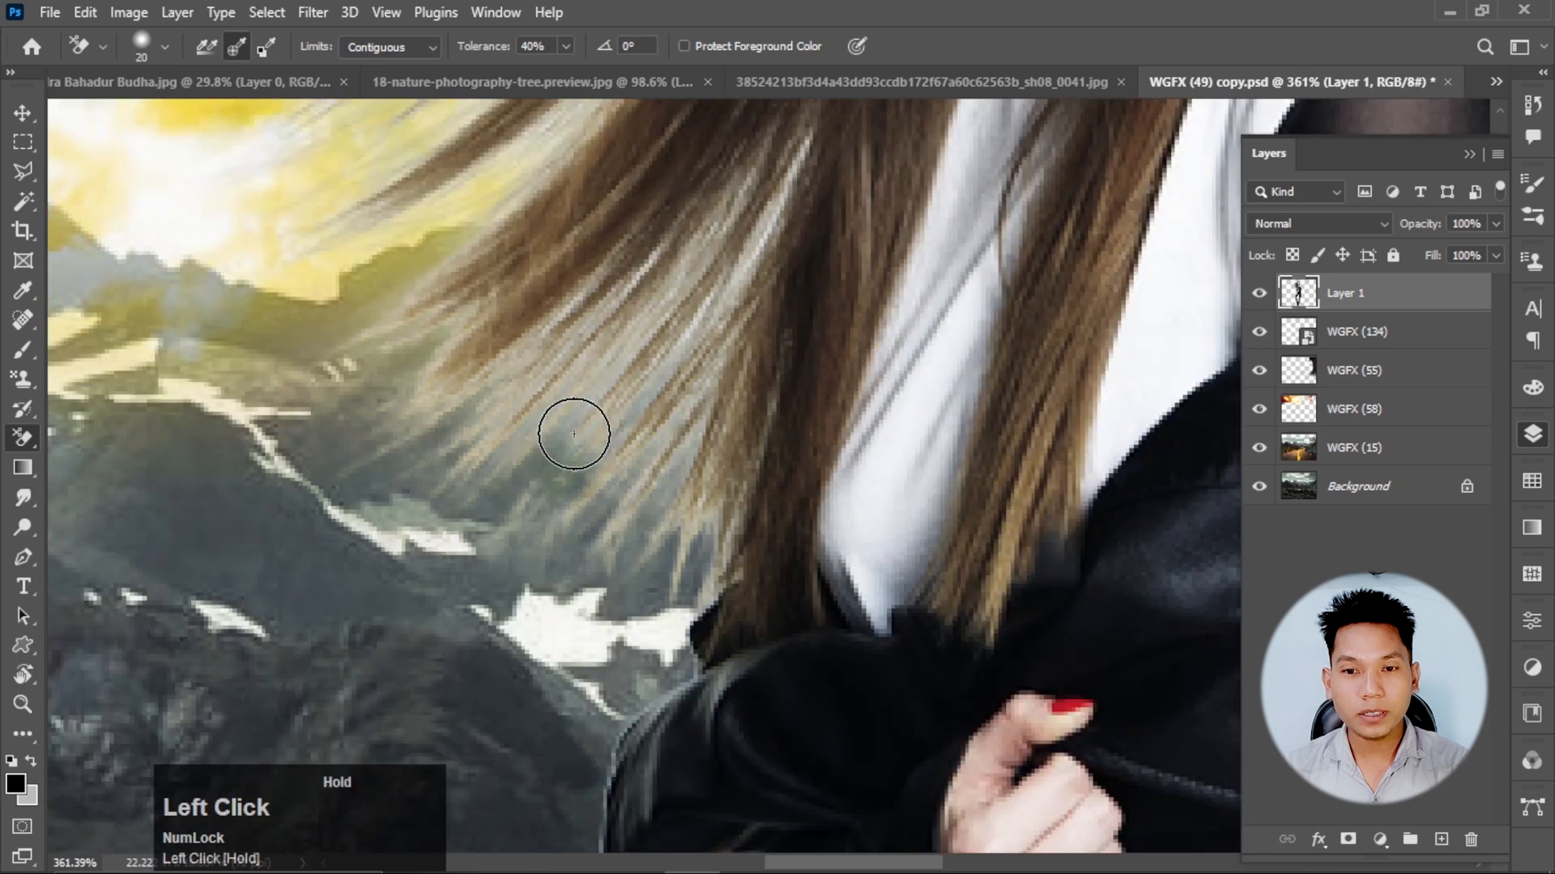
{"action": "left_click_drag", "start_coordinate": [574, 434], "coordinate": [722, 213]}
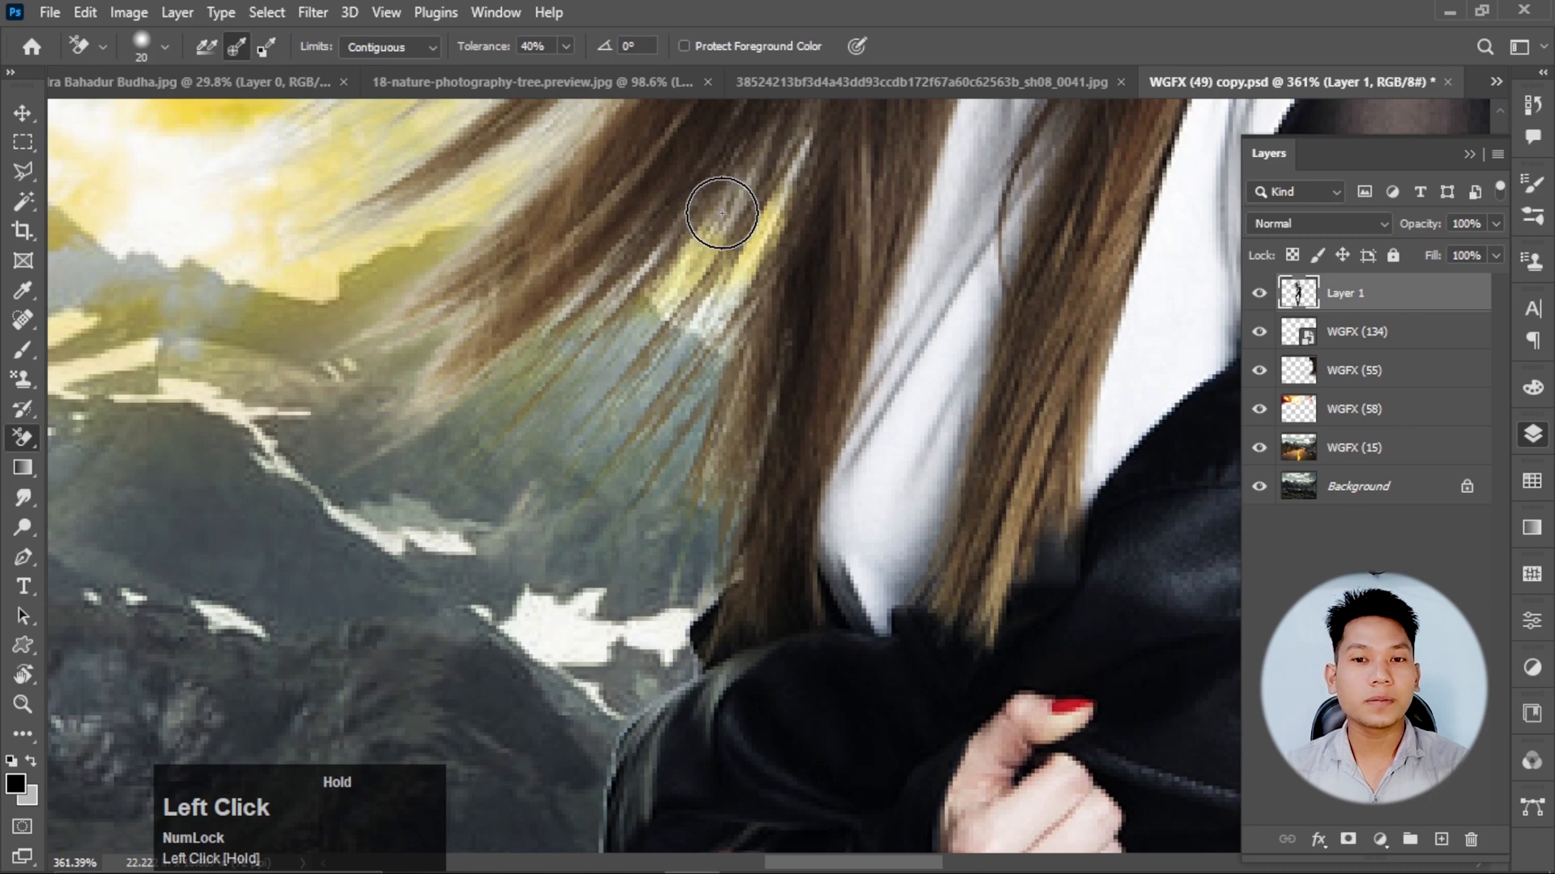
{"action": "left_click_drag", "start_coordinate": [721, 213], "coordinate": [60, 117]}
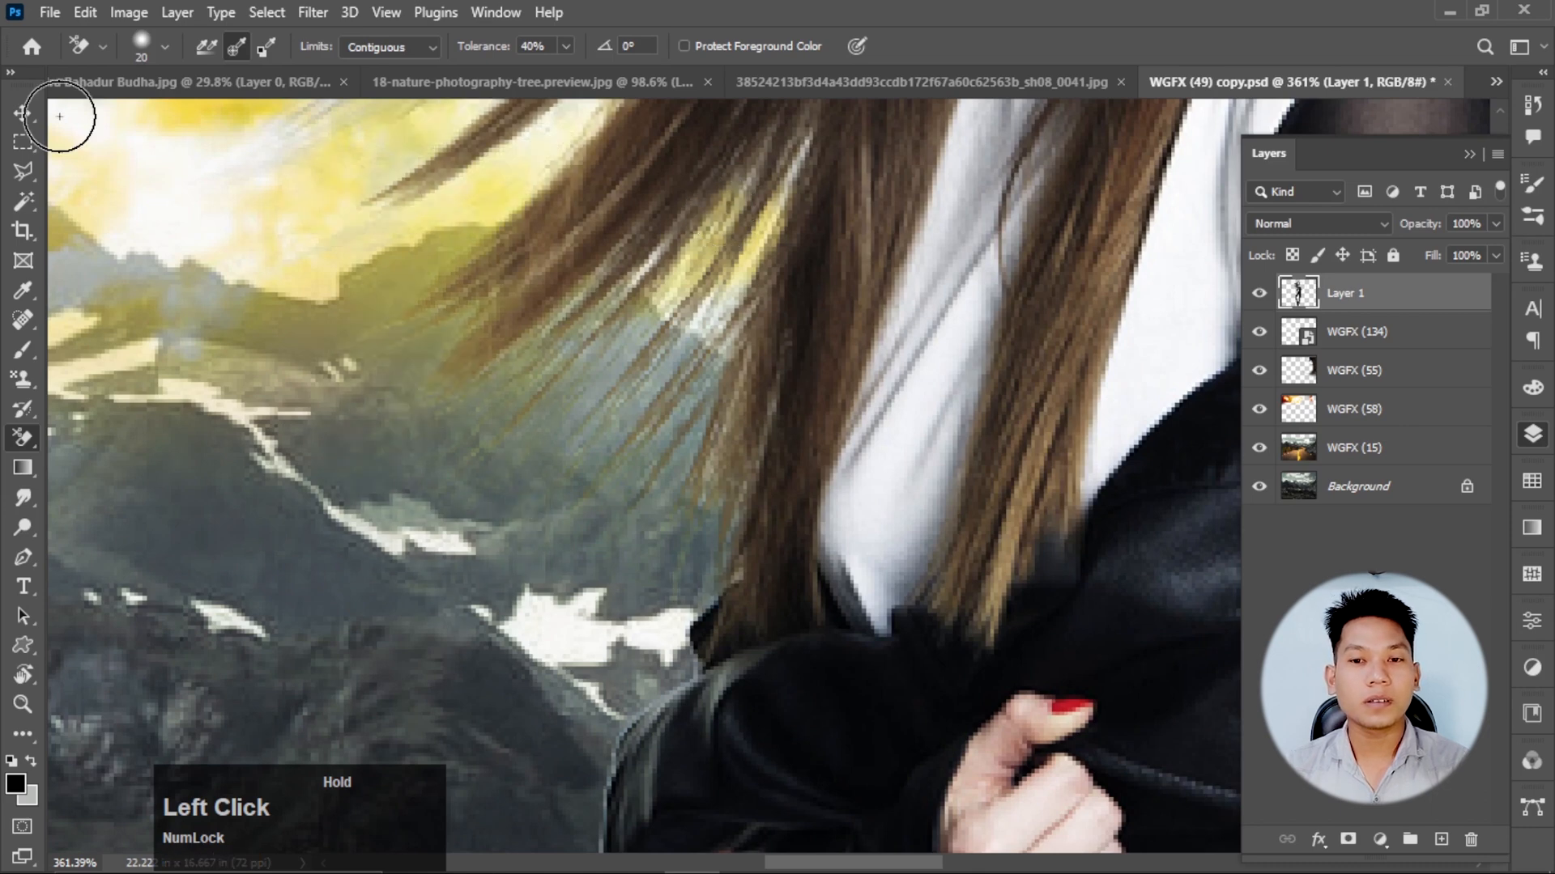
{"action": "scroll", "coordinate": [390, 312], "scroll_direction": "up", "scroll_amount": 3}
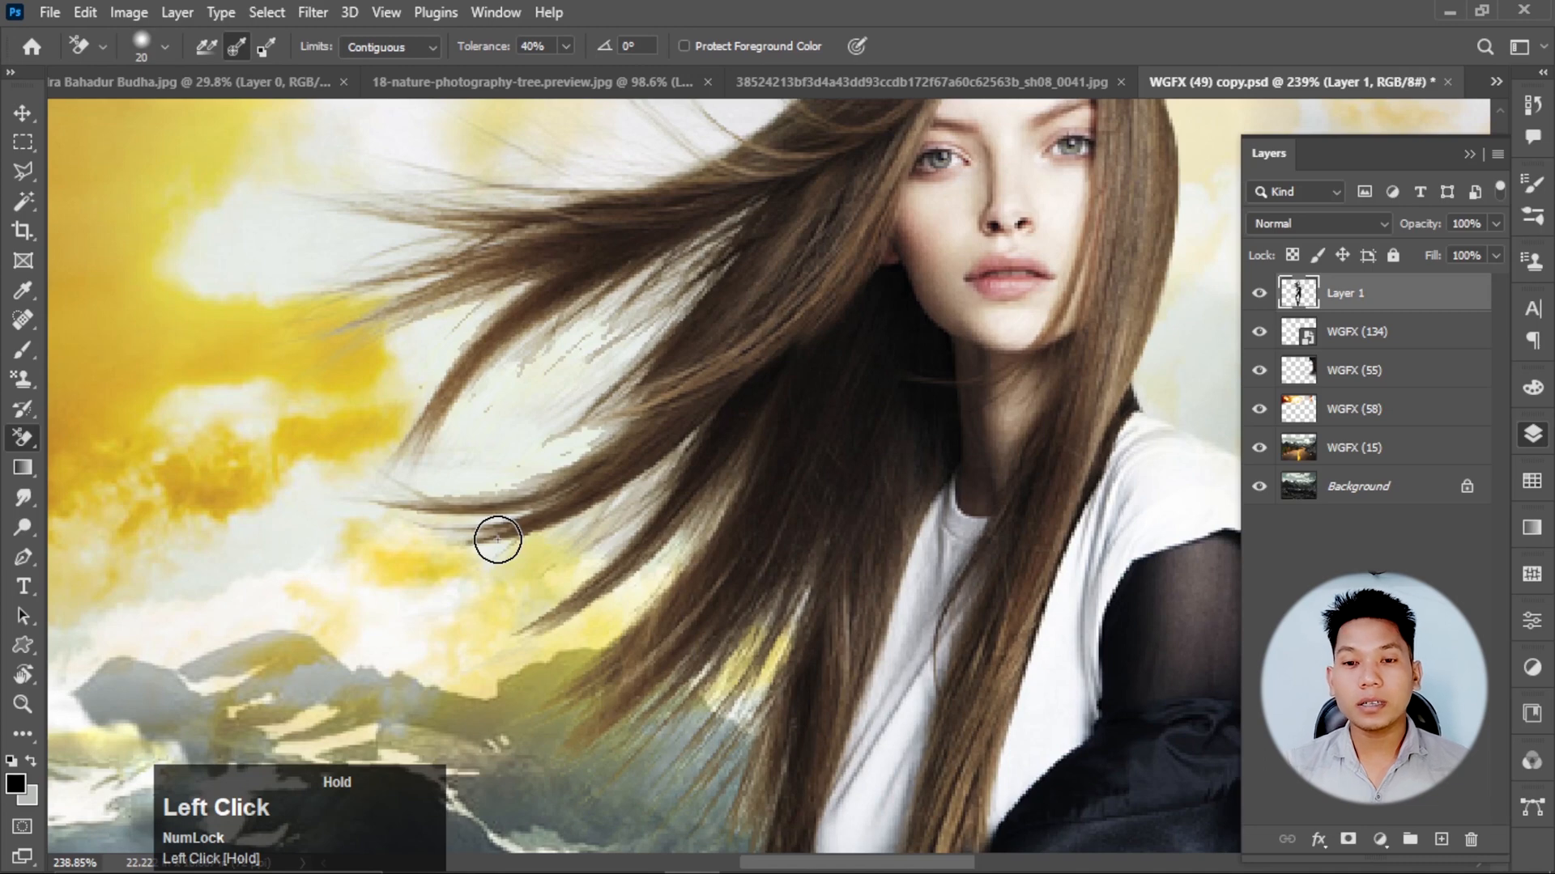
{"action": "scroll", "coordinate": [497, 539], "scroll_direction": "down", "scroll_amount": 5}
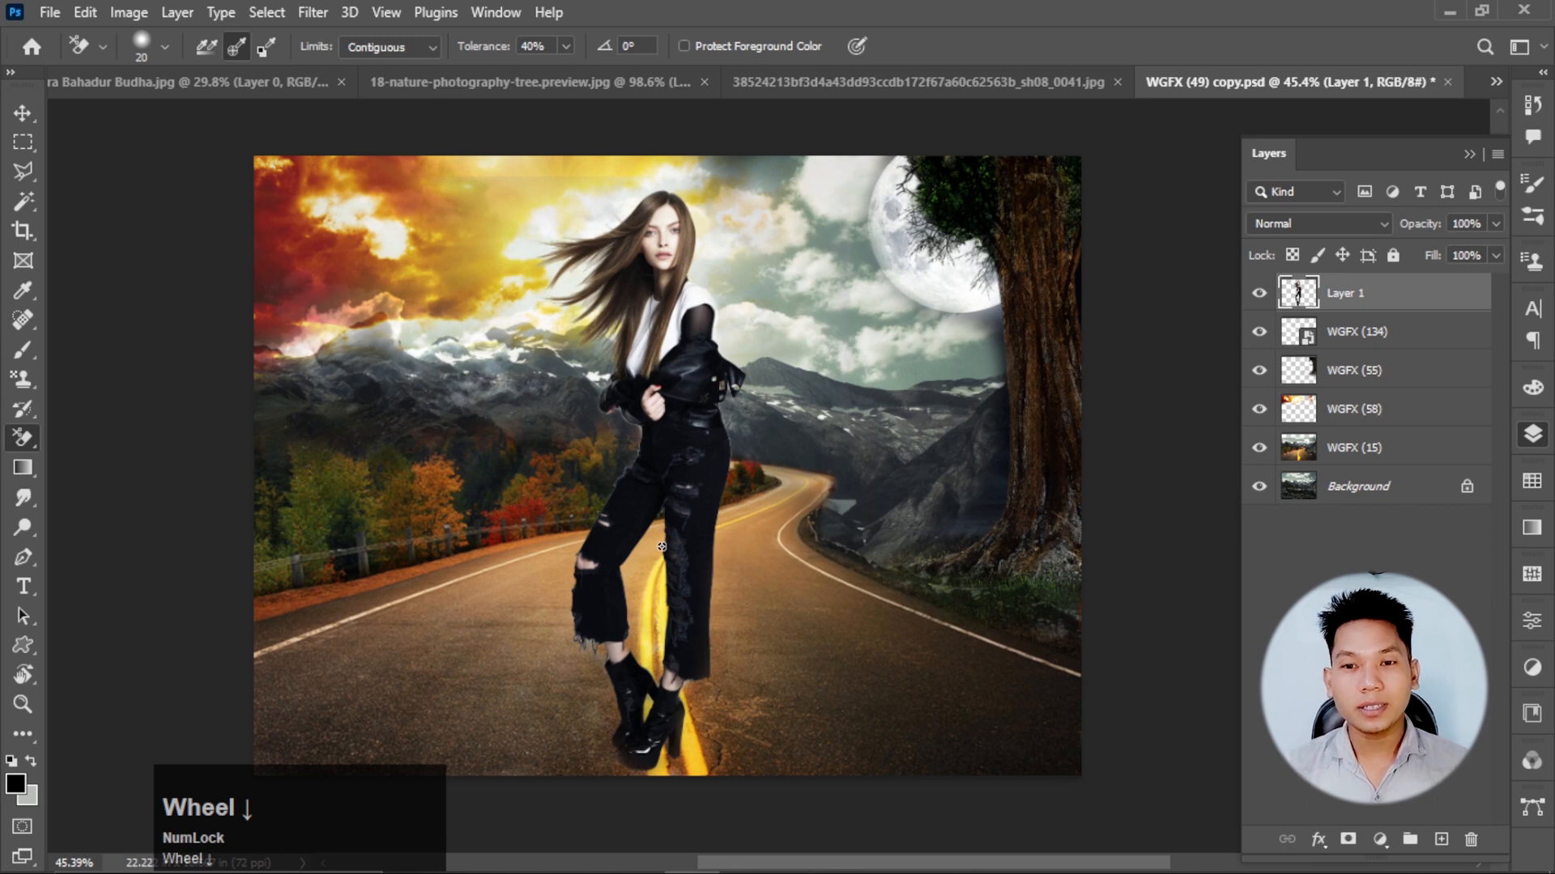
{"action": "scroll", "coordinate": [662, 548], "scroll_direction": "up", "scroll_amount": 1}
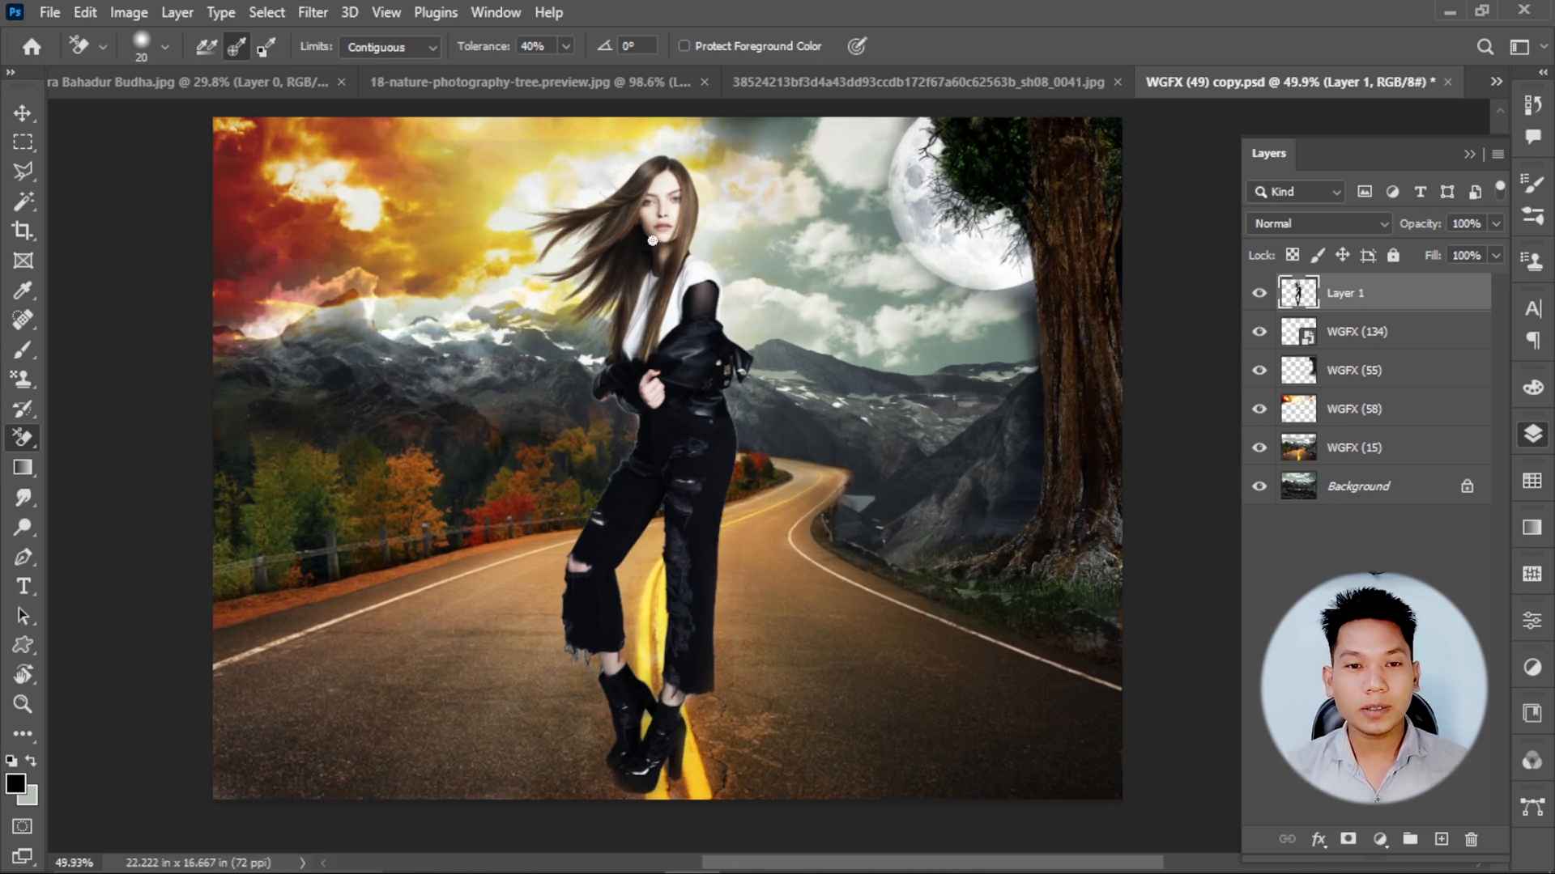
Shift the woman slightly left on the road, trying out and removing a Drop Shadow on her layer.
{"action": "key", "text": "v"}
{"action": "left_click", "coordinate": [648, 369]}
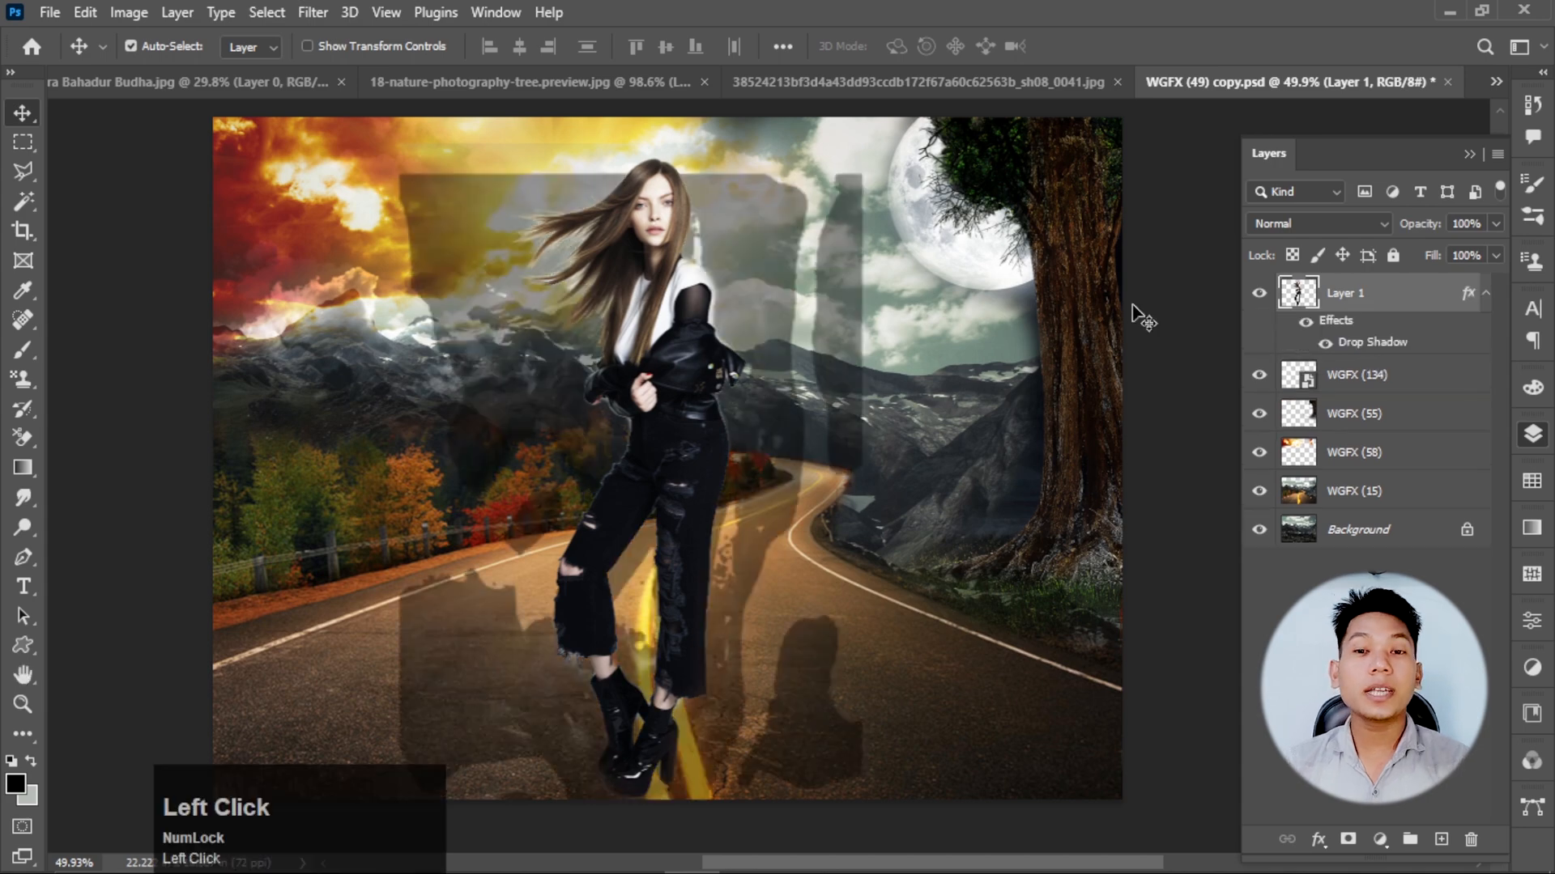
{"action": "scroll", "coordinate": [552, 231], "scroll_direction": "up", "scroll_amount": 2}
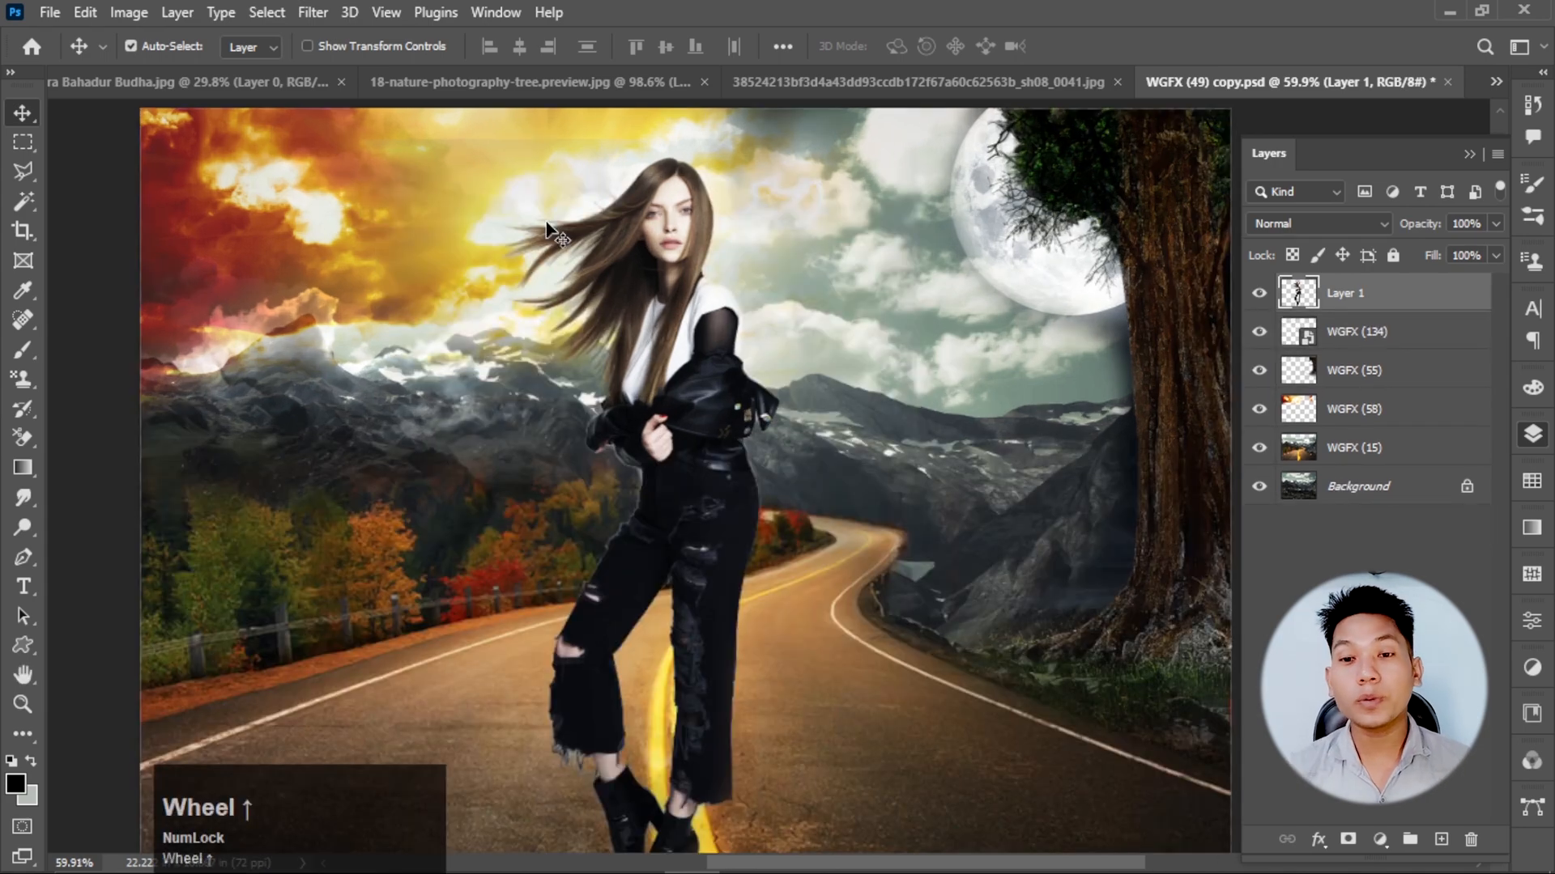
{"action": "scroll", "coordinate": [677, 338], "scroll_direction": "down", "scroll_amount": 2}
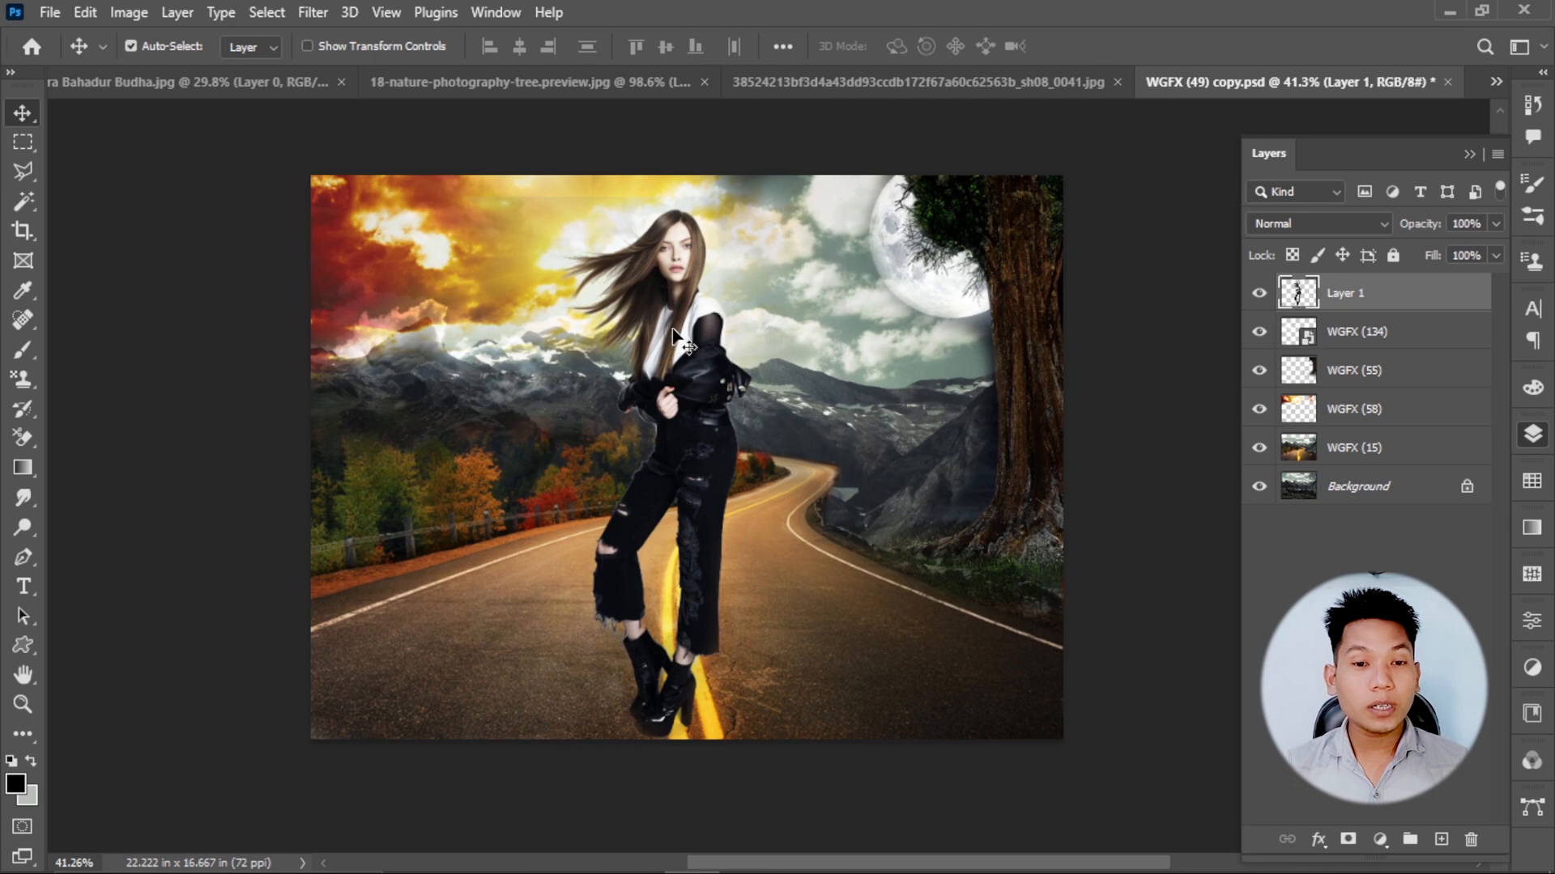
{"action": "right_click", "coordinate": [22, 438]}
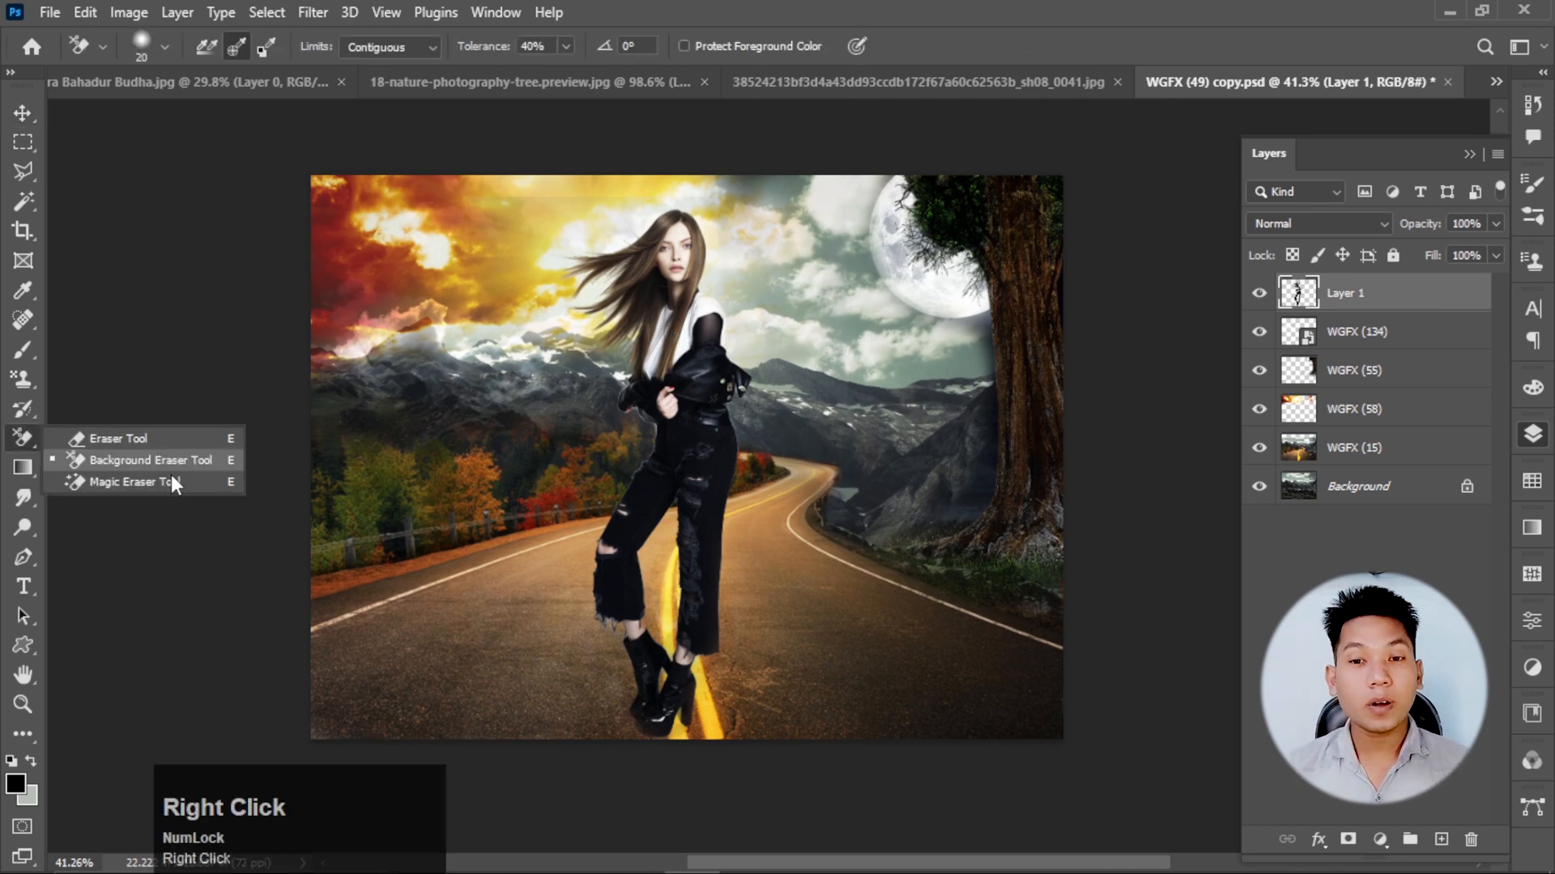
{"action": "scroll", "coordinate": [615, 320], "scroll_direction": "up", "scroll_amount": 3}
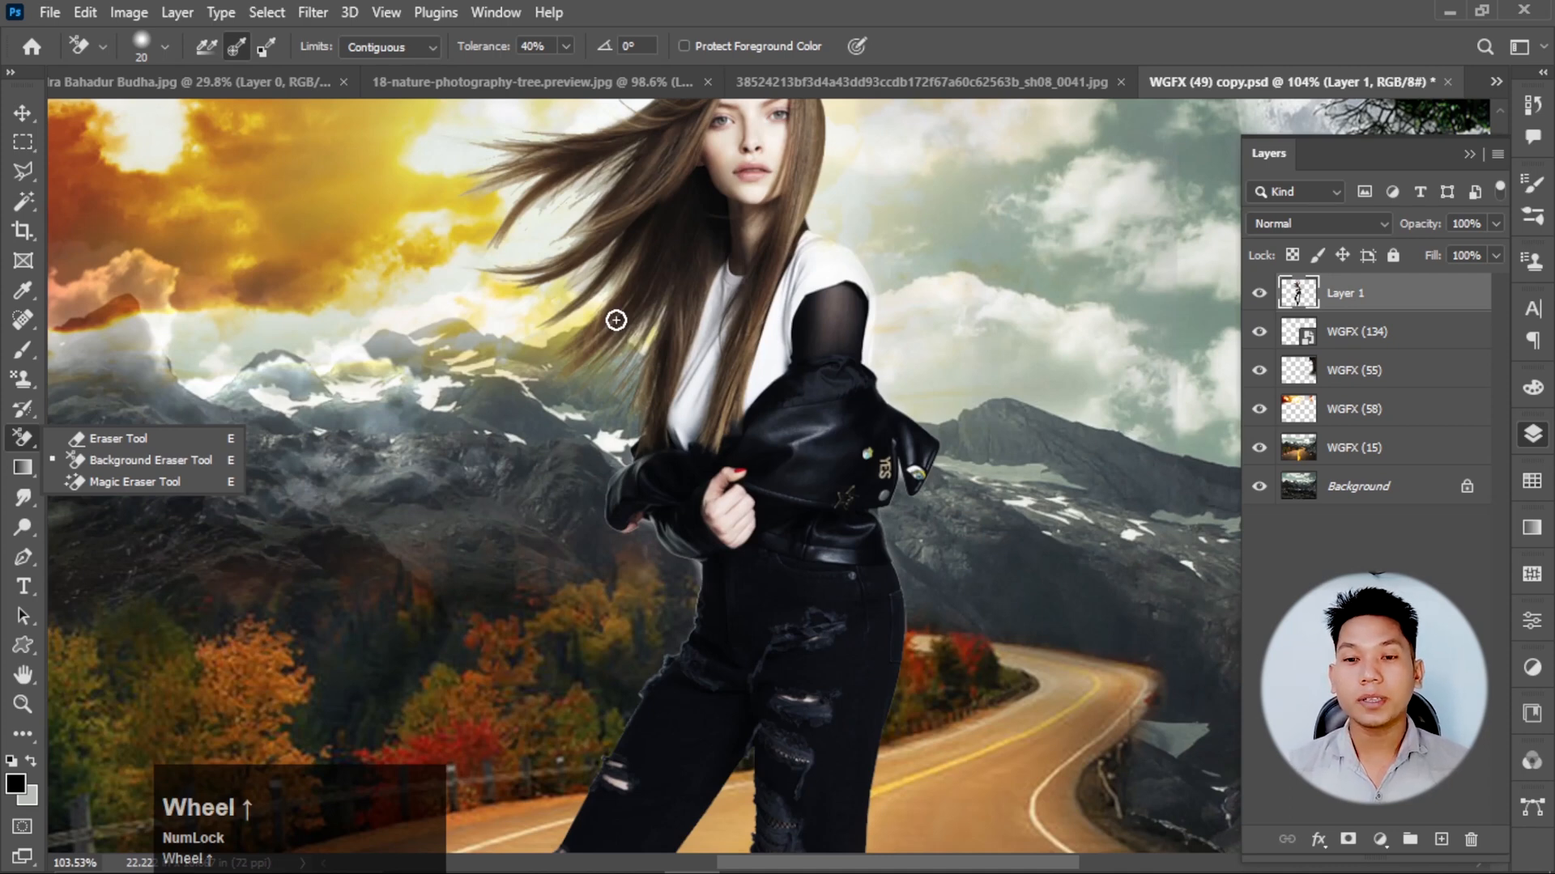
{"action": "scroll", "coordinate": [640, 336], "scroll_direction": "down", "scroll_amount": 3}
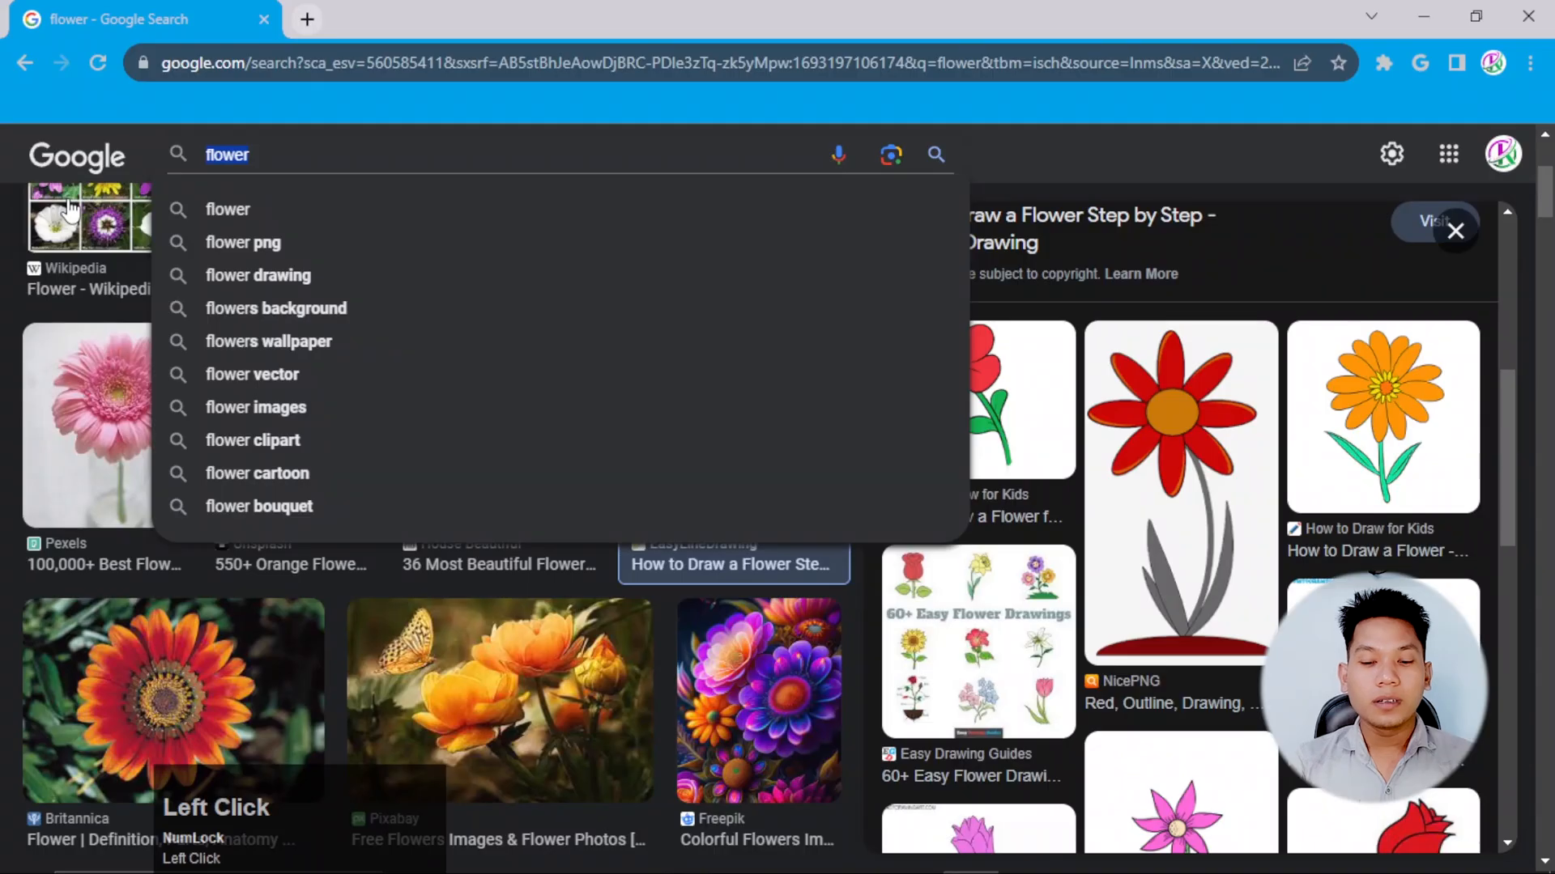
Switch to Chrome and search Google Images for "hair photo girl".
{"action": "type", "text": "hair photo"}
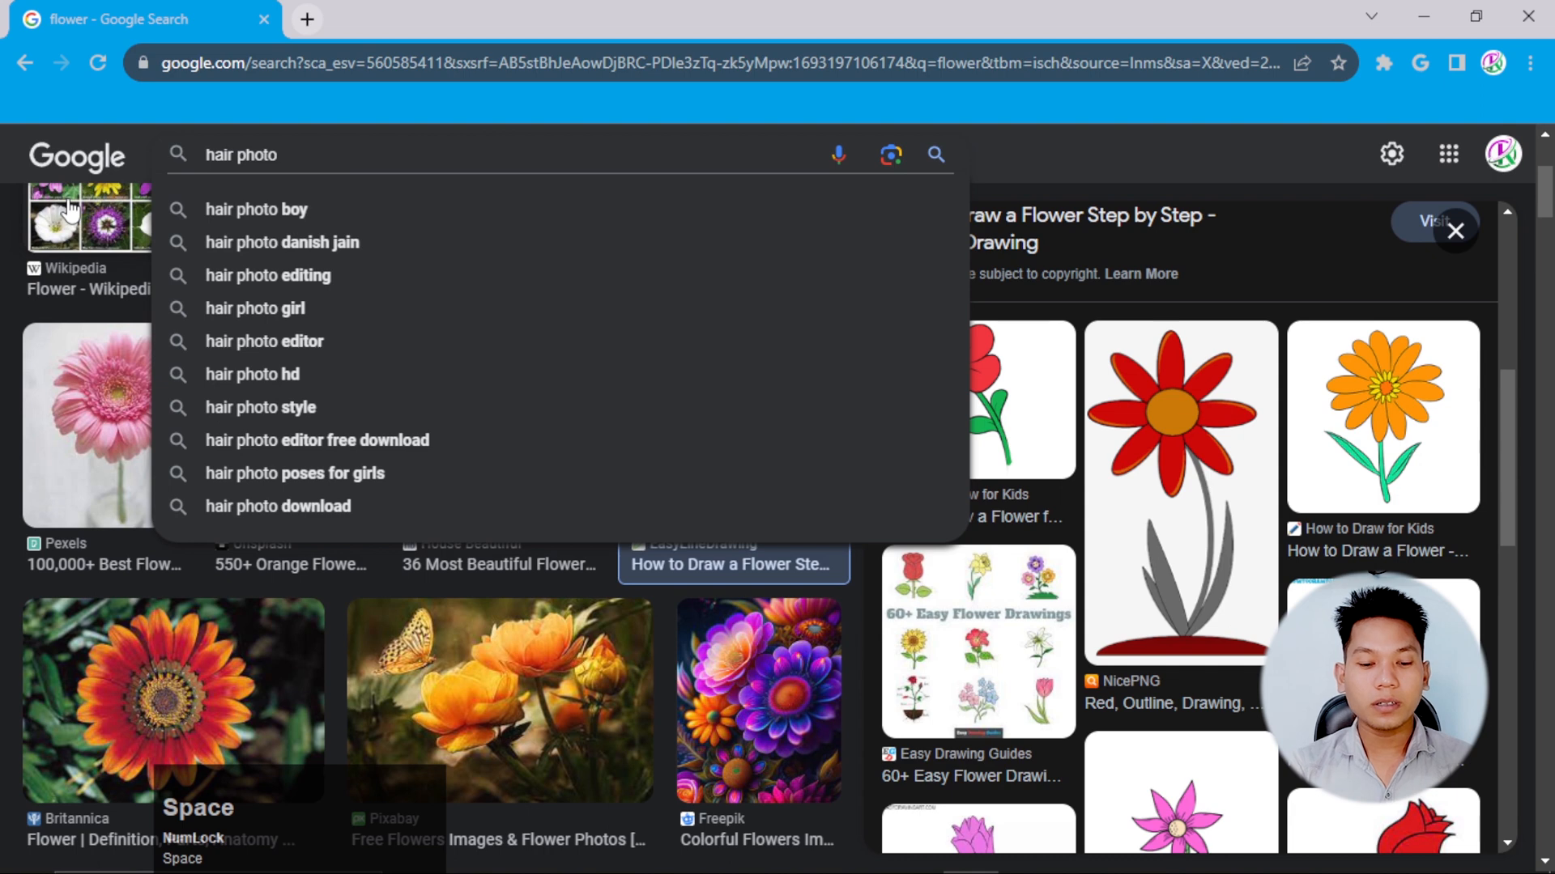
{"action": "type", "text": " girl"}
{"action": "key", "text": "Return"}
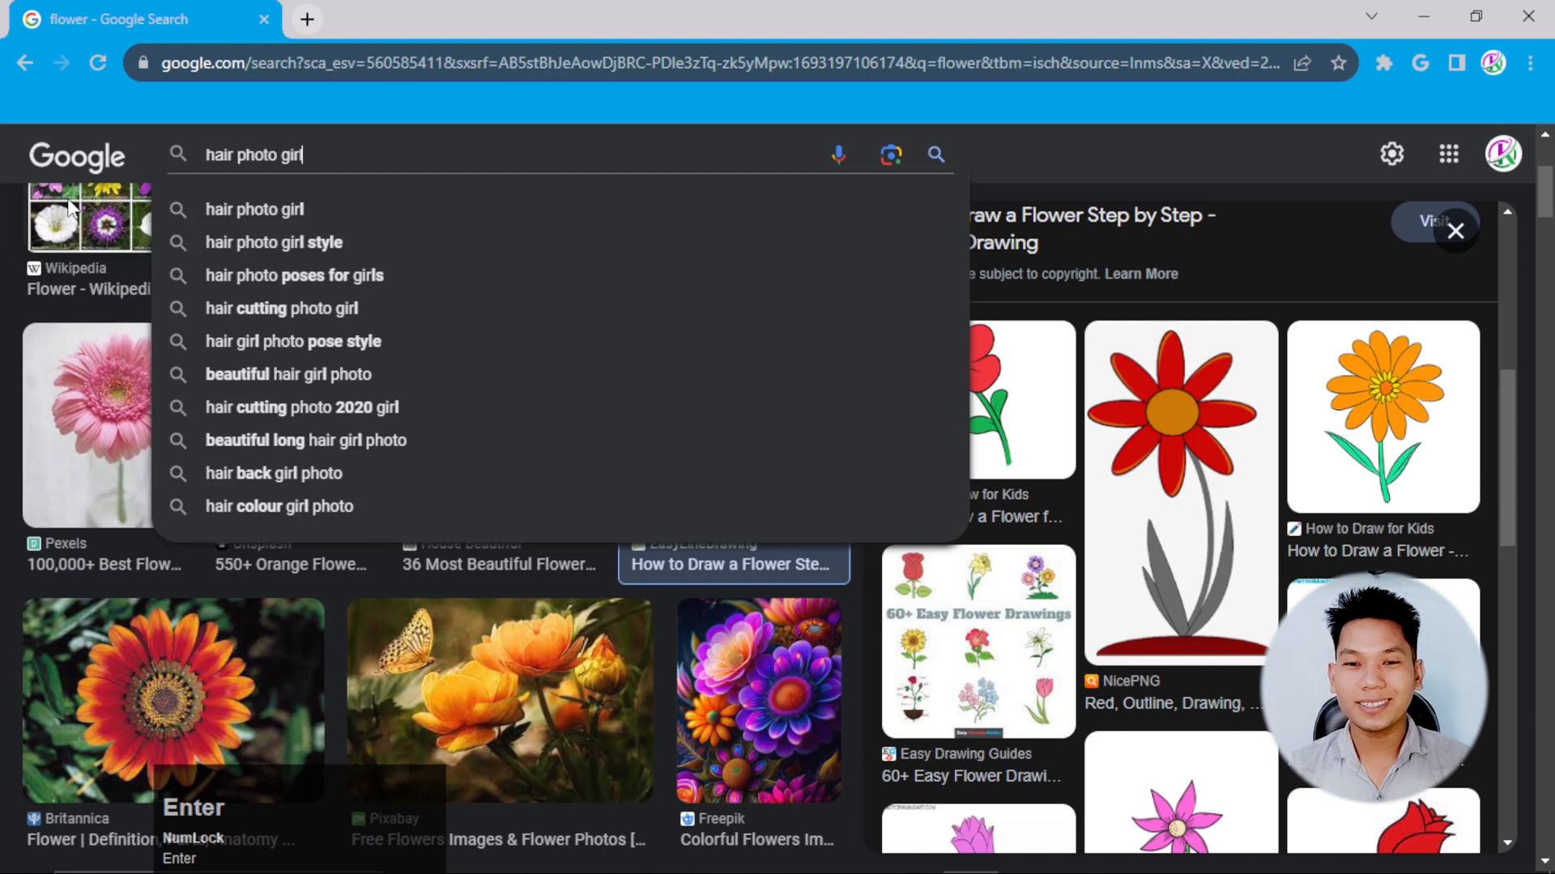
Browse the hair photo results and open the preview of WallpaperAccess's brown-haired woman on a plain light background.
{"action": "scroll", "coordinate": [904, 405], "scroll_direction": "down", "scroll_amount": 5}
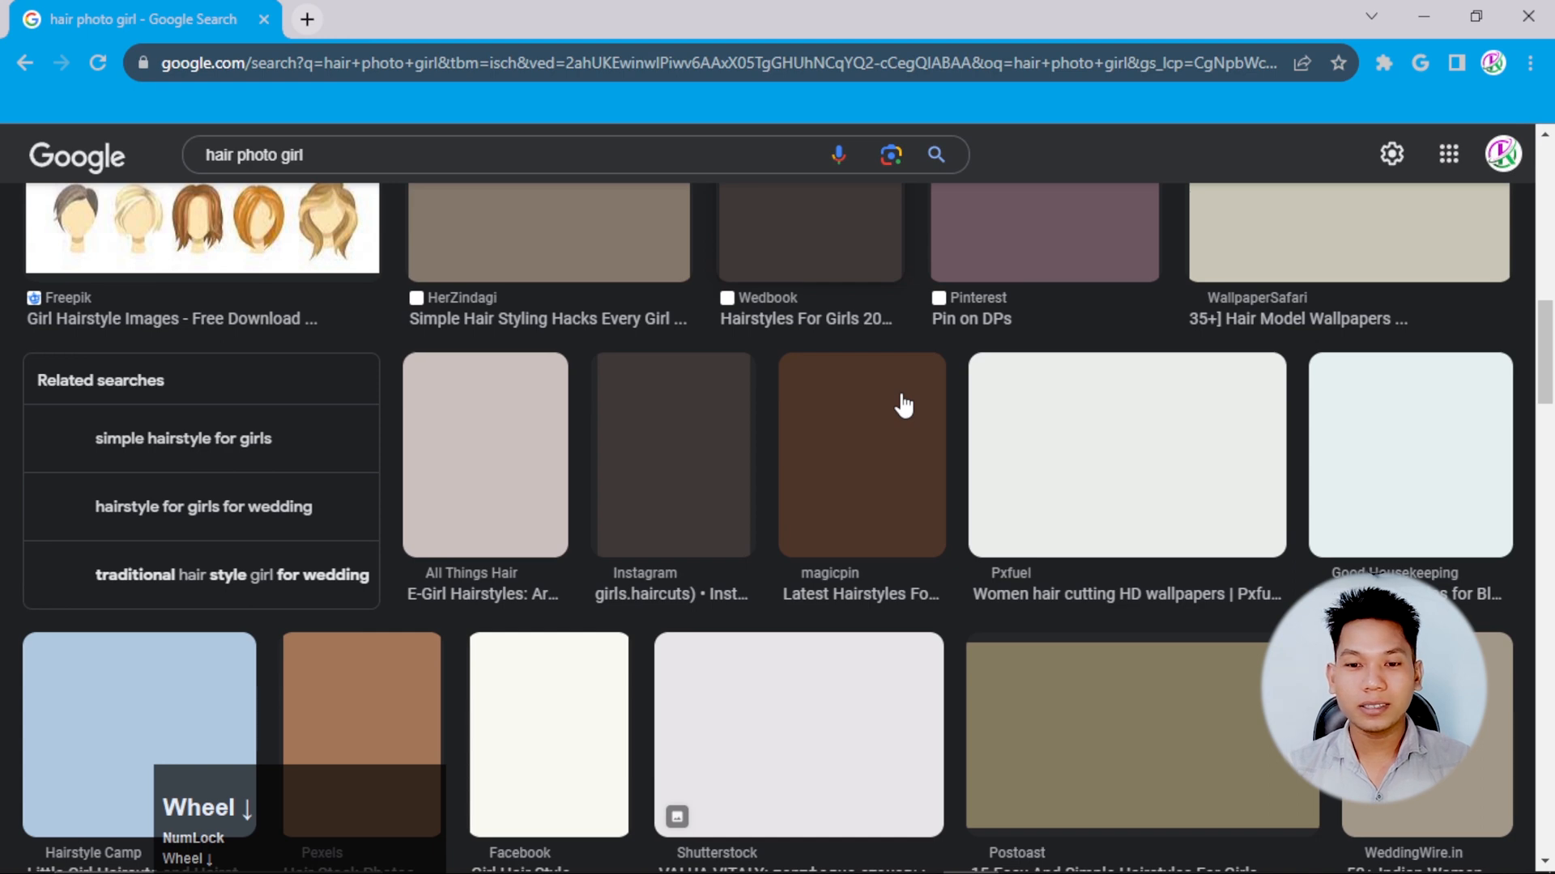
{"action": "scroll", "coordinate": [597, 516], "scroll_direction": "down", "scroll_amount": 3}
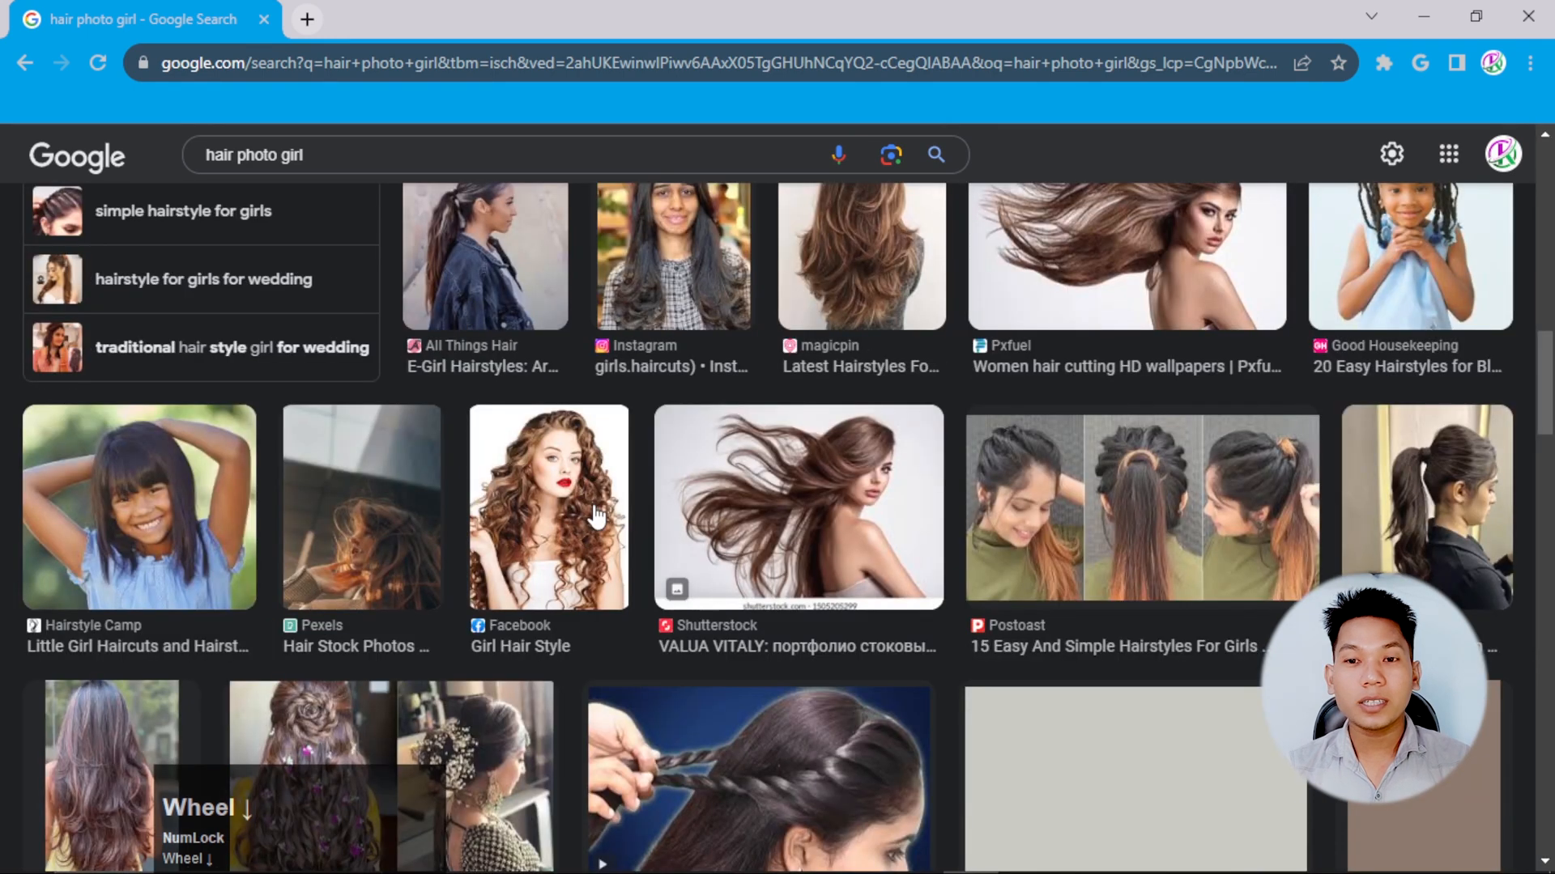
{"action": "scroll", "coordinate": [785, 378], "scroll_direction": "up", "scroll_amount": 1}
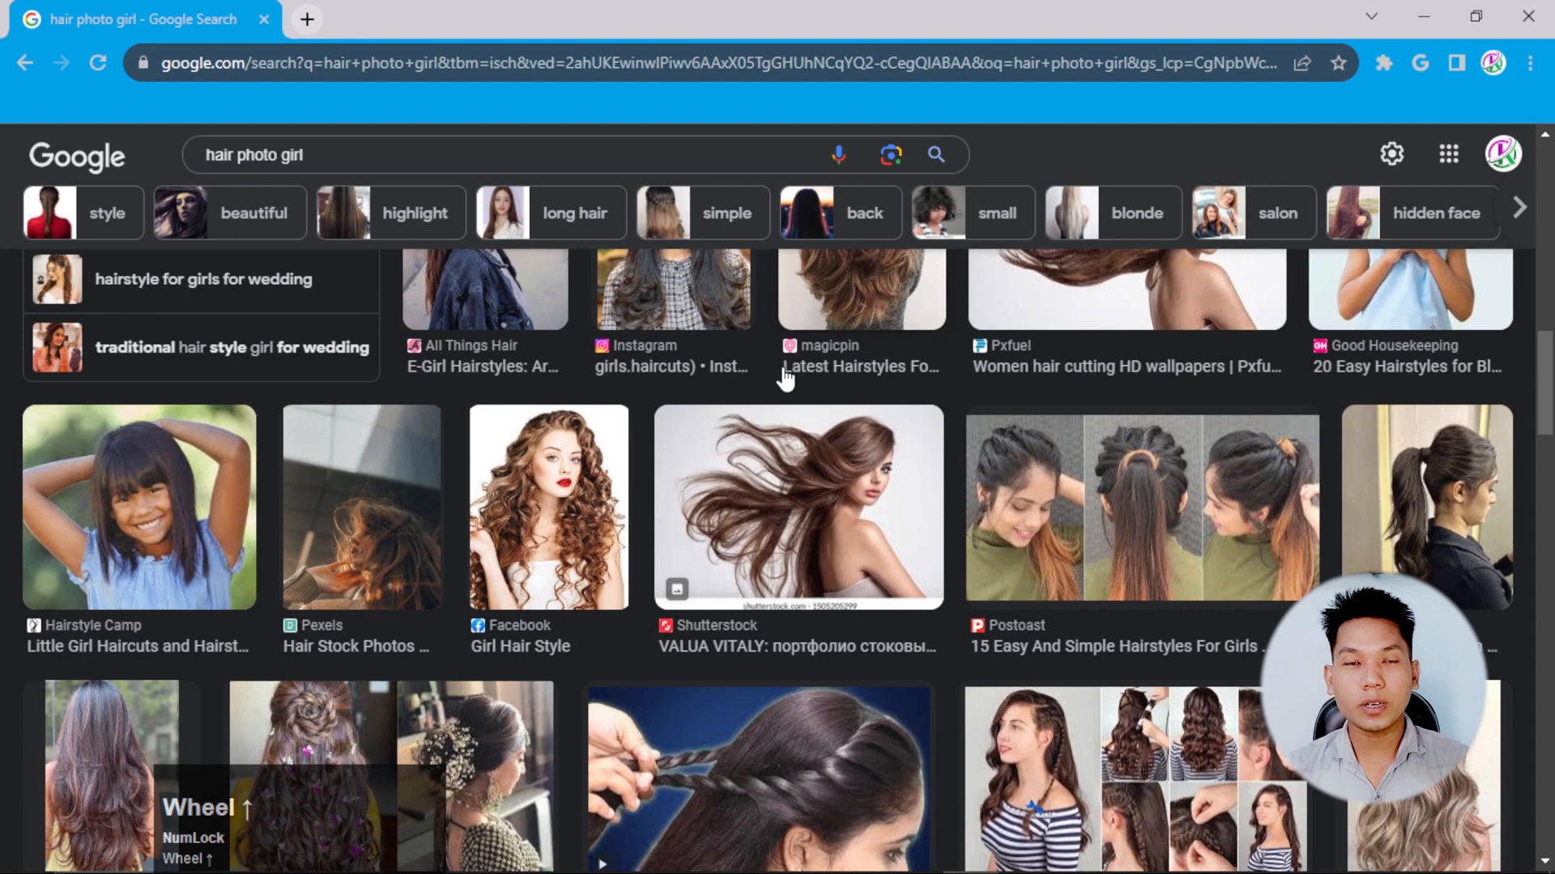
{"action": "scroll", "coordinate": [1105, 533], "scroll_direction": "down", "scroll_amount": 1}
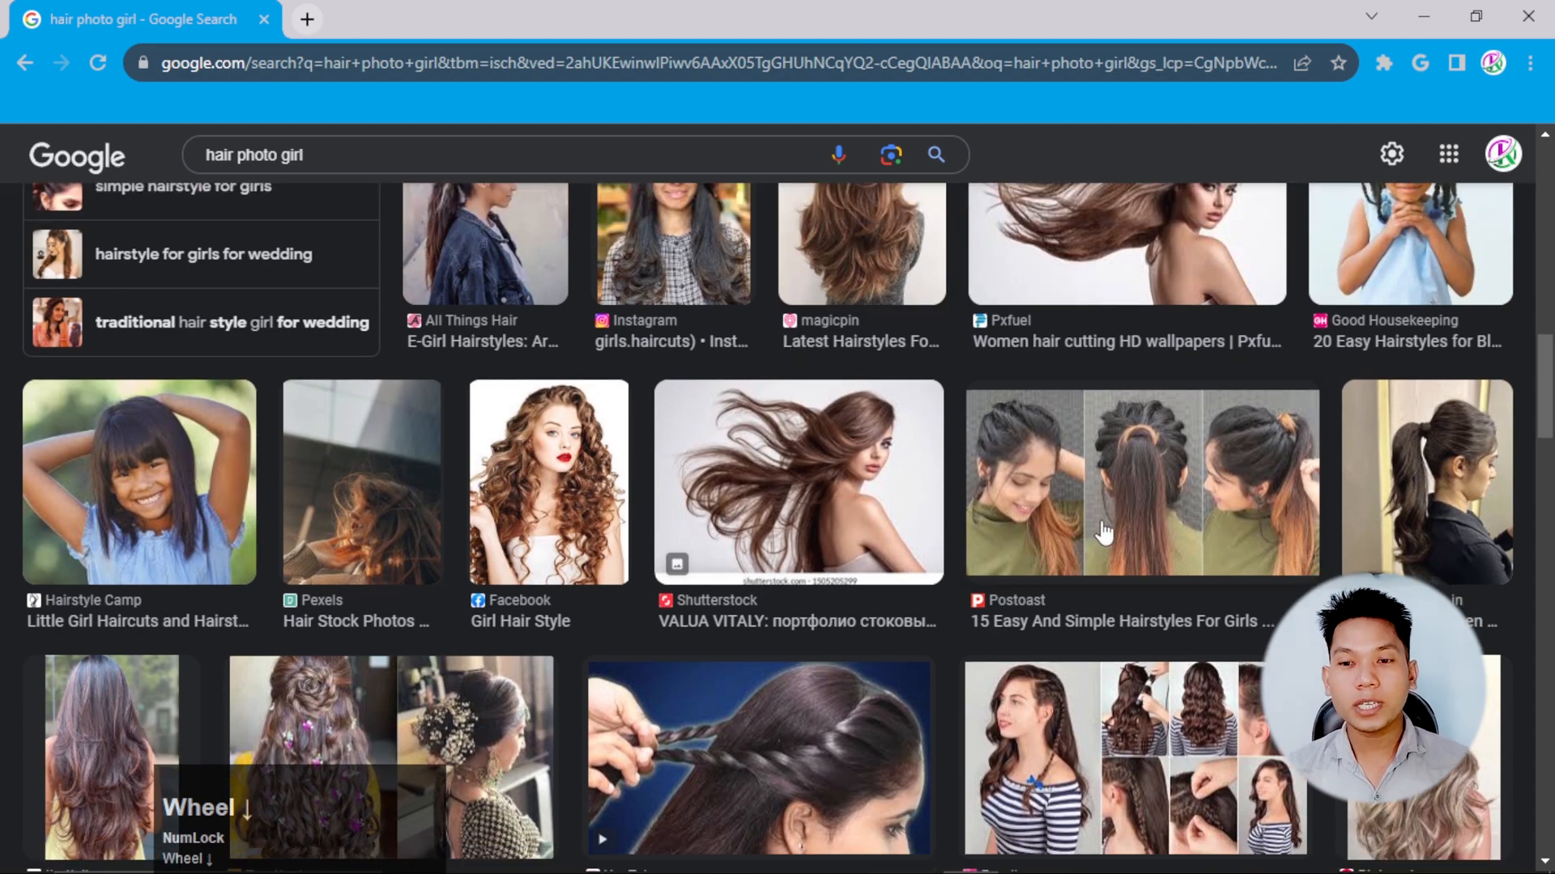
{"action": "scroll", "coordinate": [550, 483], "scroll_direction": "down", "scroll_amount": 10}
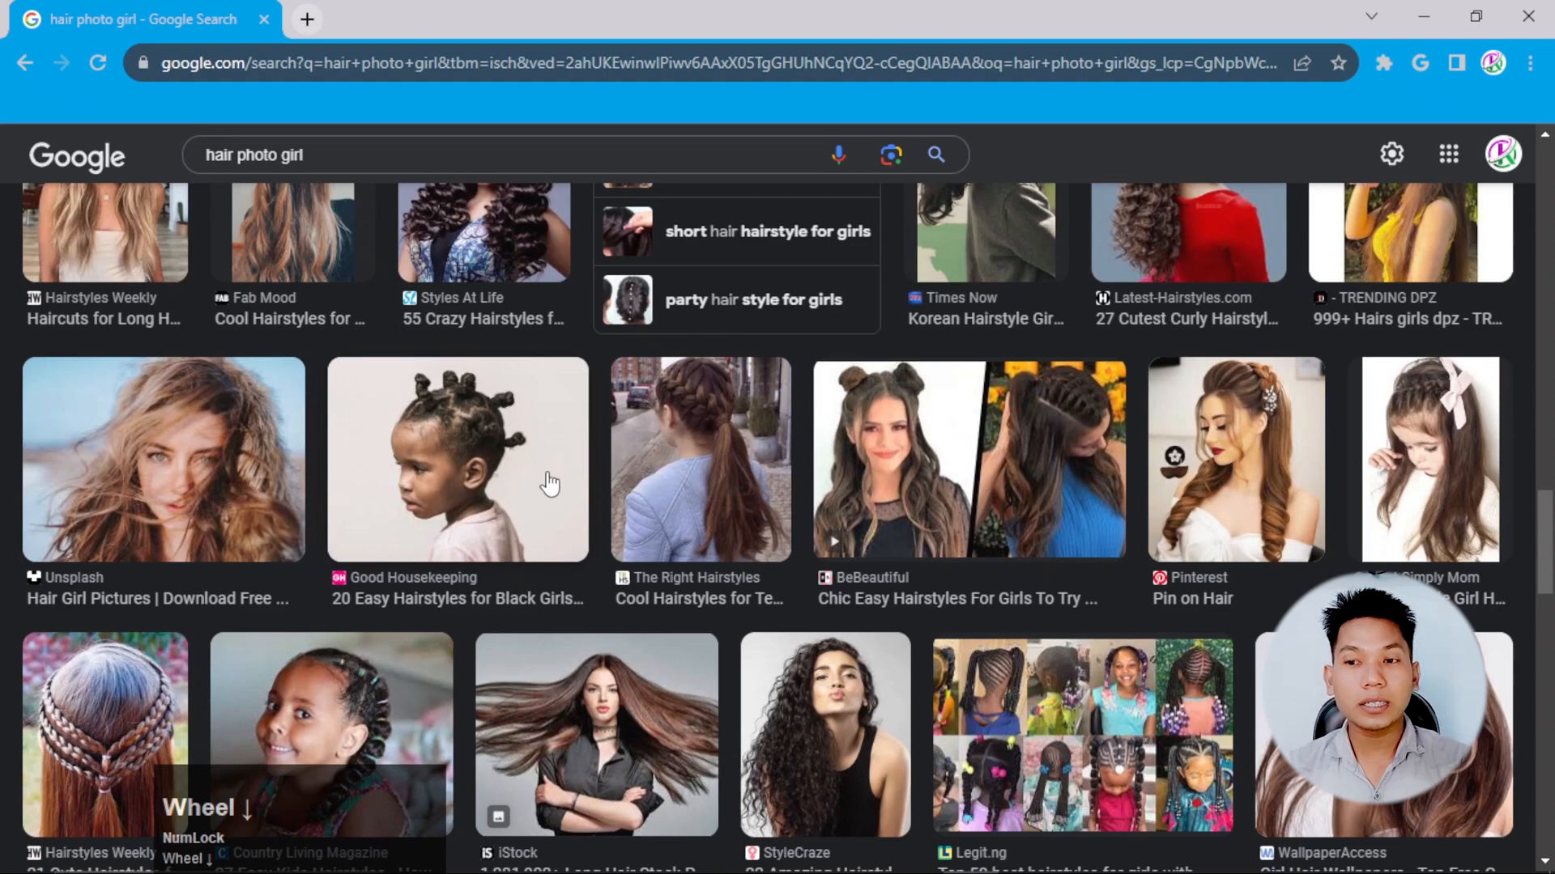
{"action": "scroll", "coordinate": [548, 478], "scroll_direction": "down", "scroll_amount": 5}
{"action": "left_click", "coordinate": [1366, 340]}
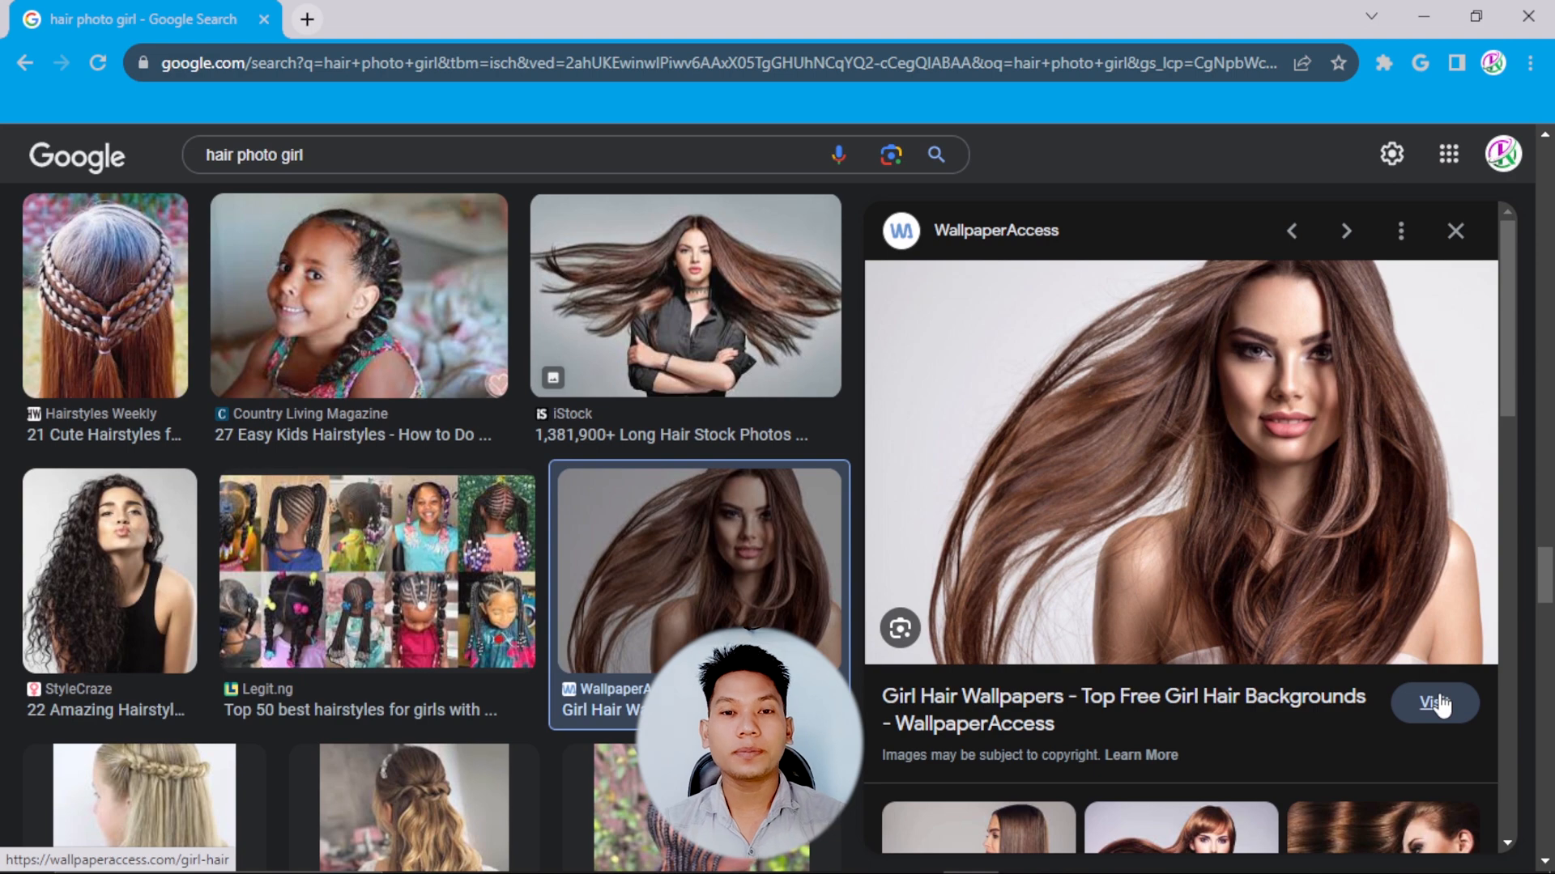
Visit the WallpaperAccess Girl Hair Wallpapers page and locate the same brown-haired woman's photo.
{"action": "left_click", "coordinate": [1435, 703]}
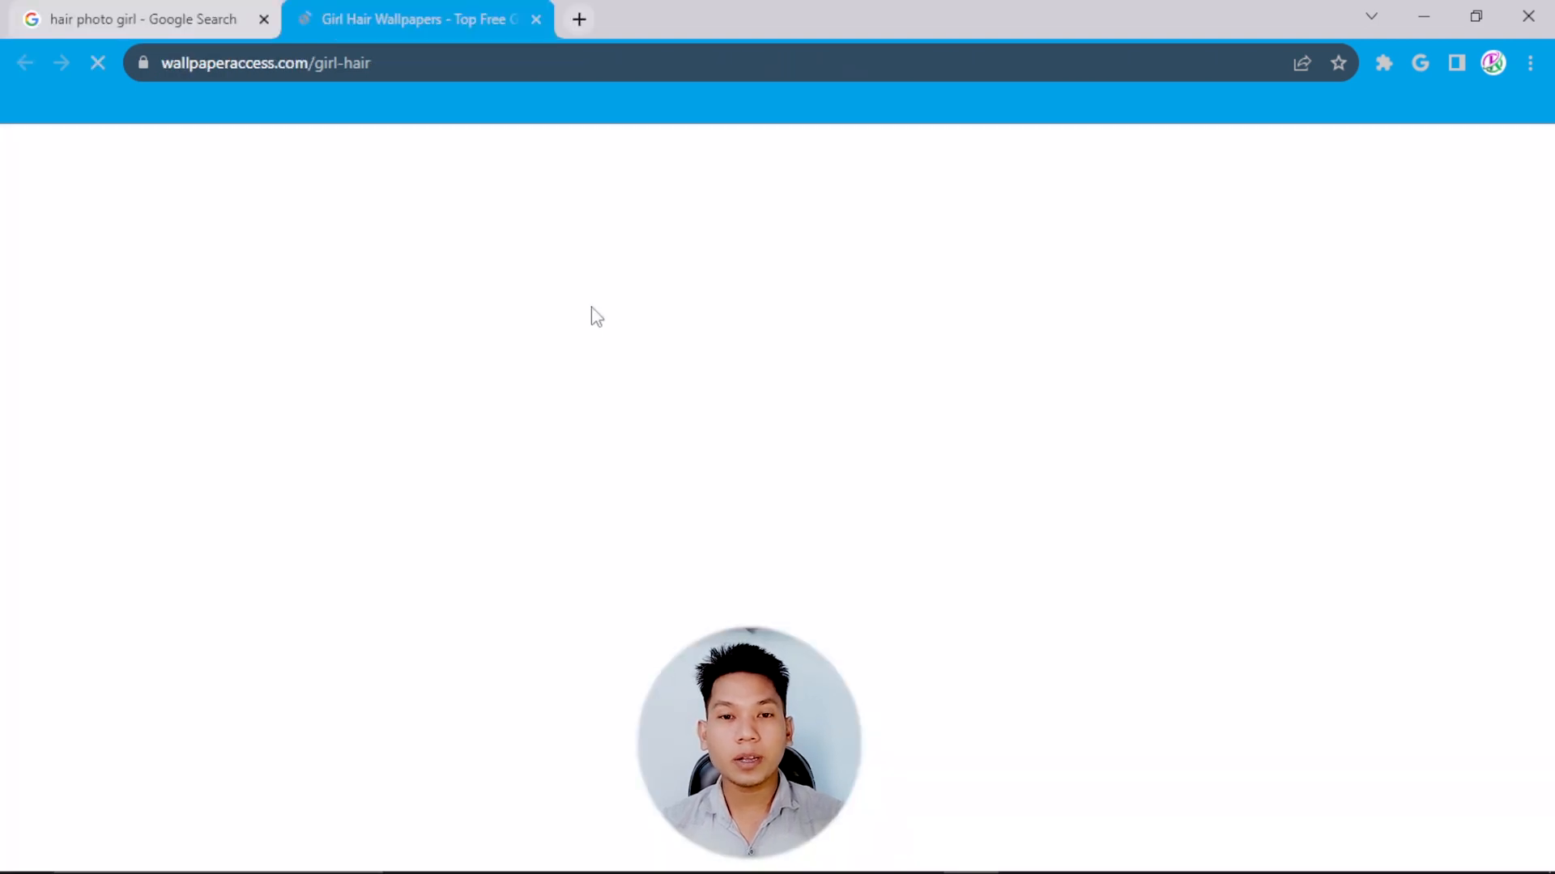
{"action": "scroll", "coordinate": [793, 459], "scroll_direction": "up", "scroll_amount": 2}
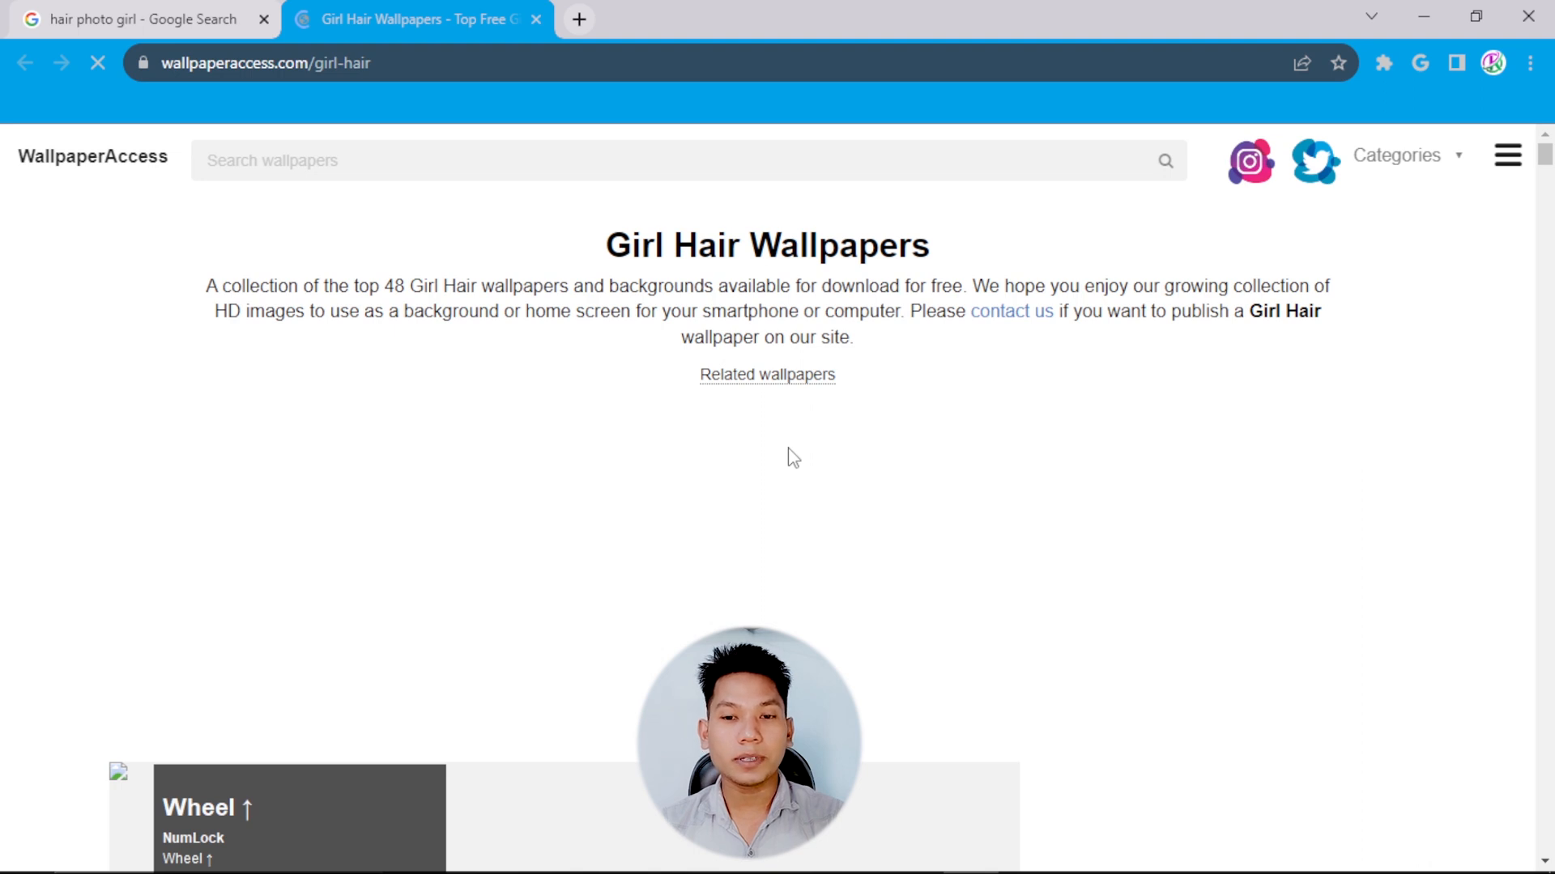
{"action": "scroll", "coordinate": [559, 504], "scroll_direction": "down", "scroll_amount": 5}
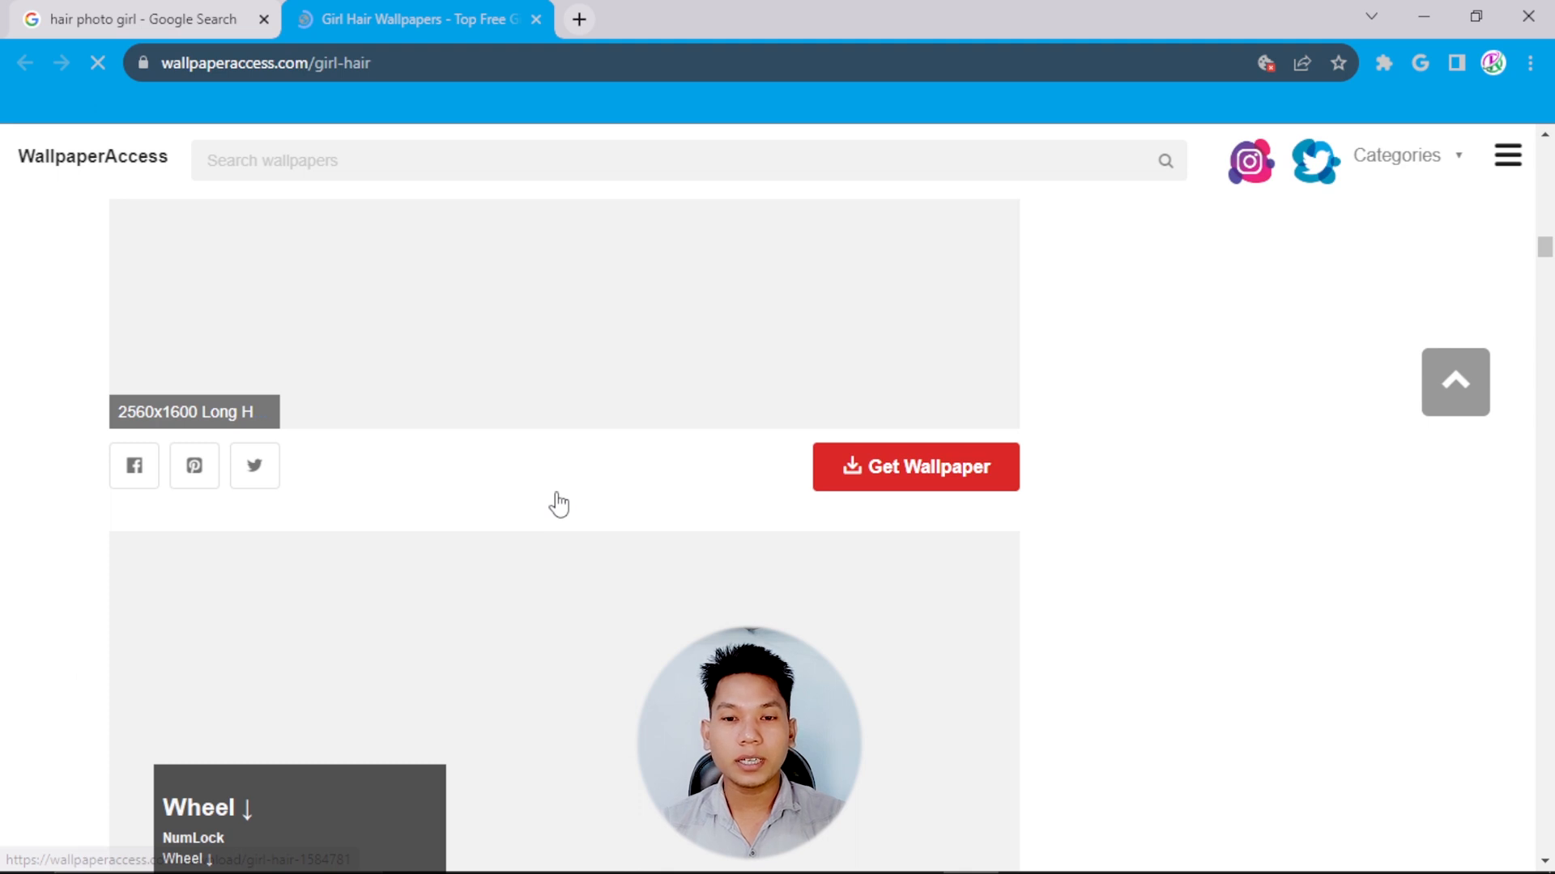
{"action": "scroll", "coordinate": [558, 504], "scroll_direction": "down", "scroll_amount": 3}
Try to save the woman's photo from the wallpaper page, dismiss the download dialog, close the page and bring up the preview image's options.
{"action": "right_click", "coordinate": [474, 460]}
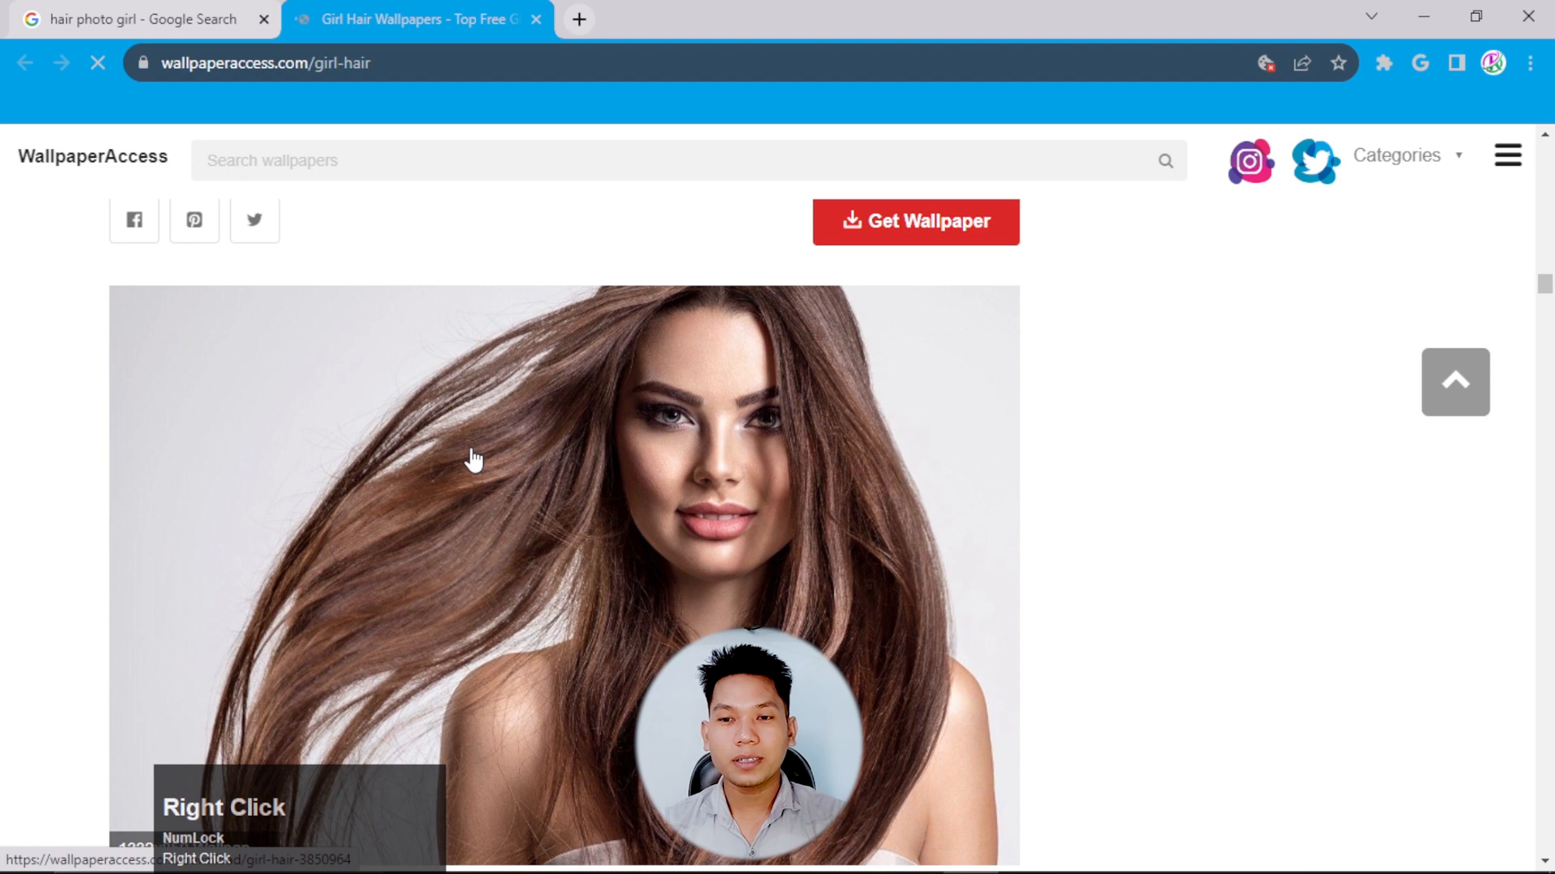
{"action": "right_click", "coordinate": [598, 399]}
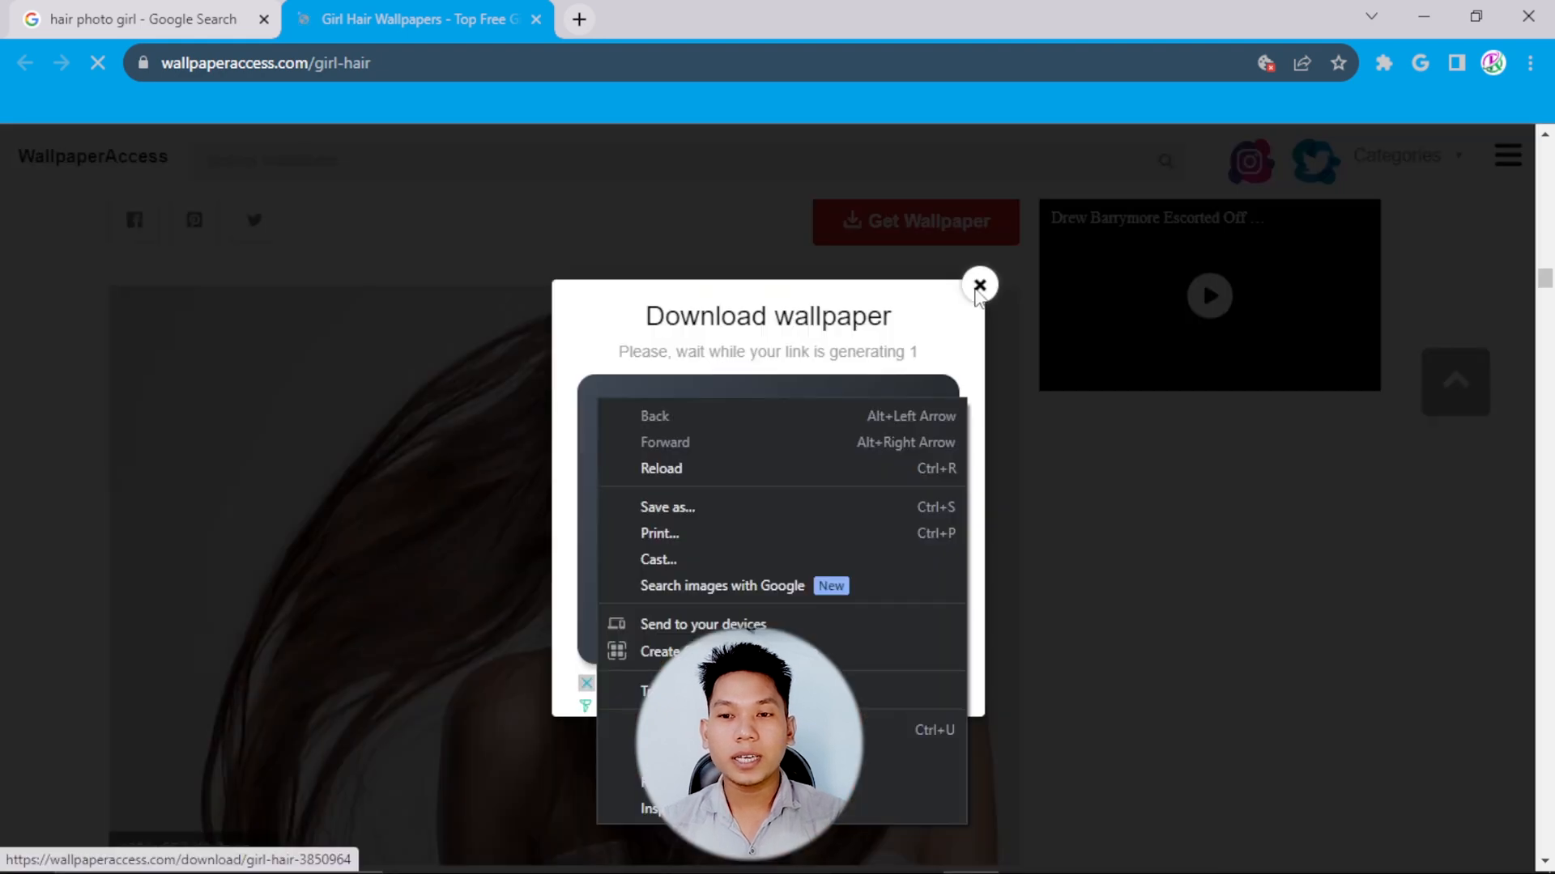
{"action": "left_click", "coordinate": [977, 289]}
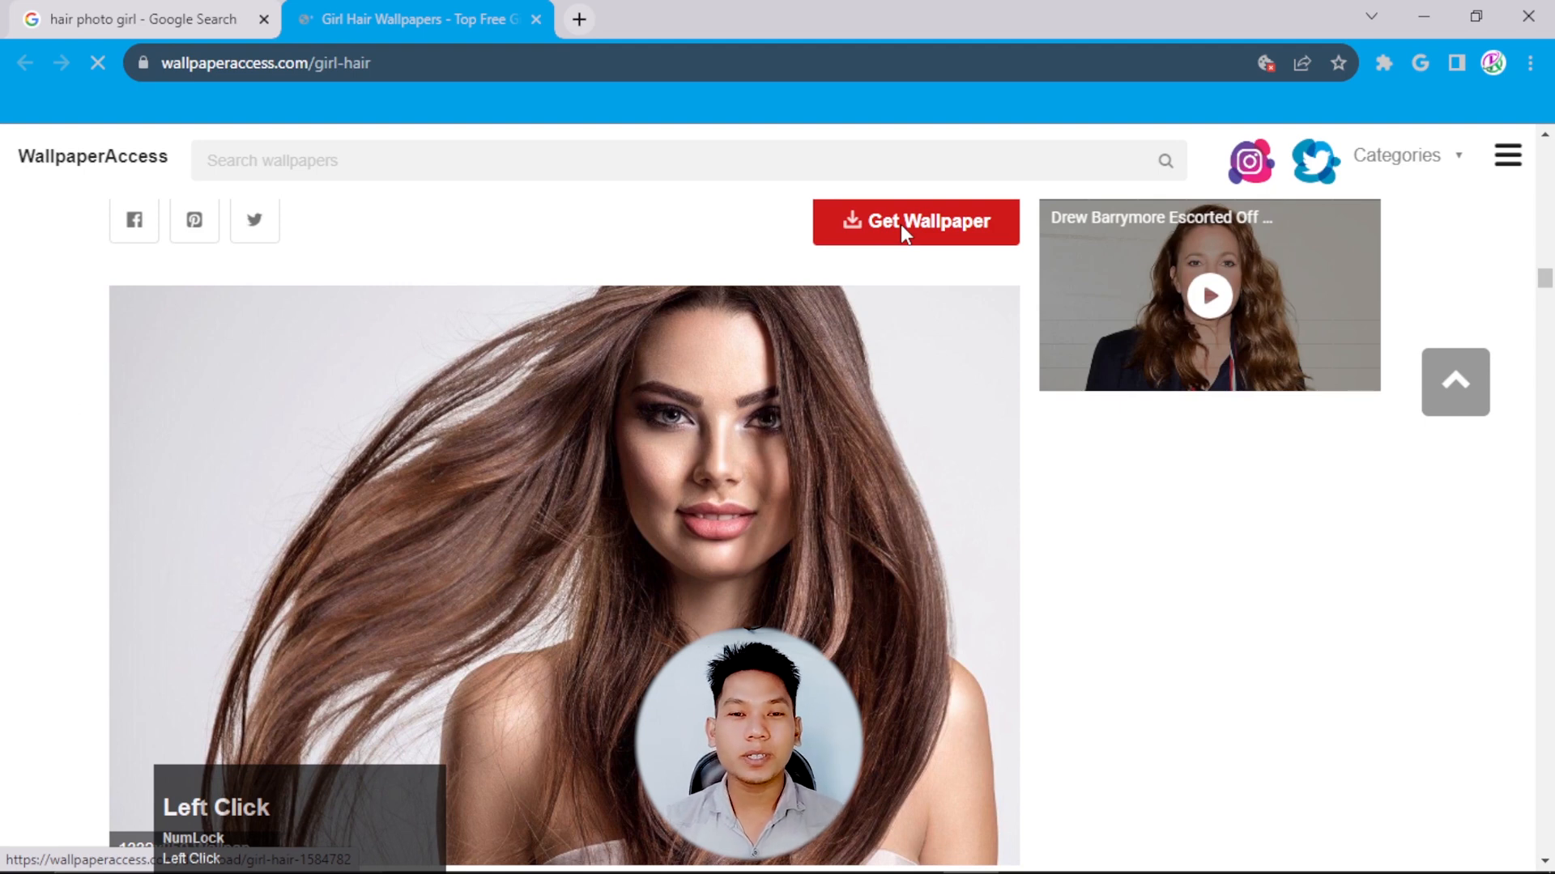
{"action": "scroll", "coordinate": [900, 225], "scroll_direction": "up", "scroll_amount": 3}
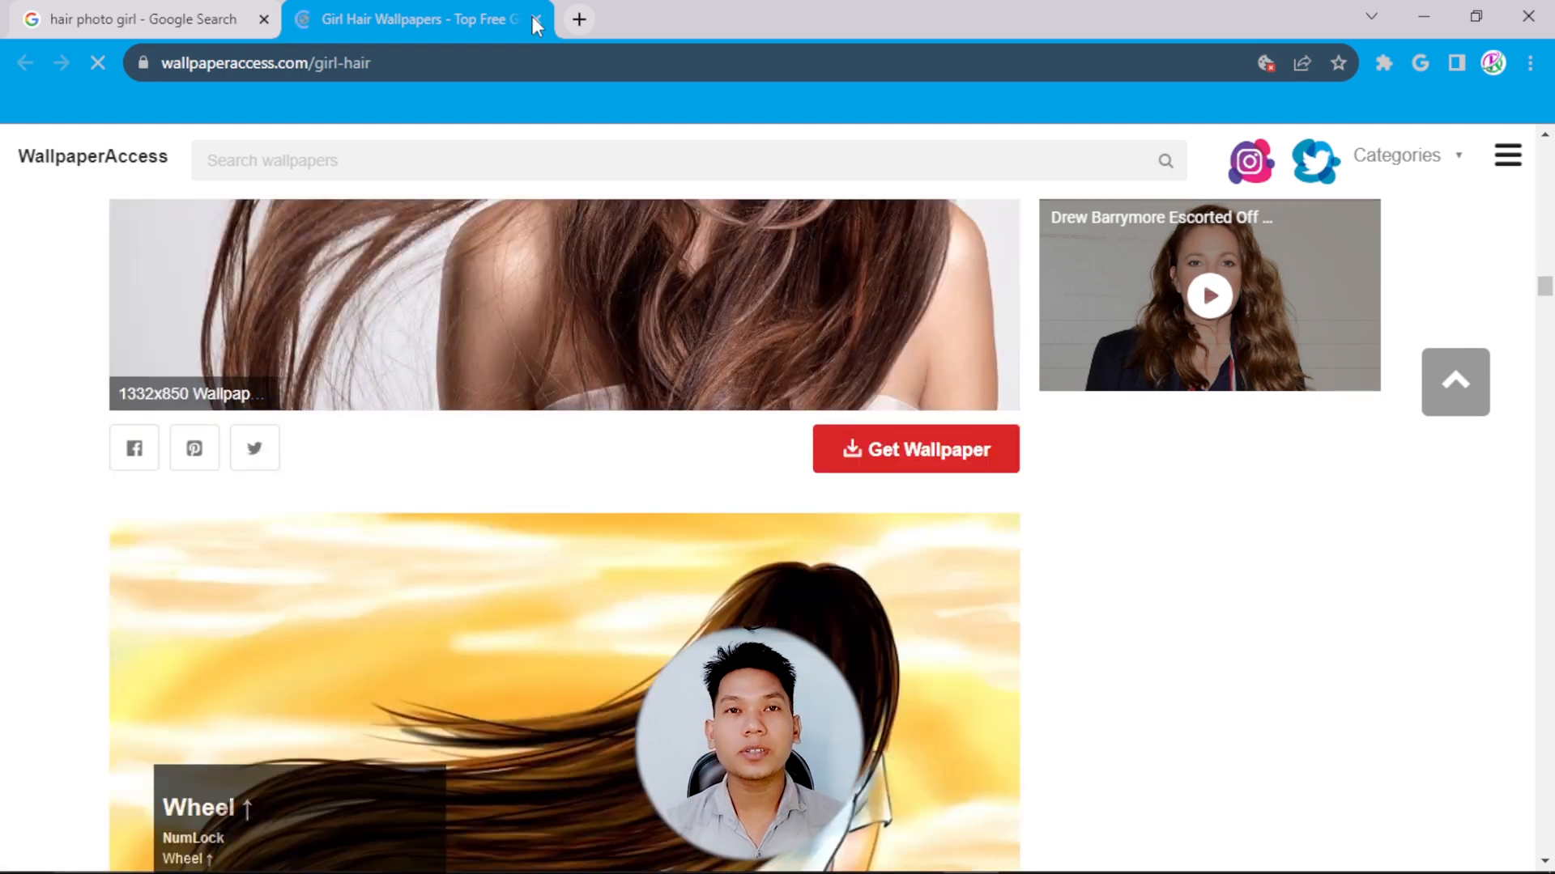
{"action": "left_click", "coordinate": [535, 19]}
{"action": "right_click", "coordinate": [1034, 337]}
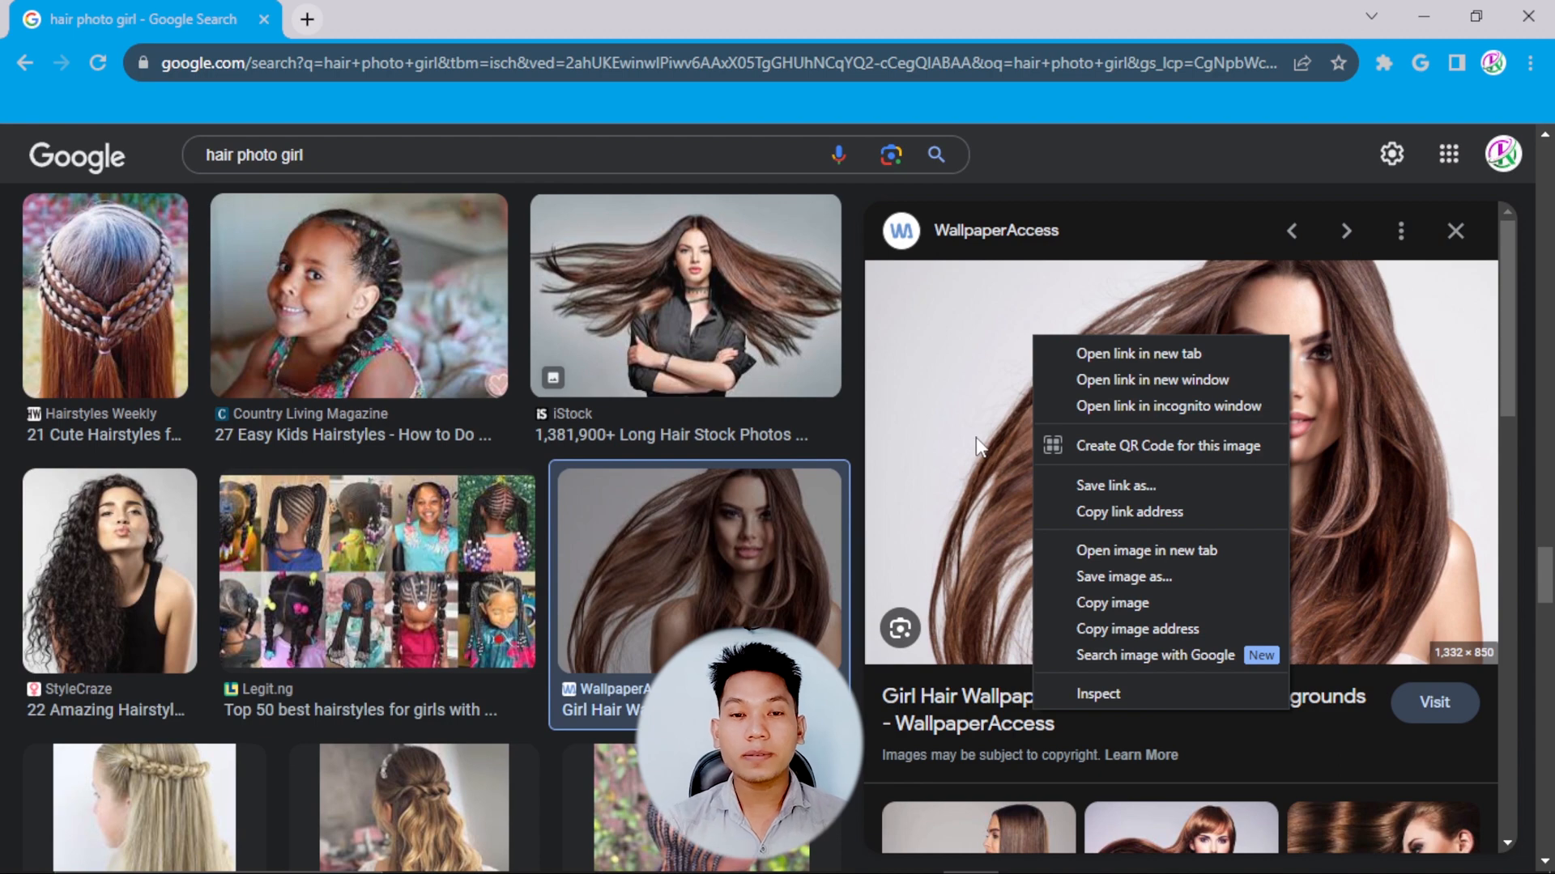
Search Google for pixabay in a new browser tab.
{"action": "left_click", "coordinate": [483, 63]}
{"action": "key", "text": "BackSpace"}
{"action": "type", "text": "u"}
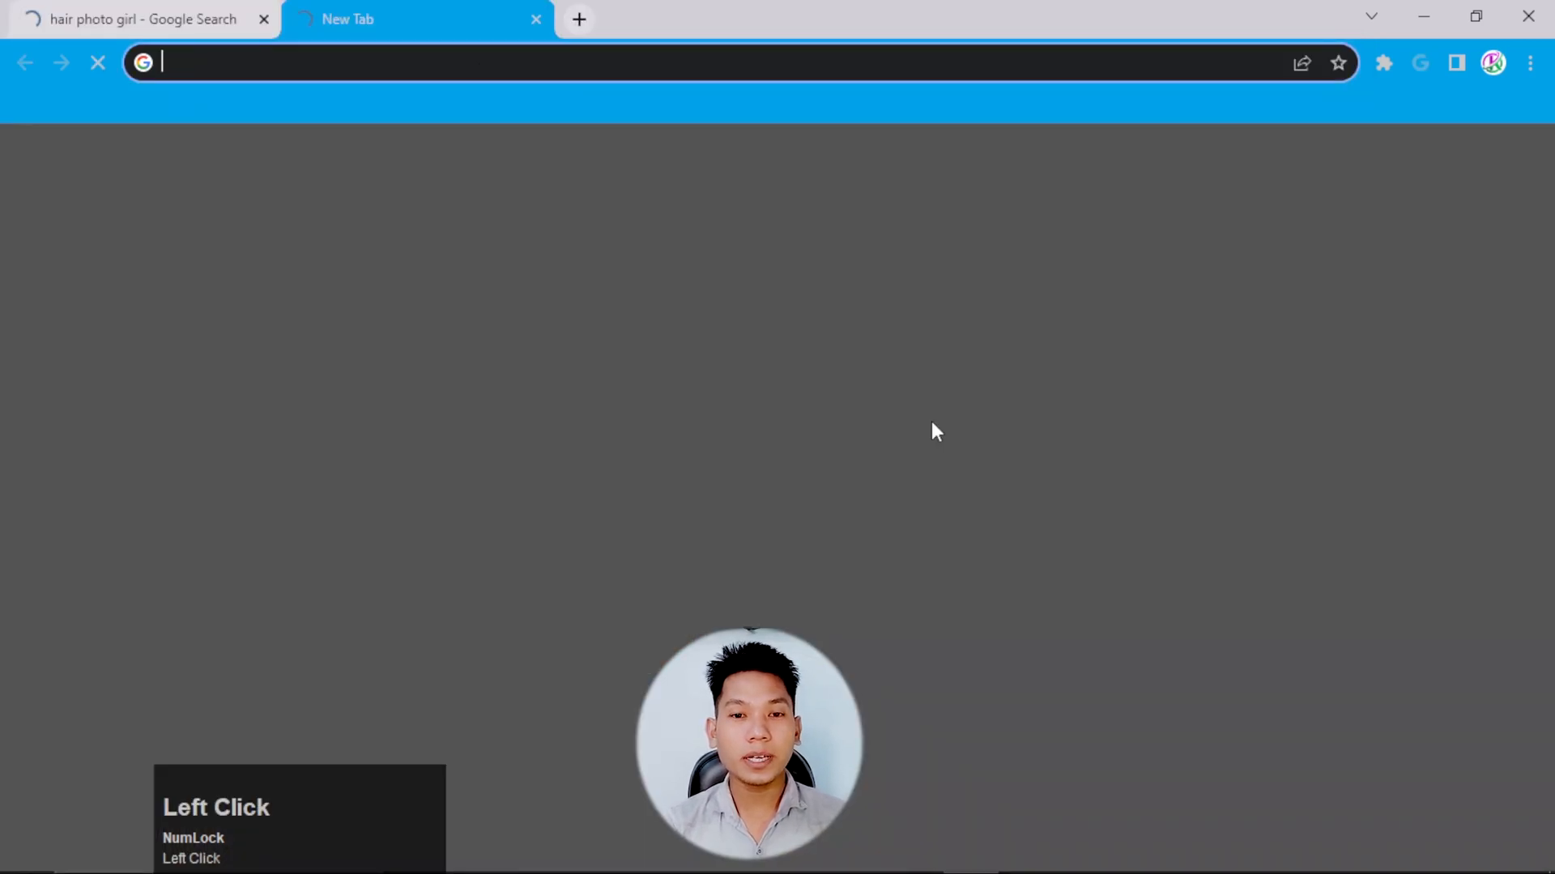
{"action": "type", "text": "pixa"}
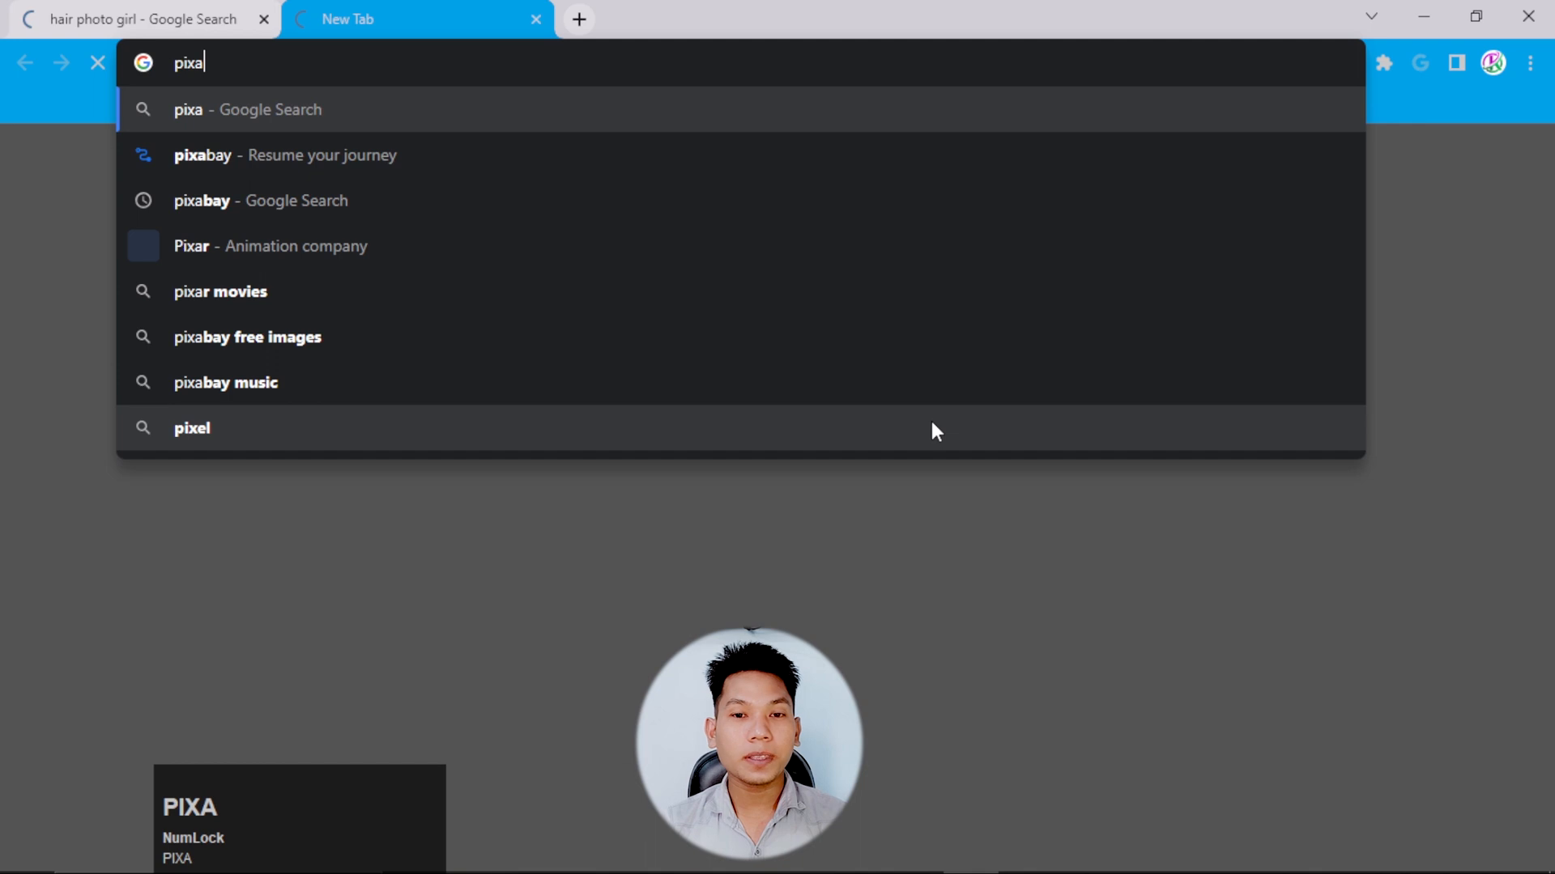
{"action": "left_click", "coordinate": [567, 201]}
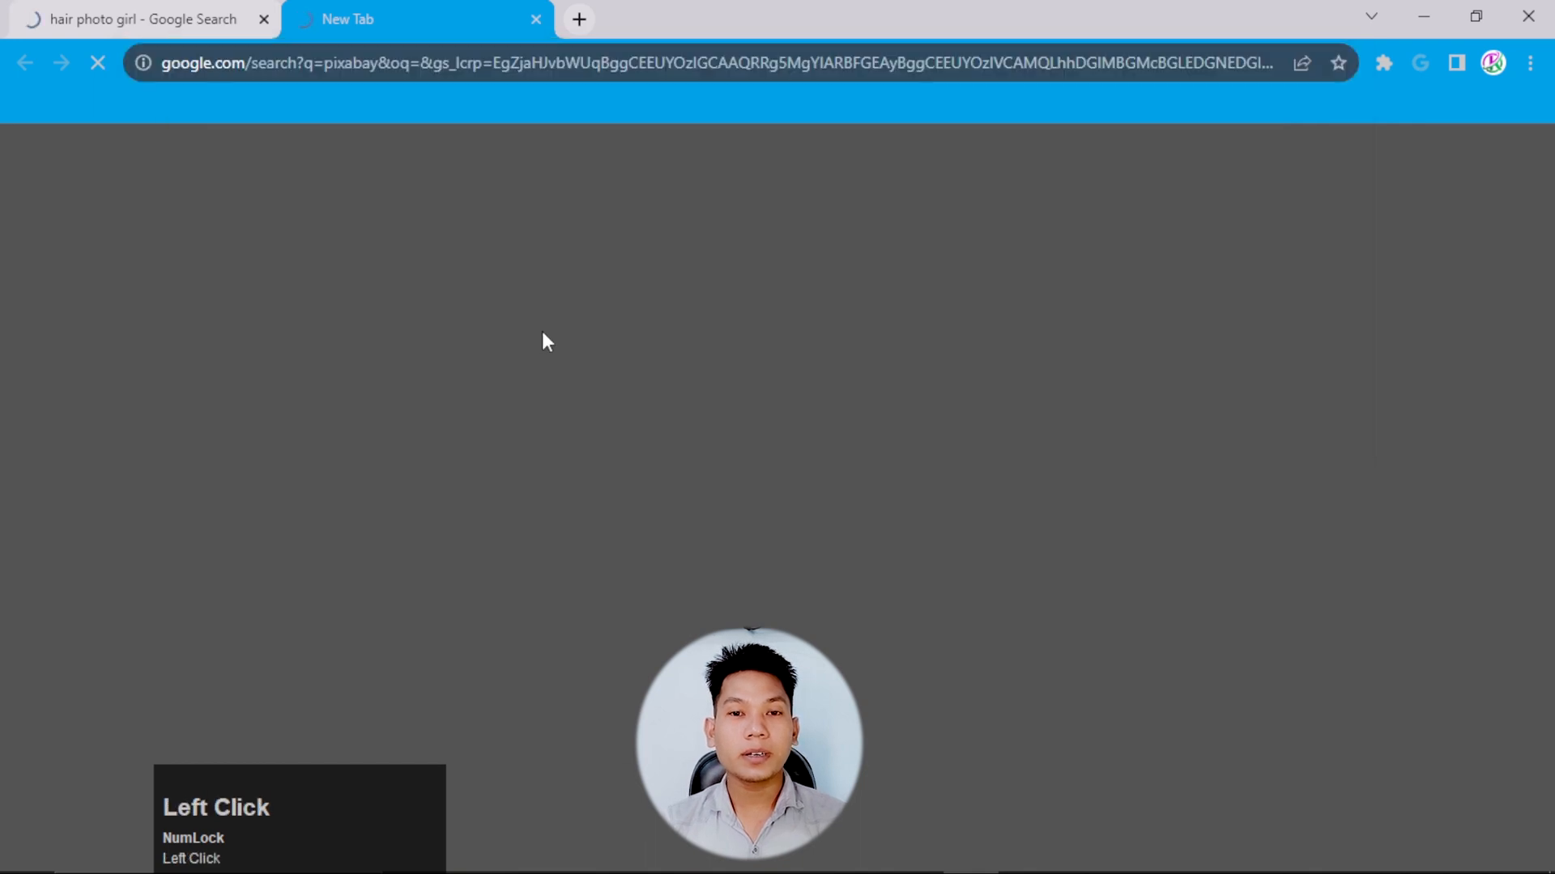